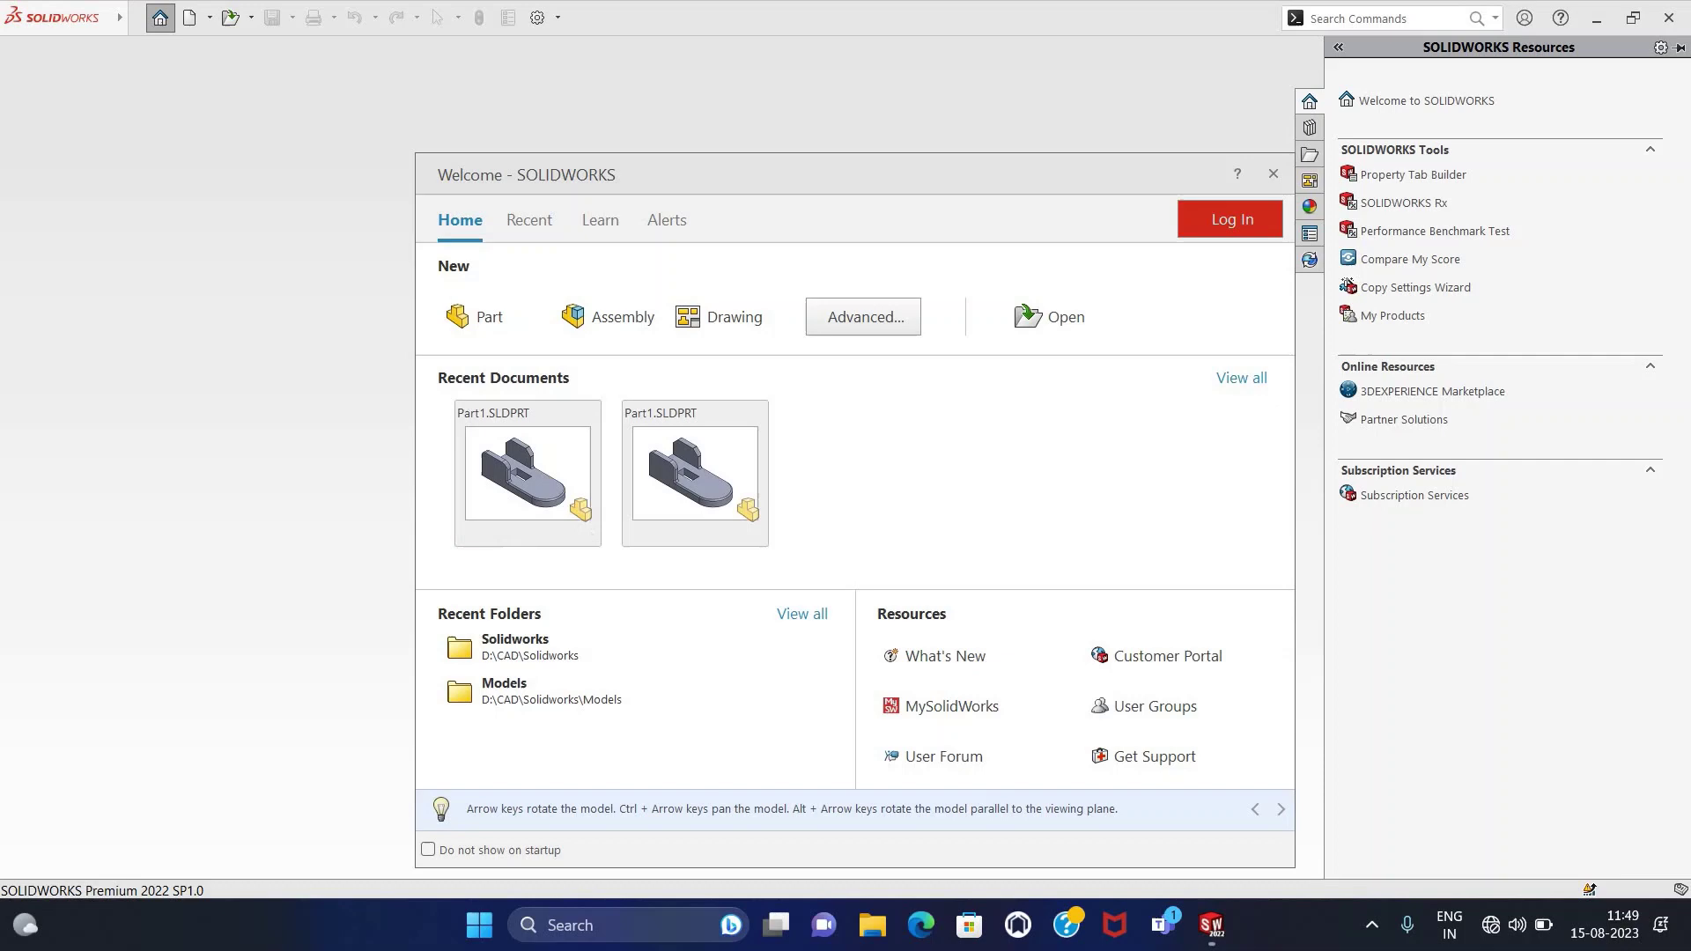
# Create a new part and start a sketch on the Top Plane.
pyautogui.click(493, 320)
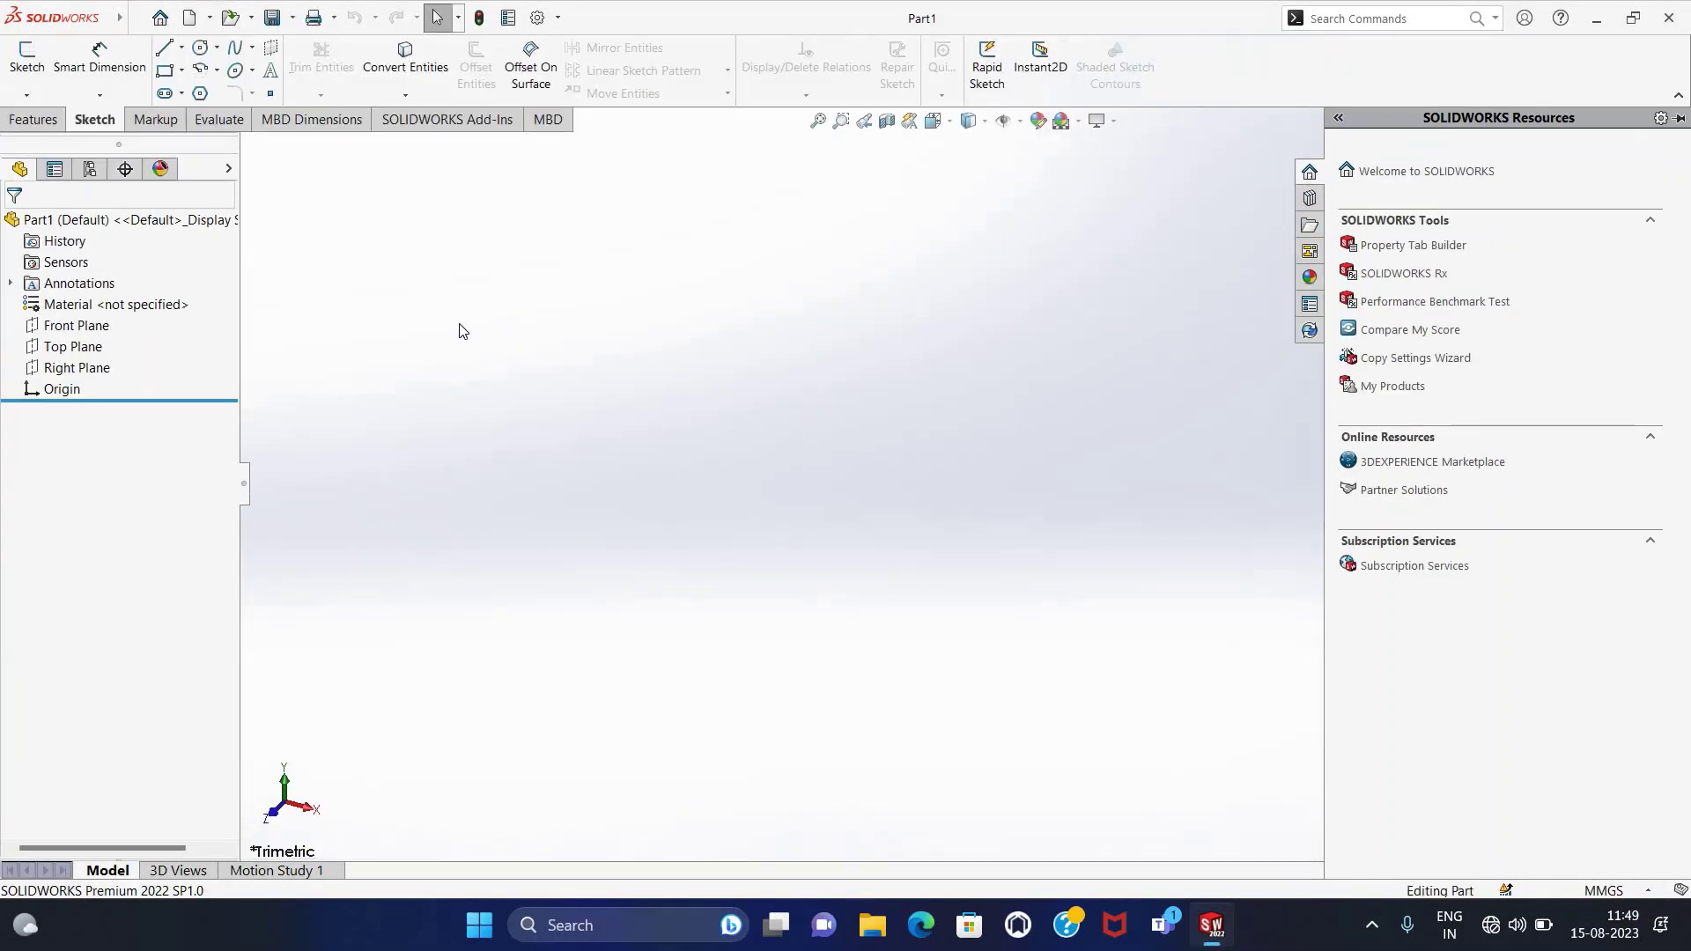
pyautogui.click(19, 82)
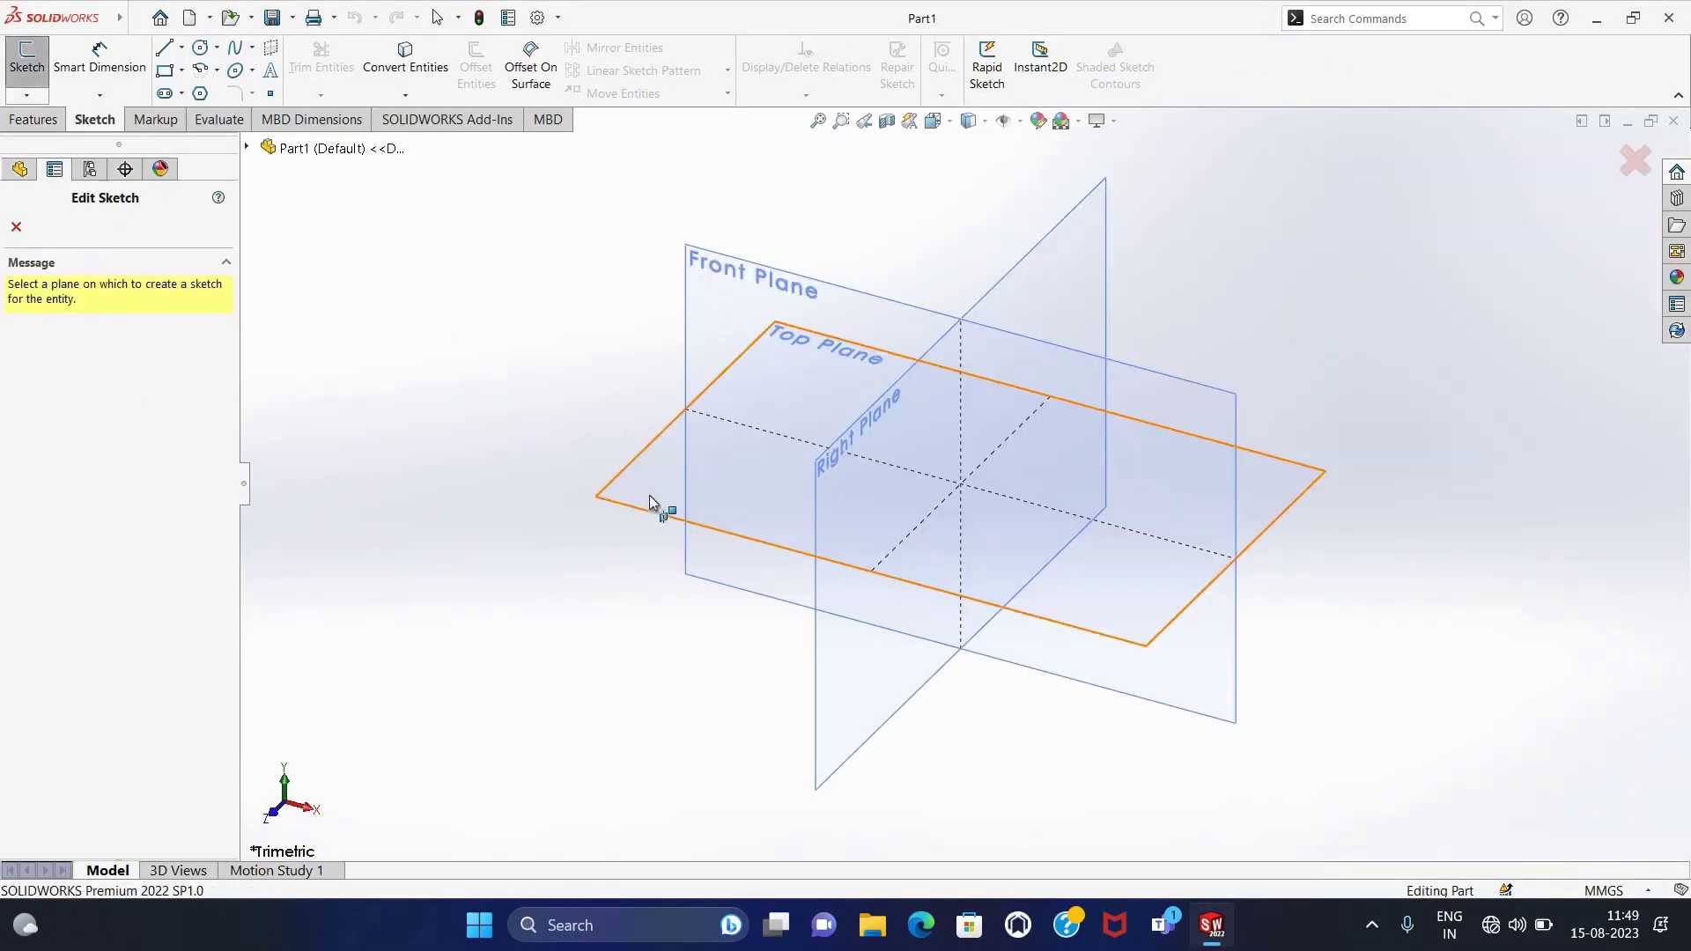
pyautogui.click(658, 506)
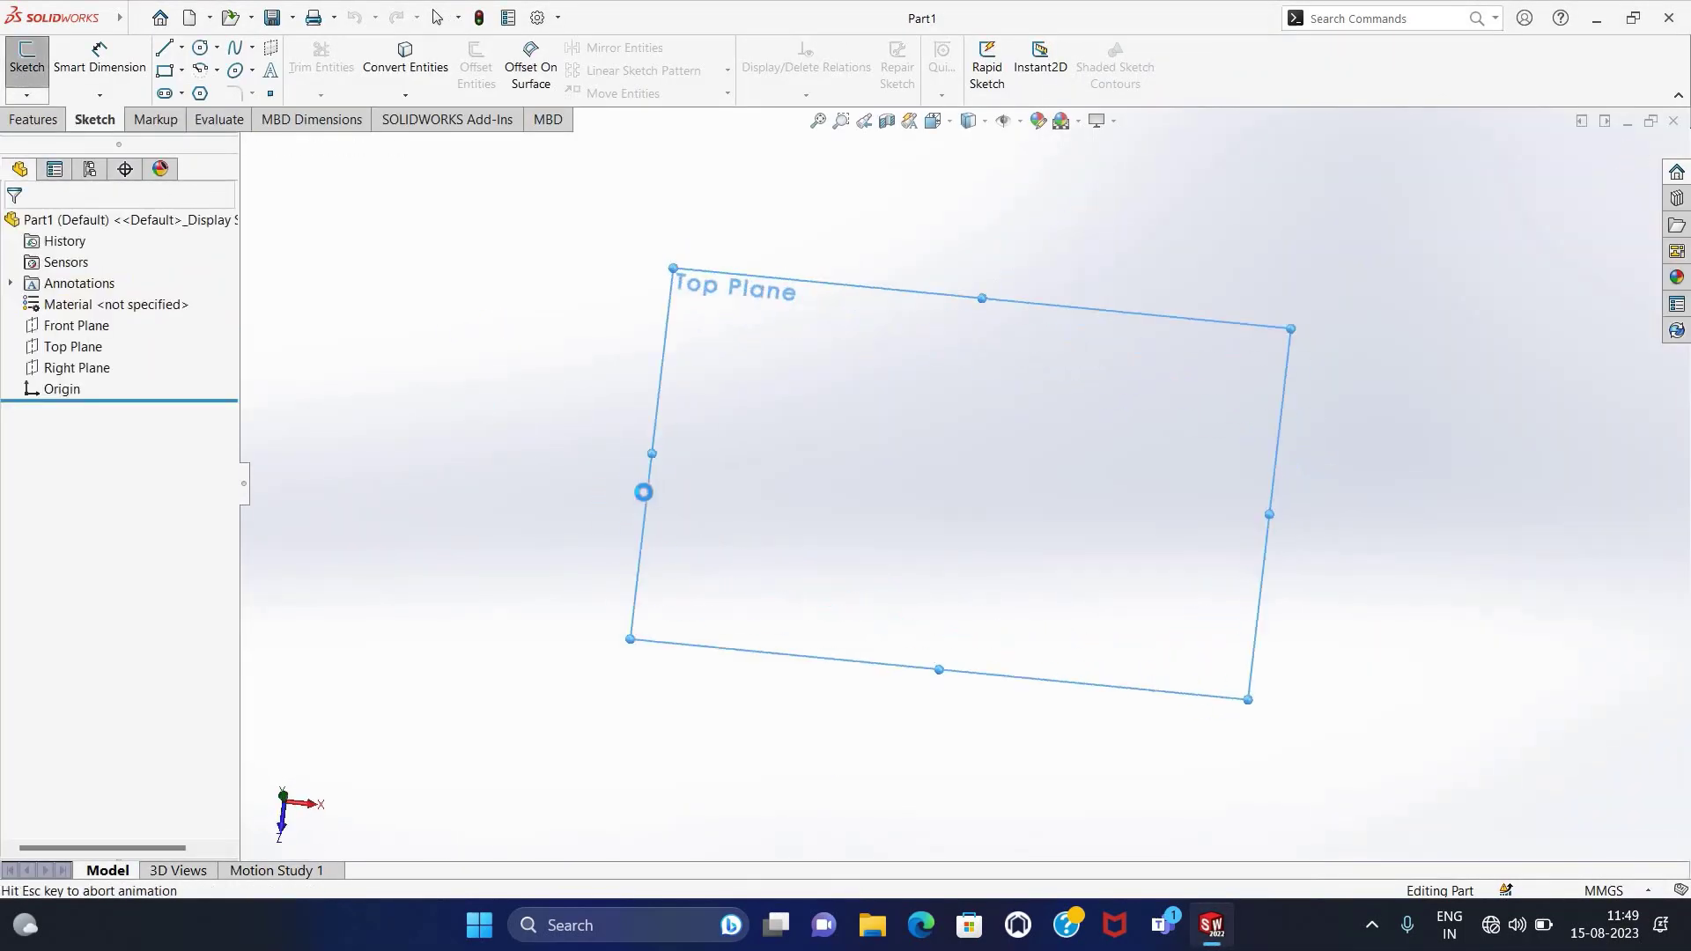
# Draw vertical and horizontal centerlines crossing at the origin.
pyautogui.click(183, 48)
pyautogui.click(211, 83)
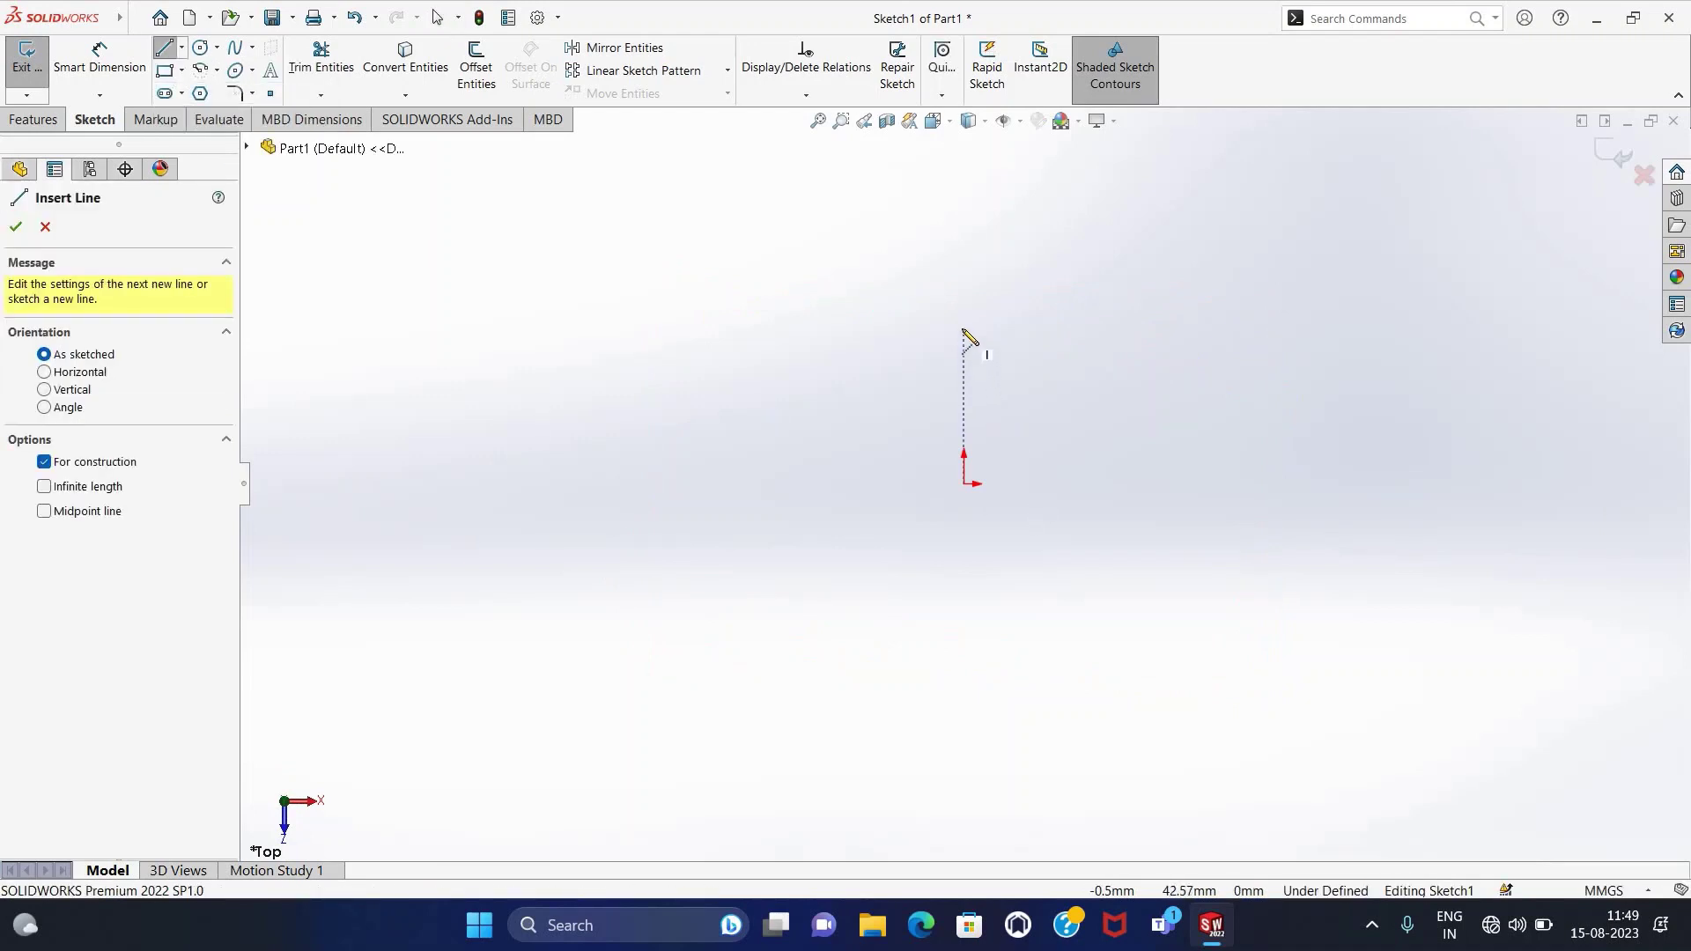
pyautogui.click(964, 577)
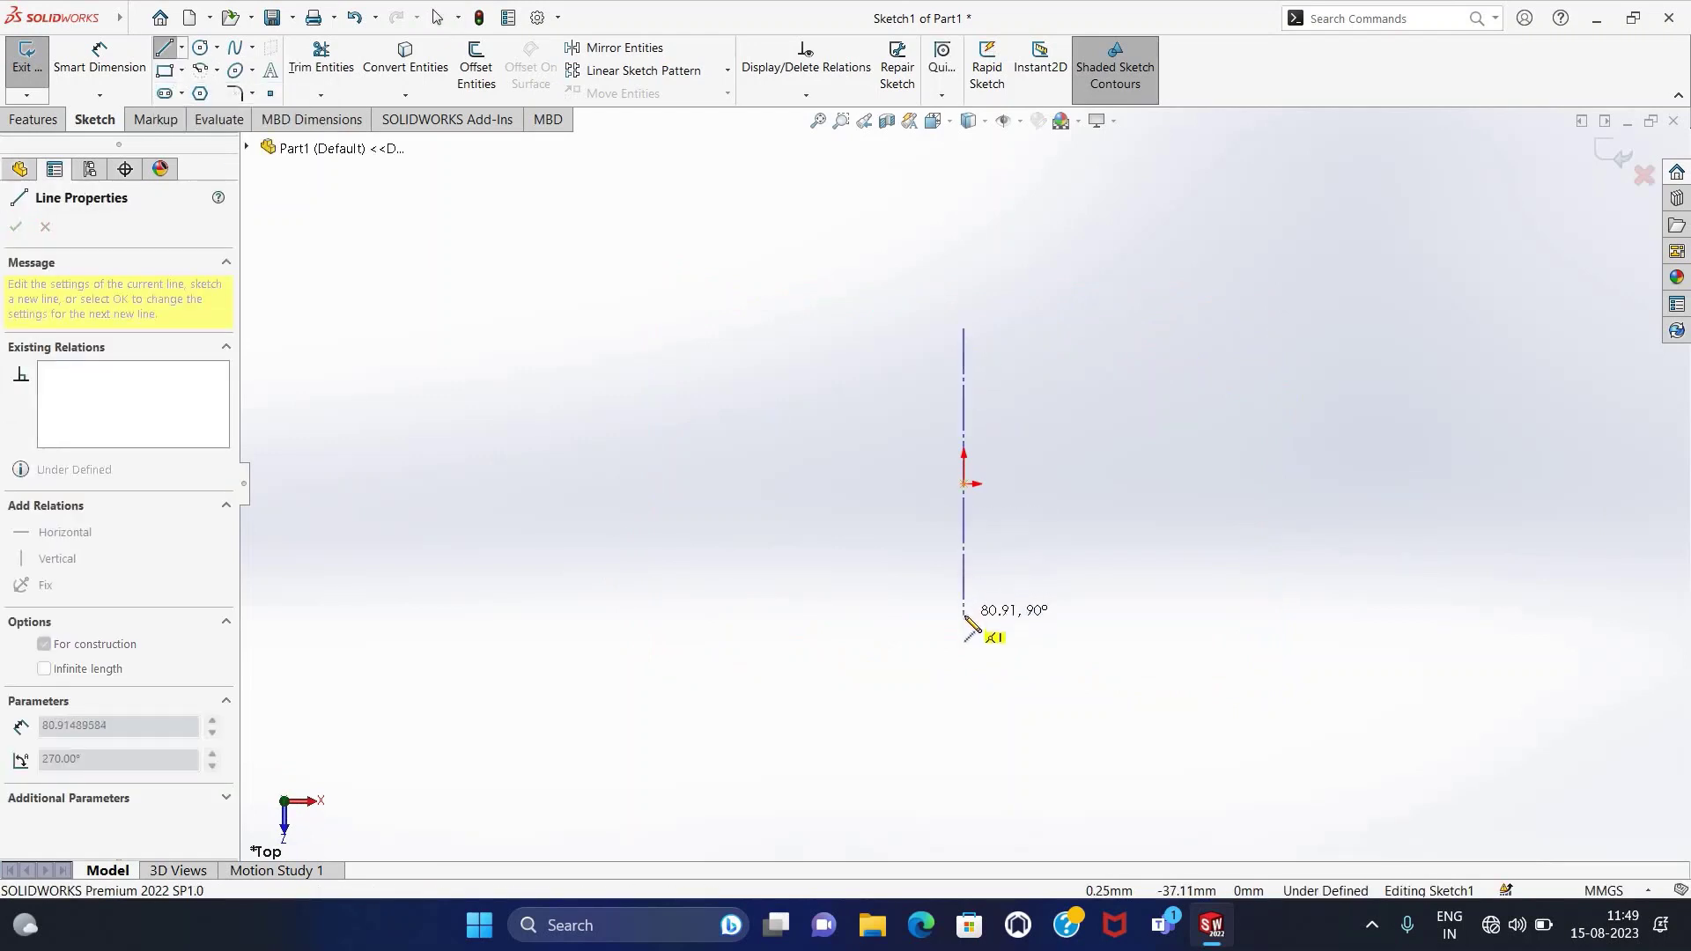
pyautogui.click(963, 614)
pyautogui.press('Escape')
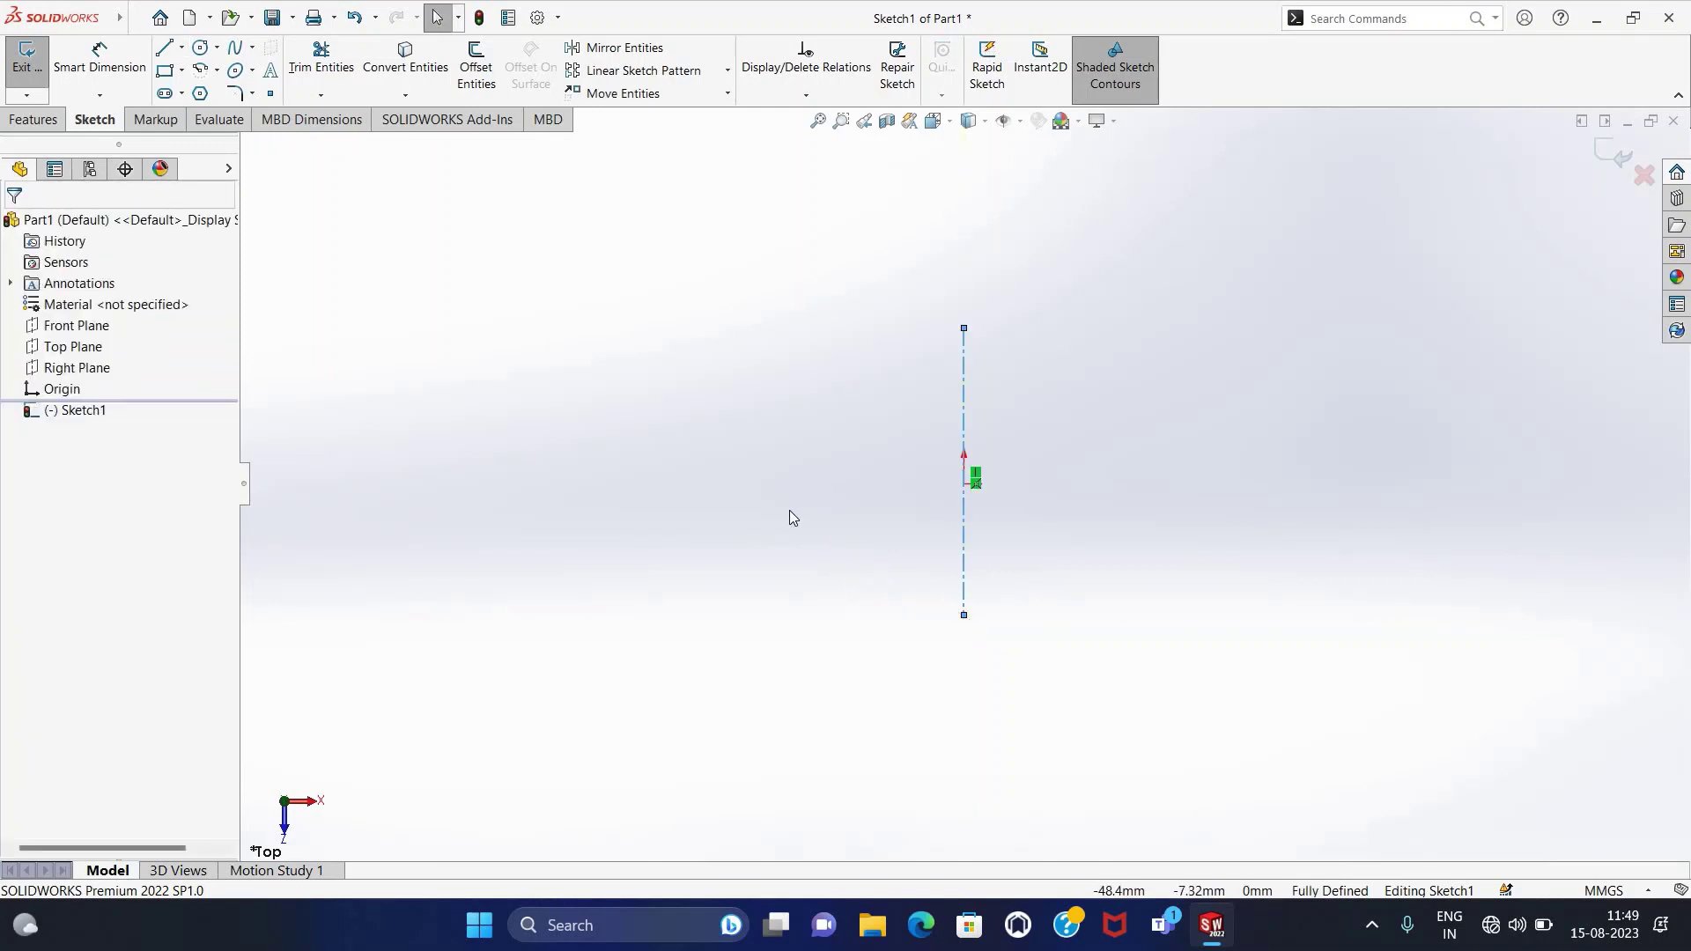
pyautogui.press('Return')
pyautogui.click(748, 483)
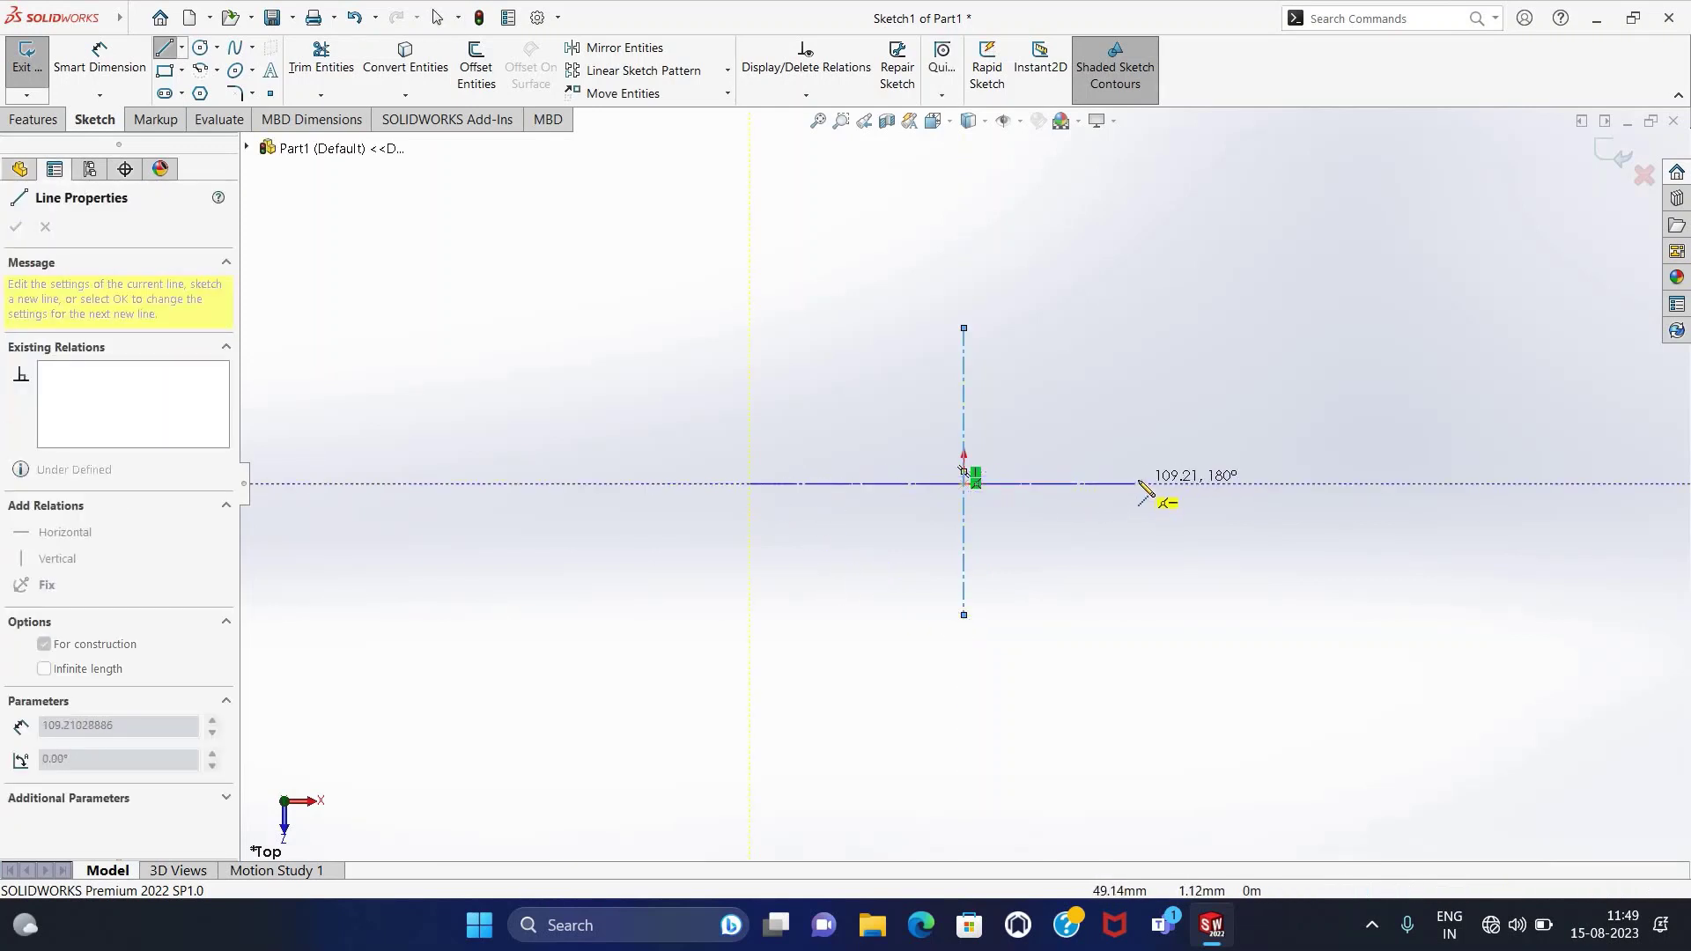
pyautogui.click(1138, 484)
pyautogui.press('Escape')
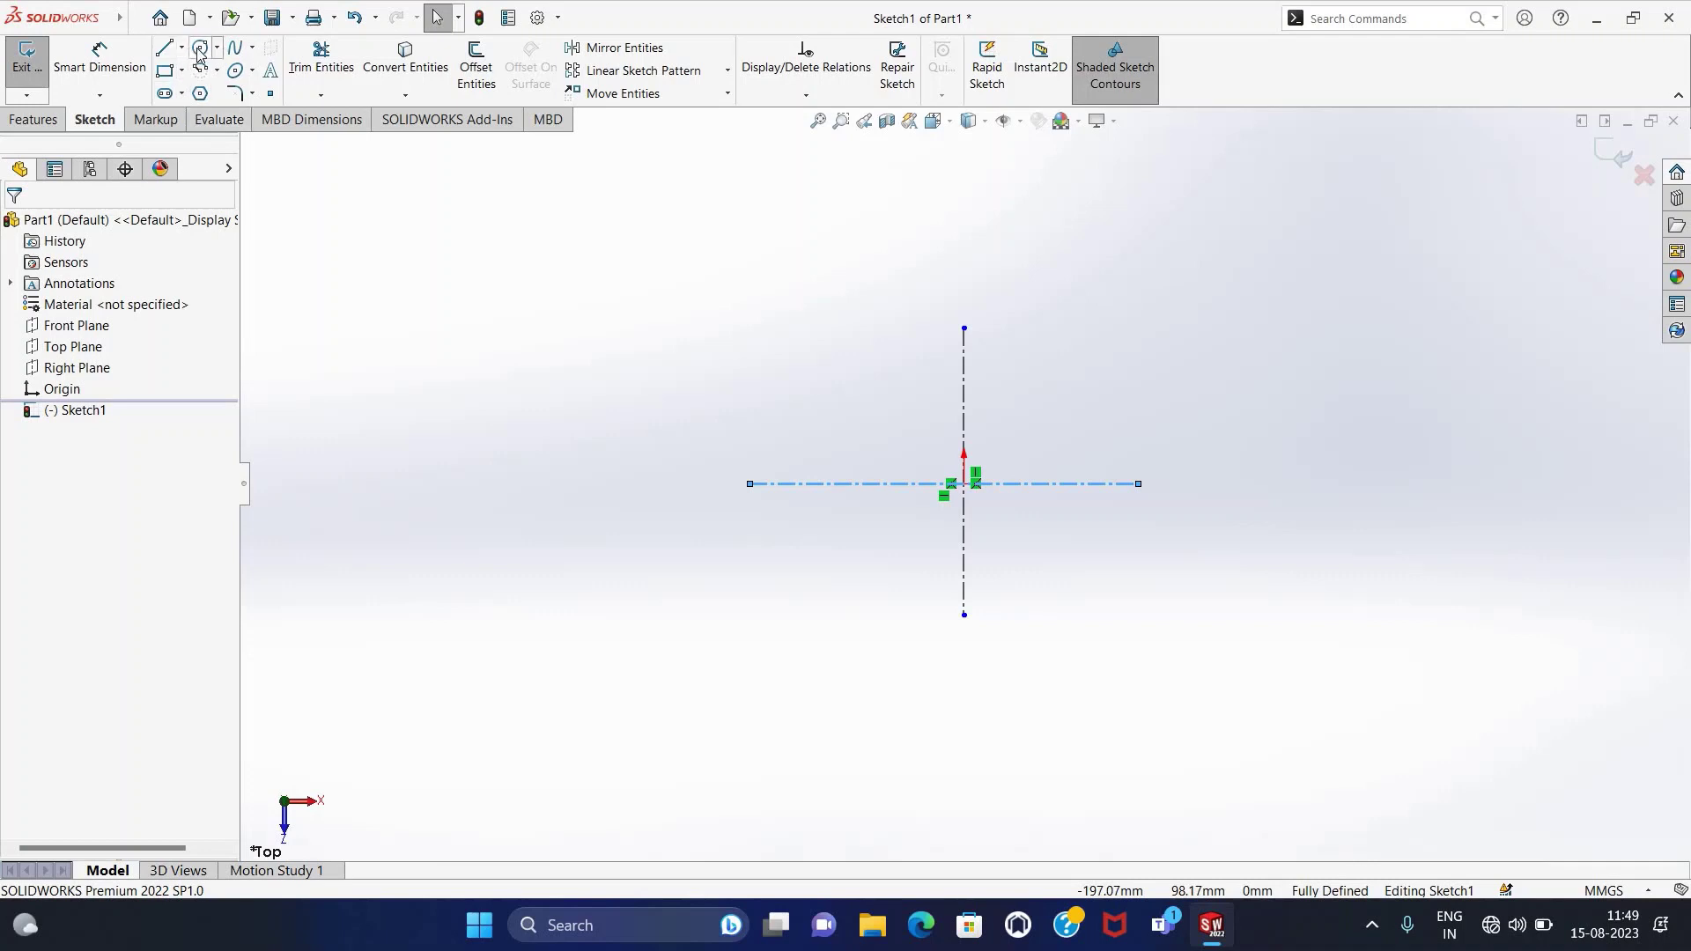
# Draw an outer and a smaller inner circle, both centred on the origin.
pyautogui.click(200, 49)
pyautogui.click(965, 484)
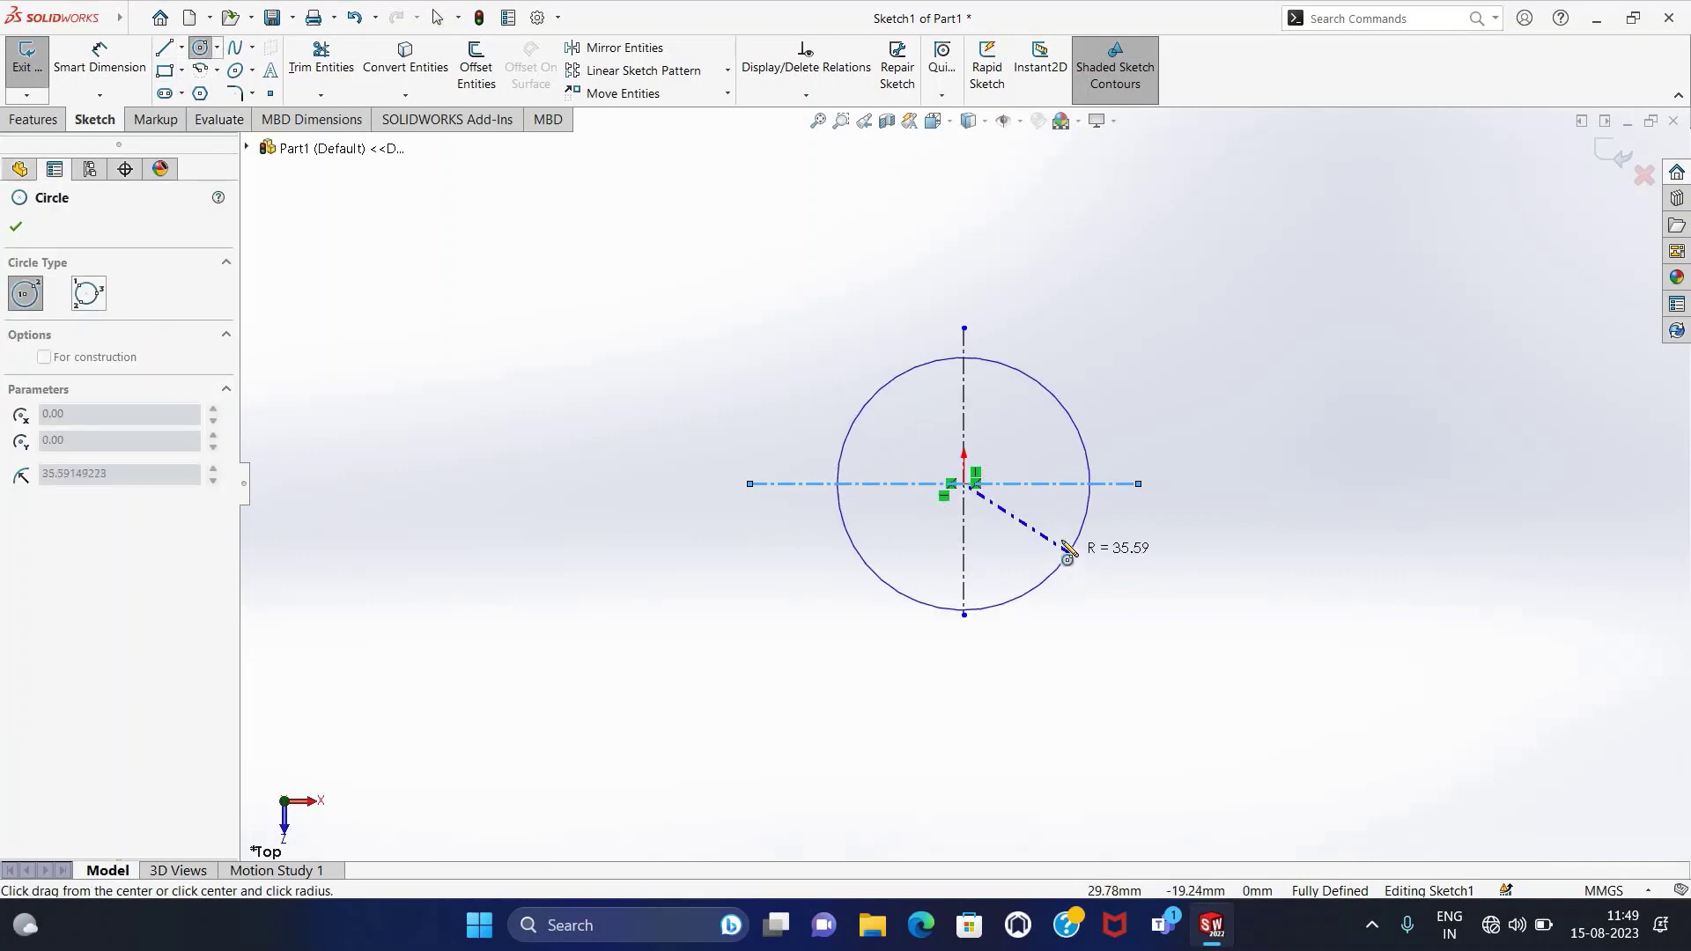
pyautogui.click(1055, 551)
pyautogui.click(964, 483)
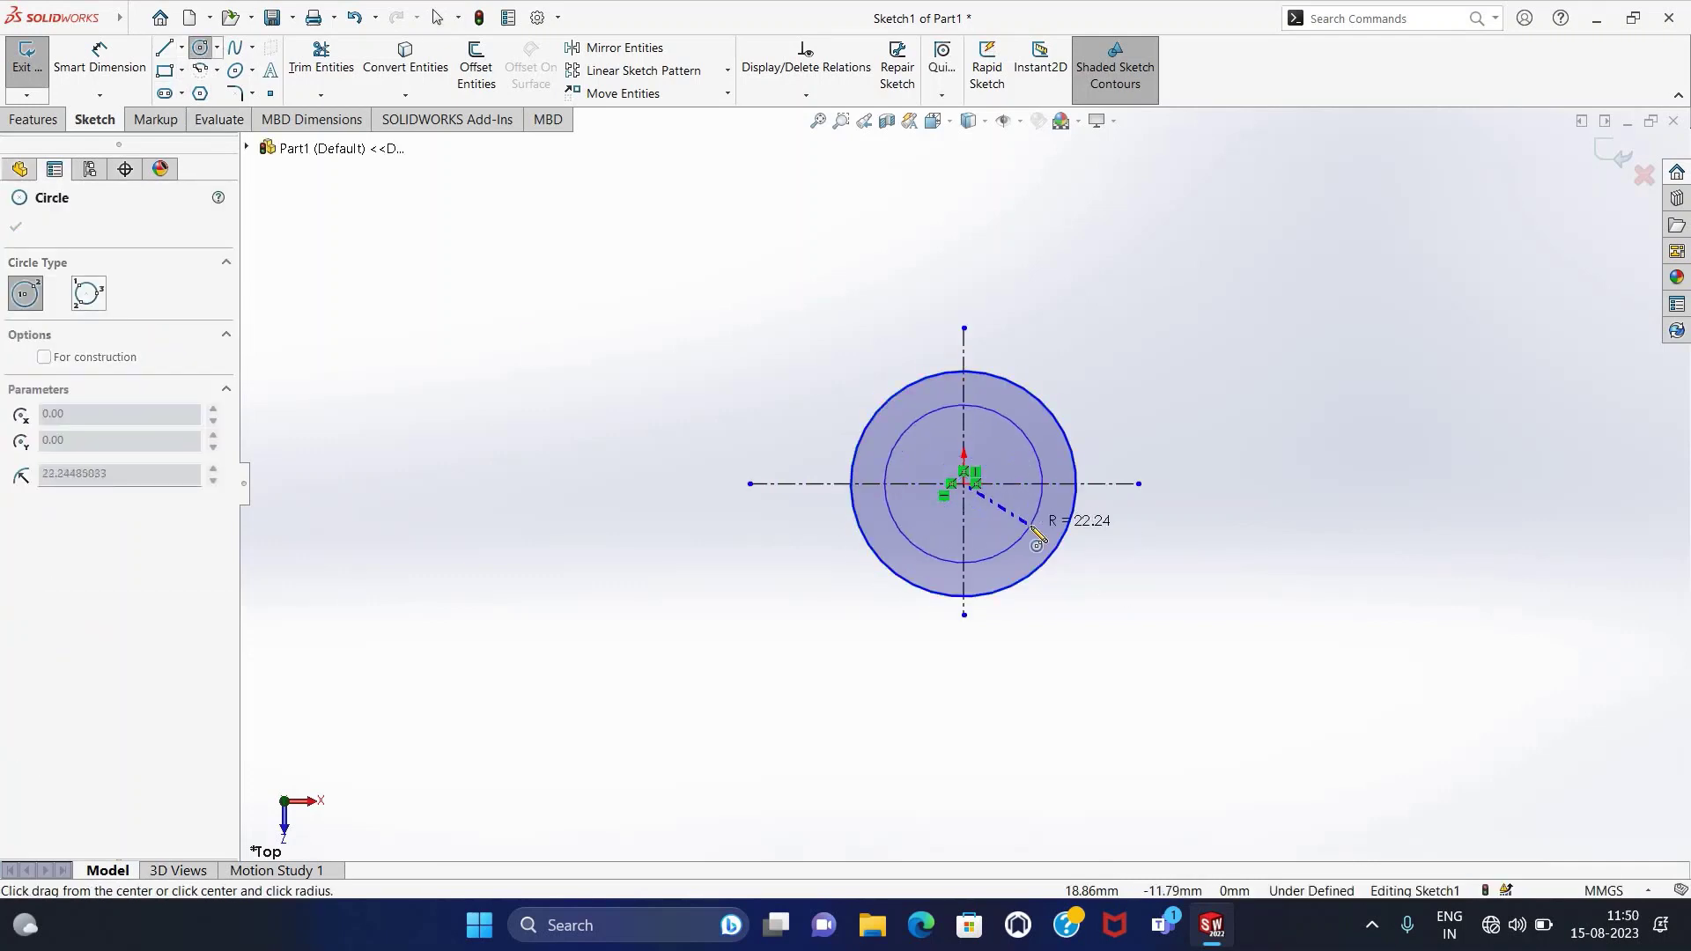
pyautogui.click(1033, 530)
pyautogui.press('Escape')
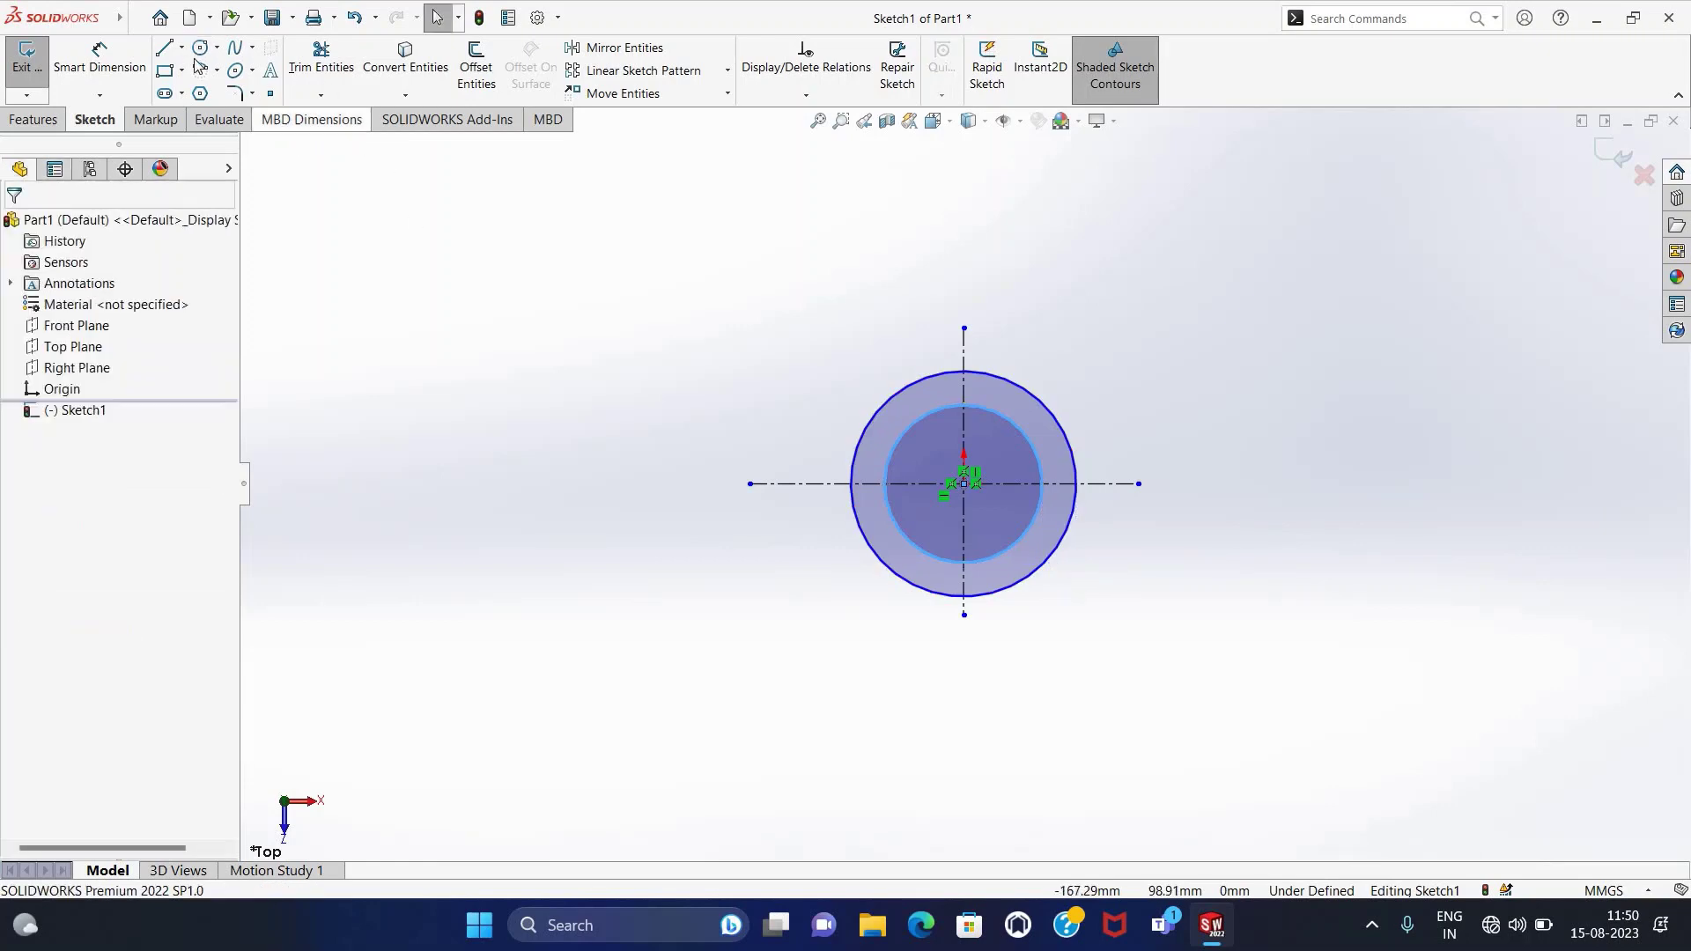
# Draw two vertical slot lines from above the outer circle down to the inner circle.
pyautogui.click(164, 48)
pyautogui.click(984, 341)
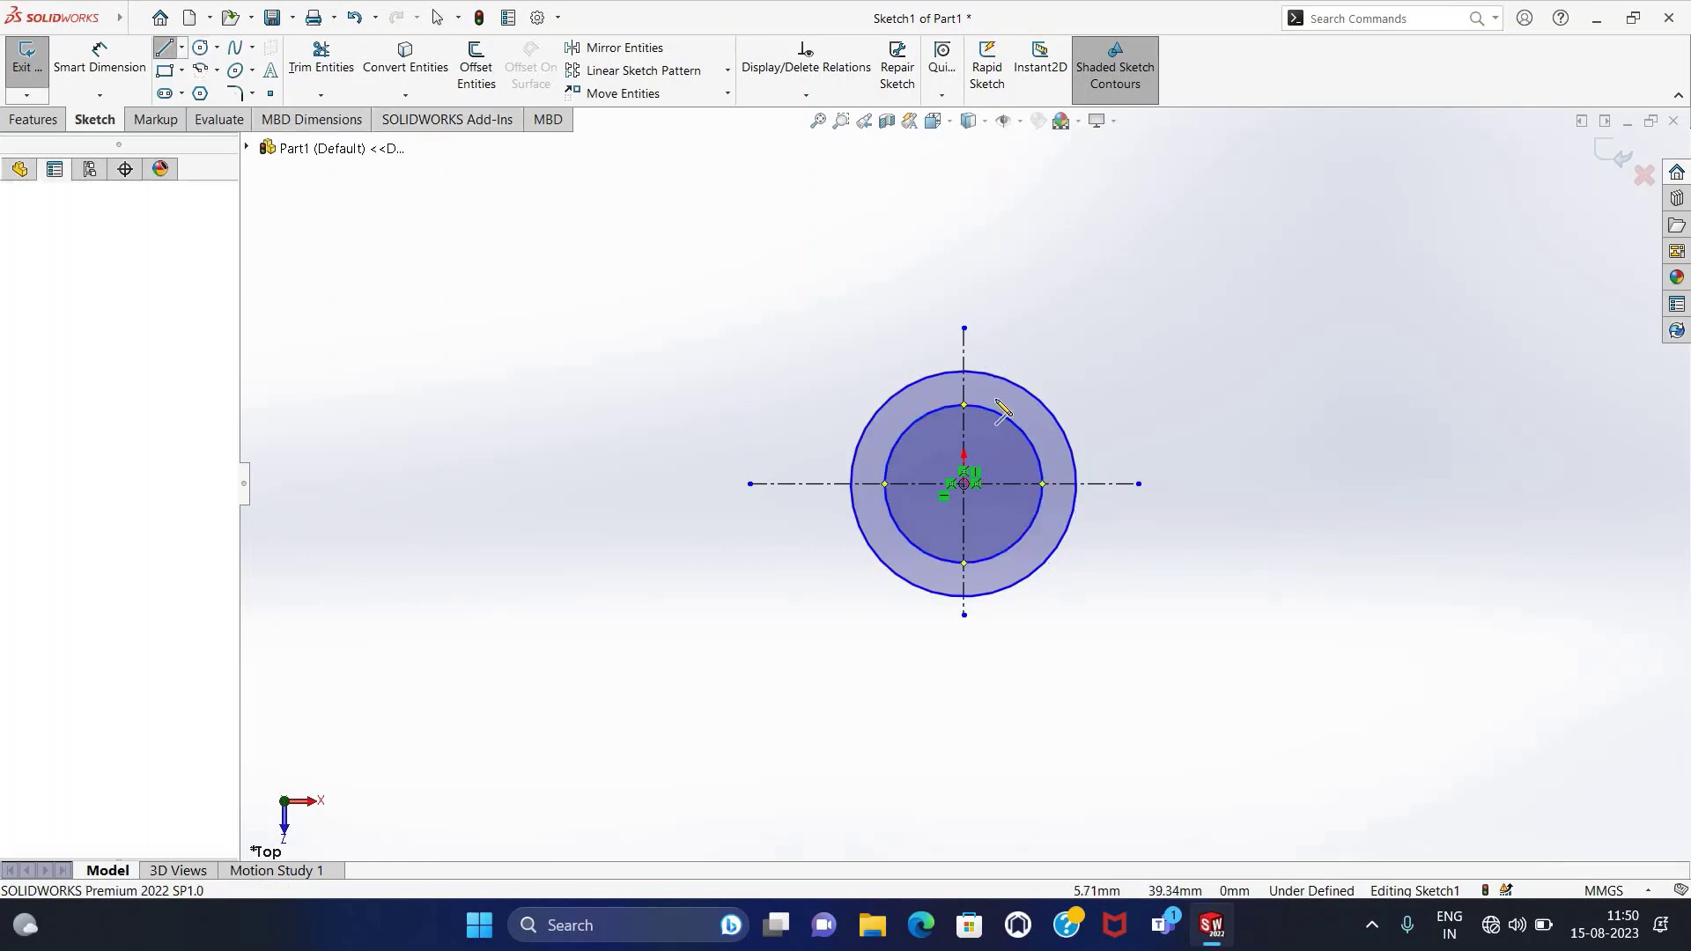
pyautogui.click(984, 427)
pyautogui.press('Escape')
pyautogui.press('l')
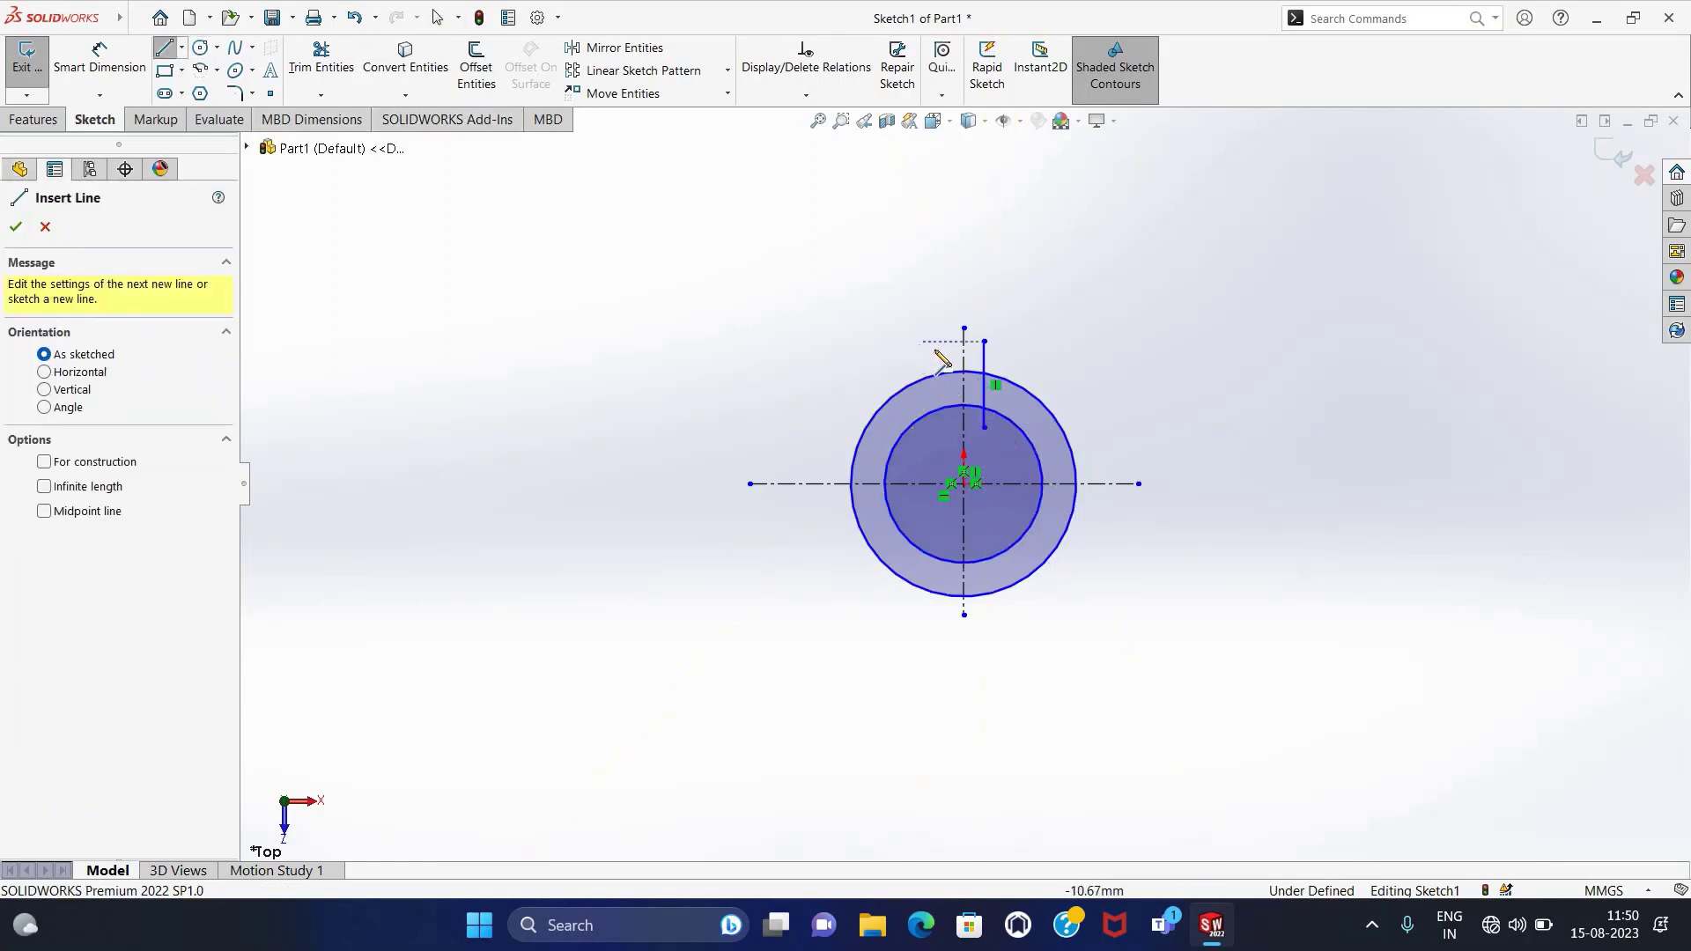
pyautogui.click(939, 348)
pyautogui.click(939, 427)
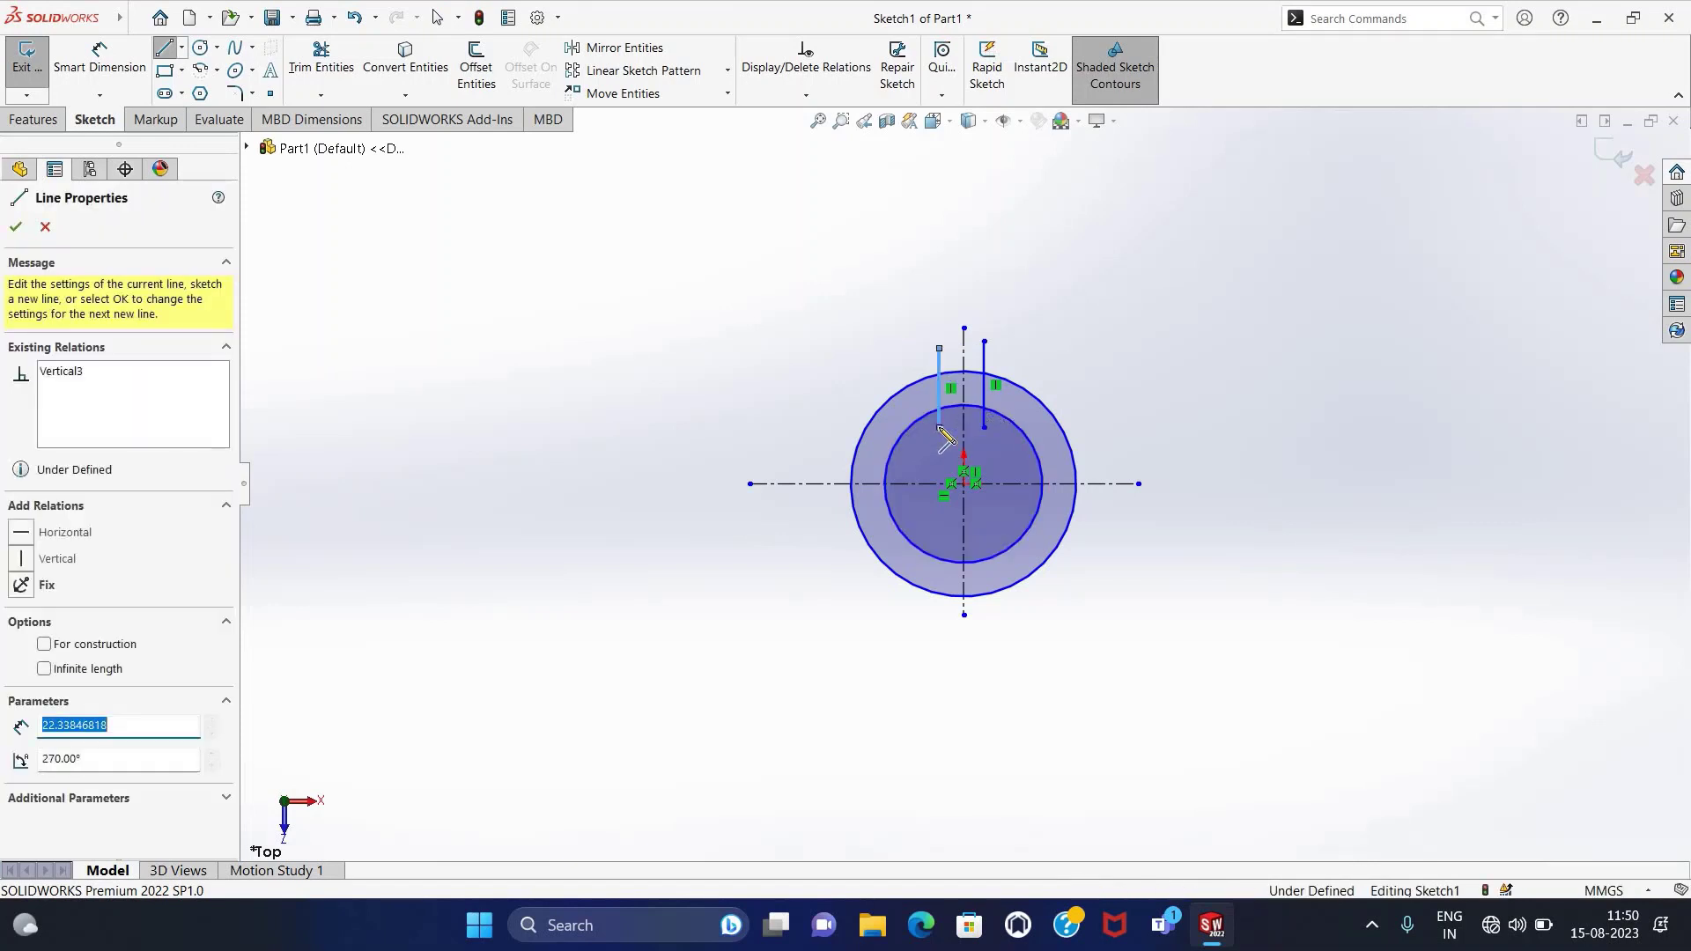
pyautogui.press('Escape')
pyautogui.scroll(2, 969, 459)
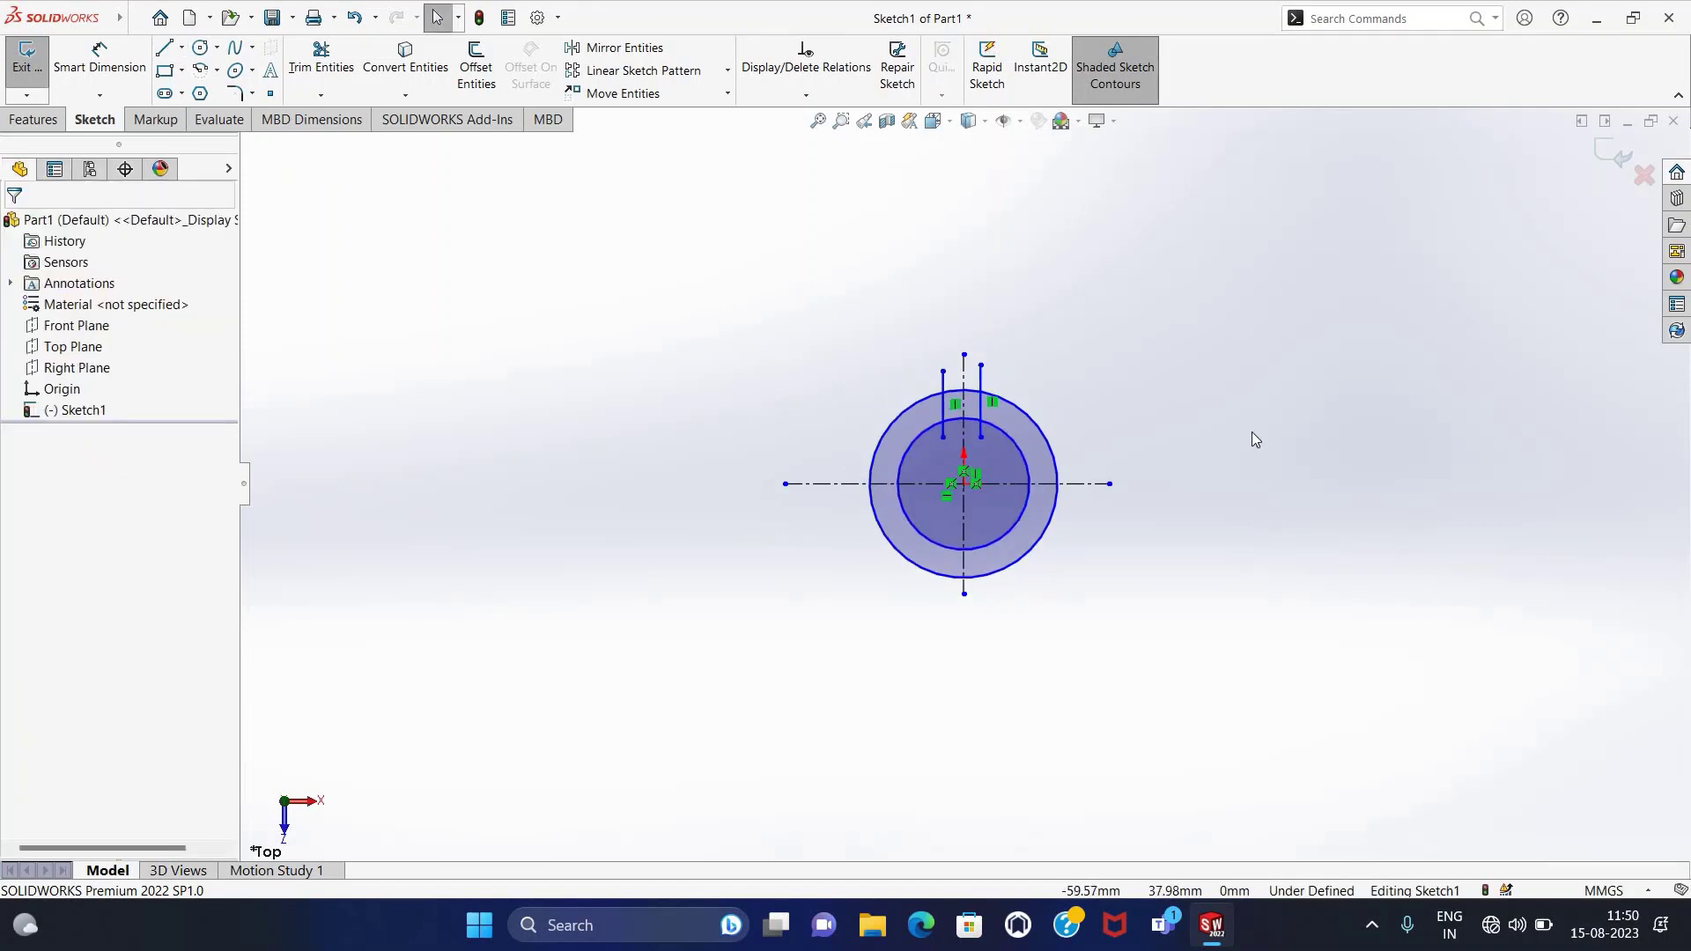
pyautogui.scroll(-2, 1204, 458)
pyautogui.scroll(-1, 1038, 423)
# Dimension the outer circle Ø56 and the inner circle Ø32.
pyautogui.click(98, 53)
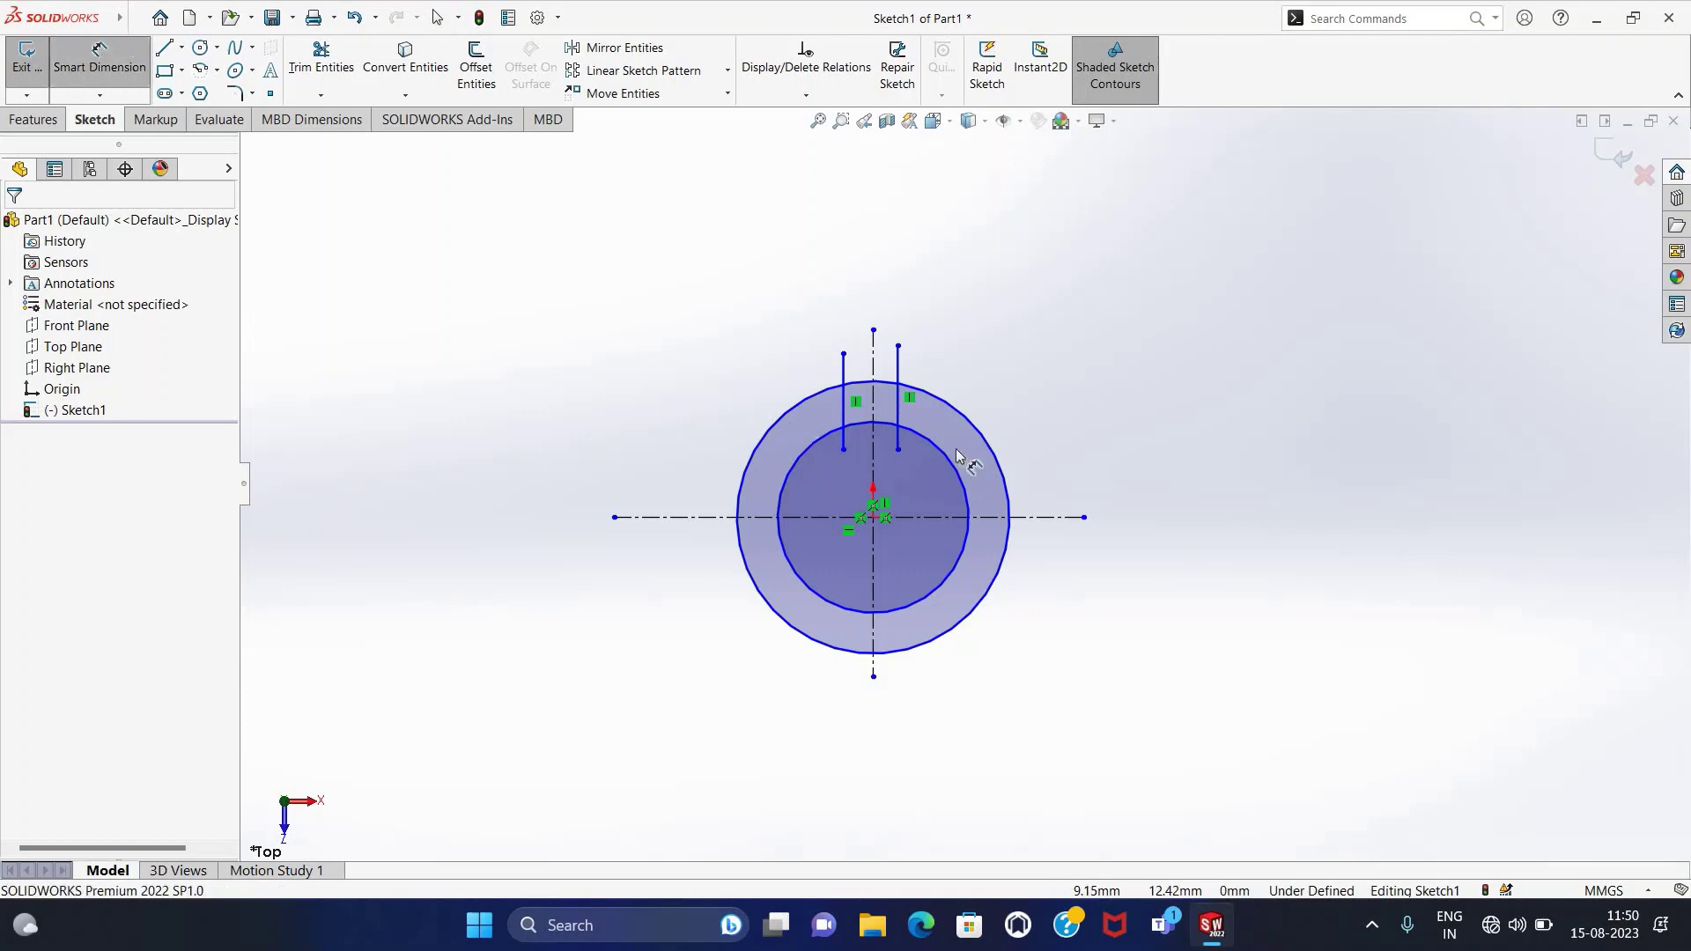
pyautogui.click(1004, 442)
pyautogui.click(1092, 365)
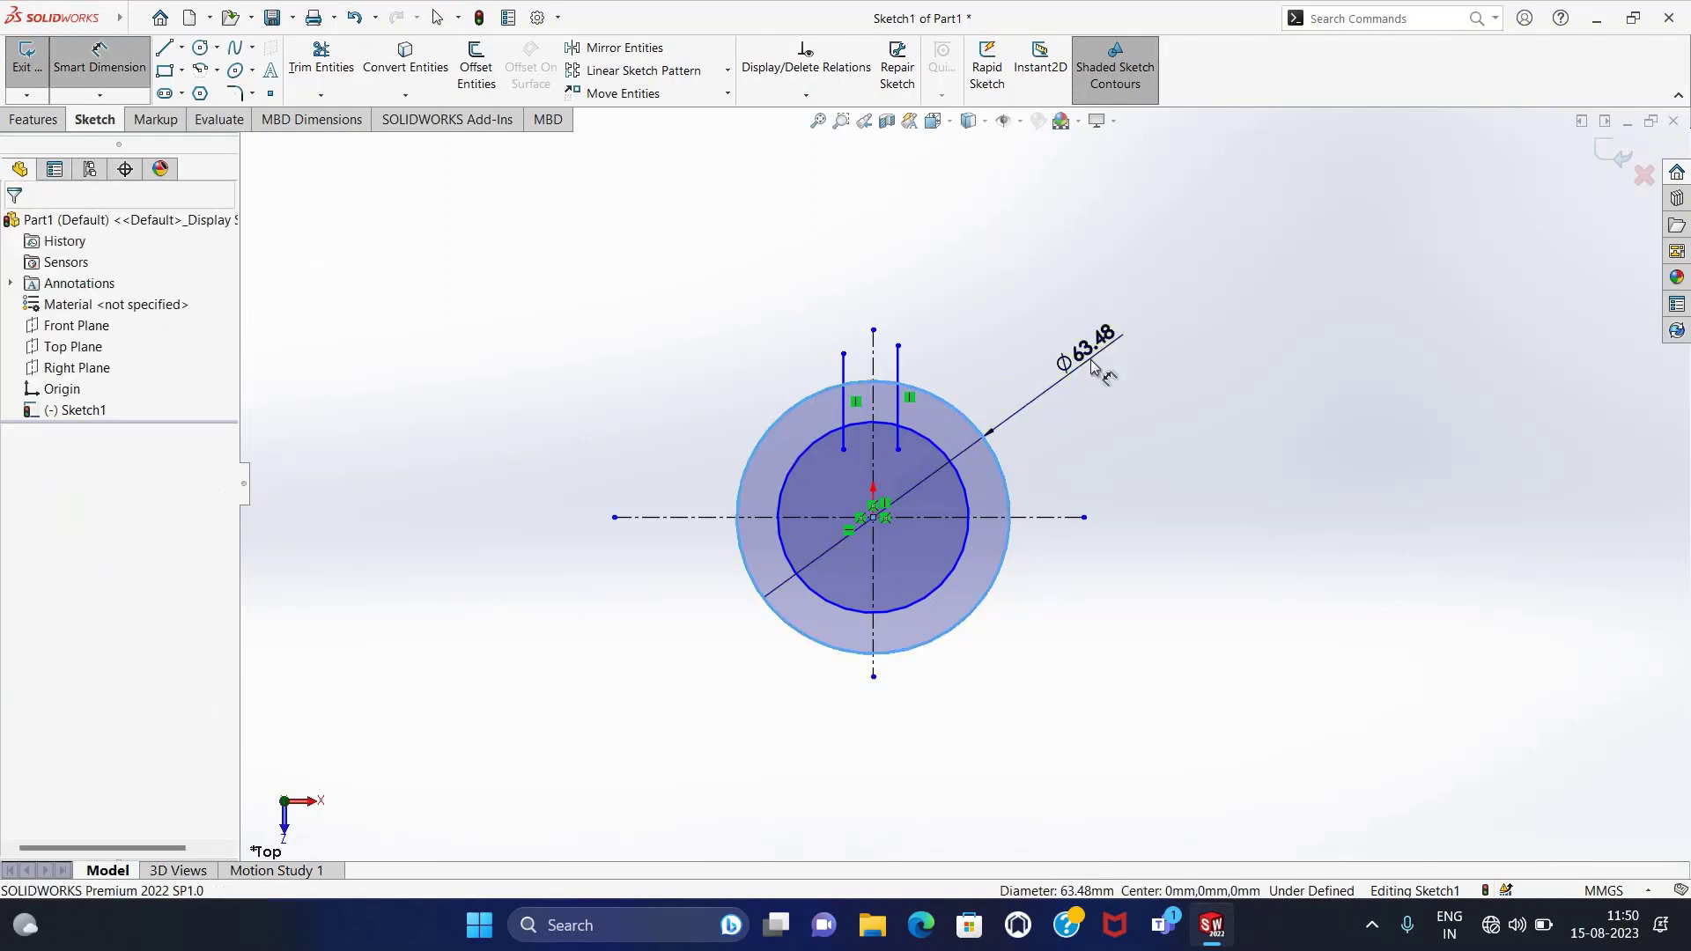
pyautogui.write('56')
pyautogui.press('Return')
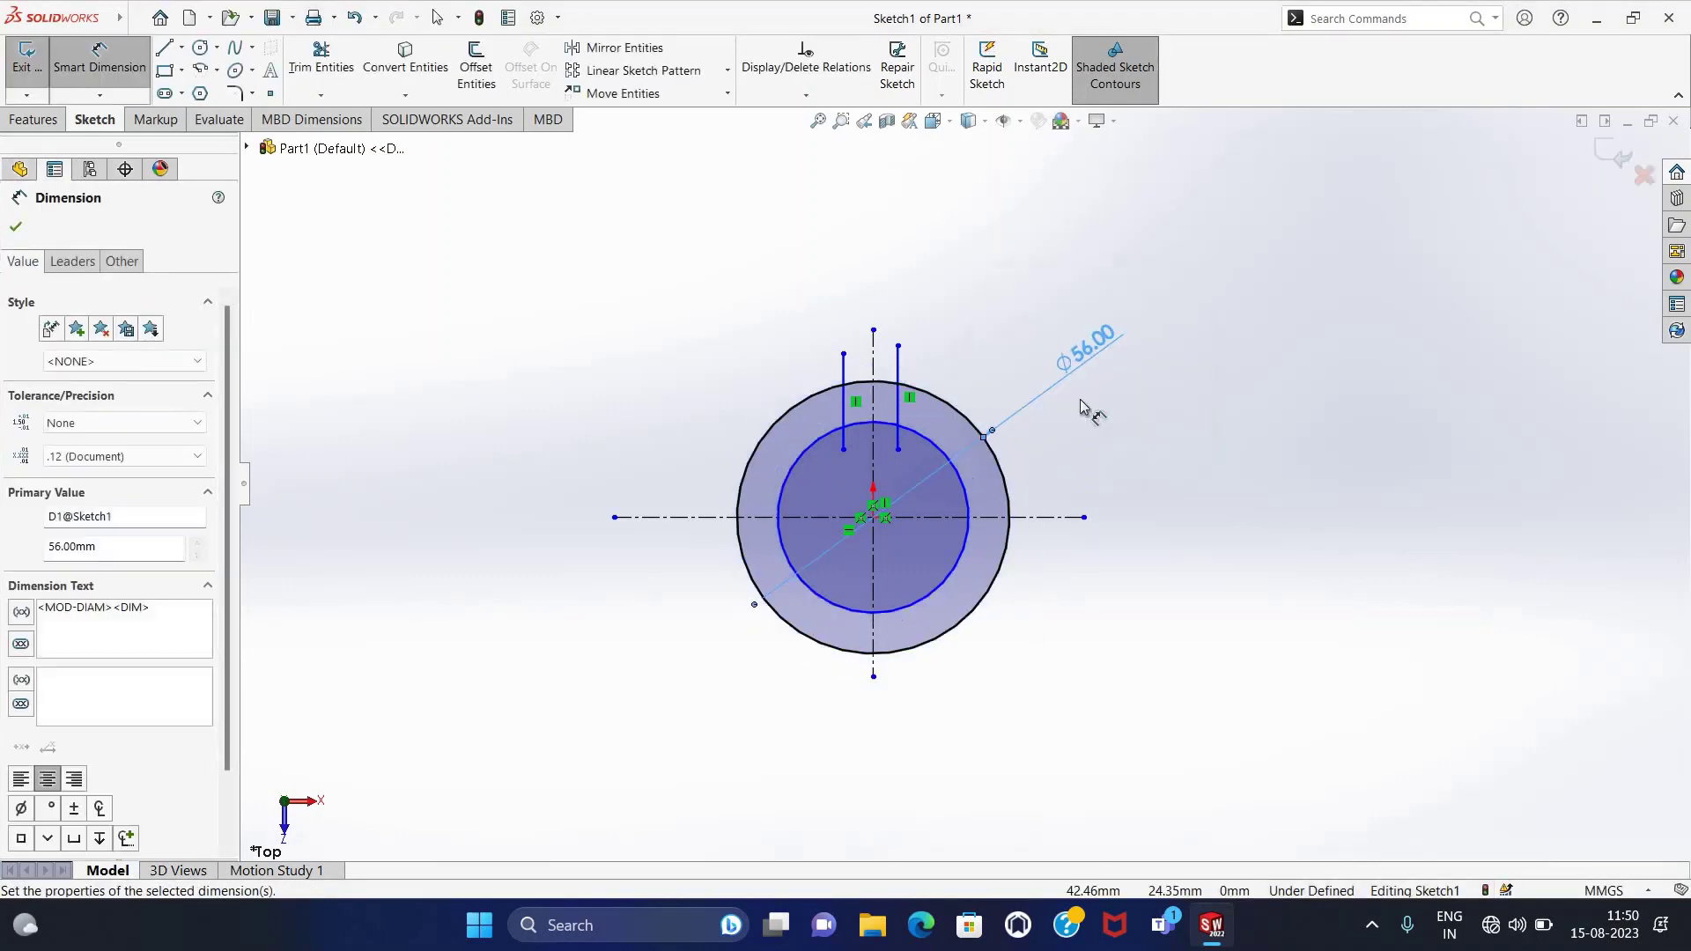
pyautogui.click(960, 592)
pyautogui.click(1019, 622)
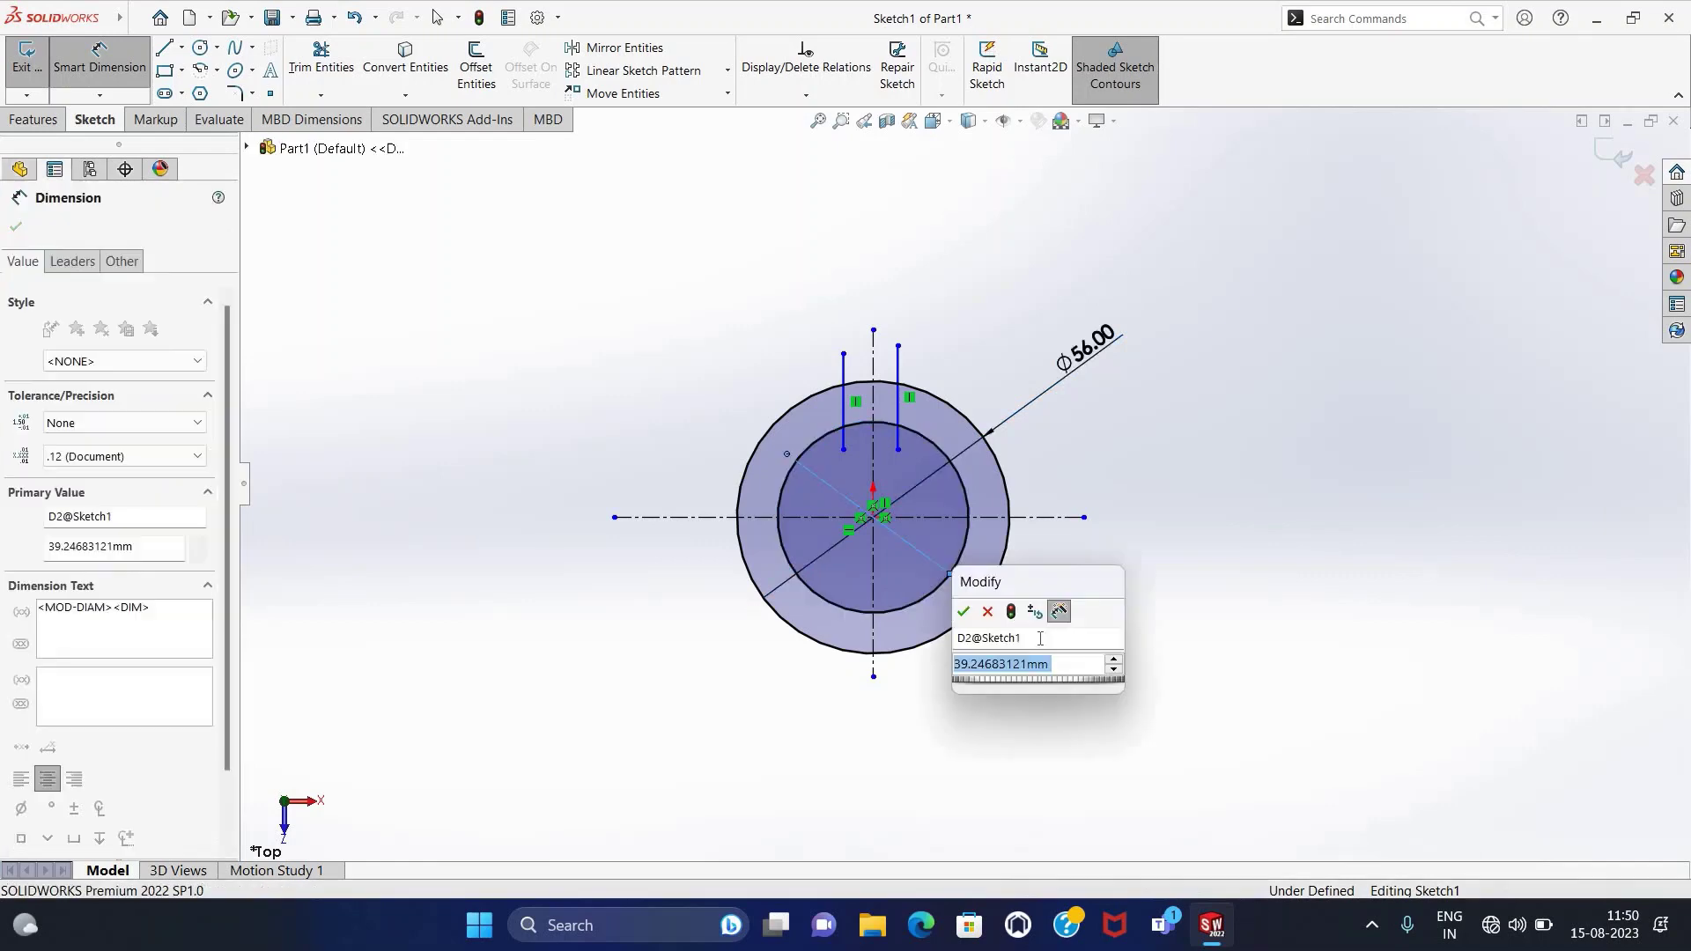
pyautogui.write('32')
pyautogui.press('Return')
# Set both slot lines 3 mm from the vertical centerline.
pyautogui.scroll(-1, 916, 405)
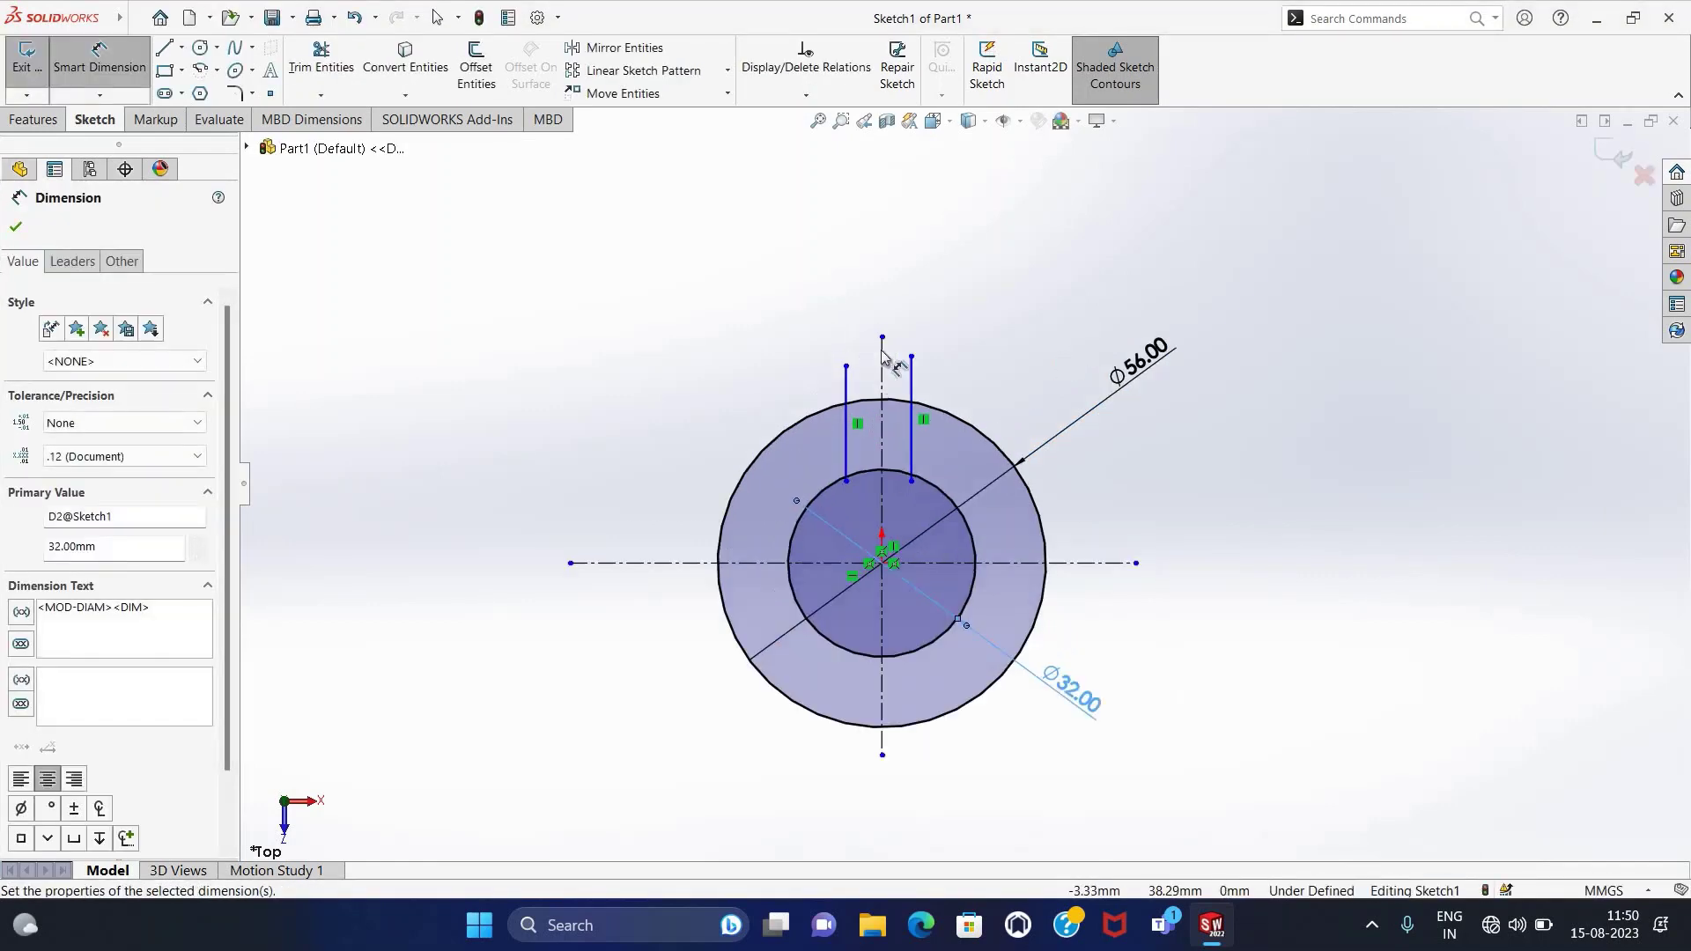
pyautogui.scroll(-1, 917, 405)
pyautogui.click(893, 392)
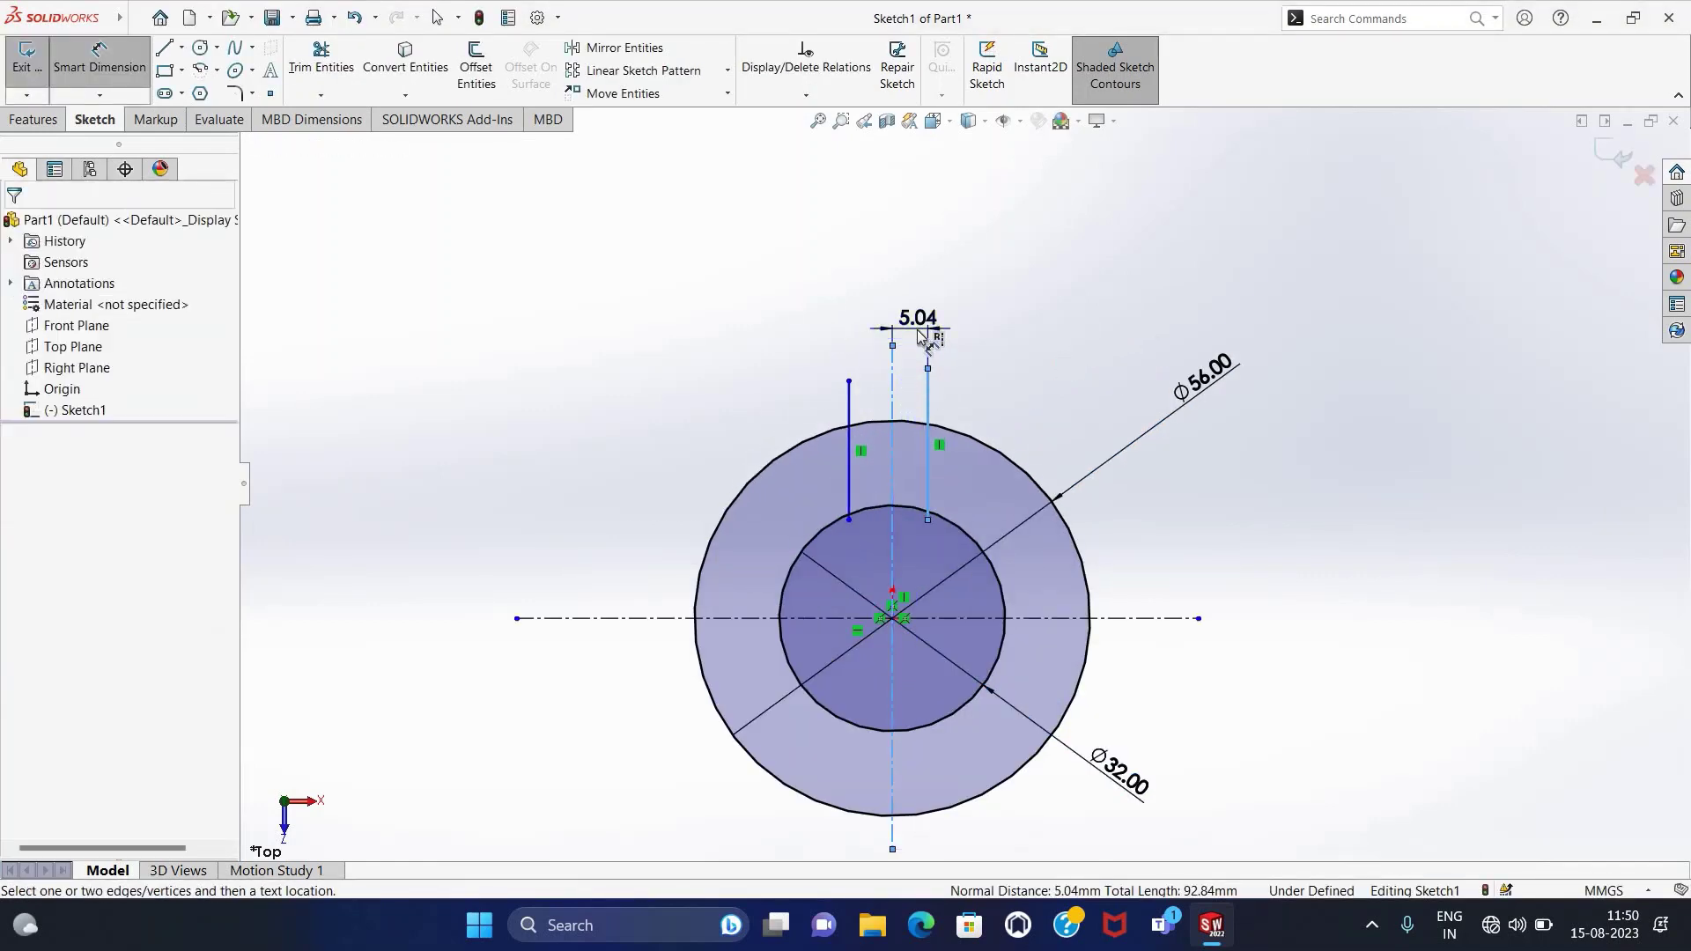
pyautogui.click(917, 329)
pyautogui.write('3')
pyautogui.press('Return')
pyautogui.click(849, 403)
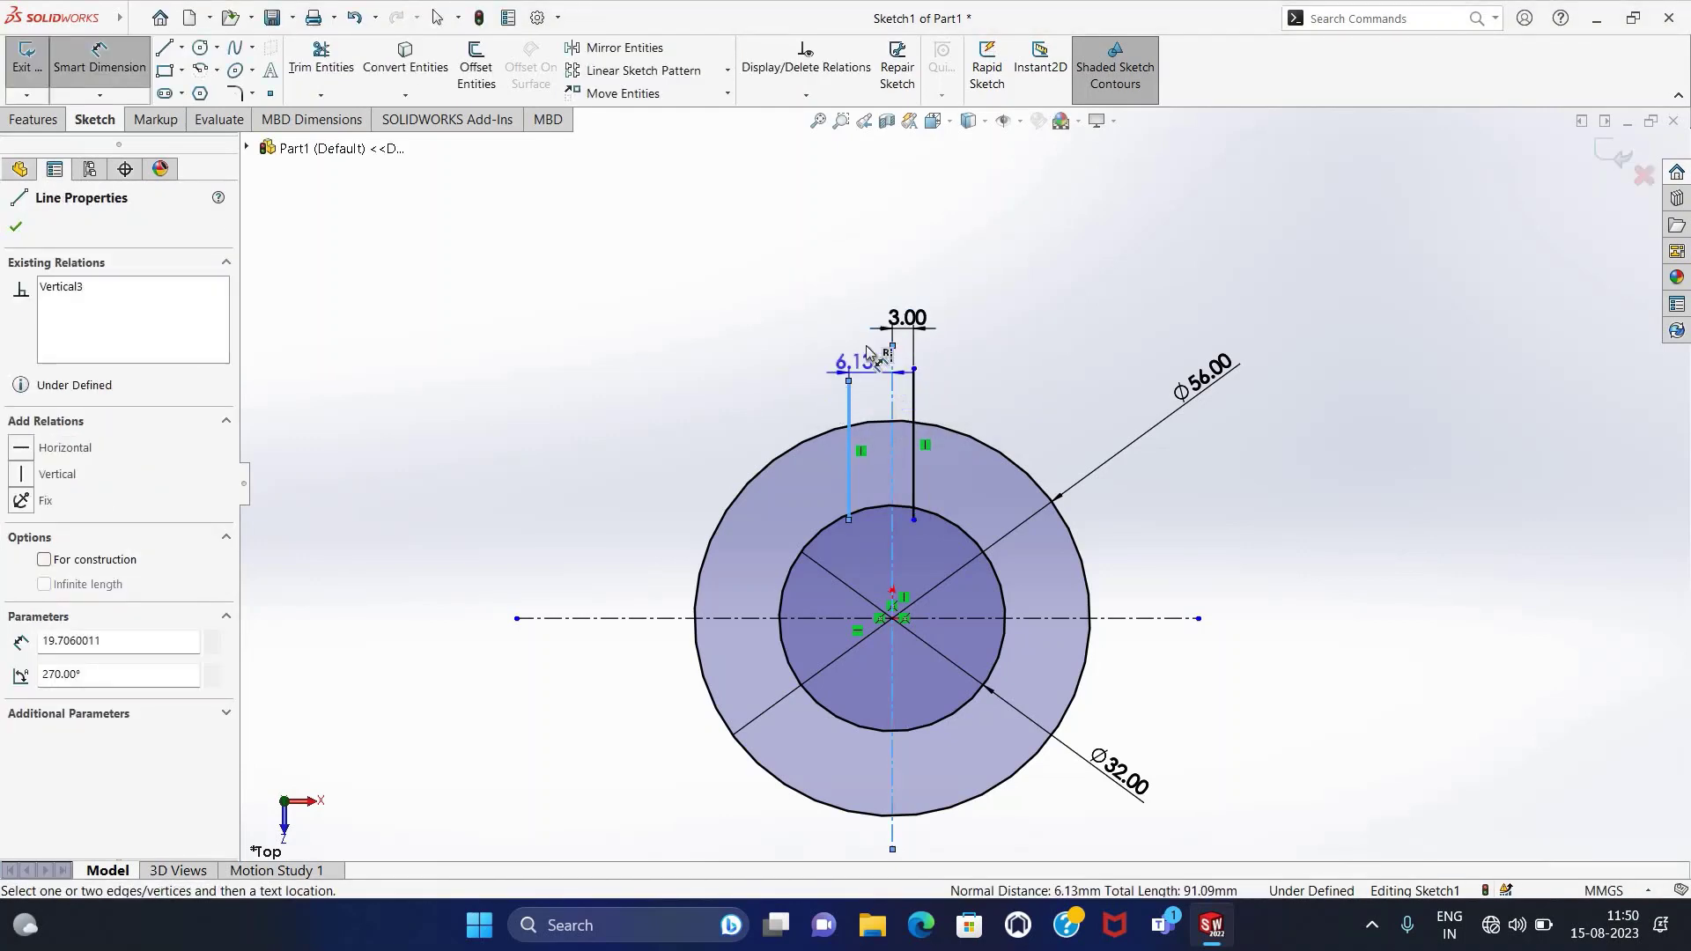
pyautogui.click(864, 264)
pyautogui.write('3')
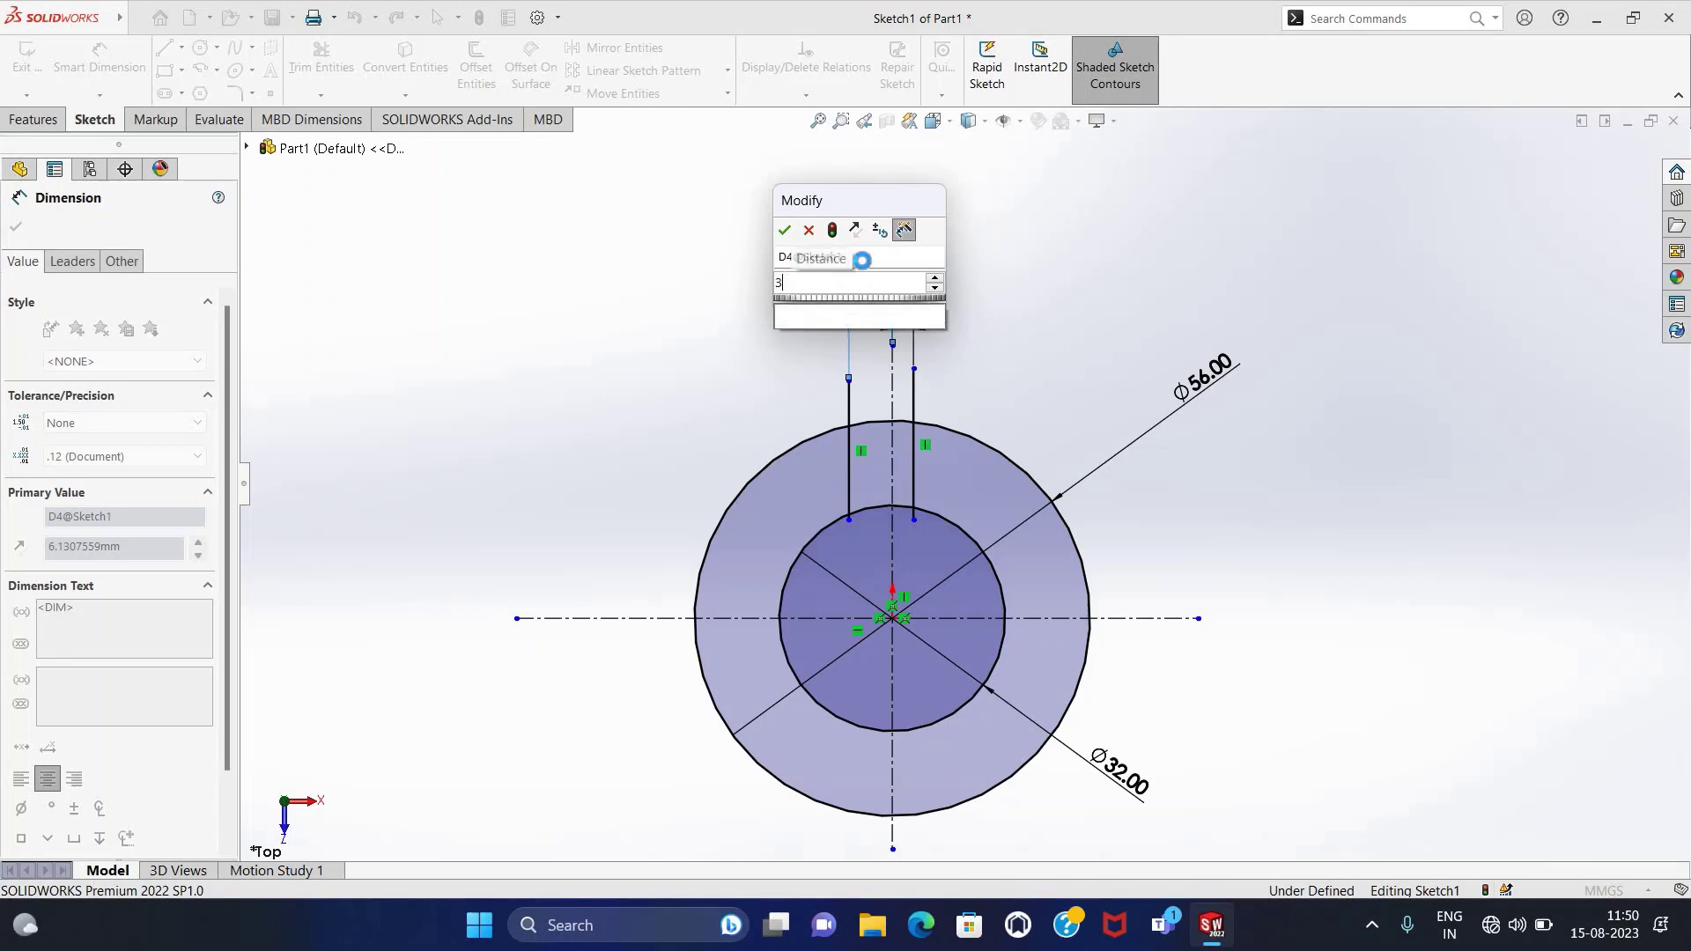
pyautogui.press('Return')
# Trim the slot line stubs and tails into a slotted ring profile and exit the sketch.
pyautogui.moveTo(644, 182); pyautogui.dragTo(640, 225, button='right')
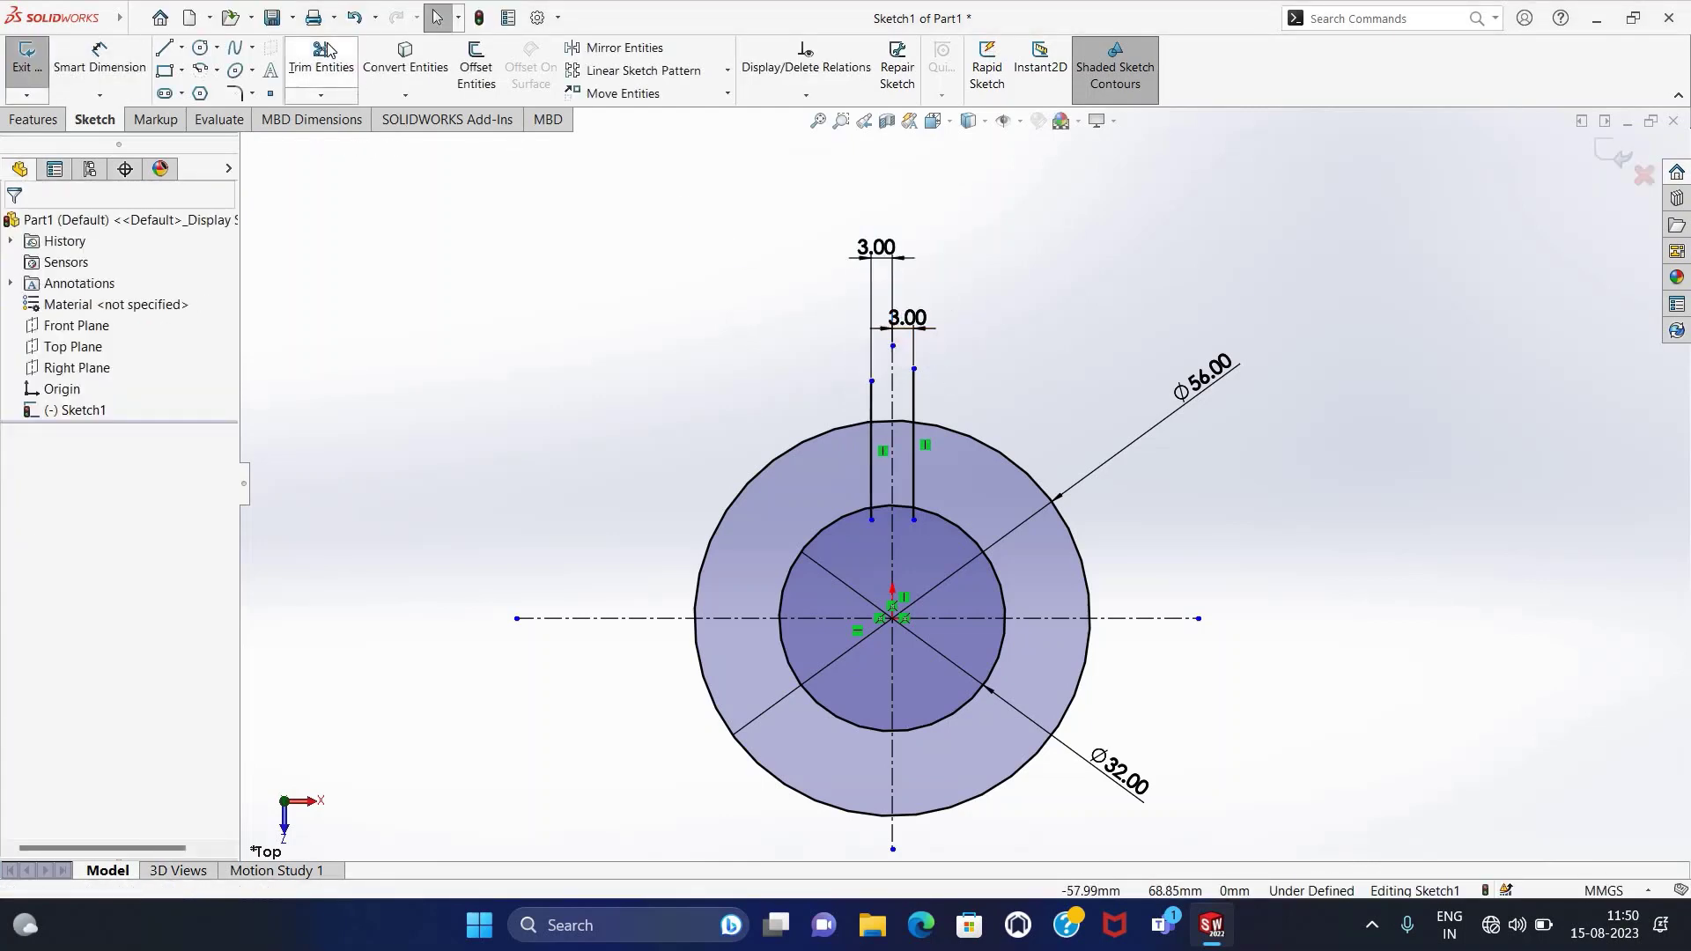
pyautogui.moveTo(914, 411)
pyautogui.mouseDown()
pyautogui.moveTo(908, 427)
pyautogui.moveTo(872, 402)
pyautogui.mouseUp()
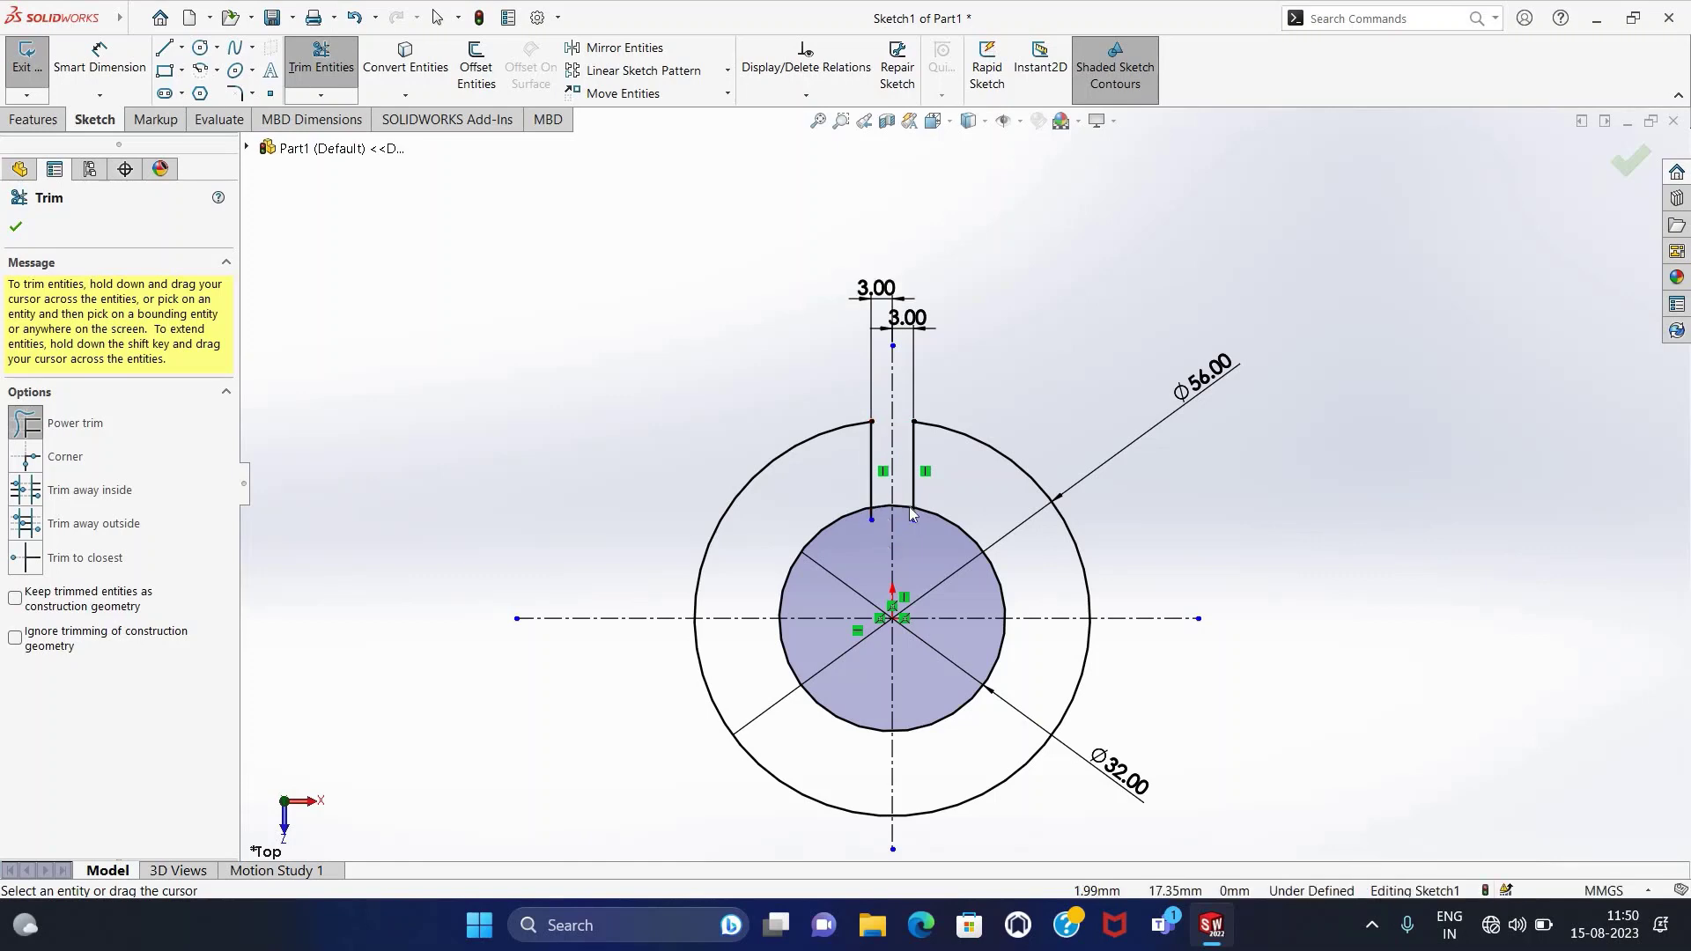
pyautogui.scroll(-4, 911, 513)
pyautogui.moveTo(862, 498)
pyautogui.mouseDown()
pyautogui.moveTo(843, 540)
pyautogui.moveTo(936, 542)
pyautogui.mouseUp()
pyautogui.press('f')
pyautogui.press('Escape')
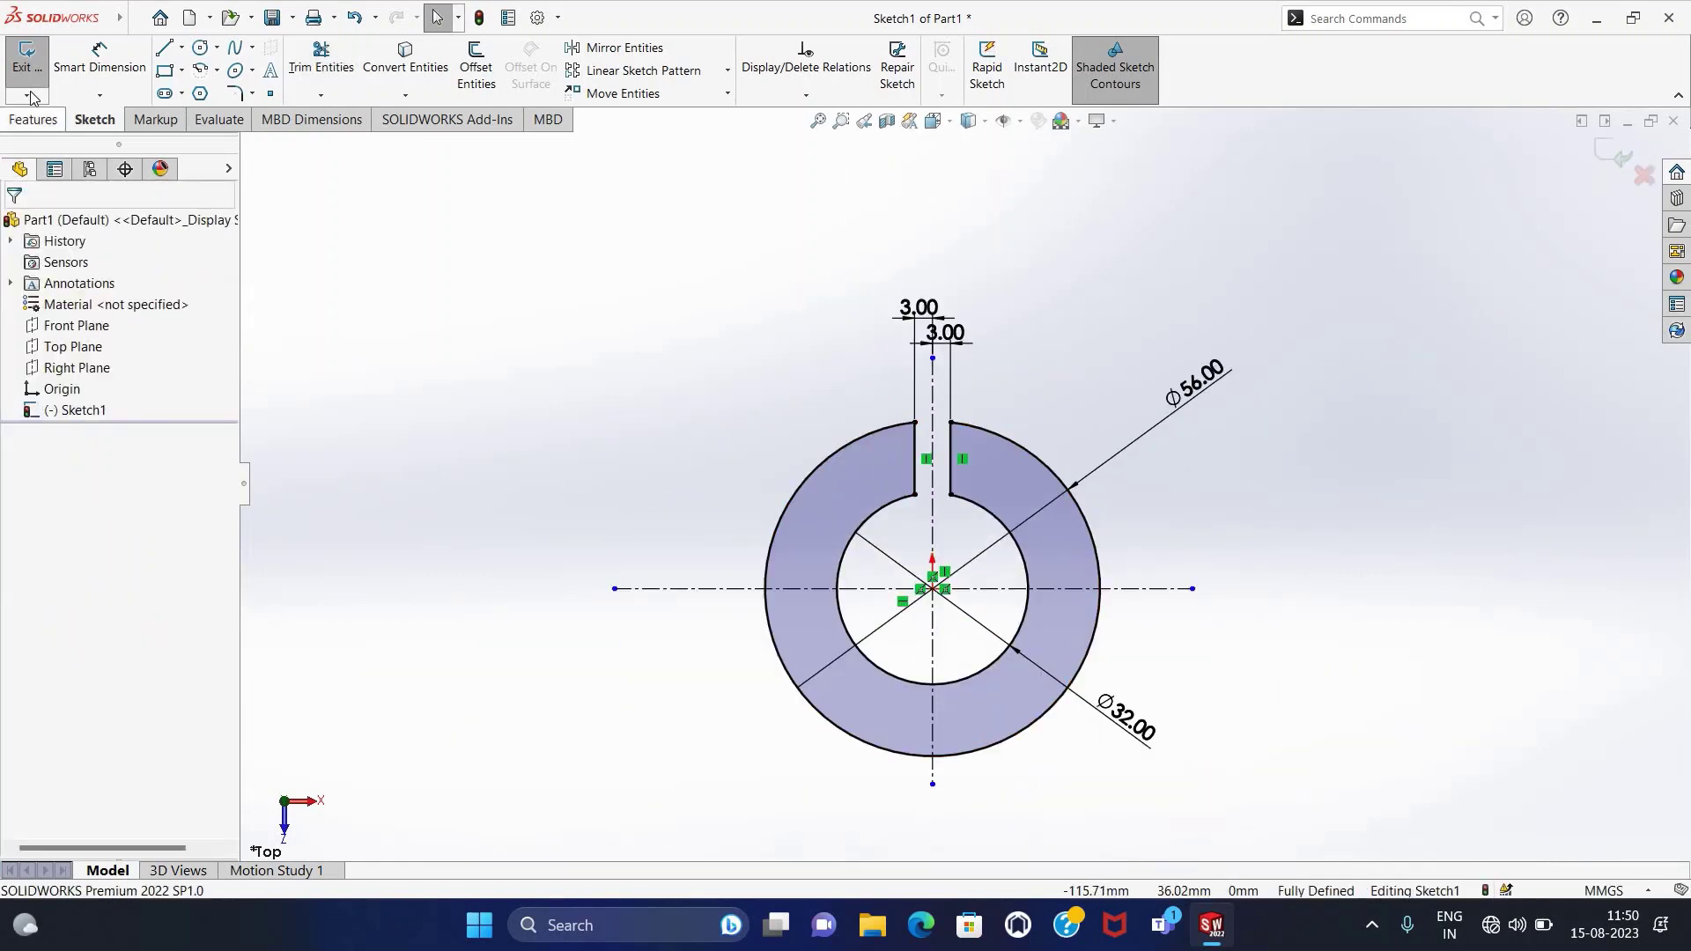
pyautogui.click(27, 60)
pyautogui.click(37, 120)
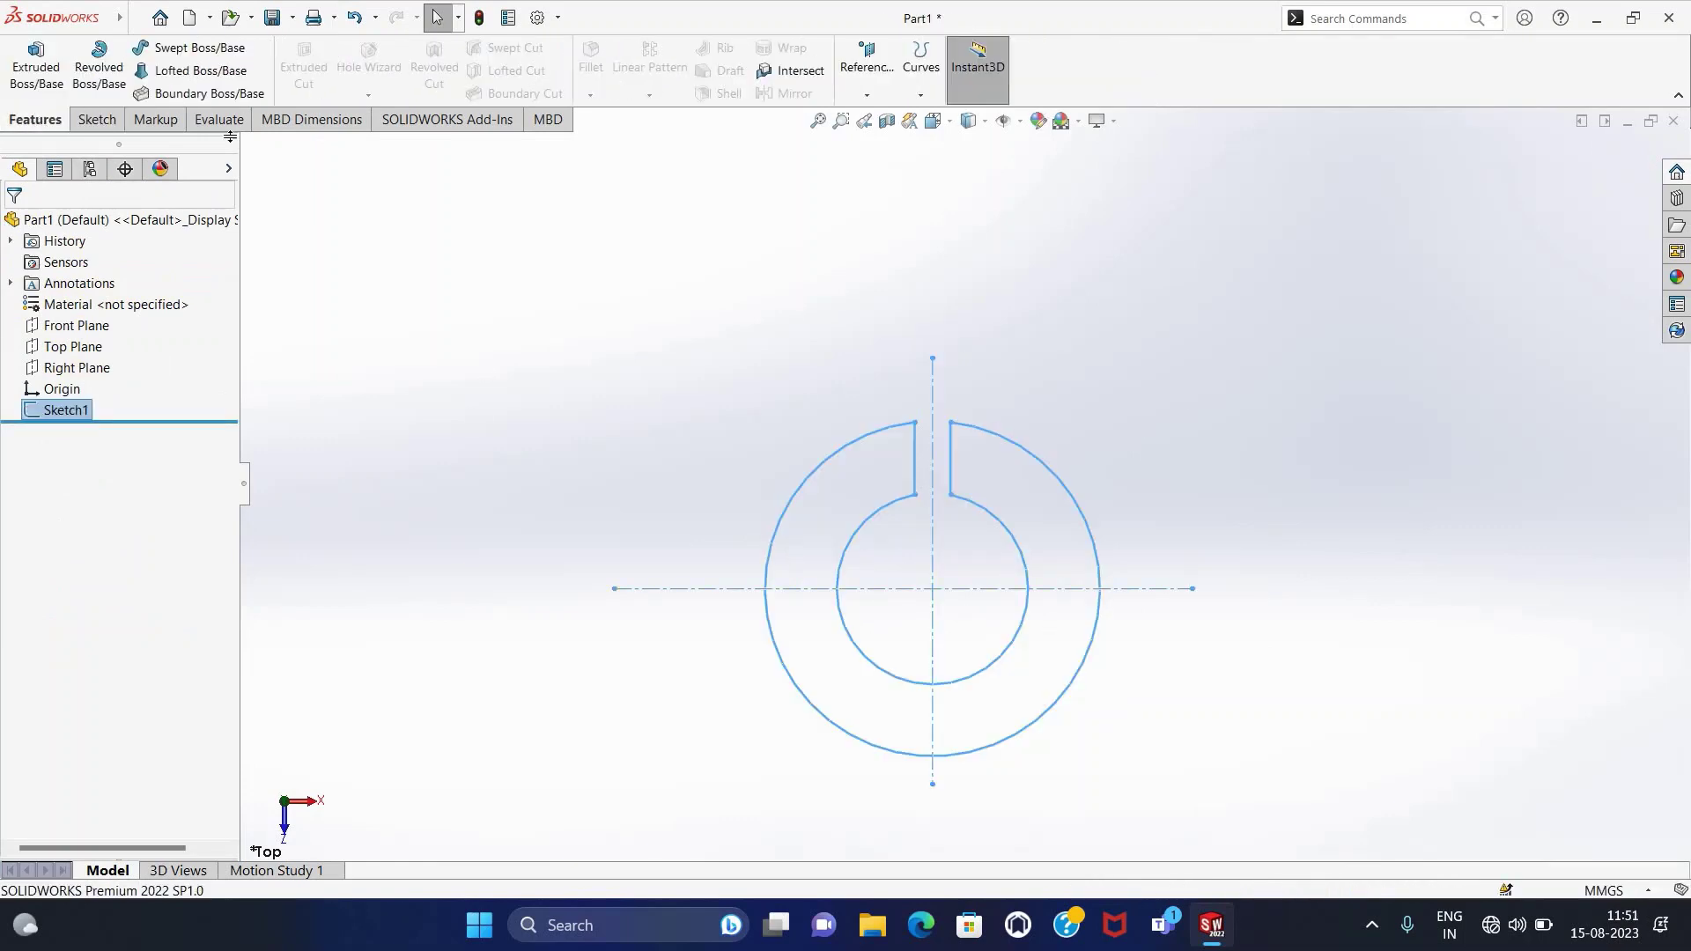
# Extrude the slotted ring sketch as a 56 mm Blind Boss-Extrude.
pyautogui.click(37, 61)
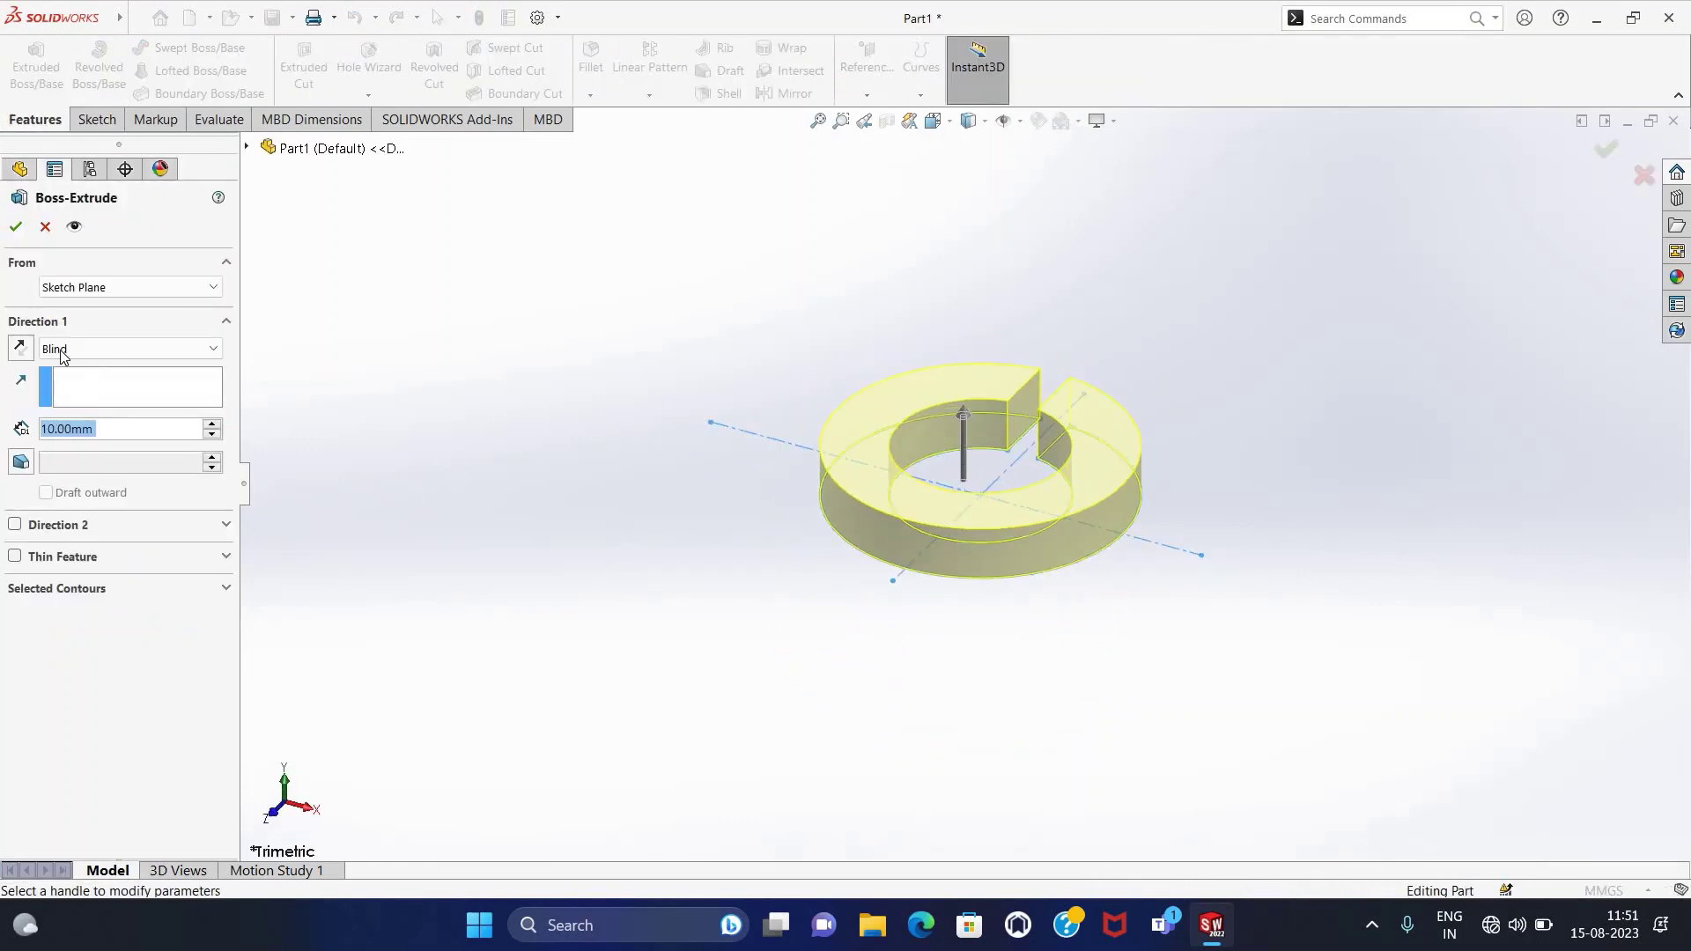
pyautogui.write('56')
pyautogui.press('Return')
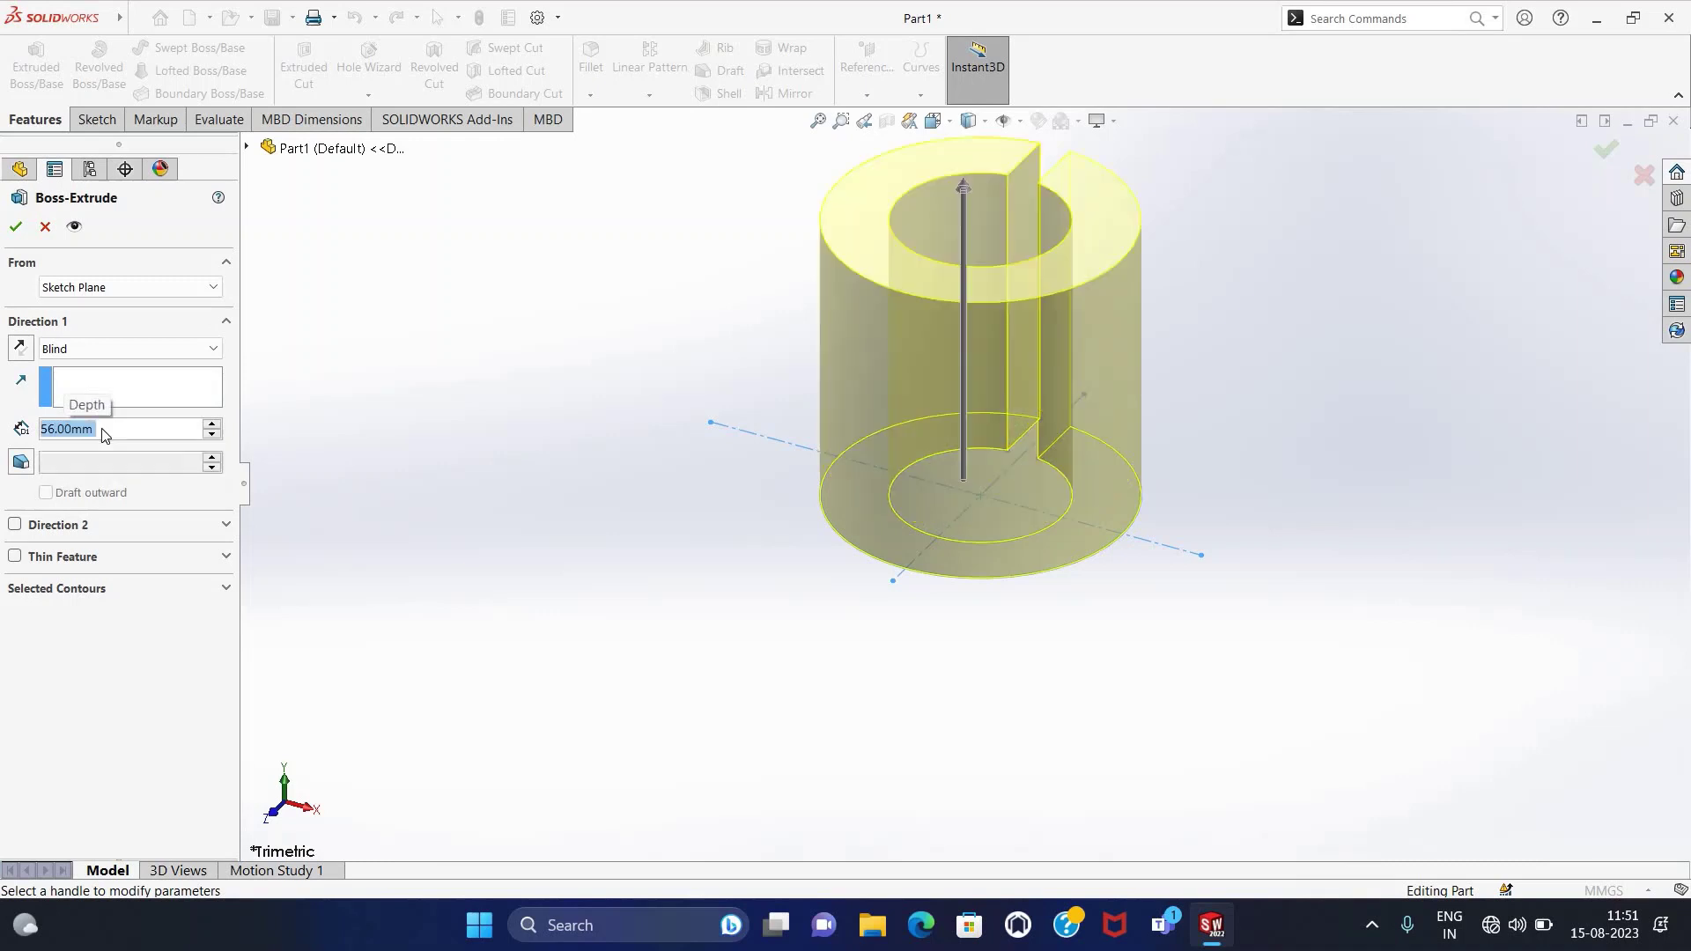
pyautogui.click(18, 228)
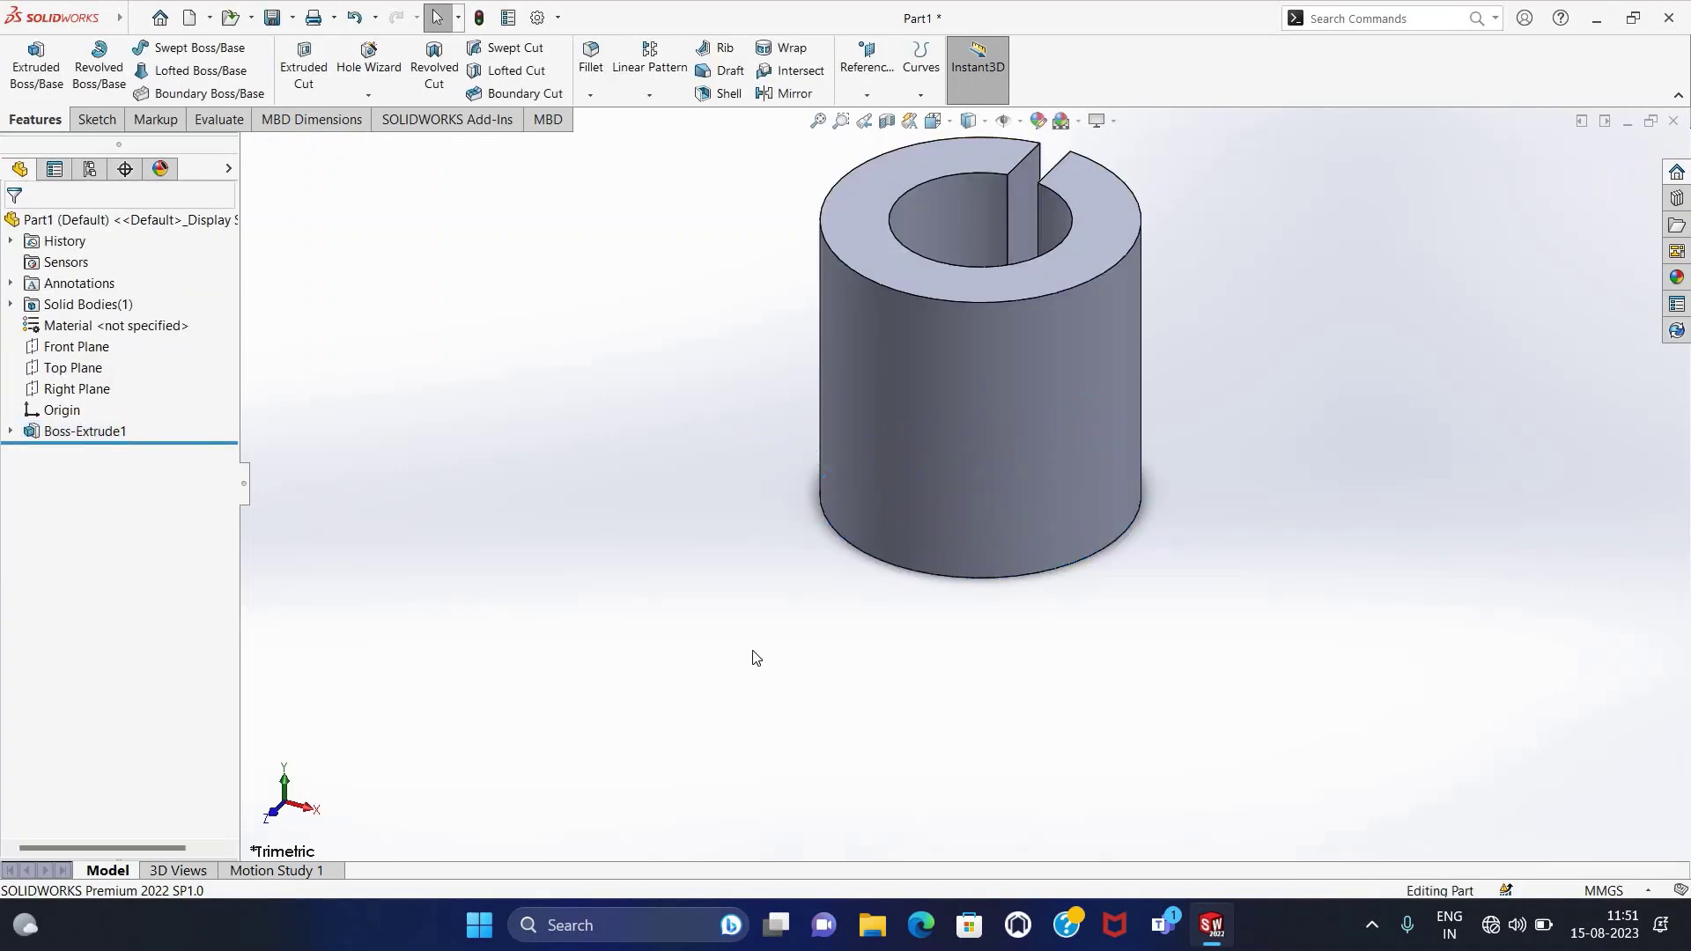
pyautogui.click(97, 119)
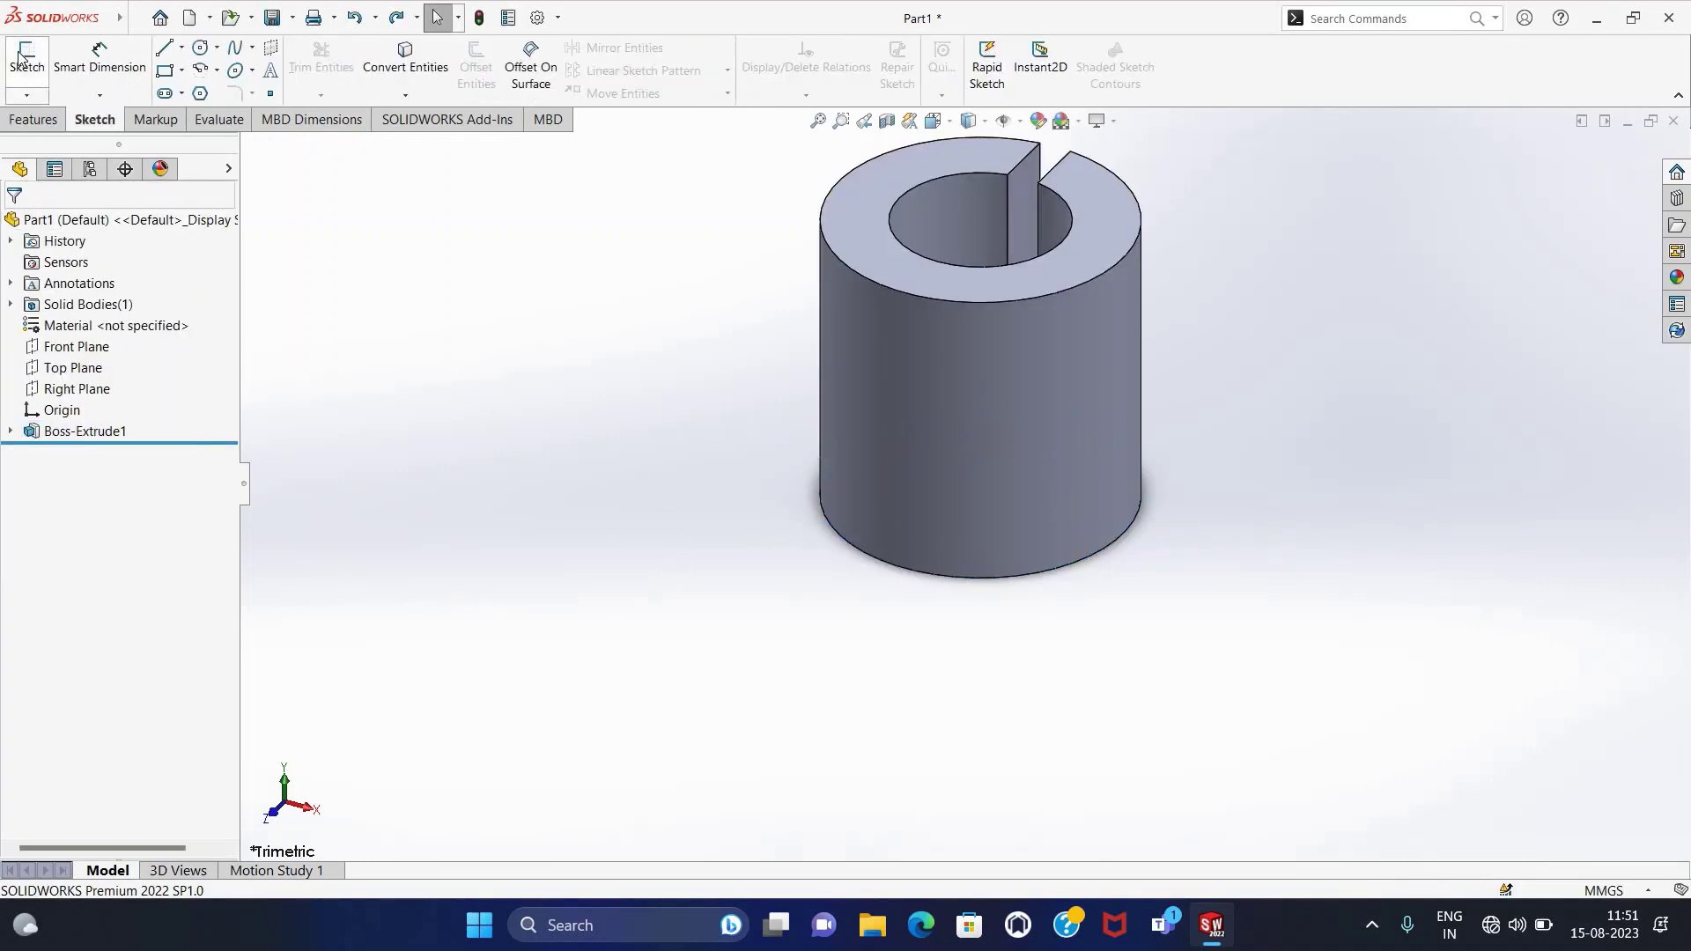
# Start a Top Plane sketch with a vertical centerline through the ring.
pyautogui.click(73, 367)
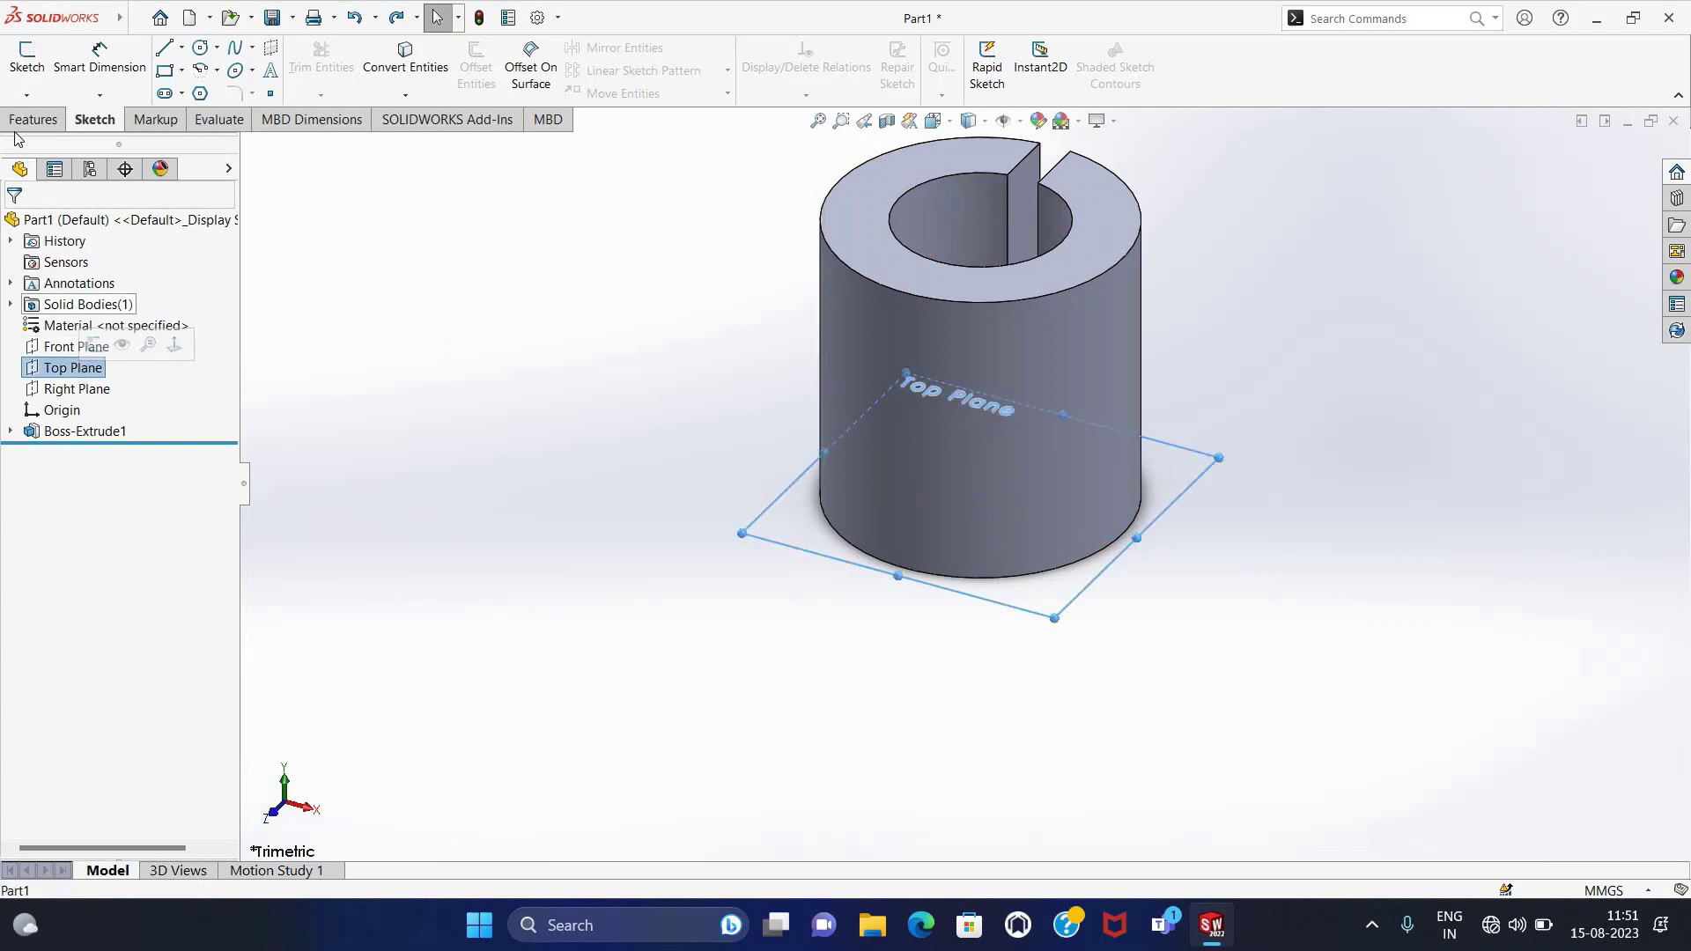
pyautogui.click(21, 54)
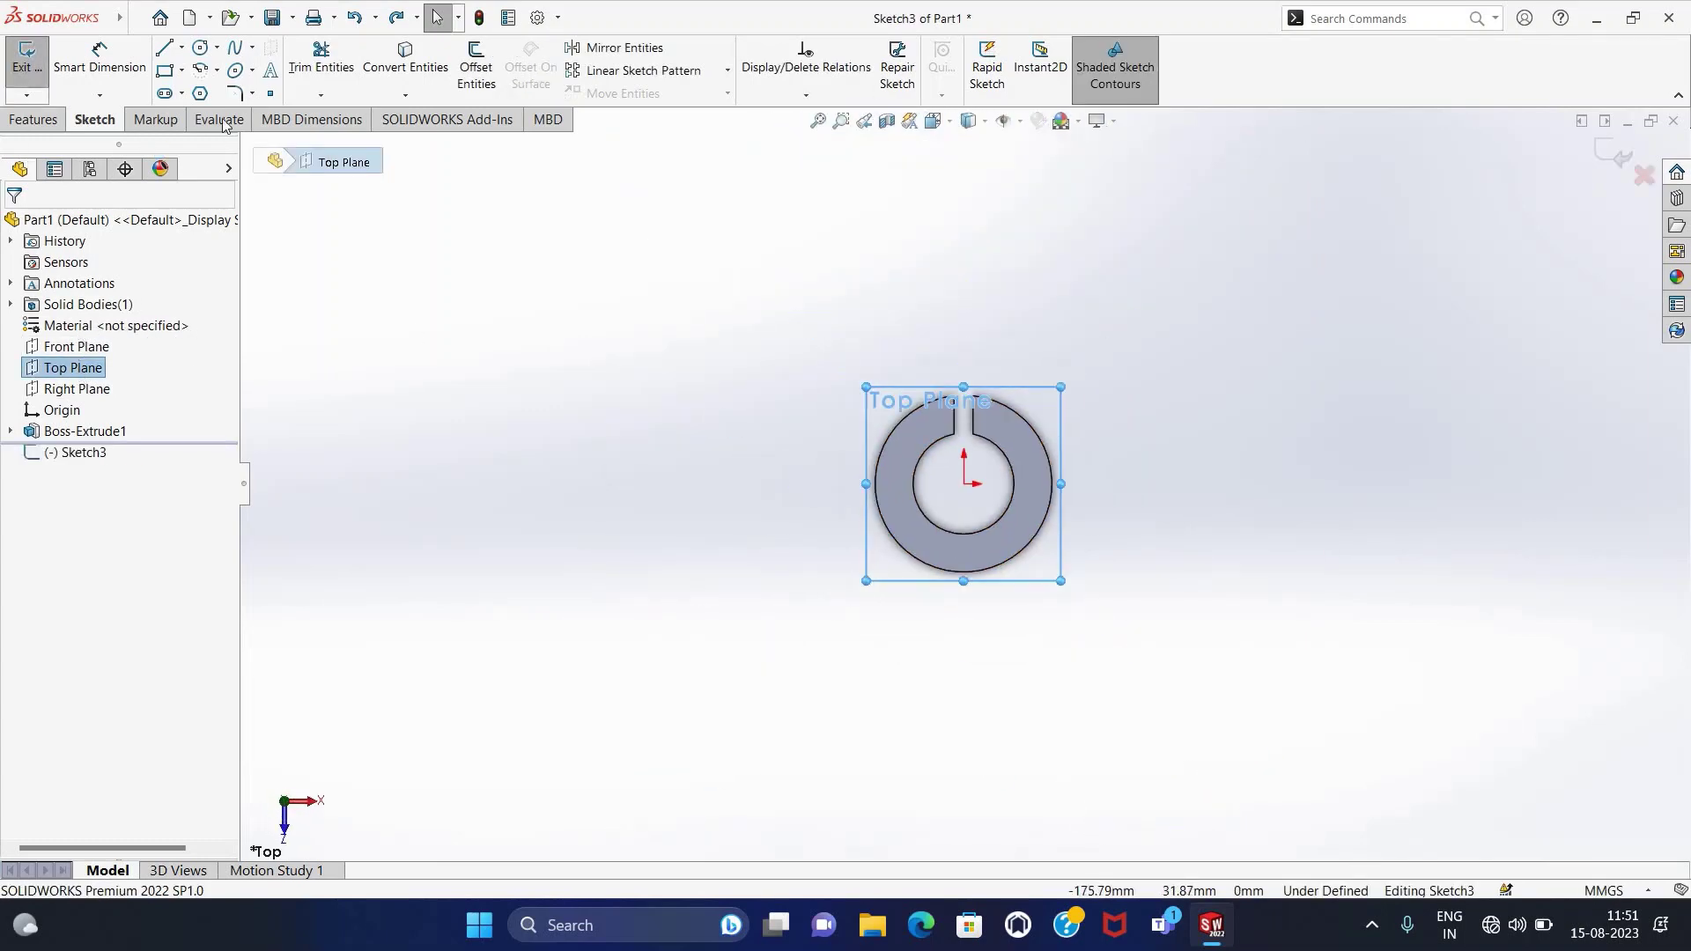
pyautogui.click(181, 46)
pyautogui.click(207, 91)
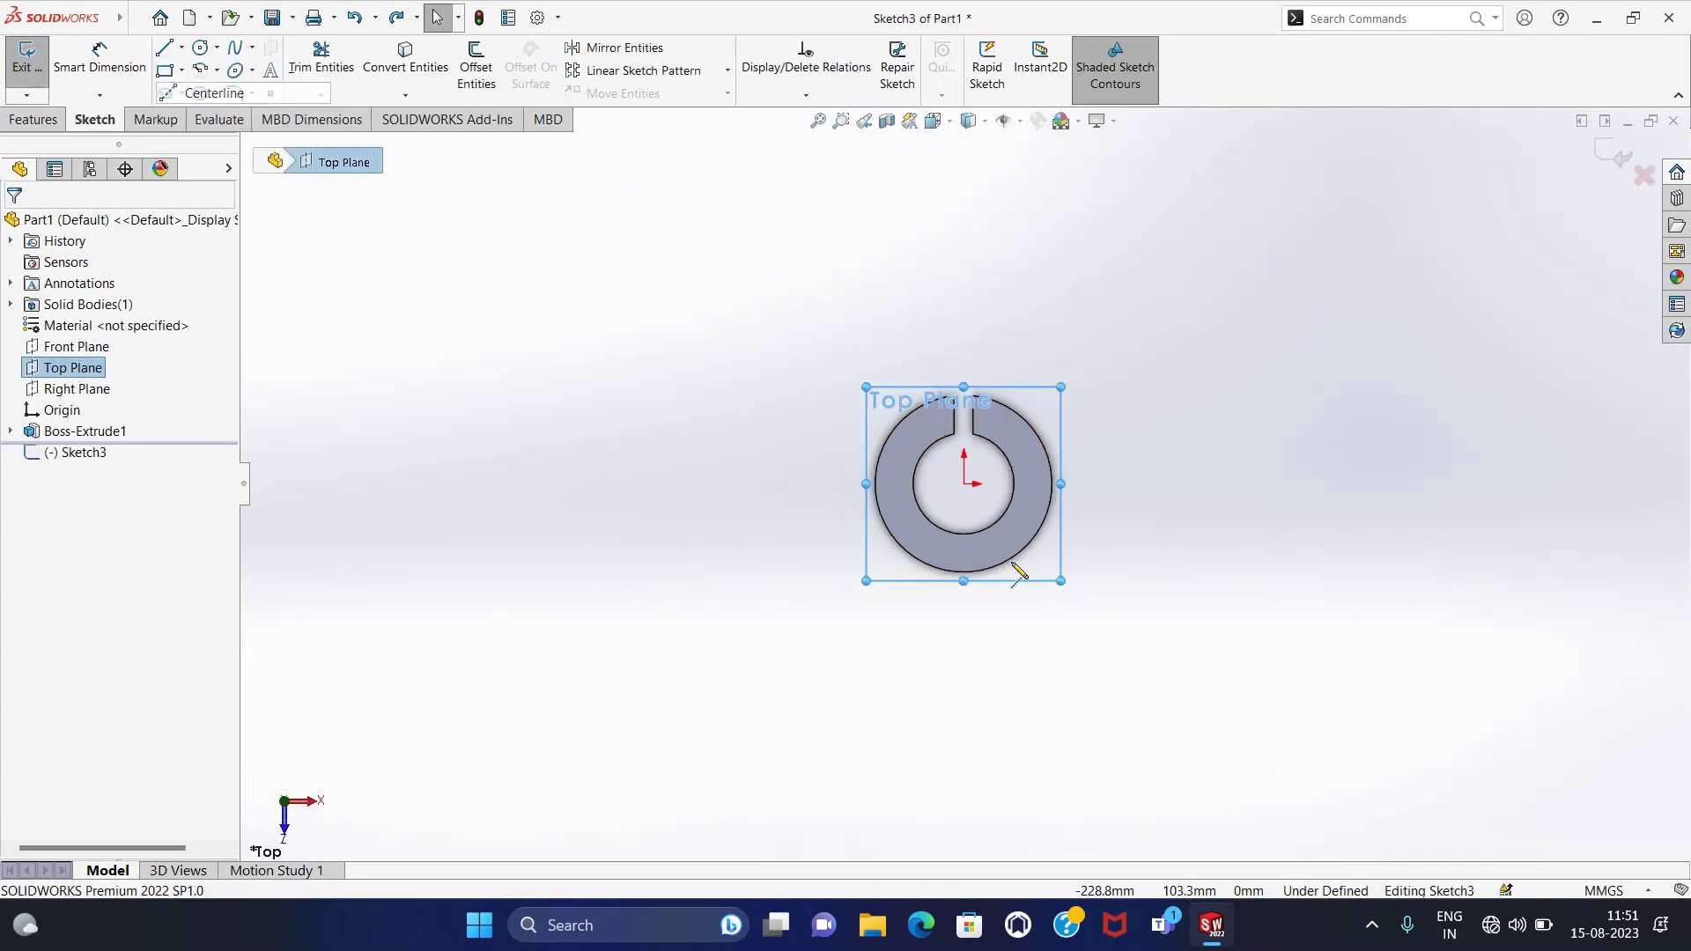
pyautogui.click(964, 351)
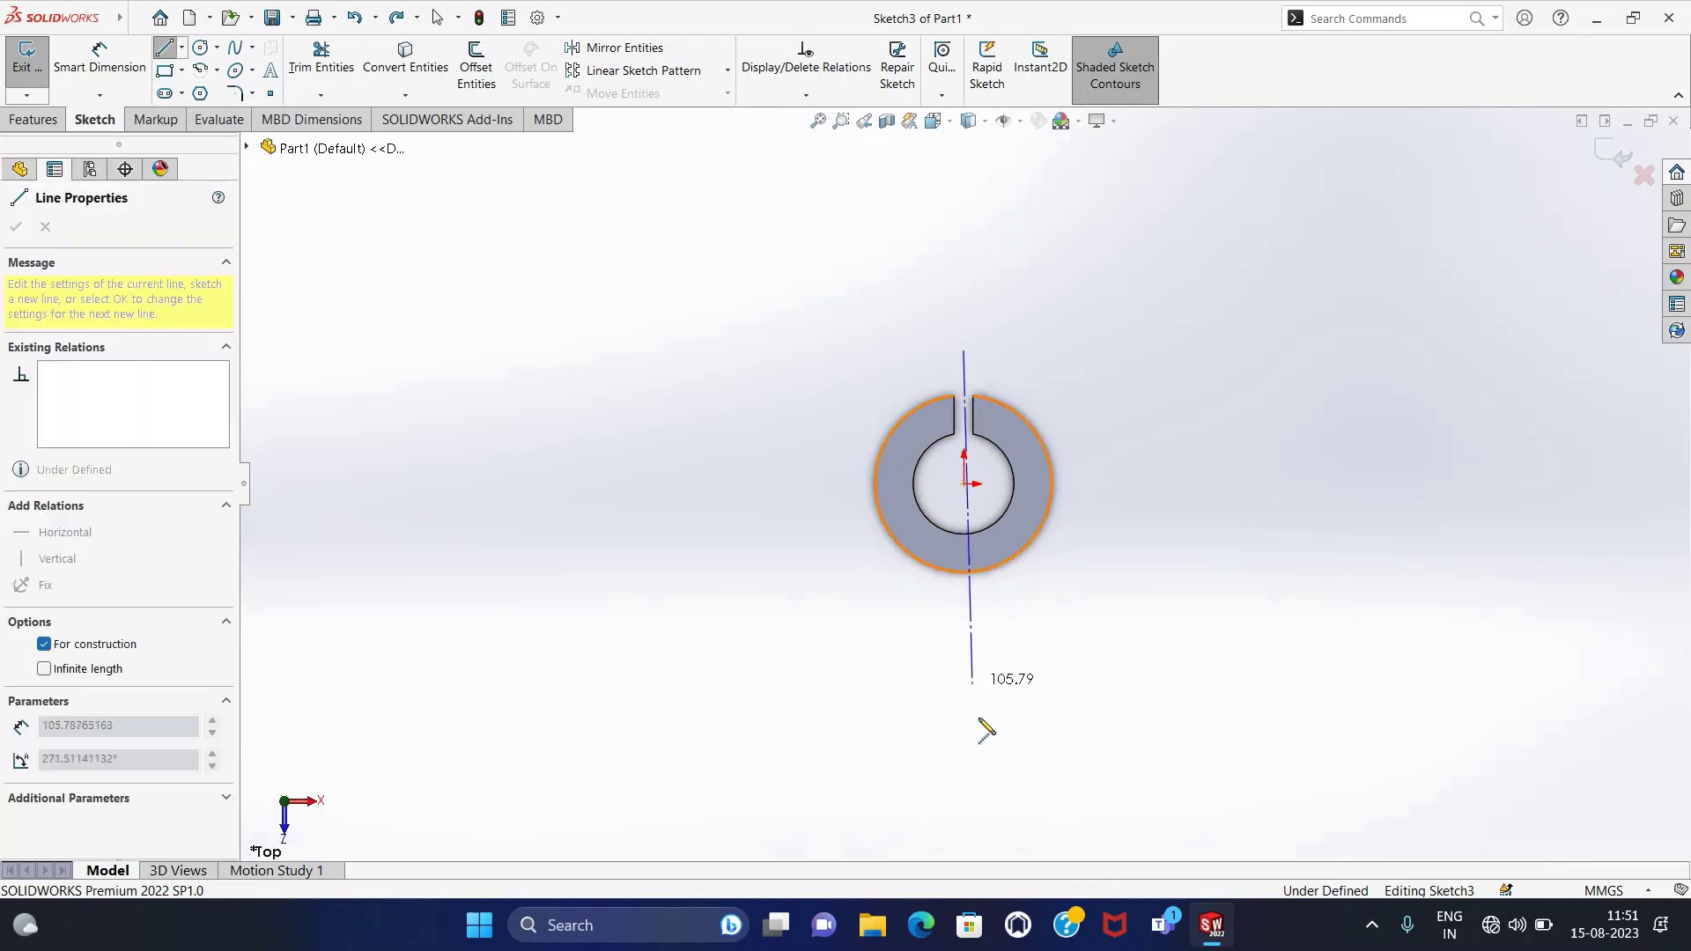
pyautogui.click(964, 807)
pyautogui.press('Escape')
# Draw two vertical side lines running down from the ring for the lug.
pyautogui.click(163, 49)
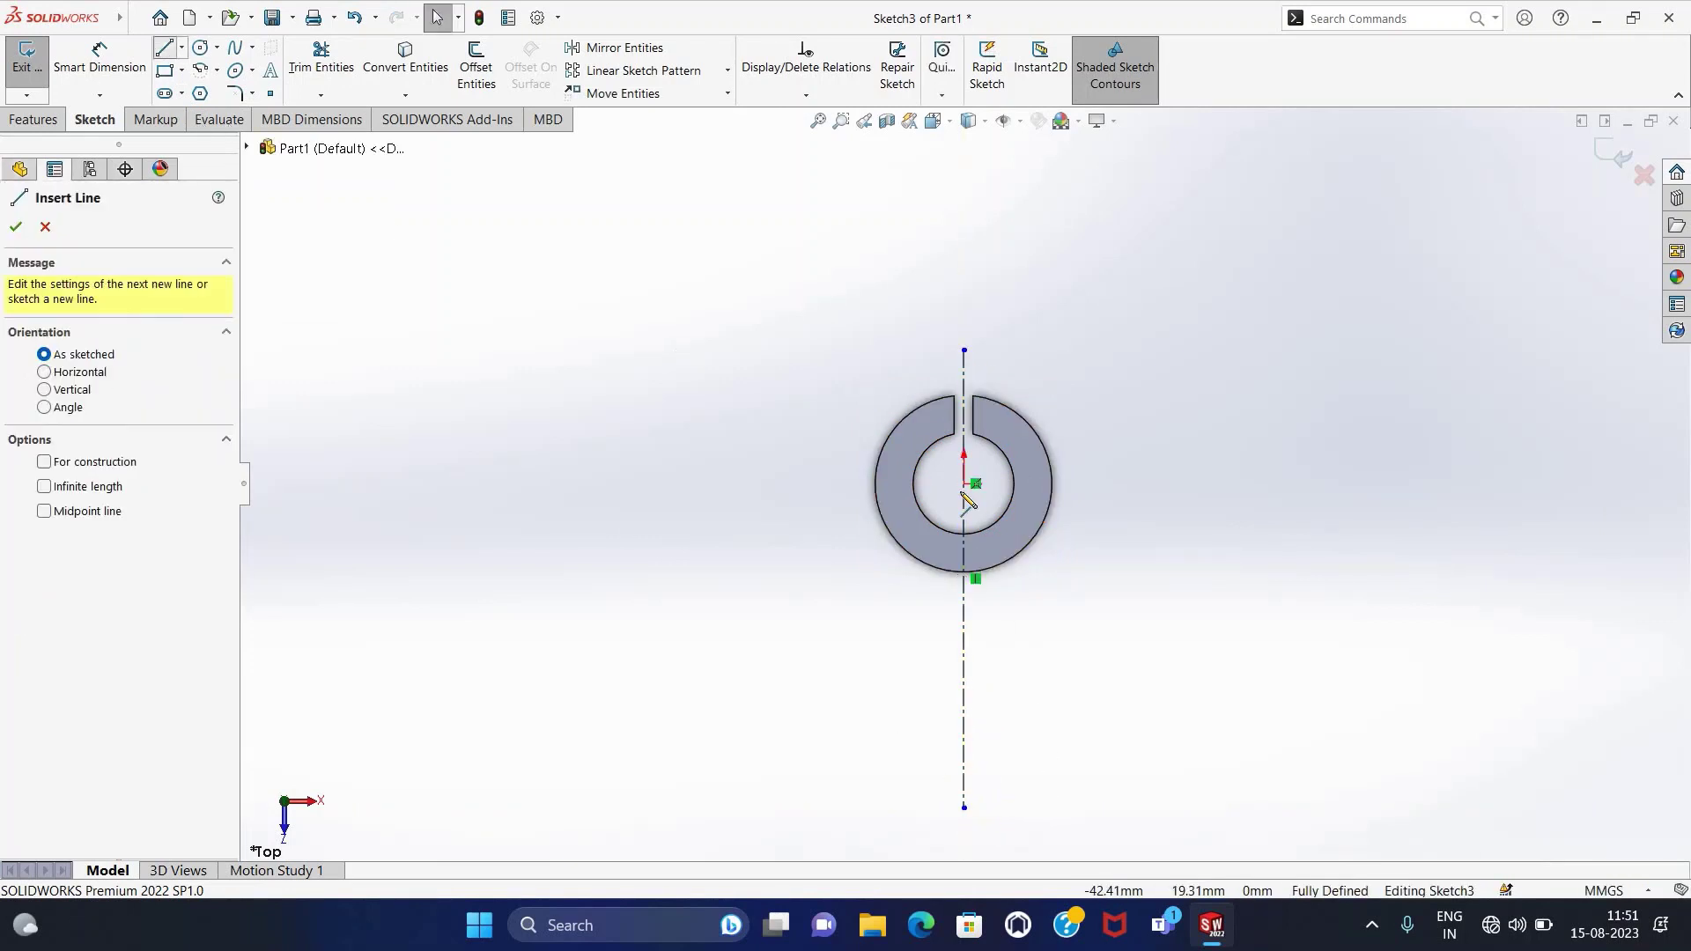
pyautogui.click(1031, 513)
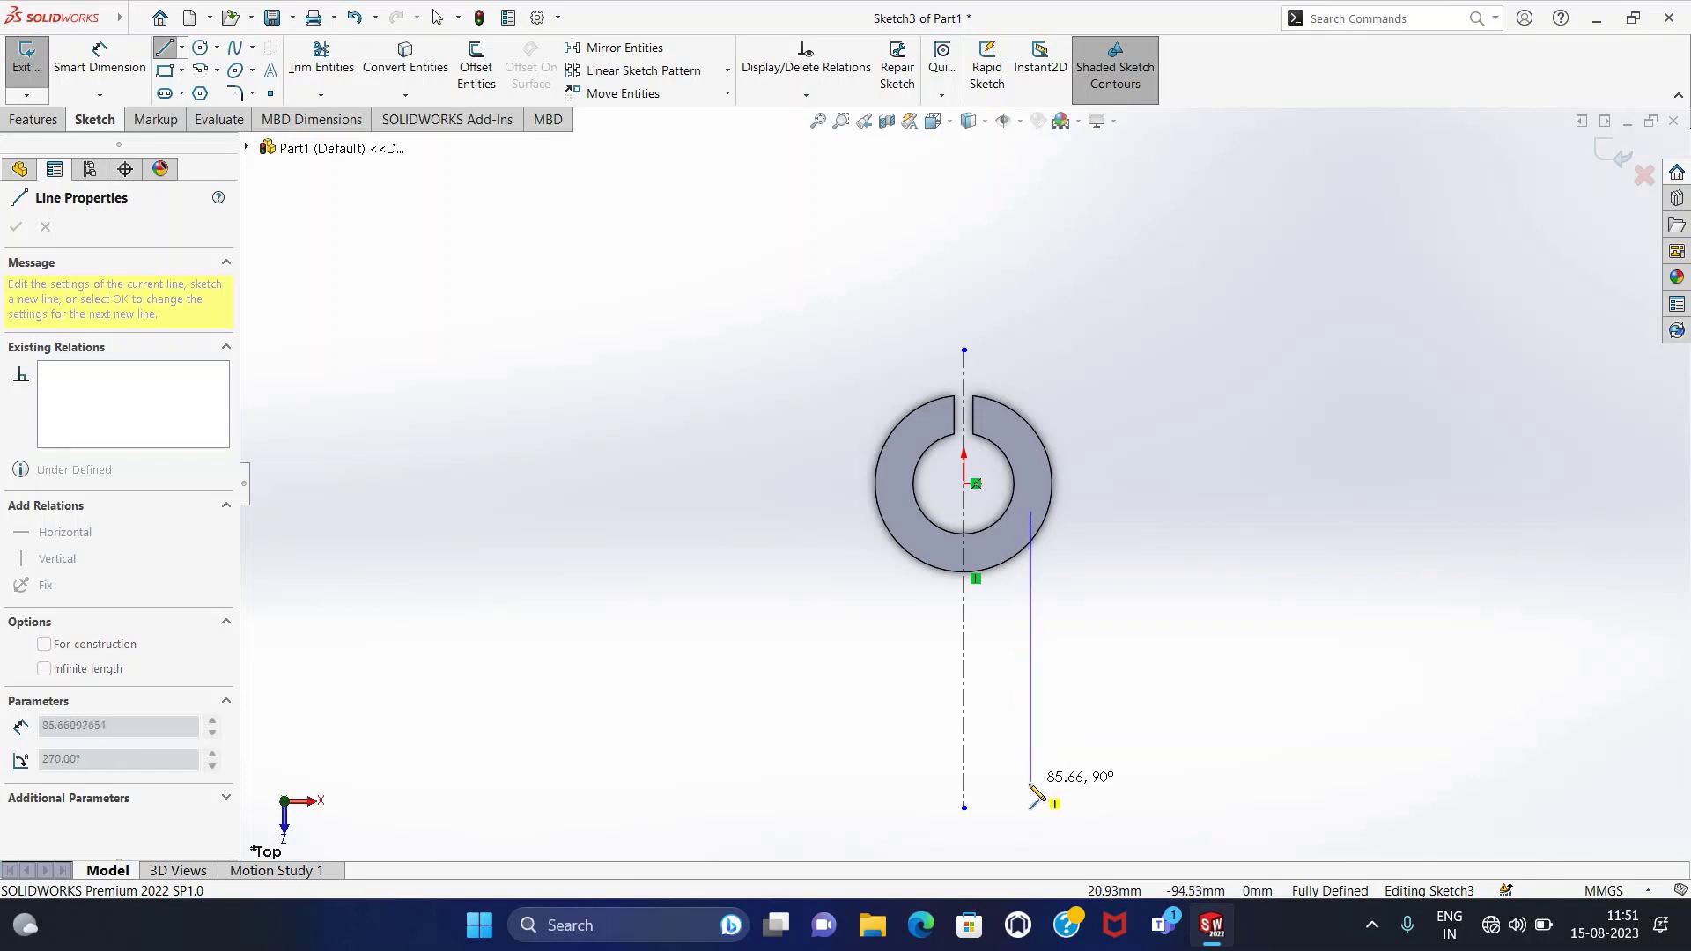
pyautogui.click(1031, 790)
pyautogui.press('Escape')
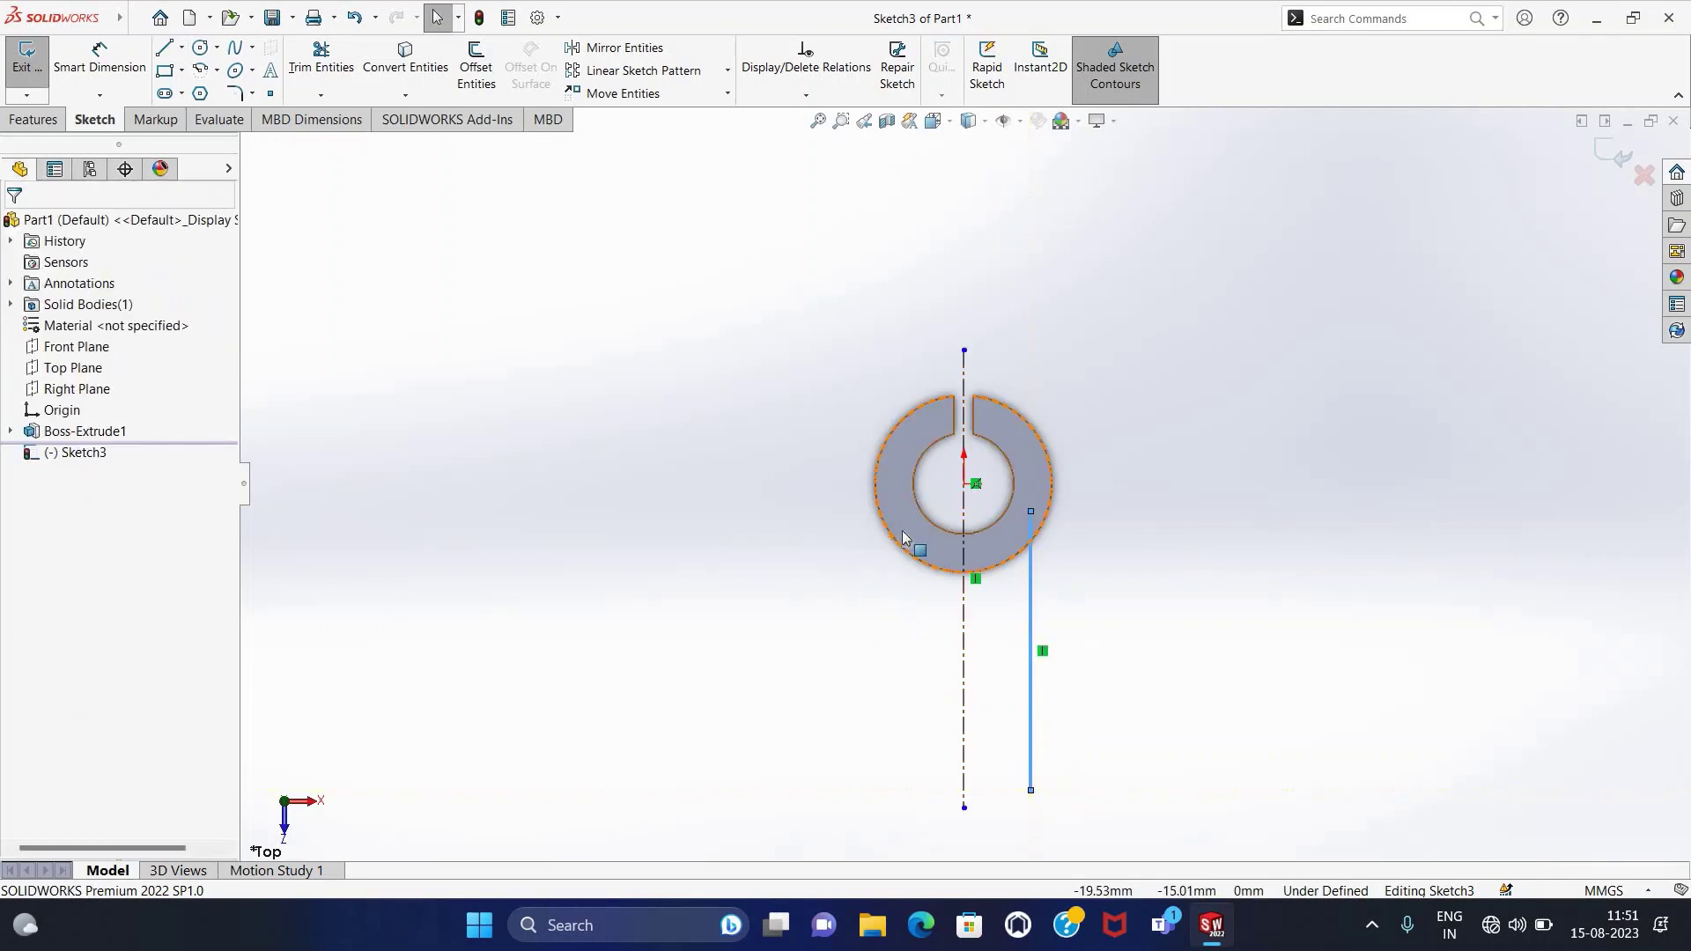
pyautogui.click(900, 513)
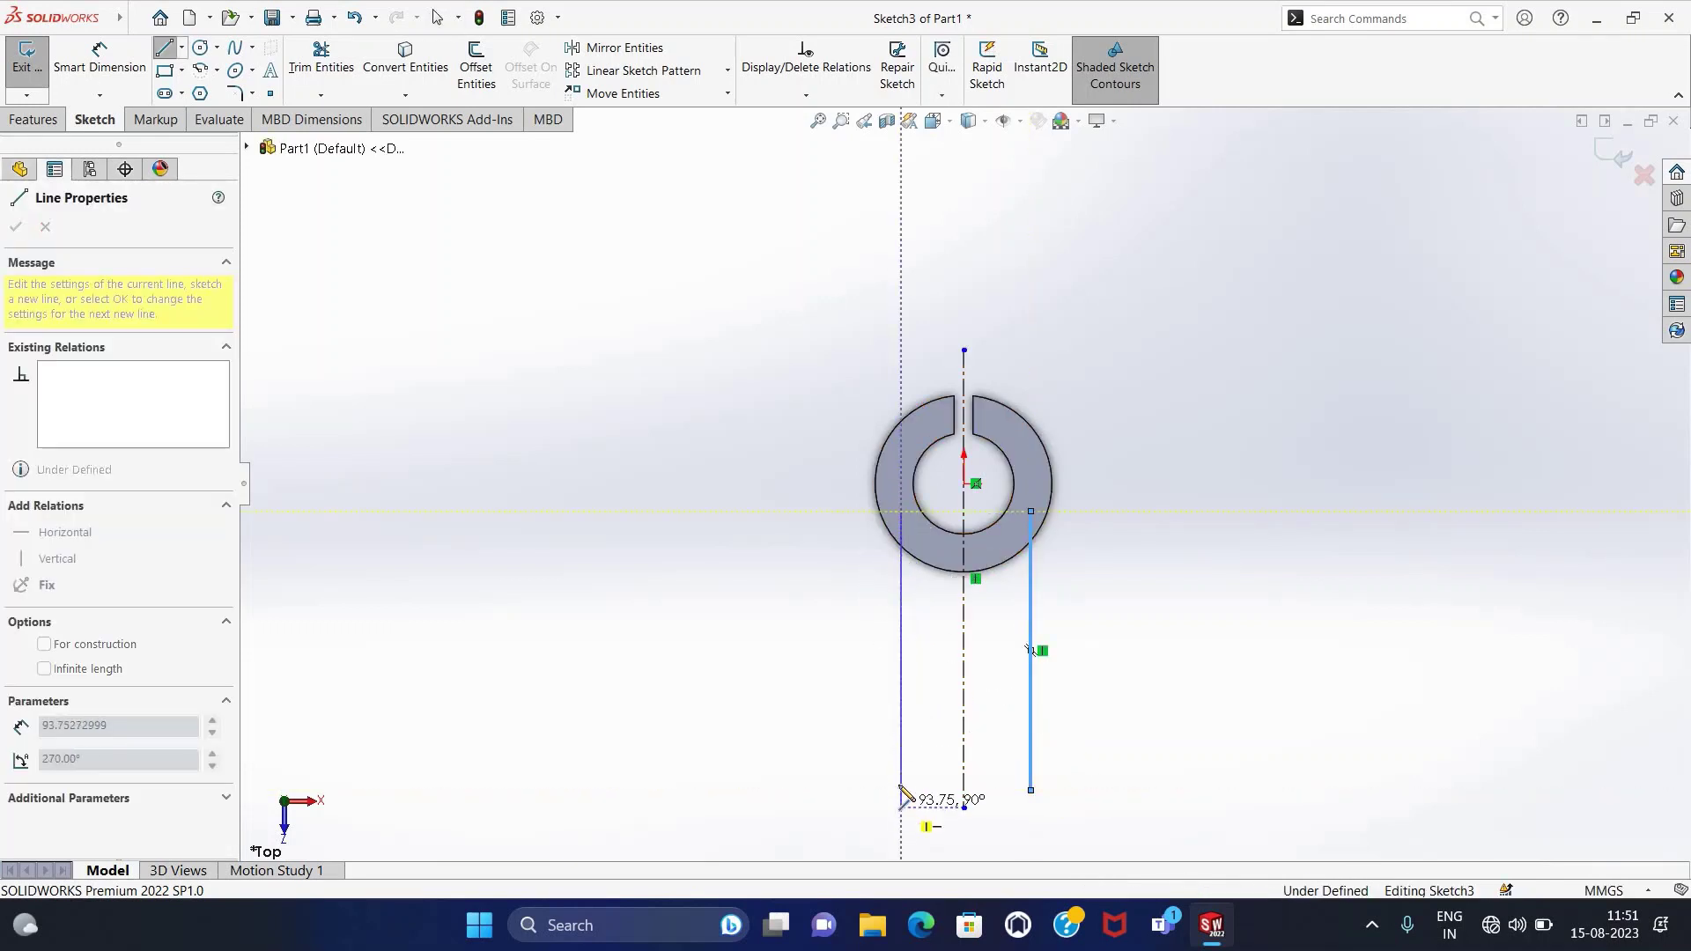
pyautogui.click(901, 790)
pyautogui.press('Escape')
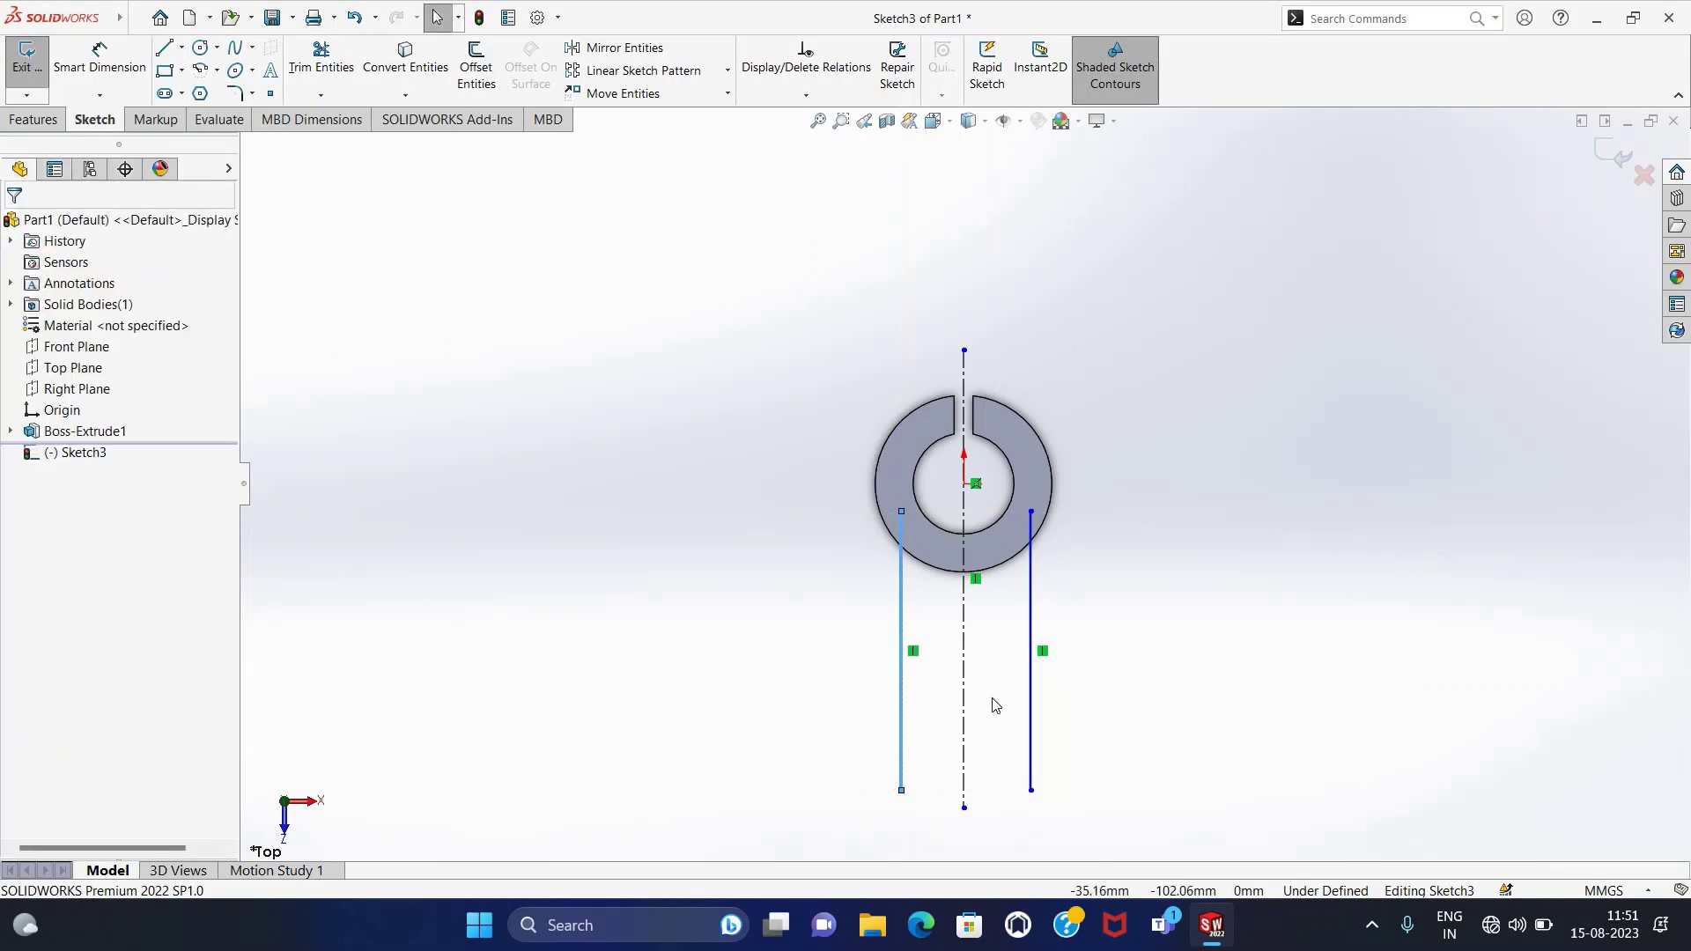
# Dimension both side lines 24 mm from the vertical centerline.
pyautogui.press('d')
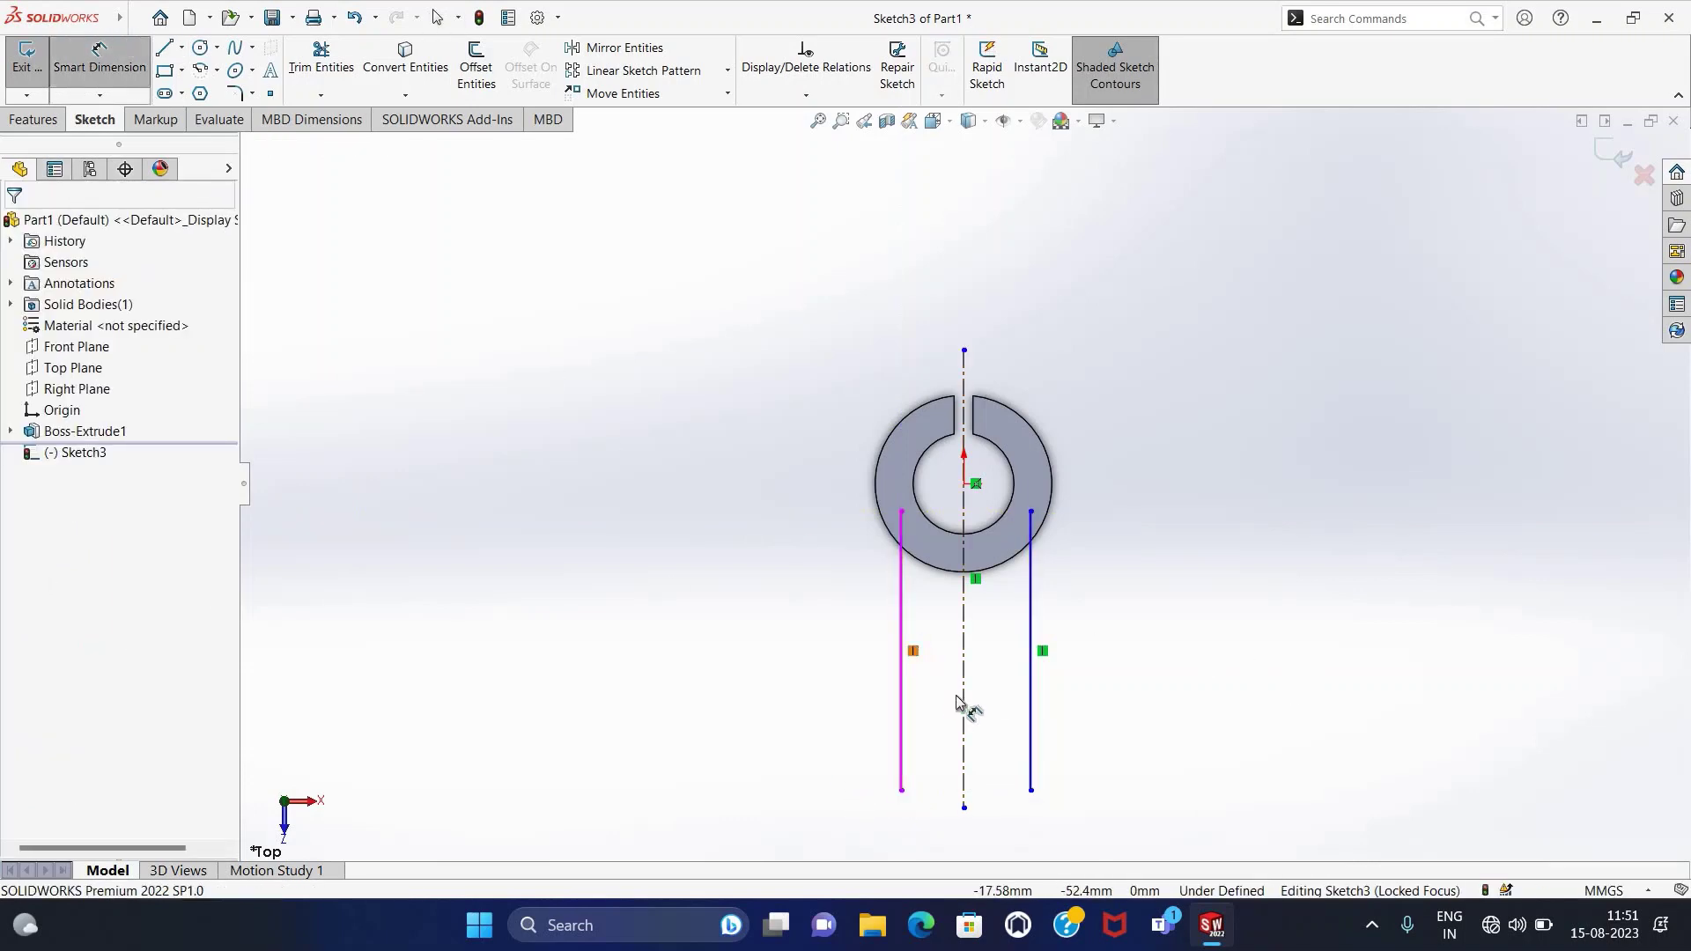
pyautogui.click(963, 701)
pyautogui.click(1033, 718)
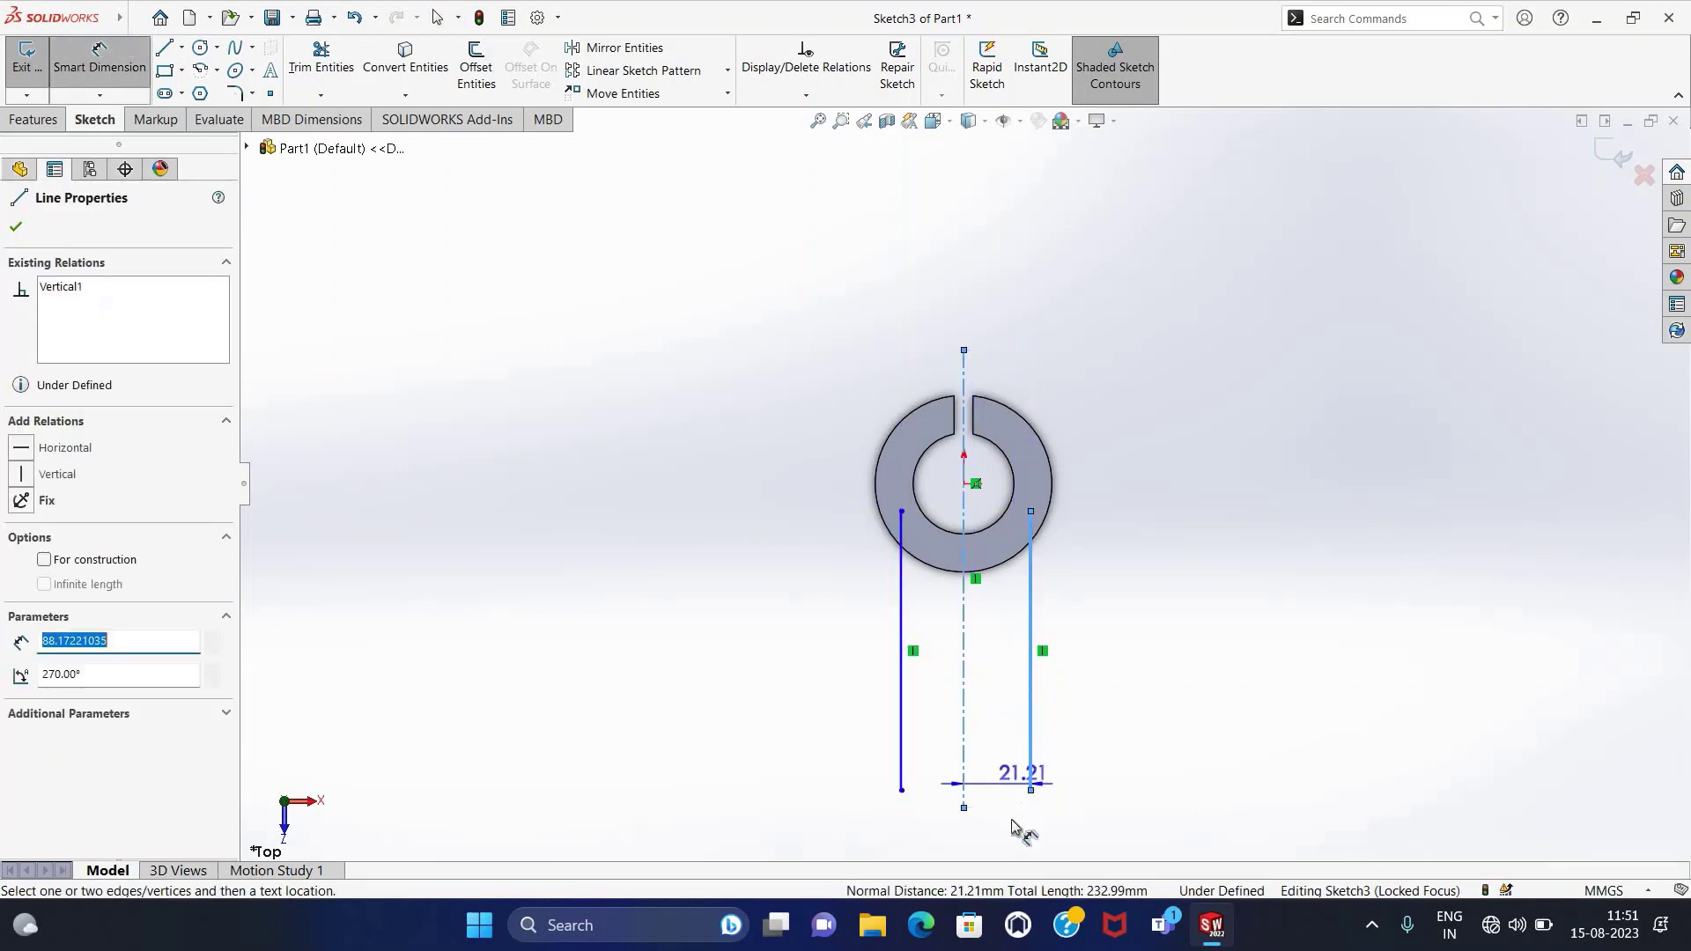
pyautogui.click(1015, 850)
pyautogui.write('24')
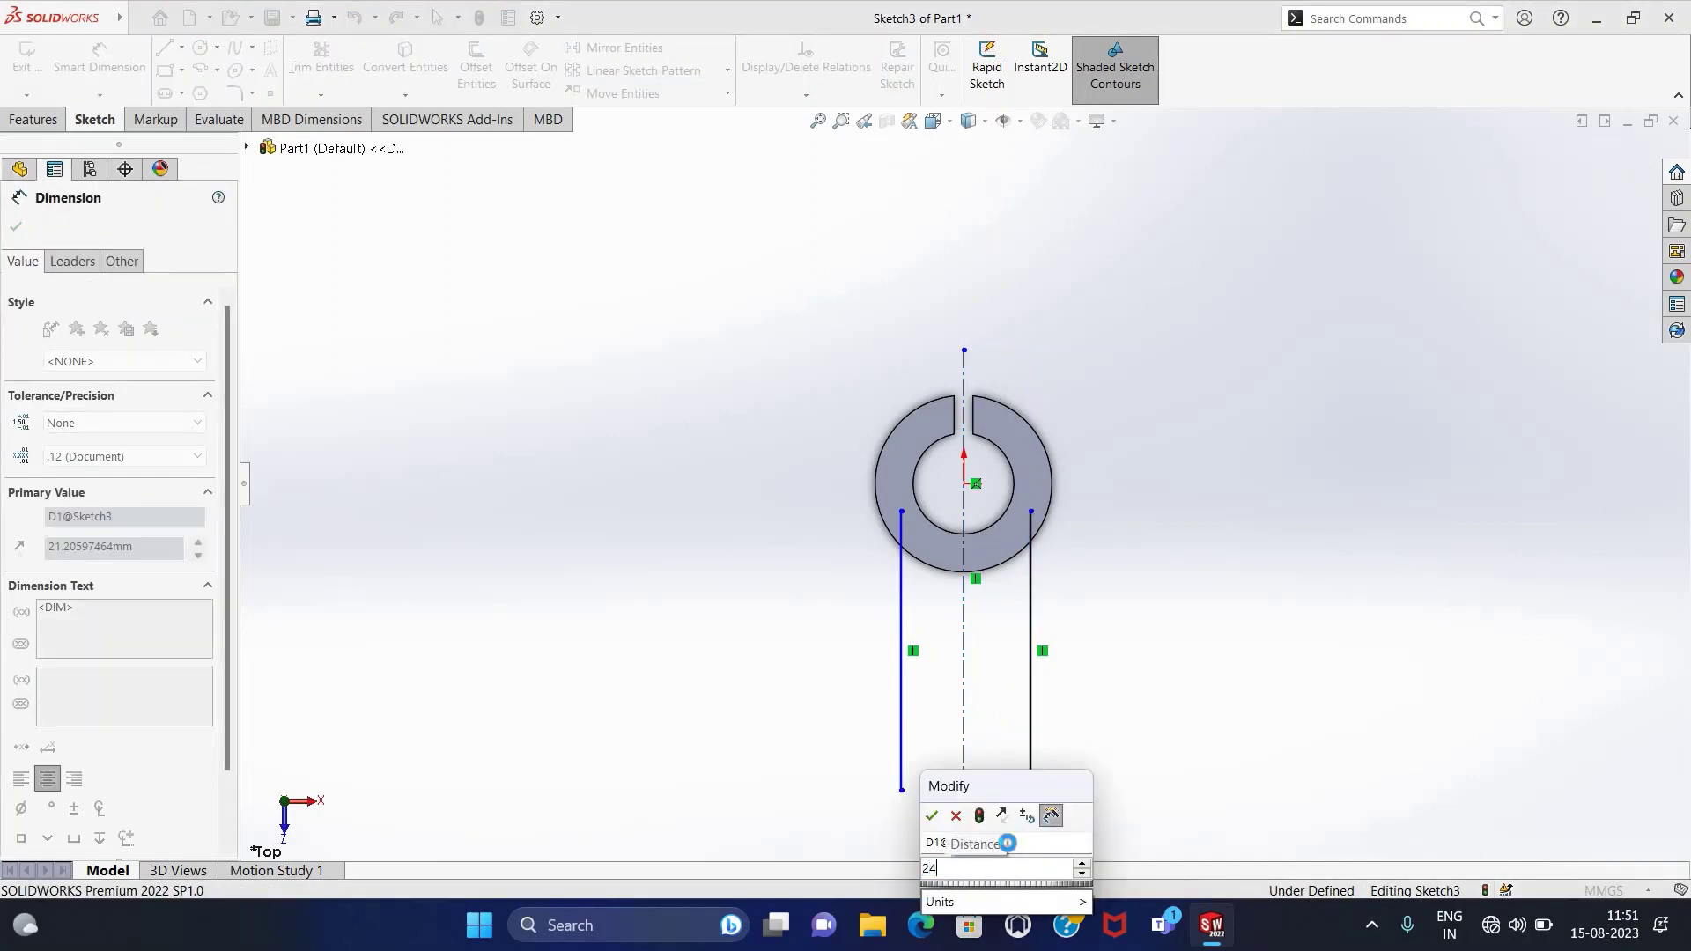
pyautogui.press('Return')
pyautogui.click(904, 755)
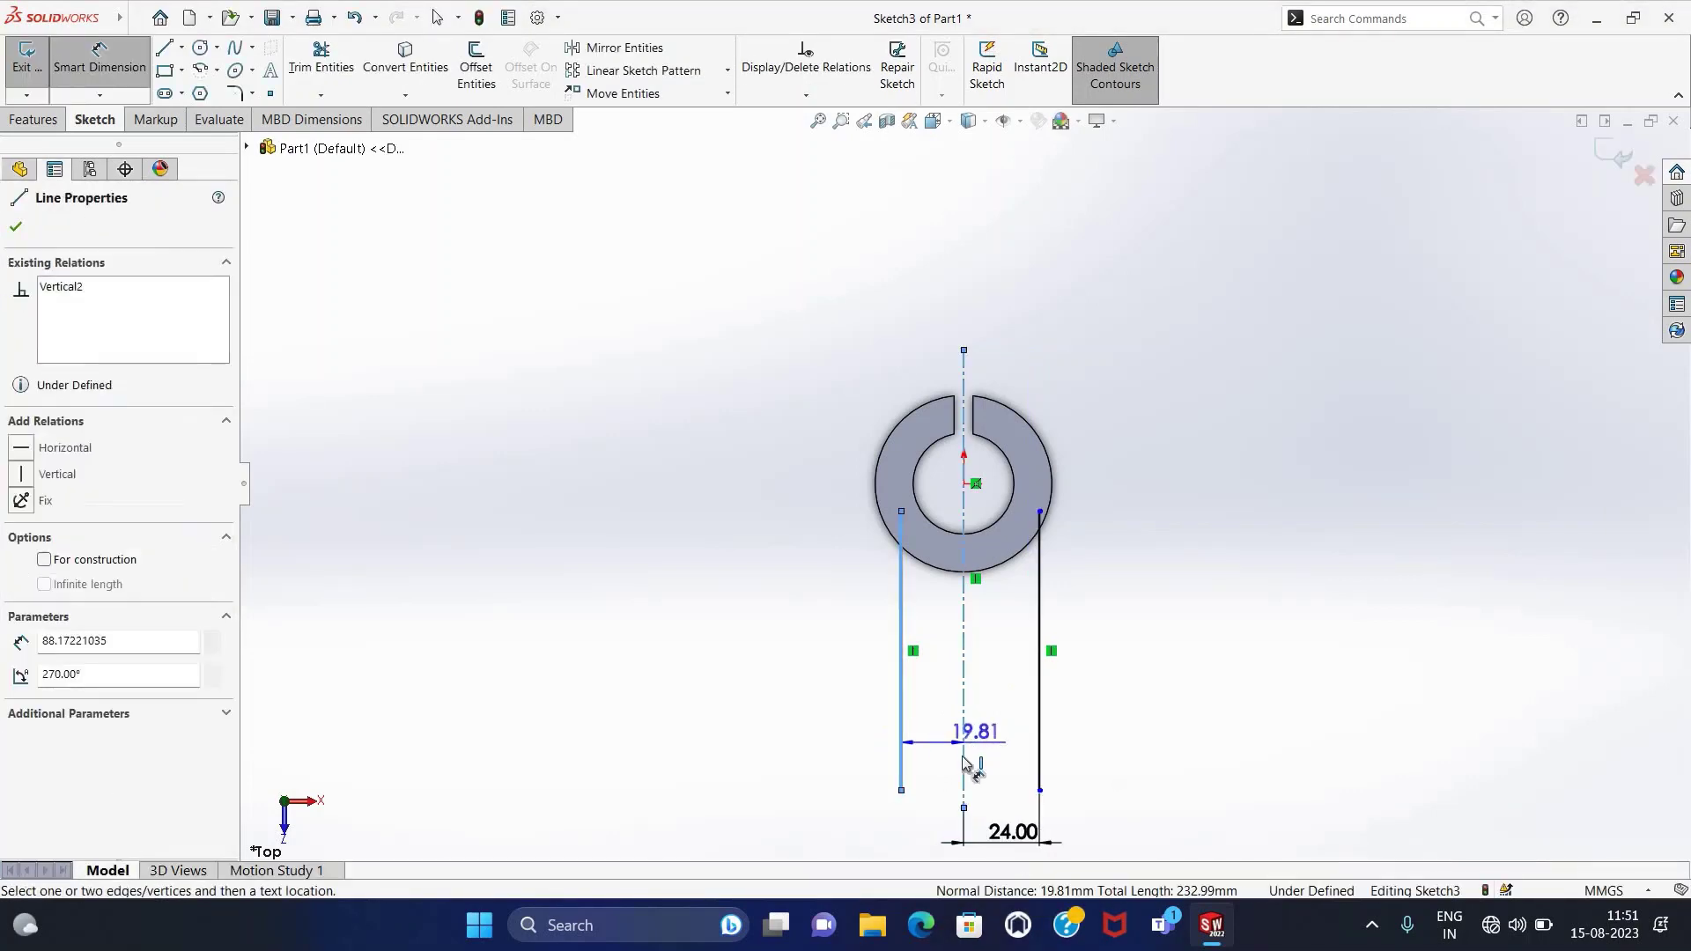
pyautogui.click(931, 844)
pyautogui.write('24')
pyautogui.press('Return')
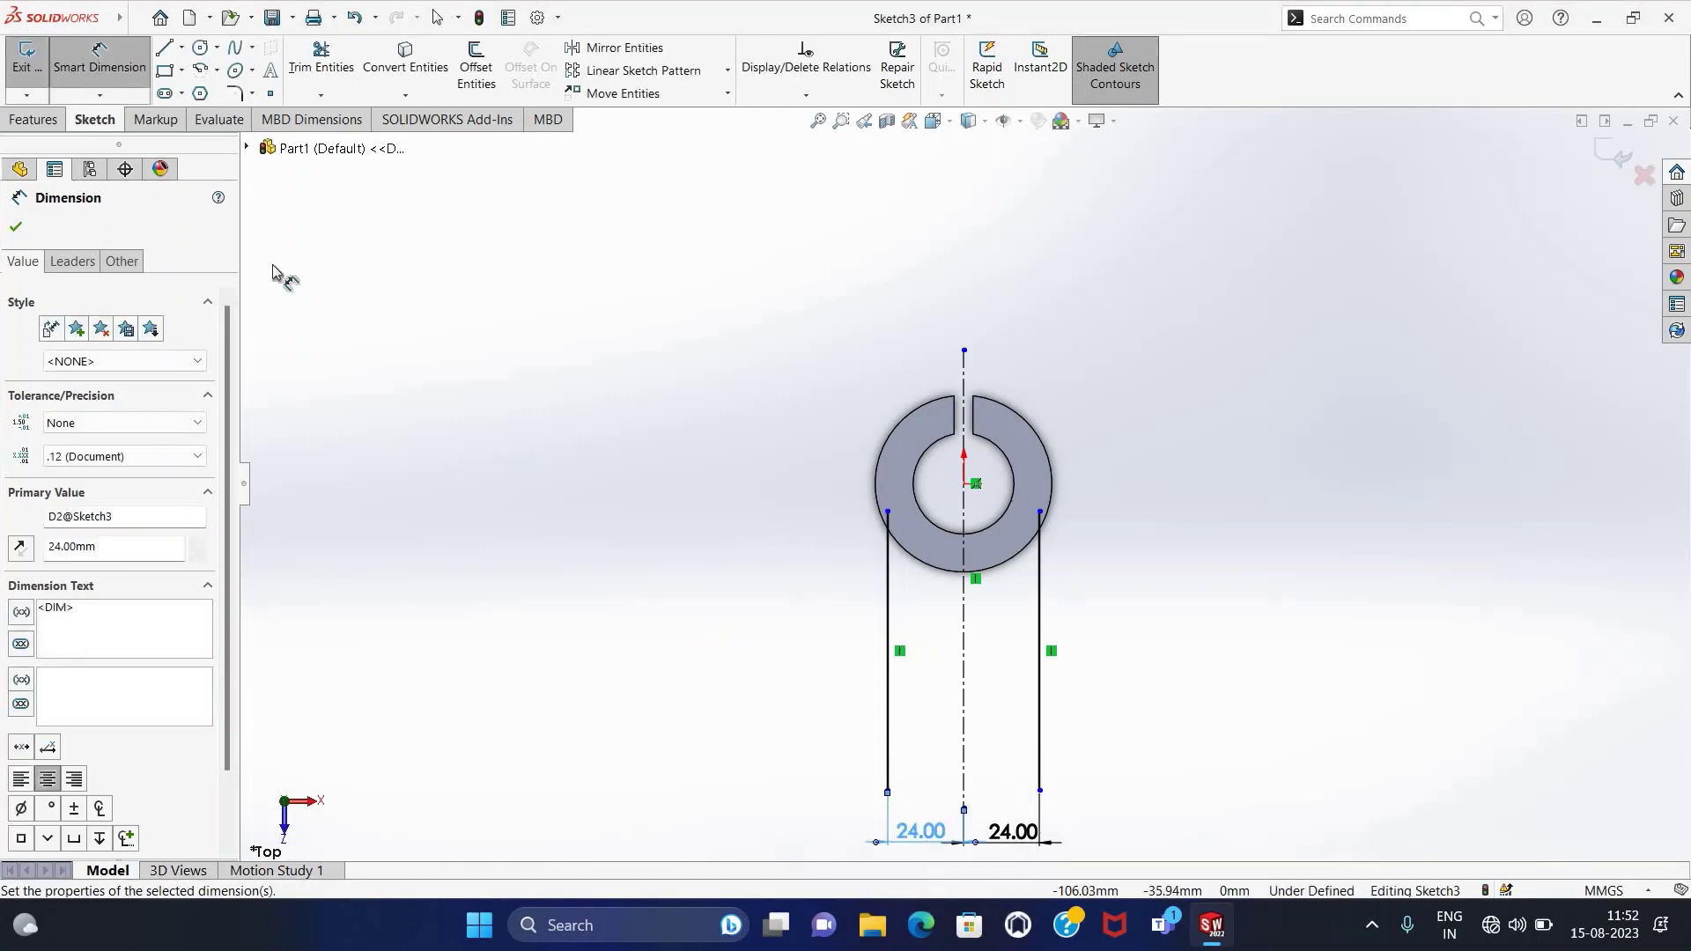
pyautogui.press('Escape')
# Close the lug with a bottom line joining the two side lines' ends.
pyautogui.click(167, 51)
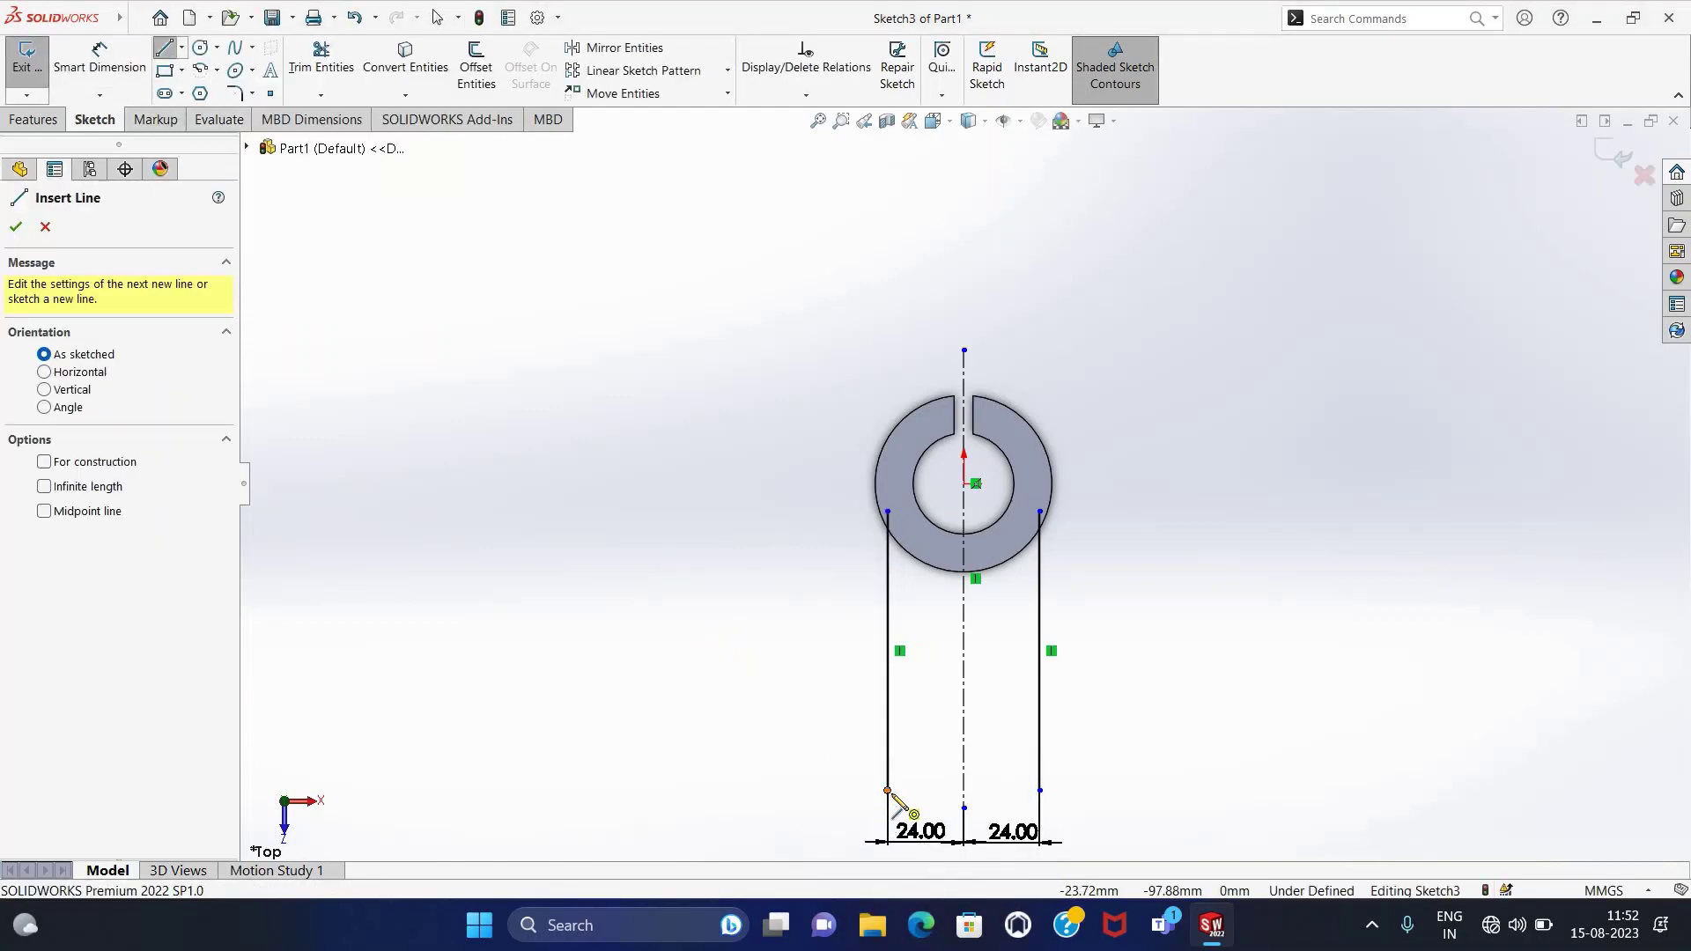
pyautogui.click(887, 790)
pyautogui.click(1041, 790)
pyautogui.press('Escape')
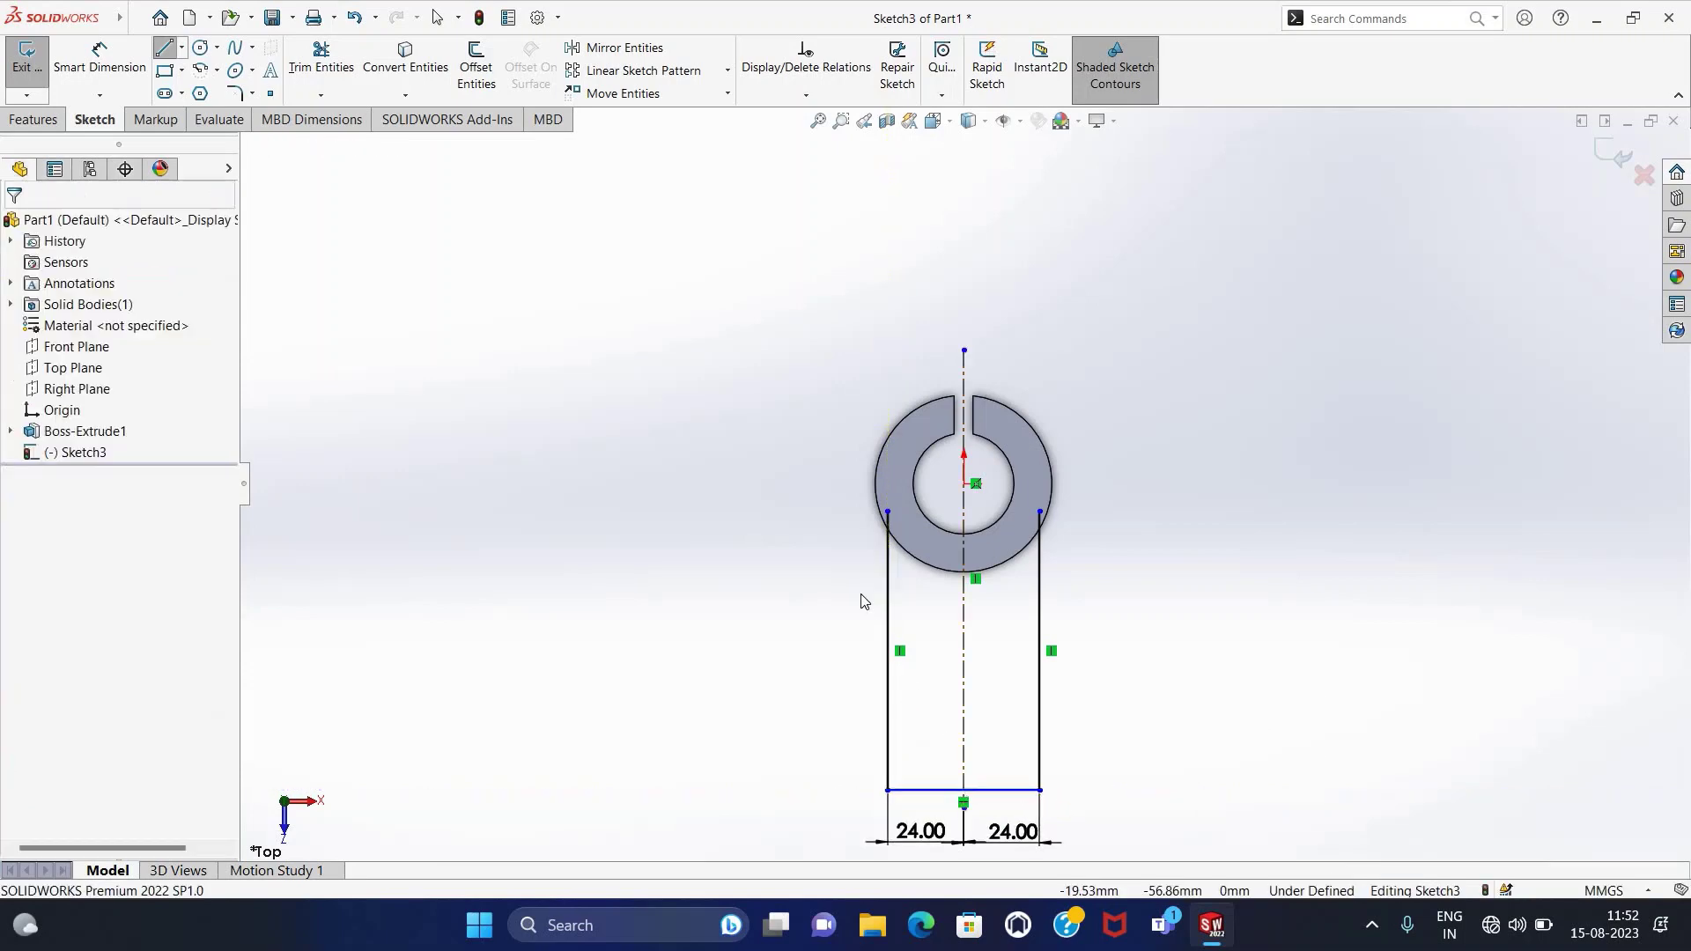
pyautogui.click(320, 55)
pyautogui.scroll(-2, 885, 510)
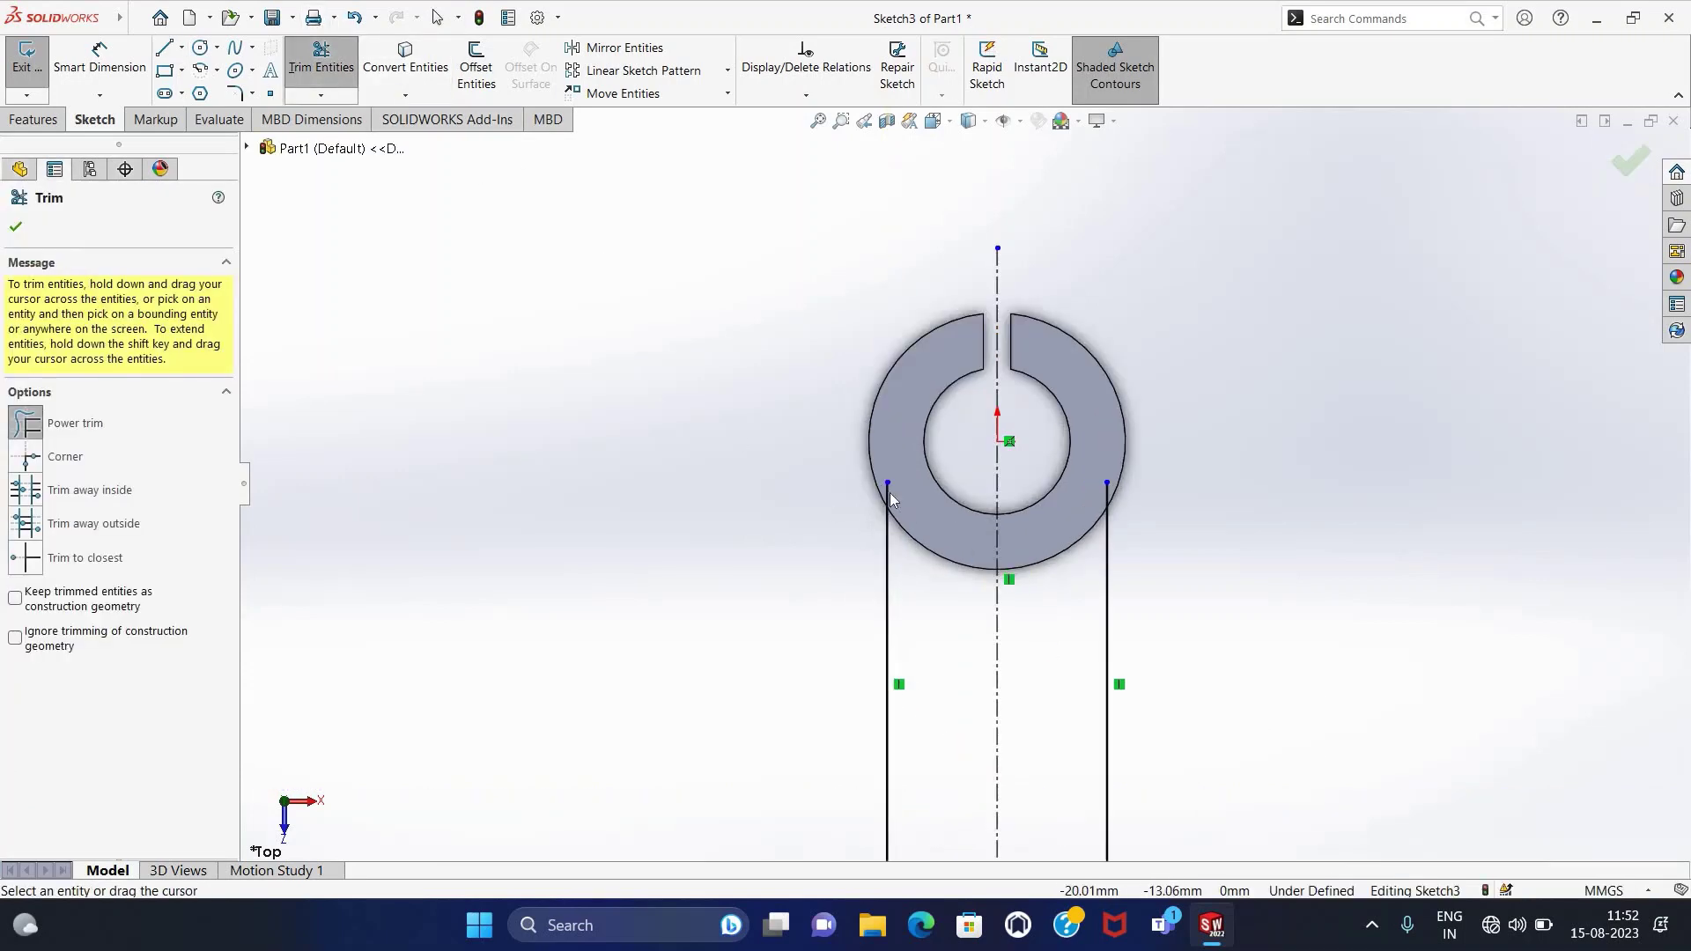
pyautogui.press('Escape')
pyautogui.hotkey('ctrl', 'z')
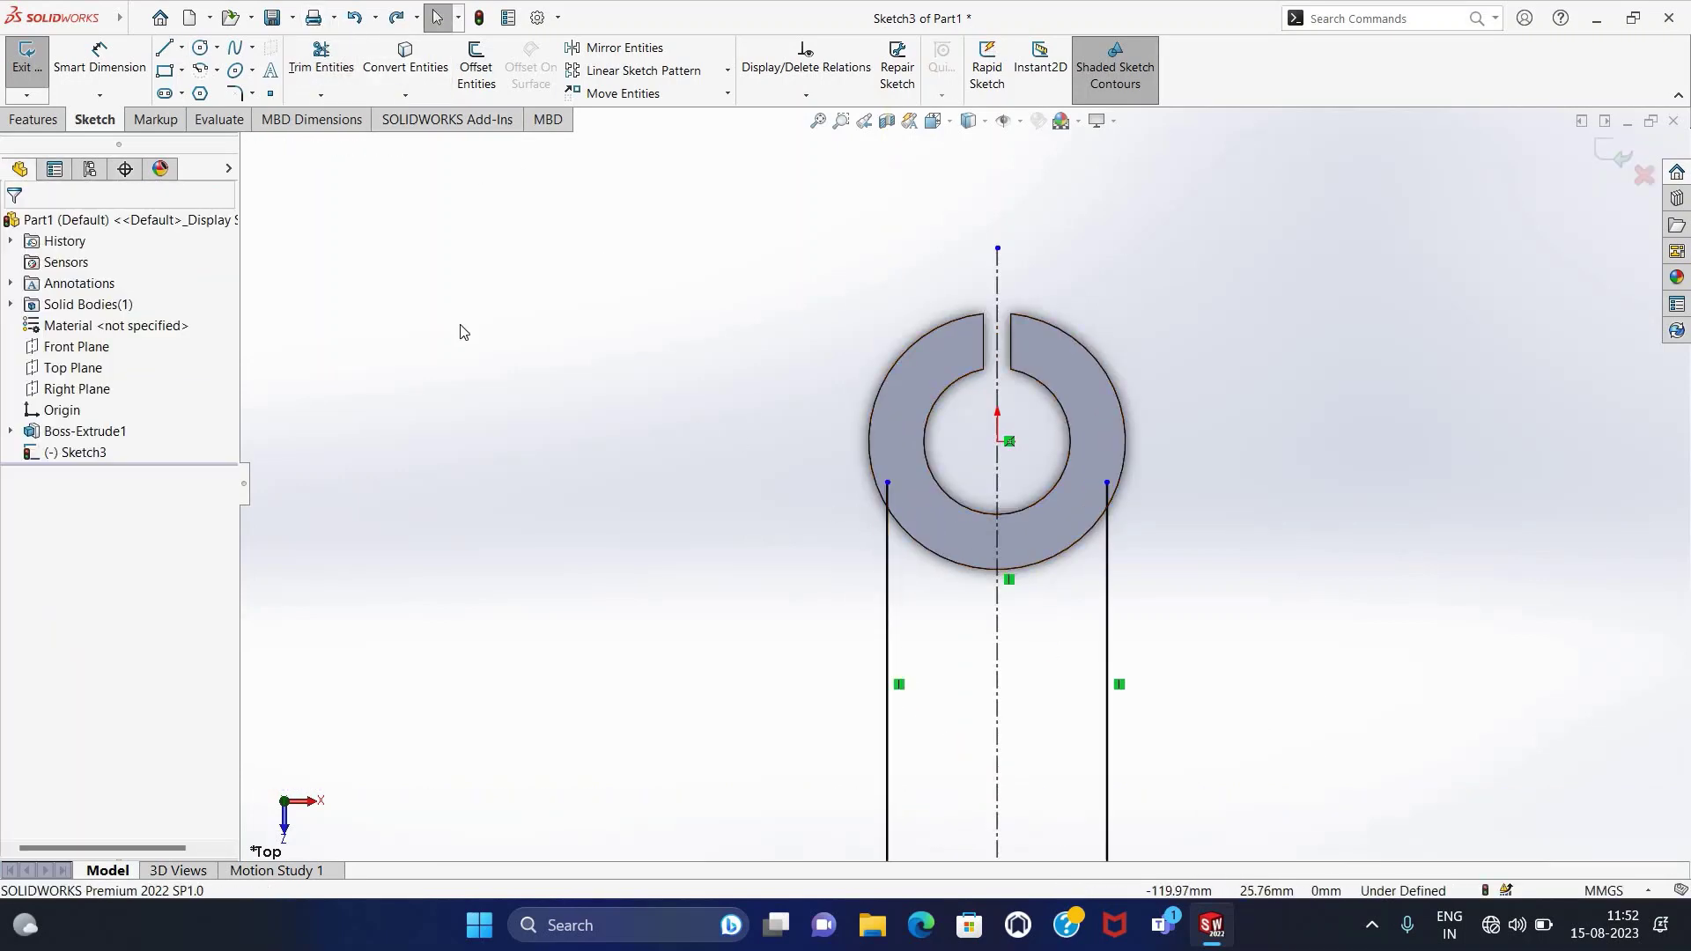
pyautogui.scroll(-1, 435, 306)
pyautogui.scroll(1, 483, 385)
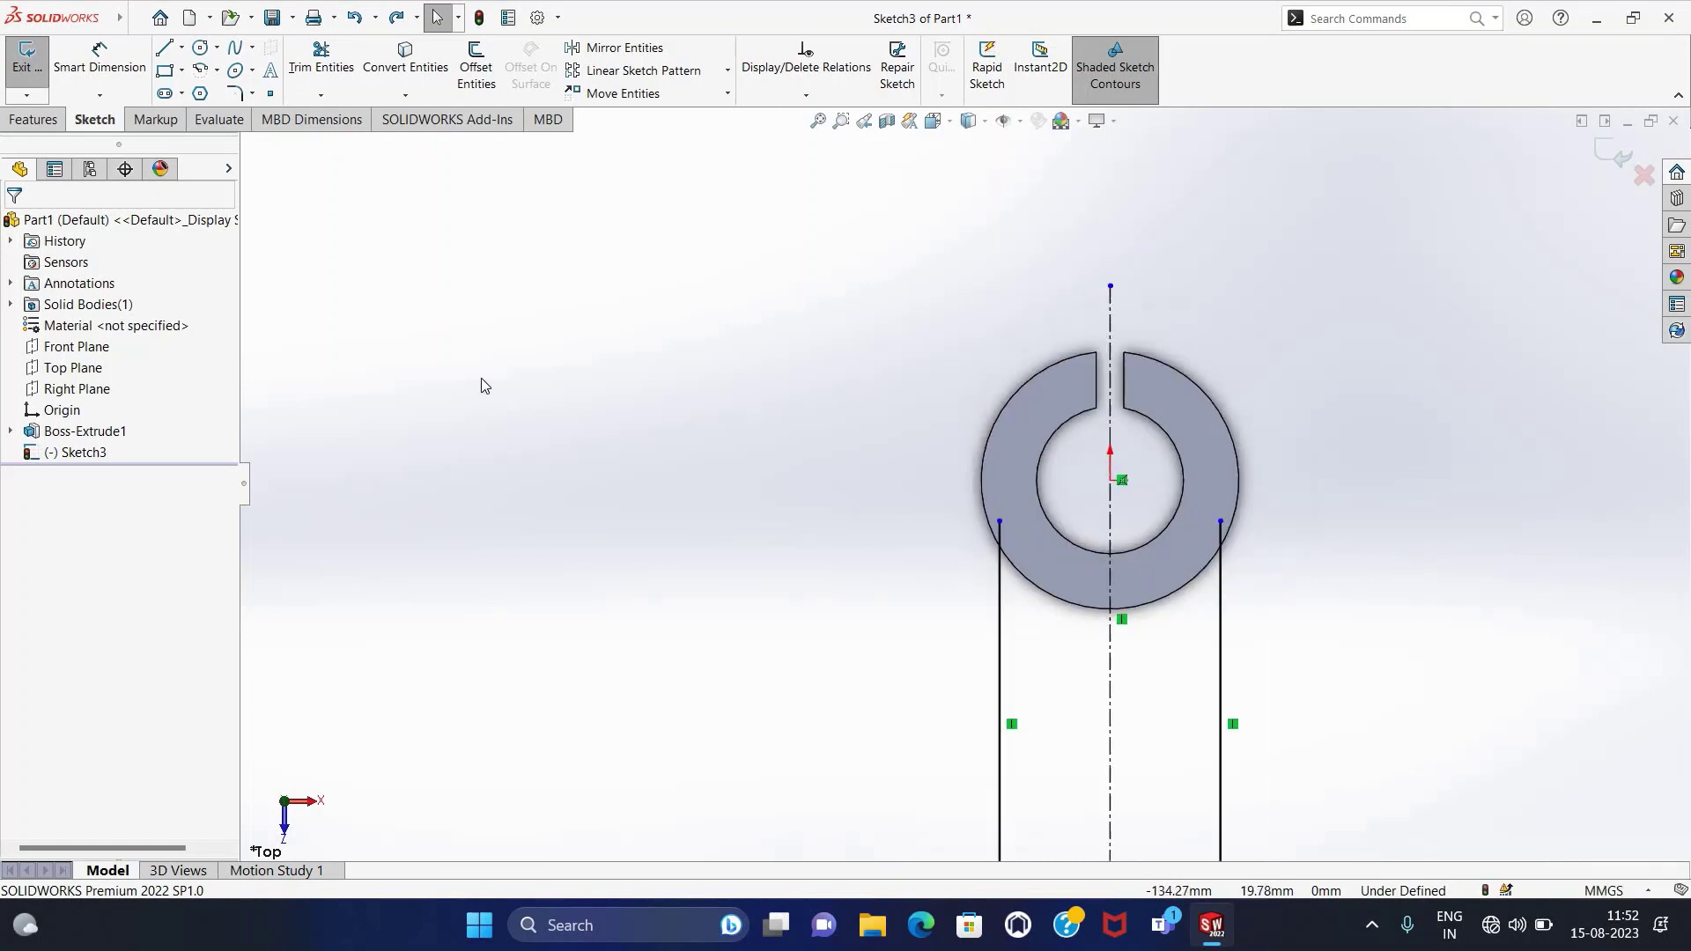
pyautogui.click(818, 120)
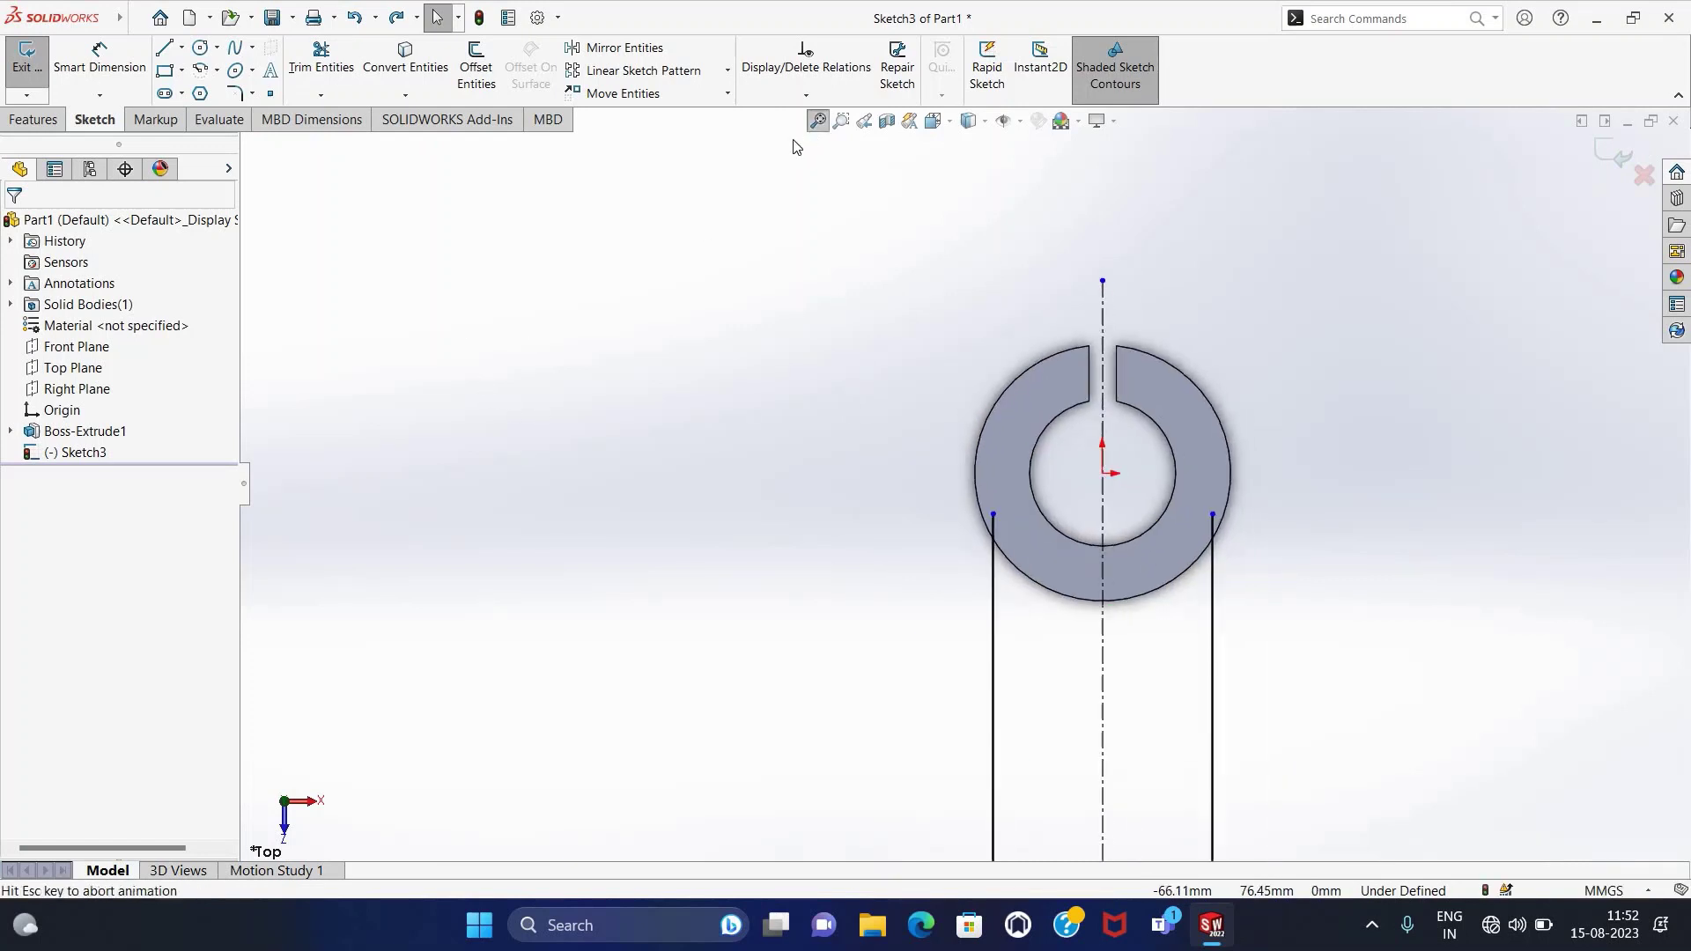
# Add an R28 circle at the ring centre and trim the overlapping circle and line segments.
pyautogui.click(201, 47)
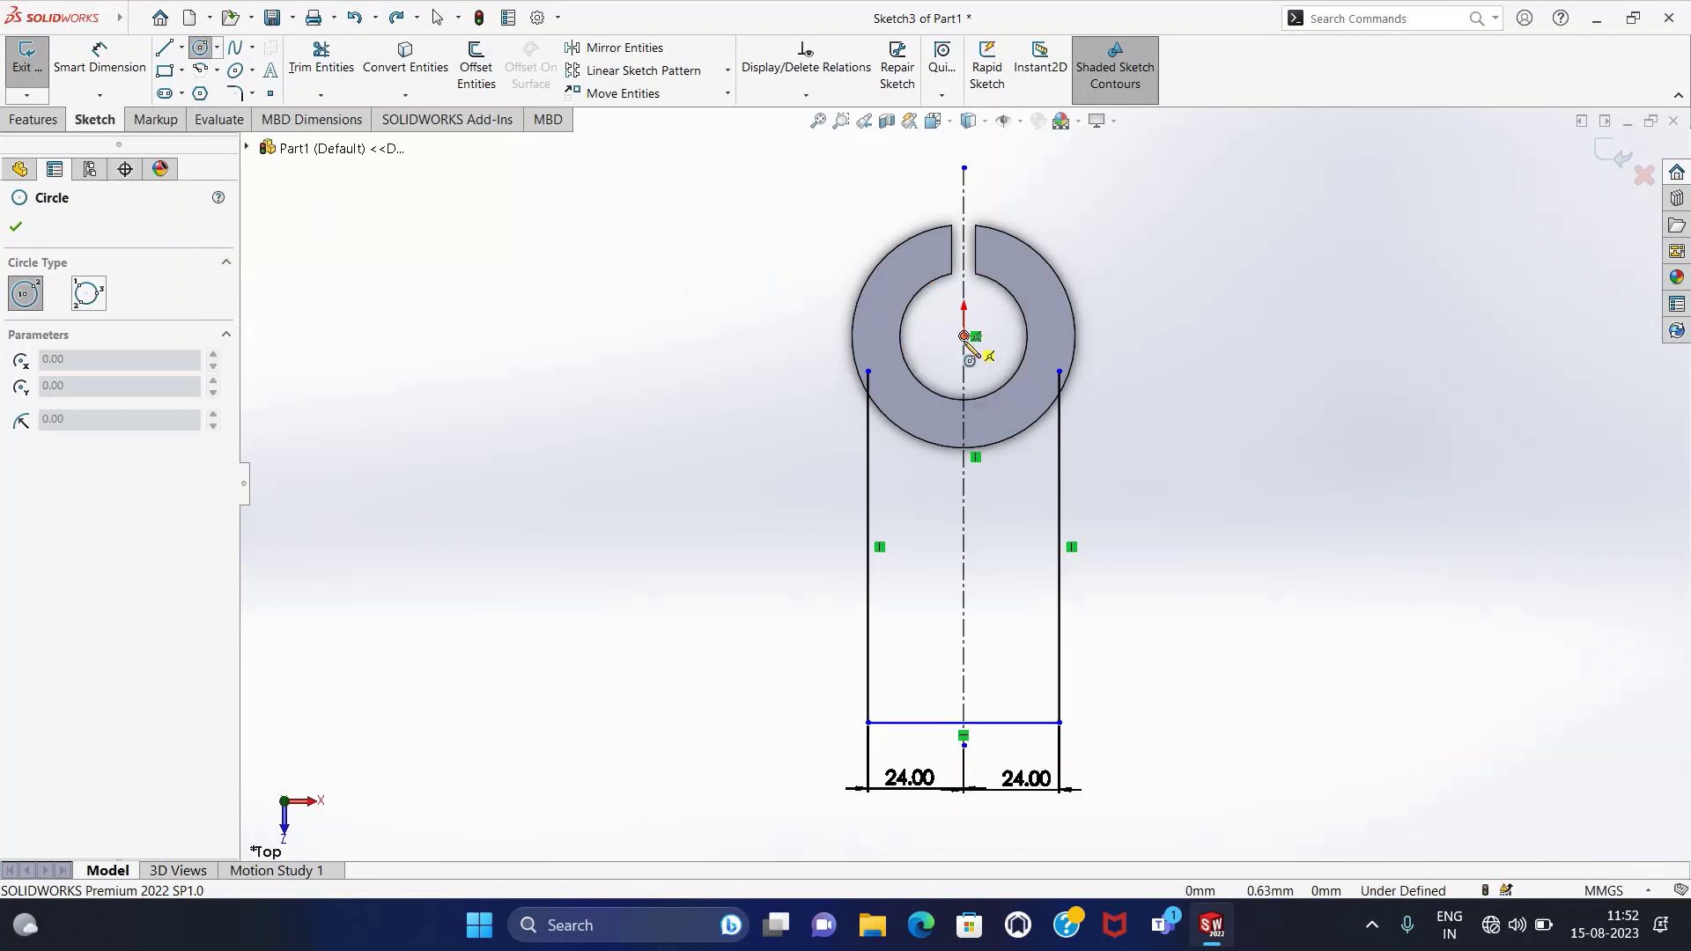
pyautogui.click(965, 340)
pyautogui.click(1060, 406)
pyautogui.press('Escape')
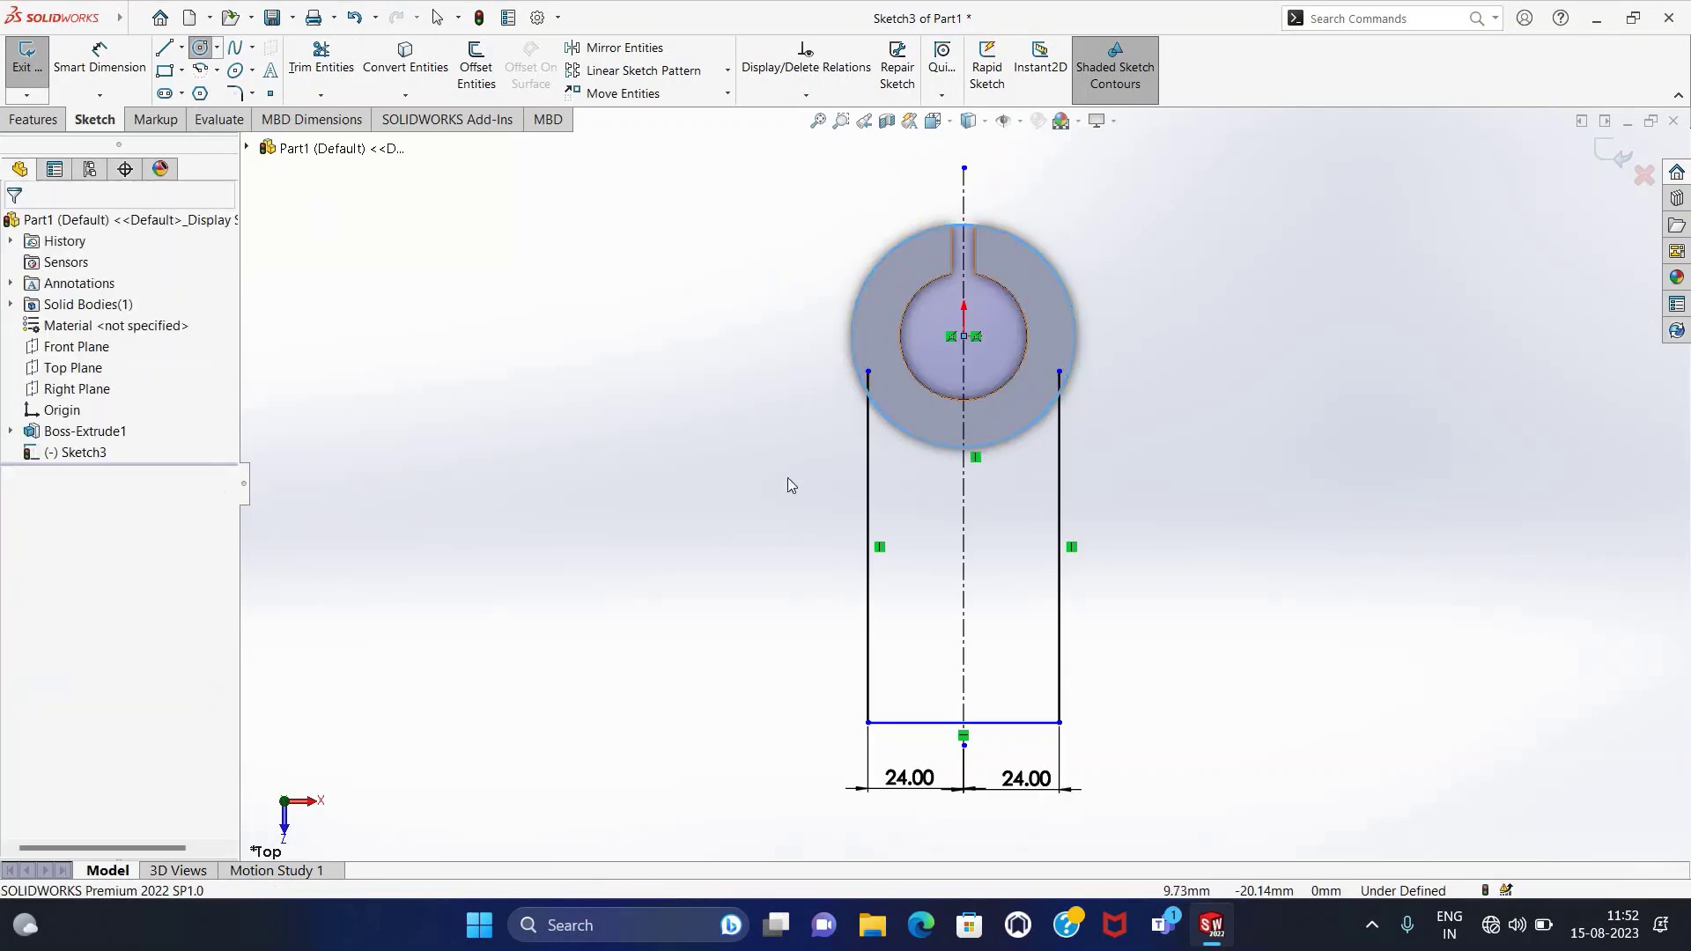
pyautogui.scroll(-1, 793, 467)
pyautogui.press('t')
pyautogui.scroll(-2, 838, 421)
pyautogui.scroll(-3, 917, 353)
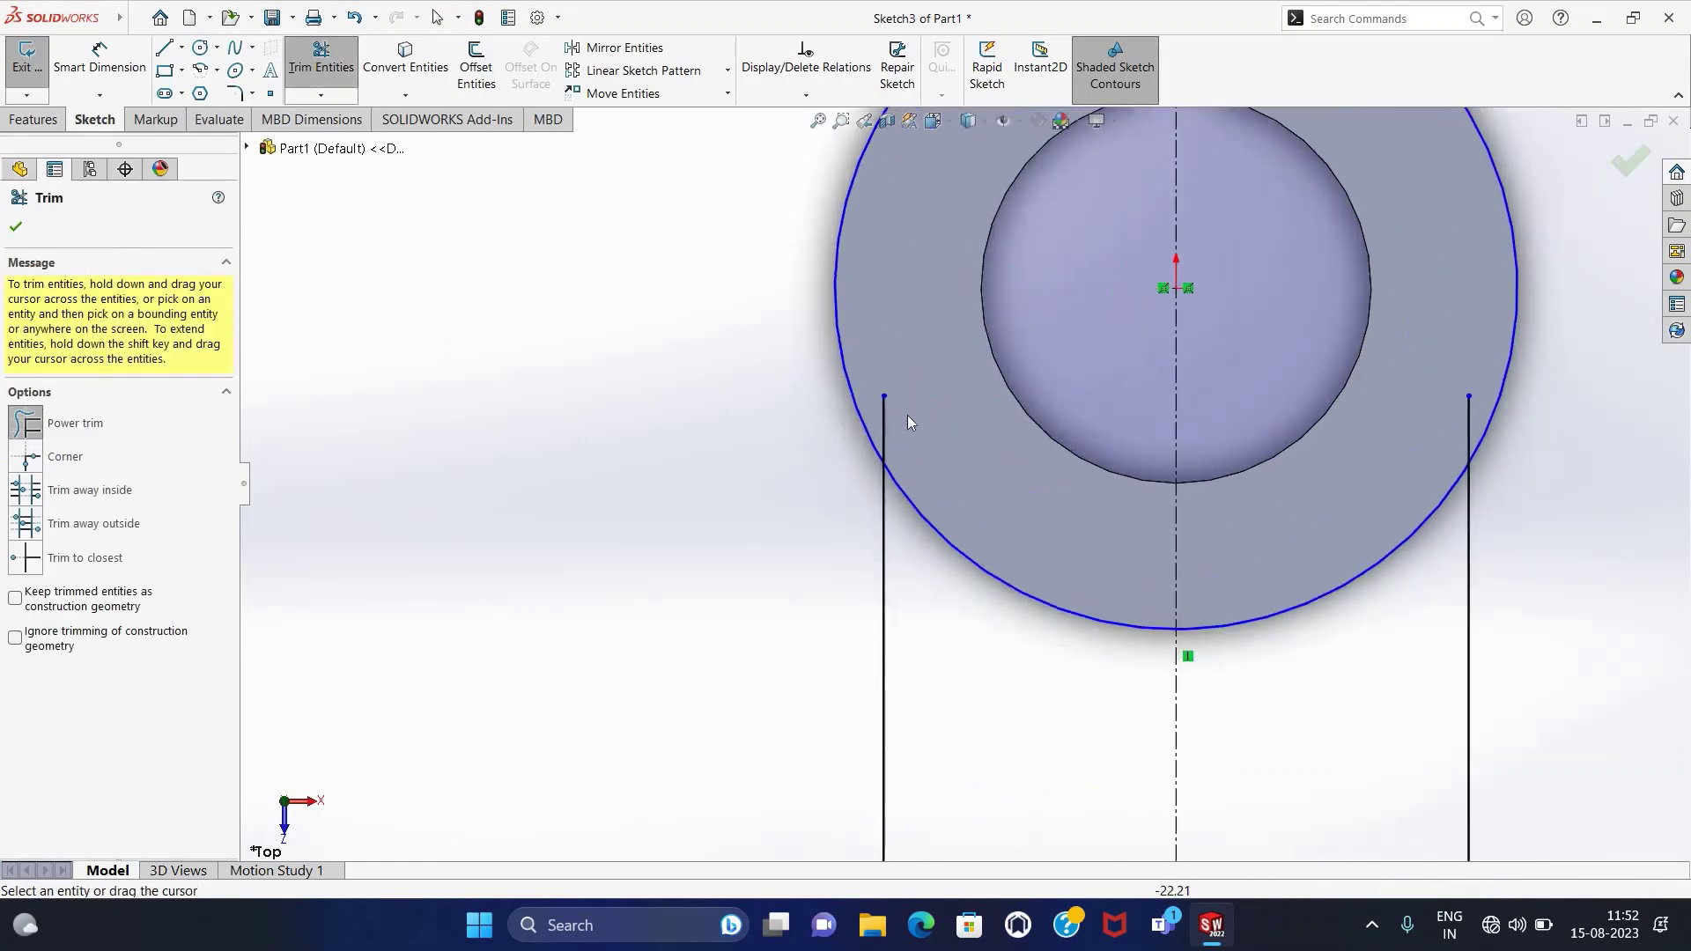
pyautogui.moveTo(907, 415); pyautogui.dragTo(855, 436)
pyautogui.scroll(5, 1133, 439)
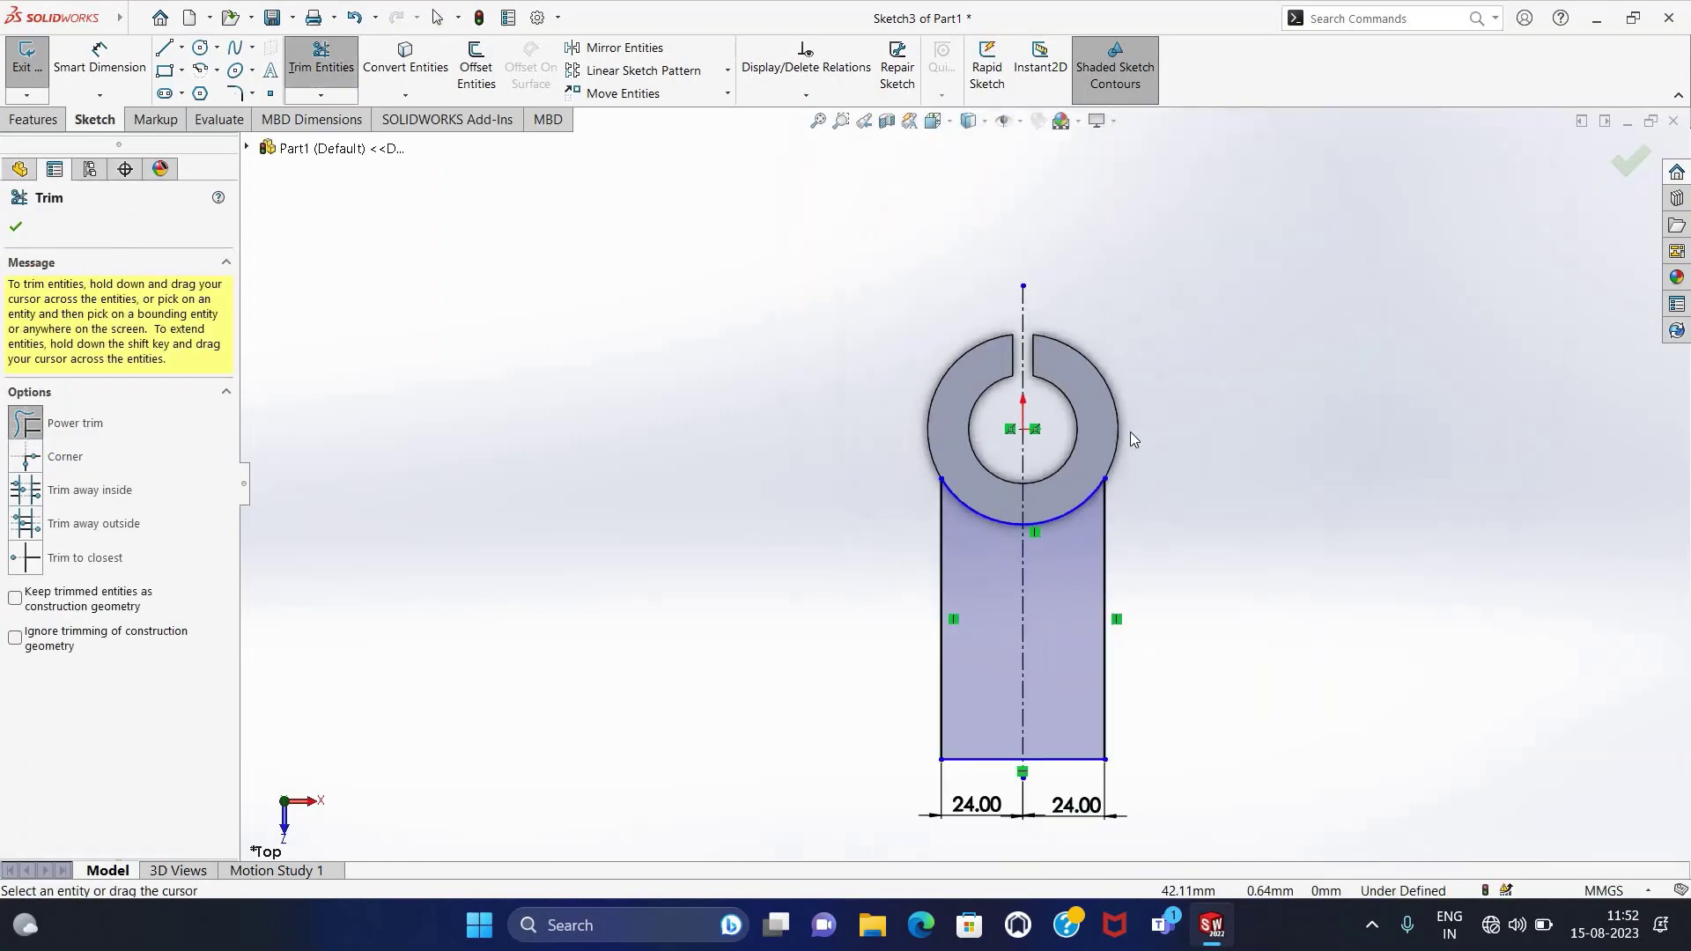
pyautogui.press('Escape')
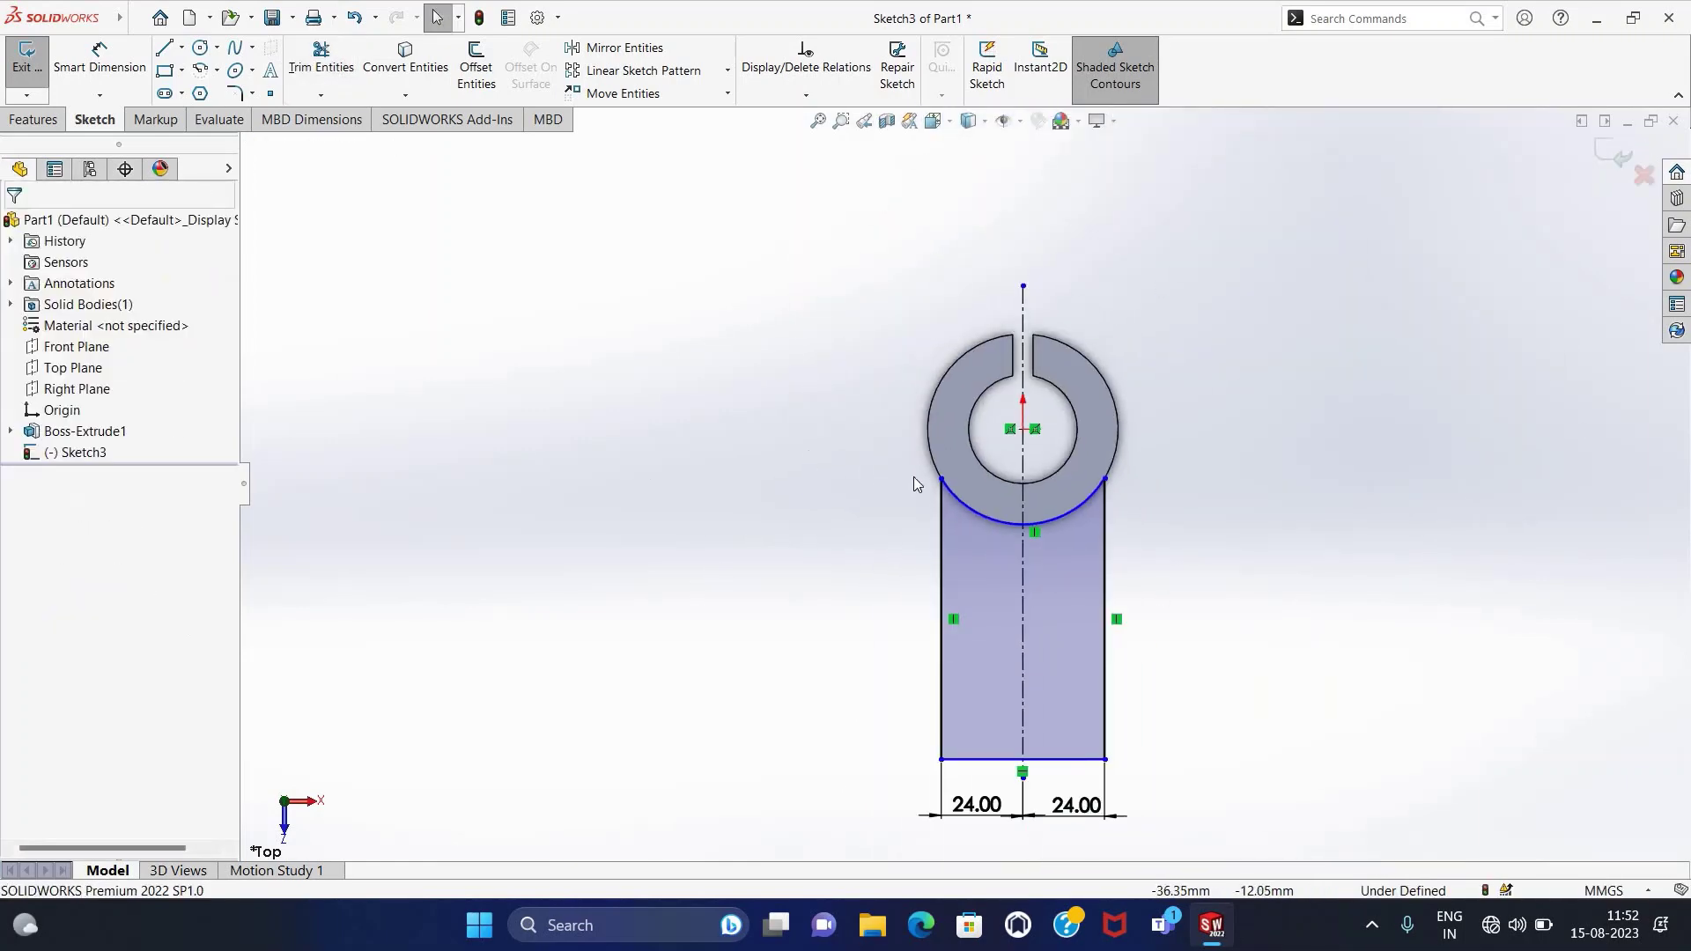
# Draw a horizontal centerline through the ring centre.
pyautogui.click(182, 47)
pyautogui.click(216, 87)
pyautogui.click(880, 429)
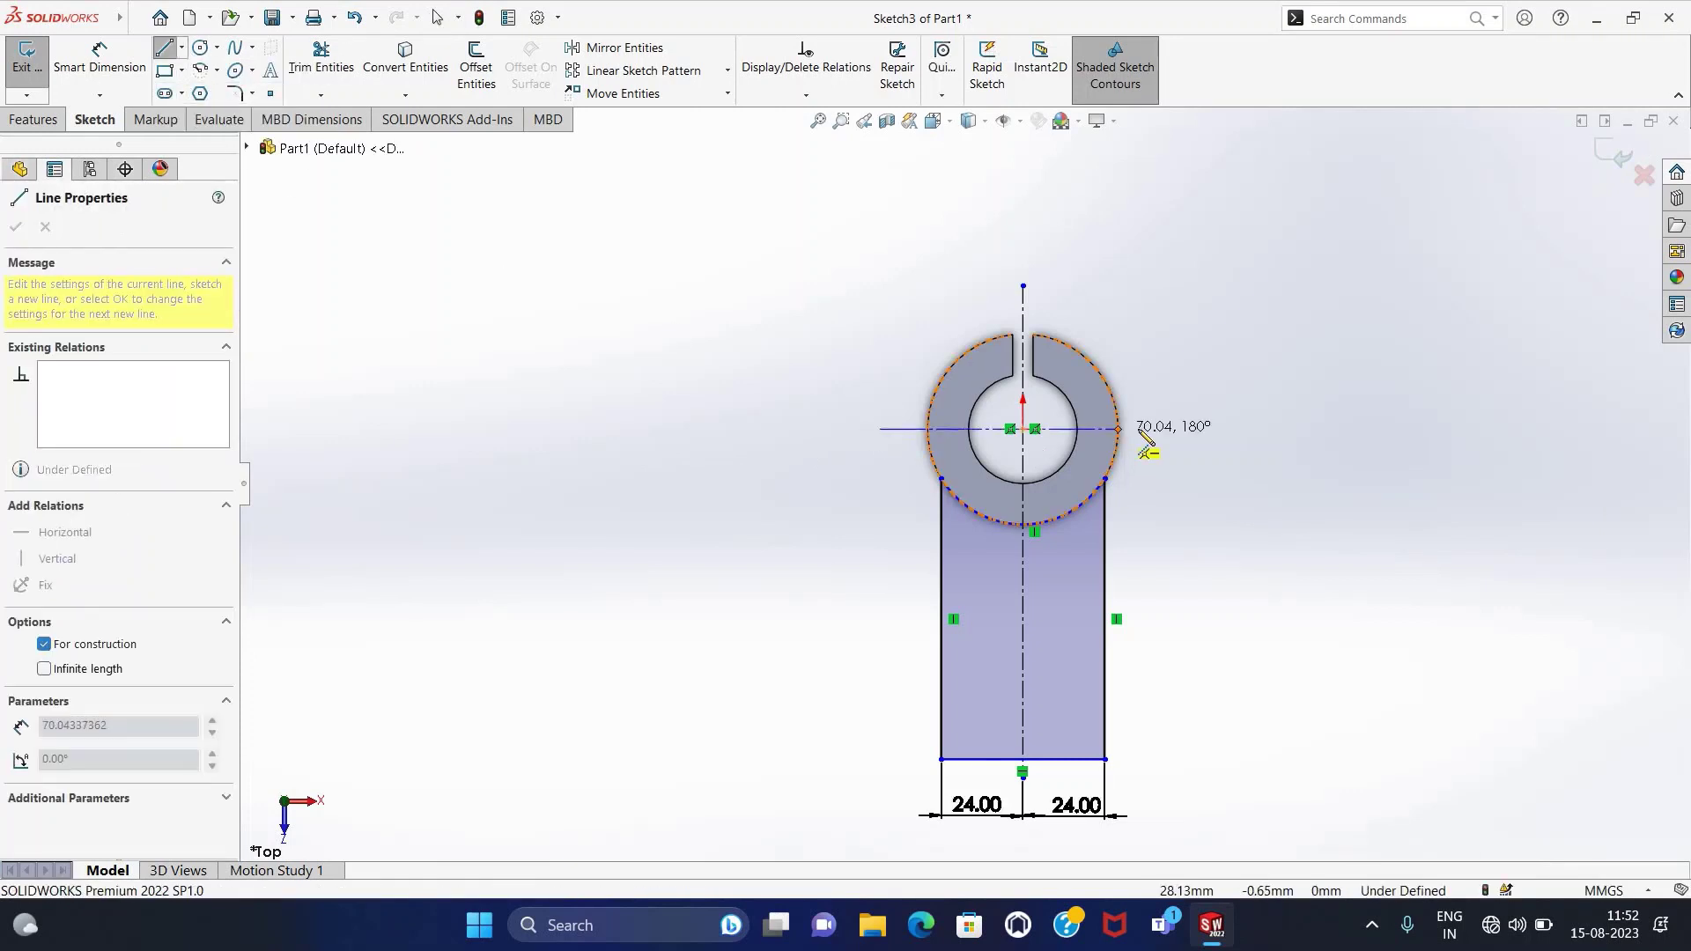
pyautogui.click(1162, 429)
pyautogui.press('Escape')
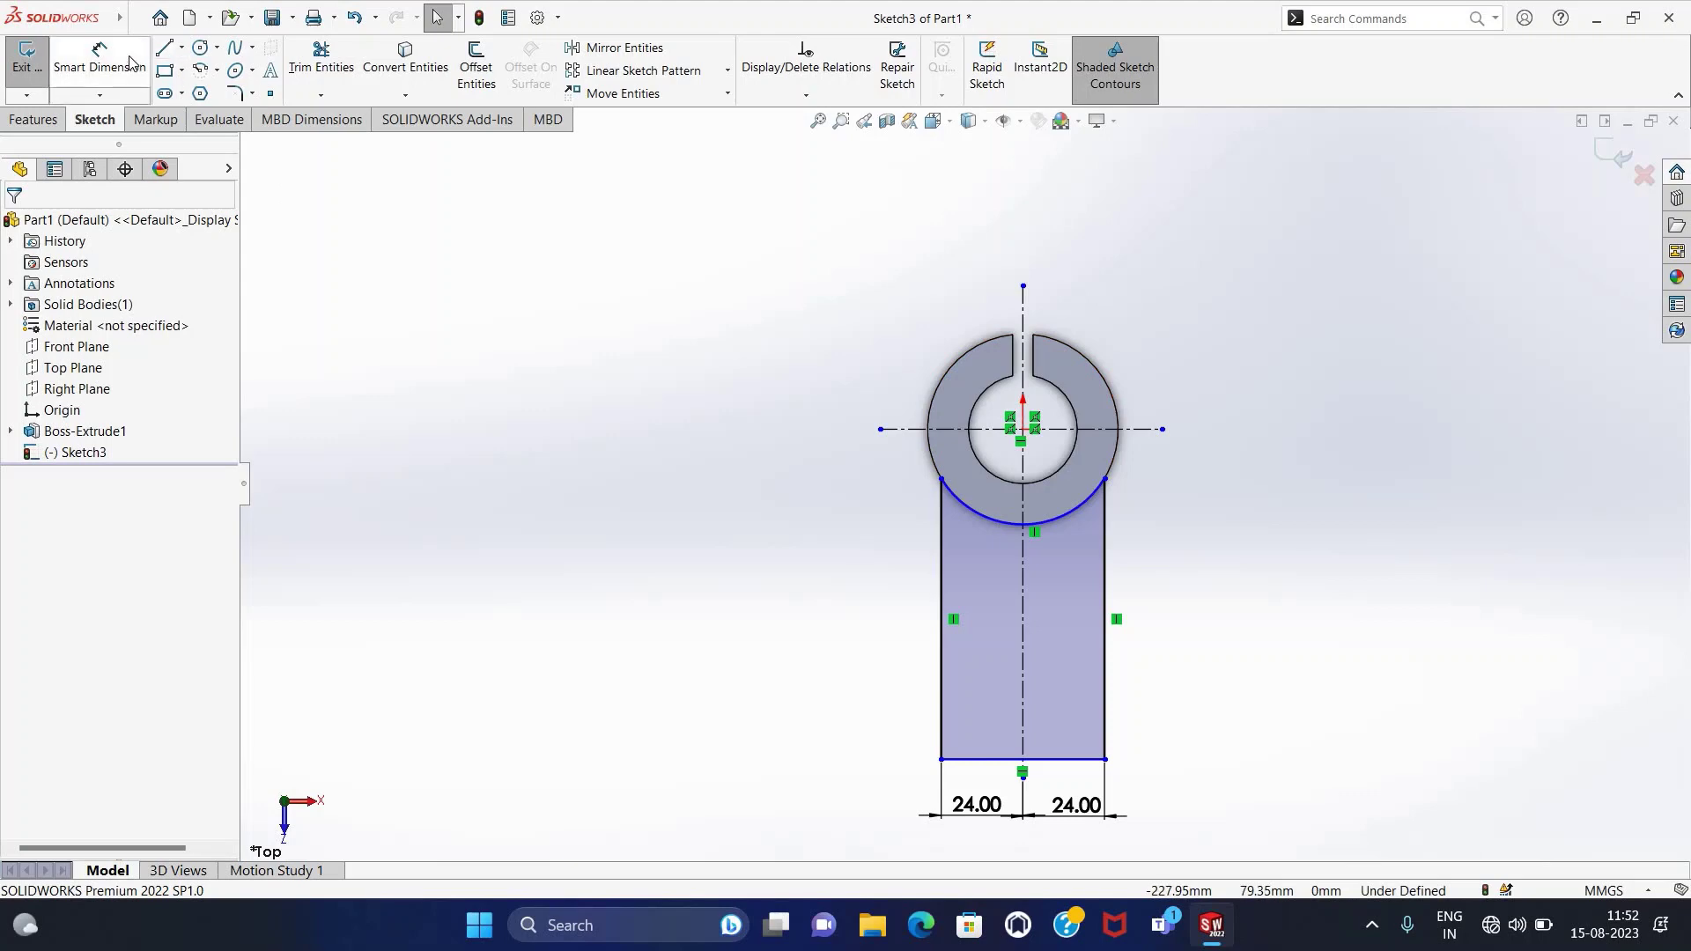
# Dimension the bottom edge 90 mm from the horizontal centerline and exit the sketch.
pyautogui.click(130, 62)
pyautogui.click(1155, 431)
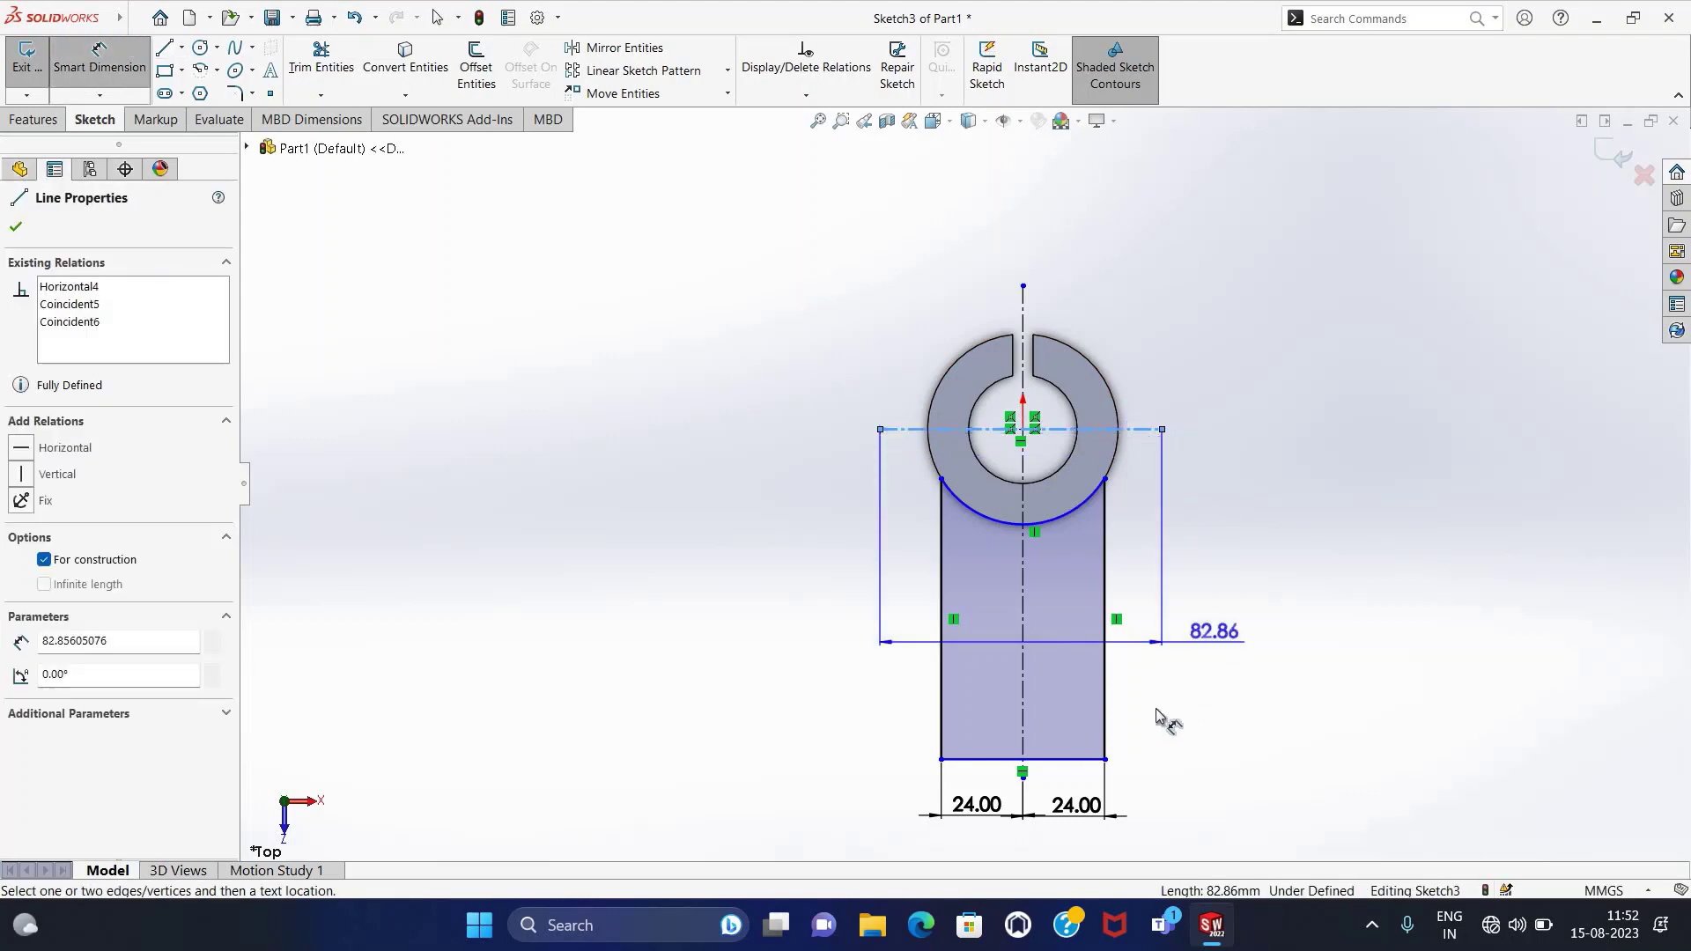
pyautogui.click(1096, 760)
pyautogui.click(1198, 634)
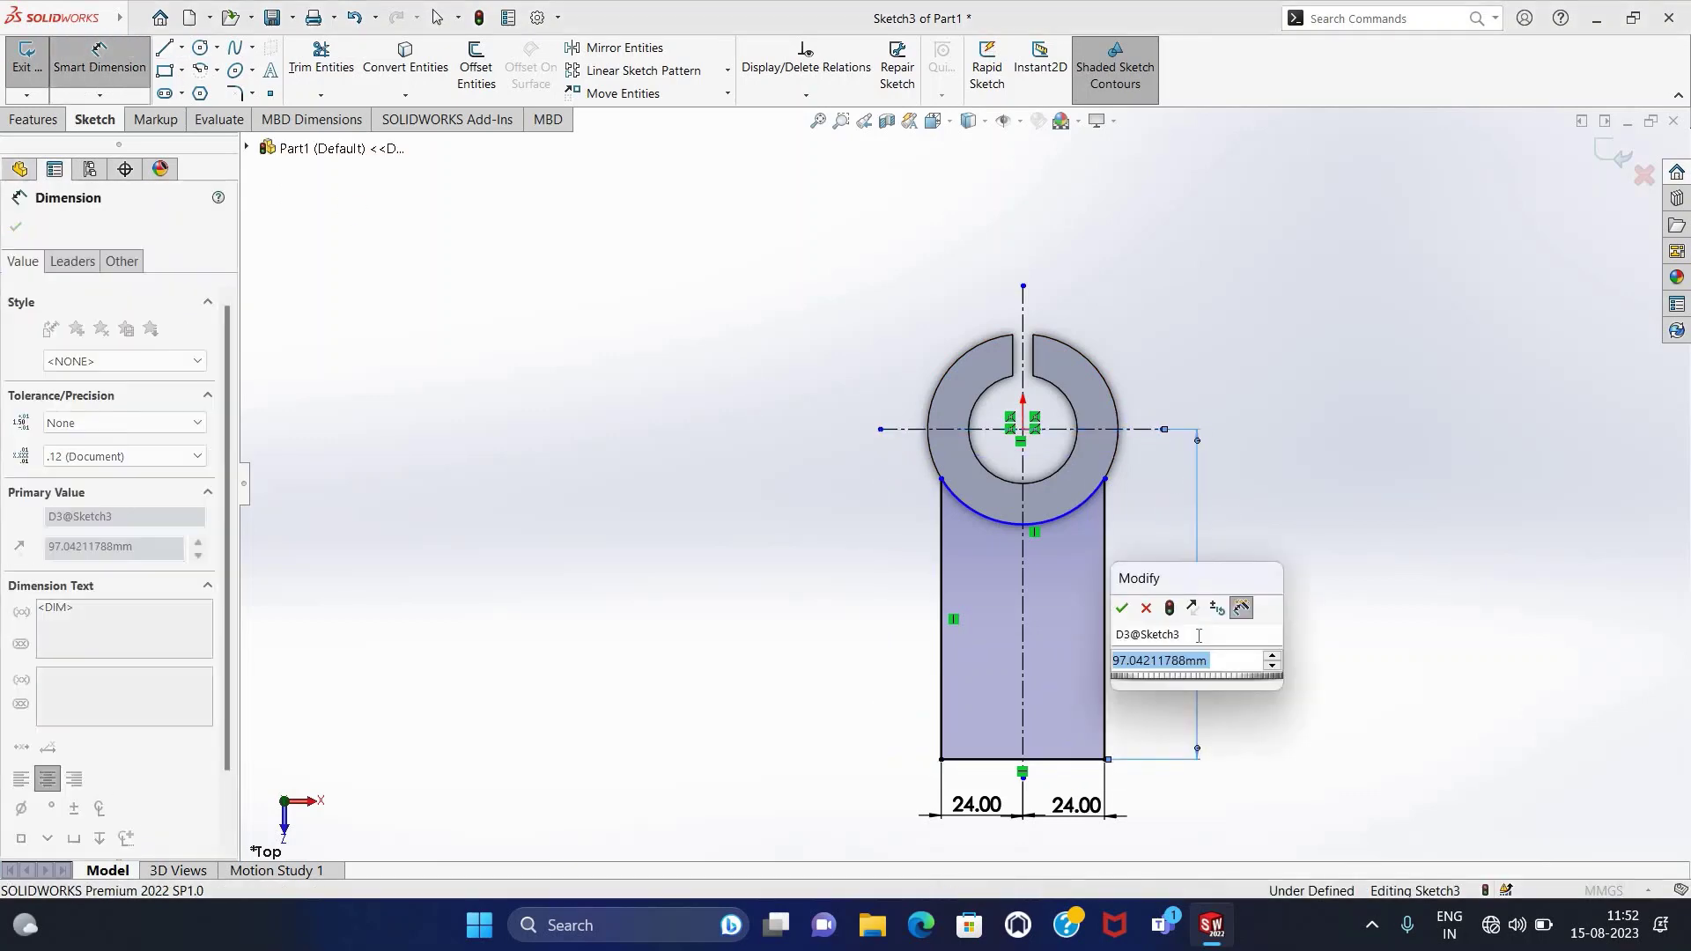
pyautogui.write('90')
pyautogui.press('Return')
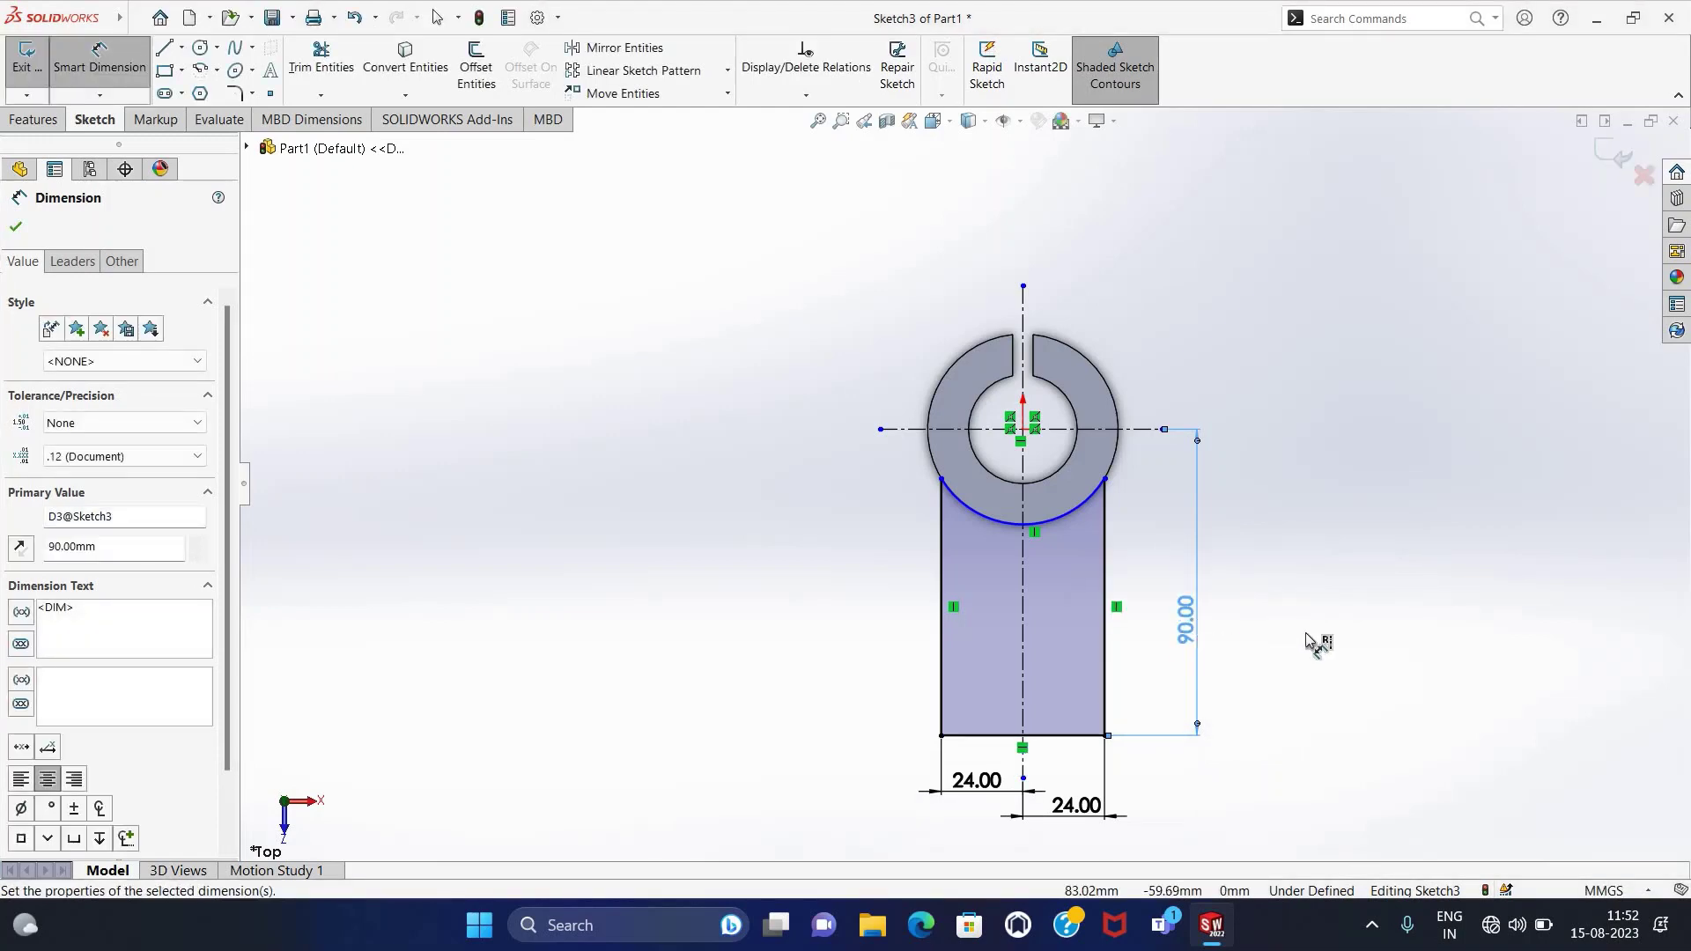
pyautogui.press('Escape')
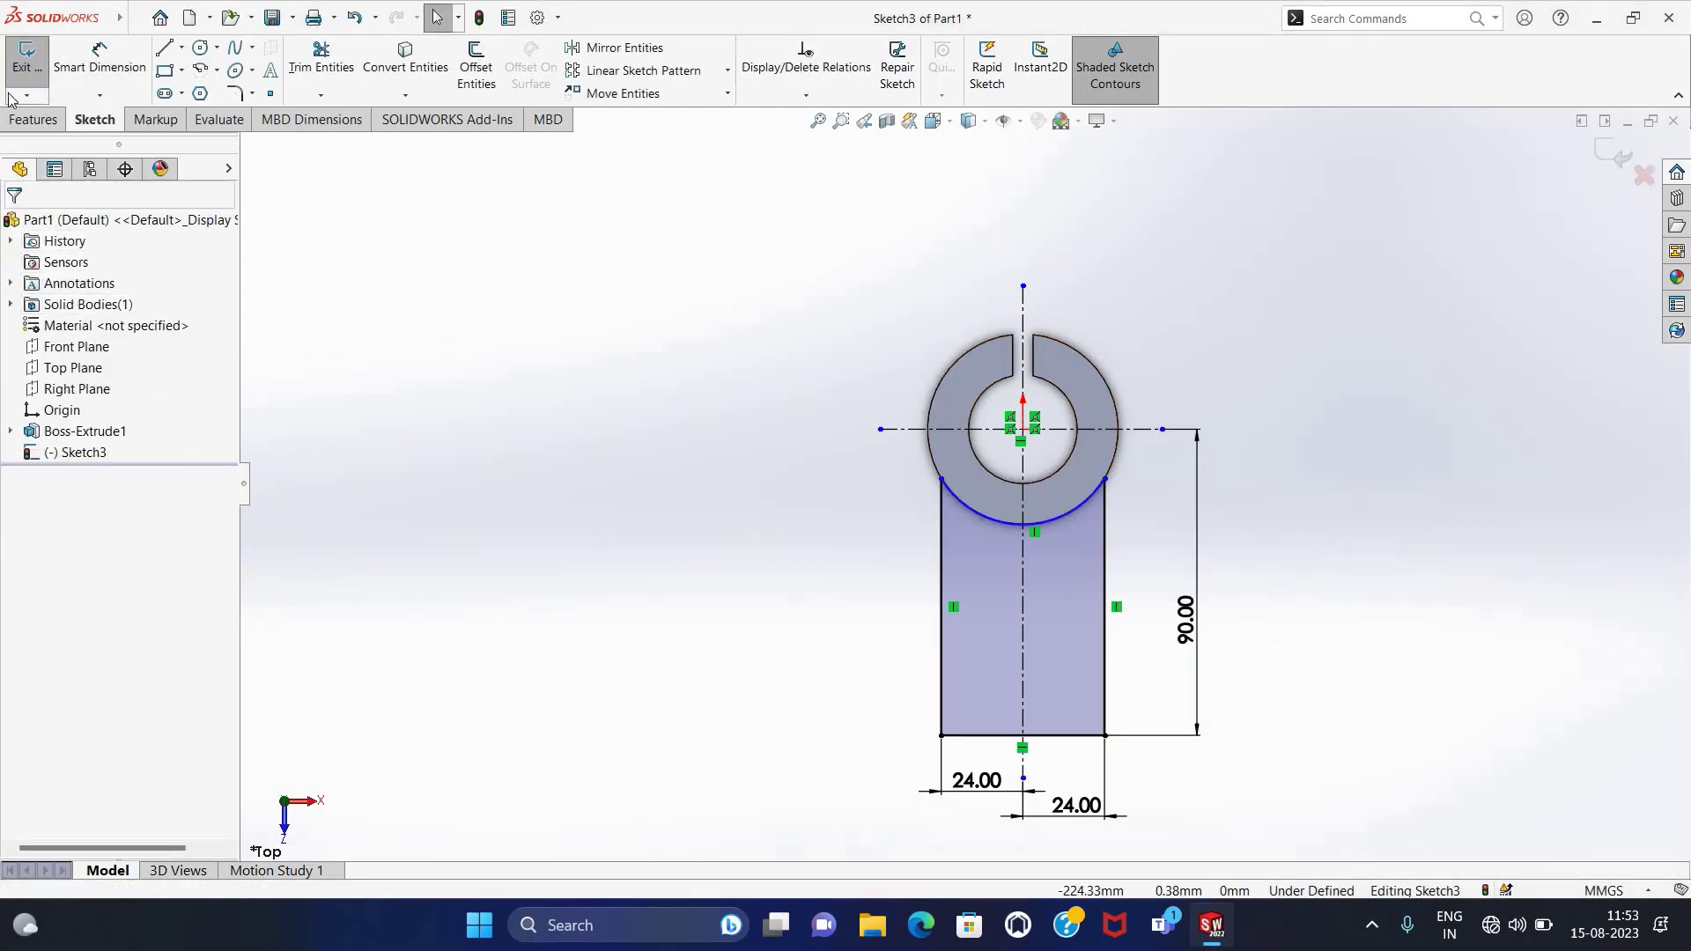
pyautogui.click(26, 57)
# Extrude the lug sketch 24 mm Blind, creating Boss-Extrude2.
pyautogui.click(34, 120)
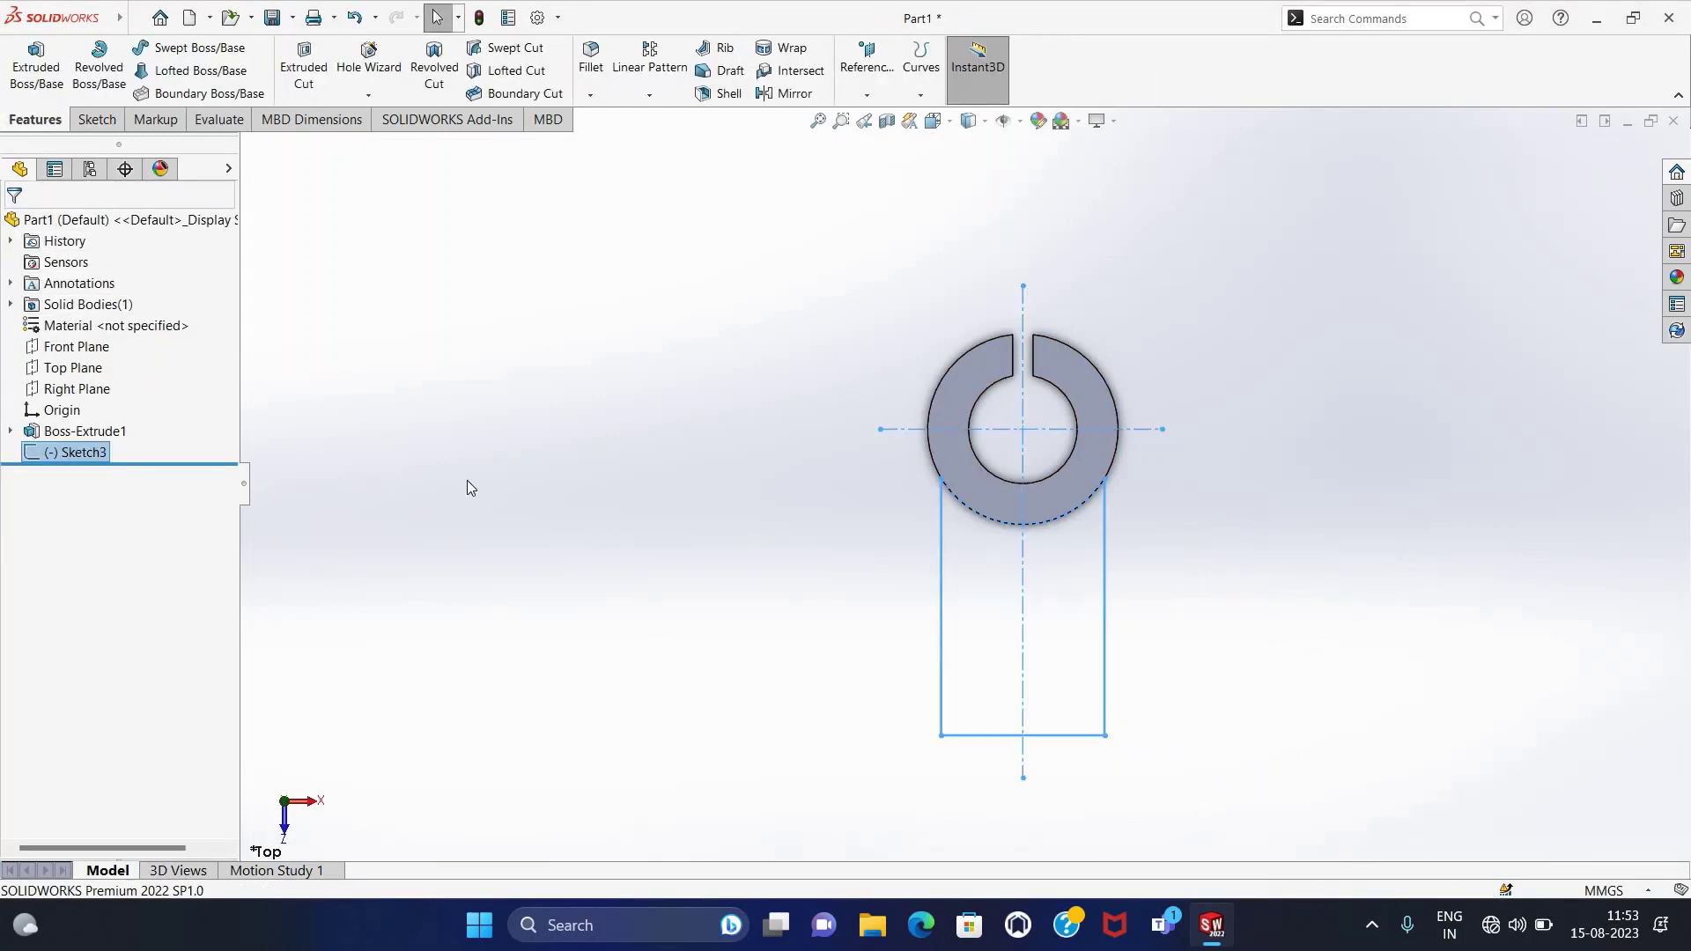
pyautogui.click(39, 88)
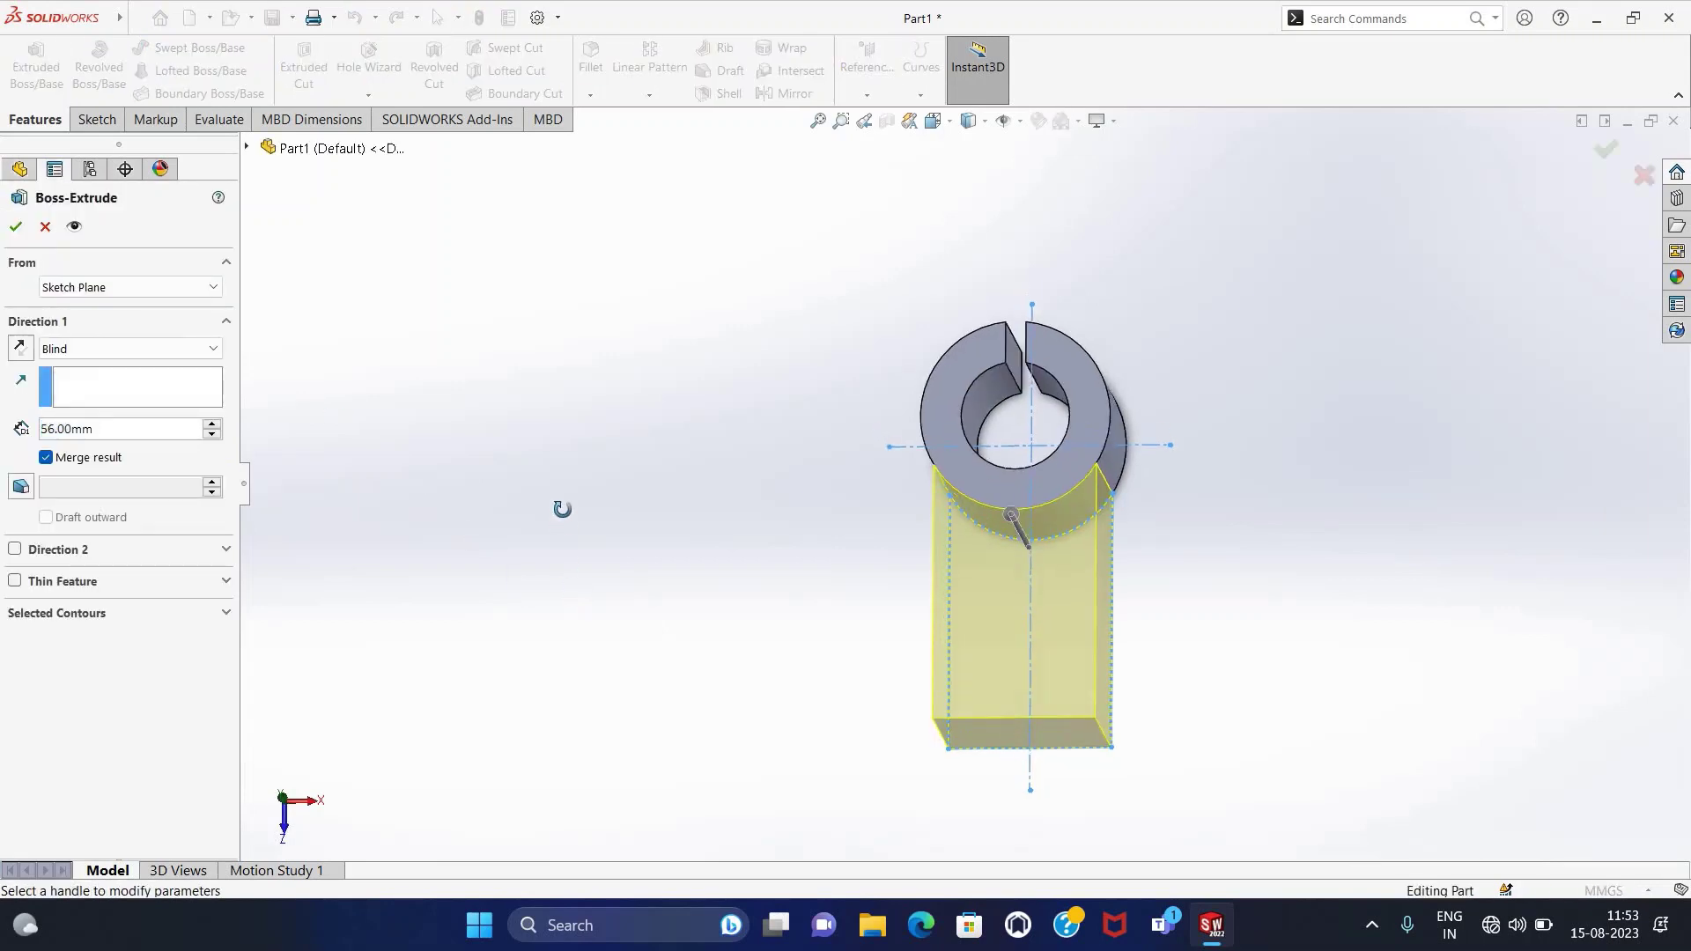
pyautogui.moveTo(437, 361)
pyautogui.mouseDown(button='middle')
pyautogui.moveTo(377, 555)
pyautogui.moveTo(472, 529)
pyautogui.mouseUp(button='middle')
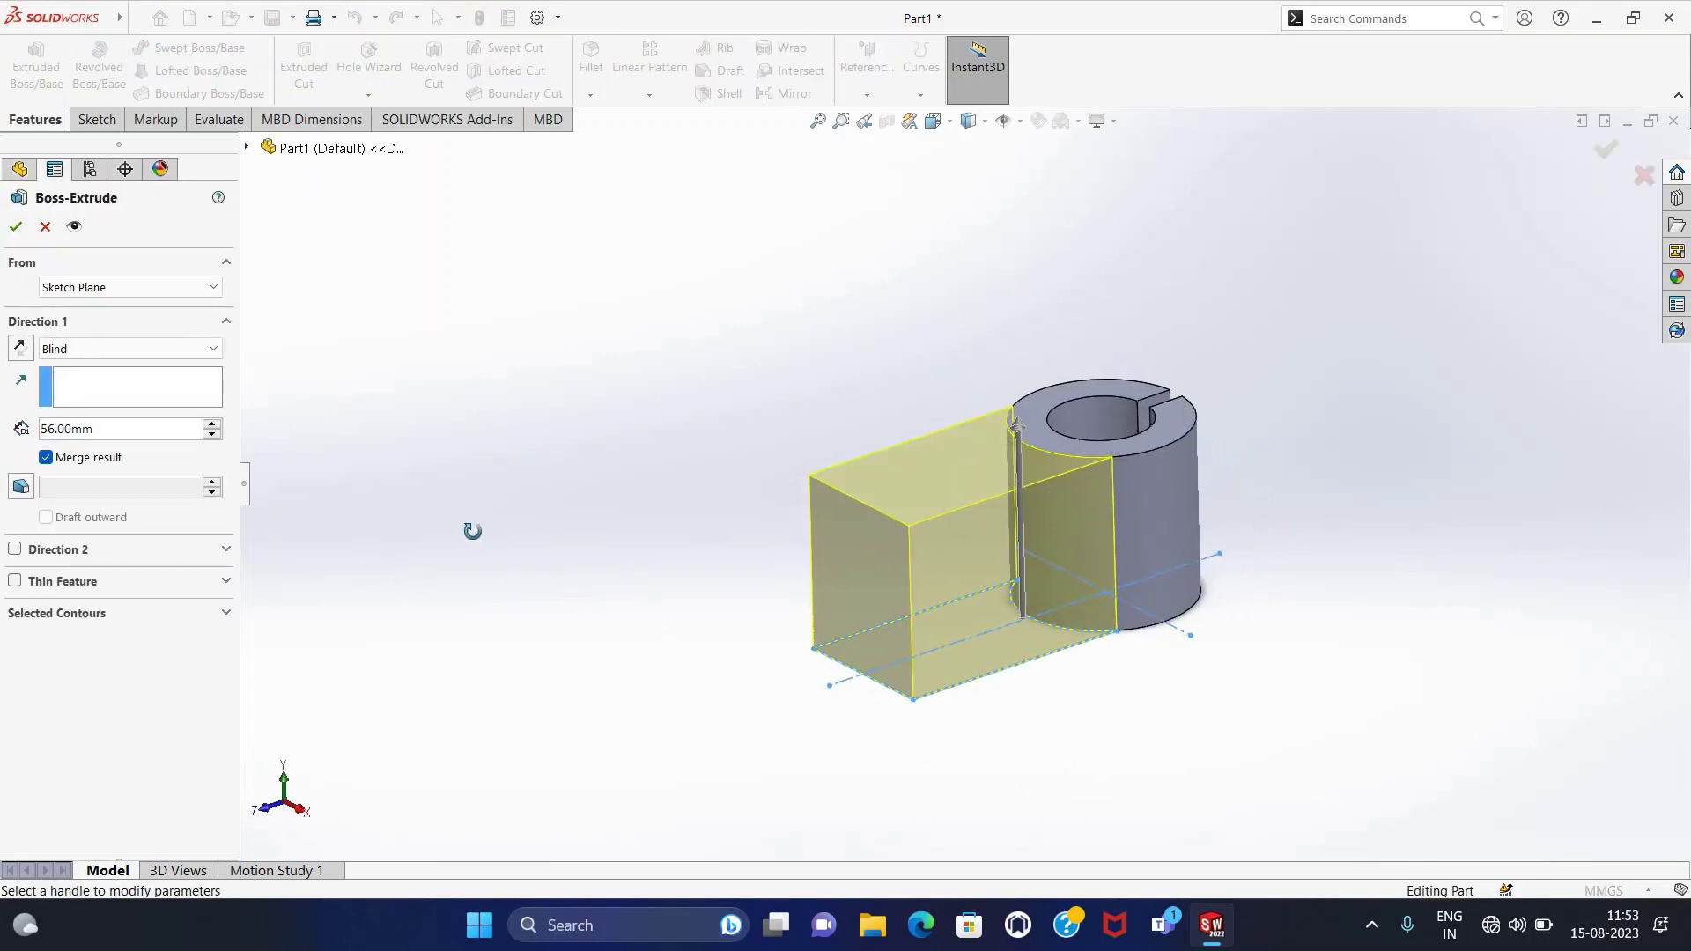
pyautogui.click(76, 429)
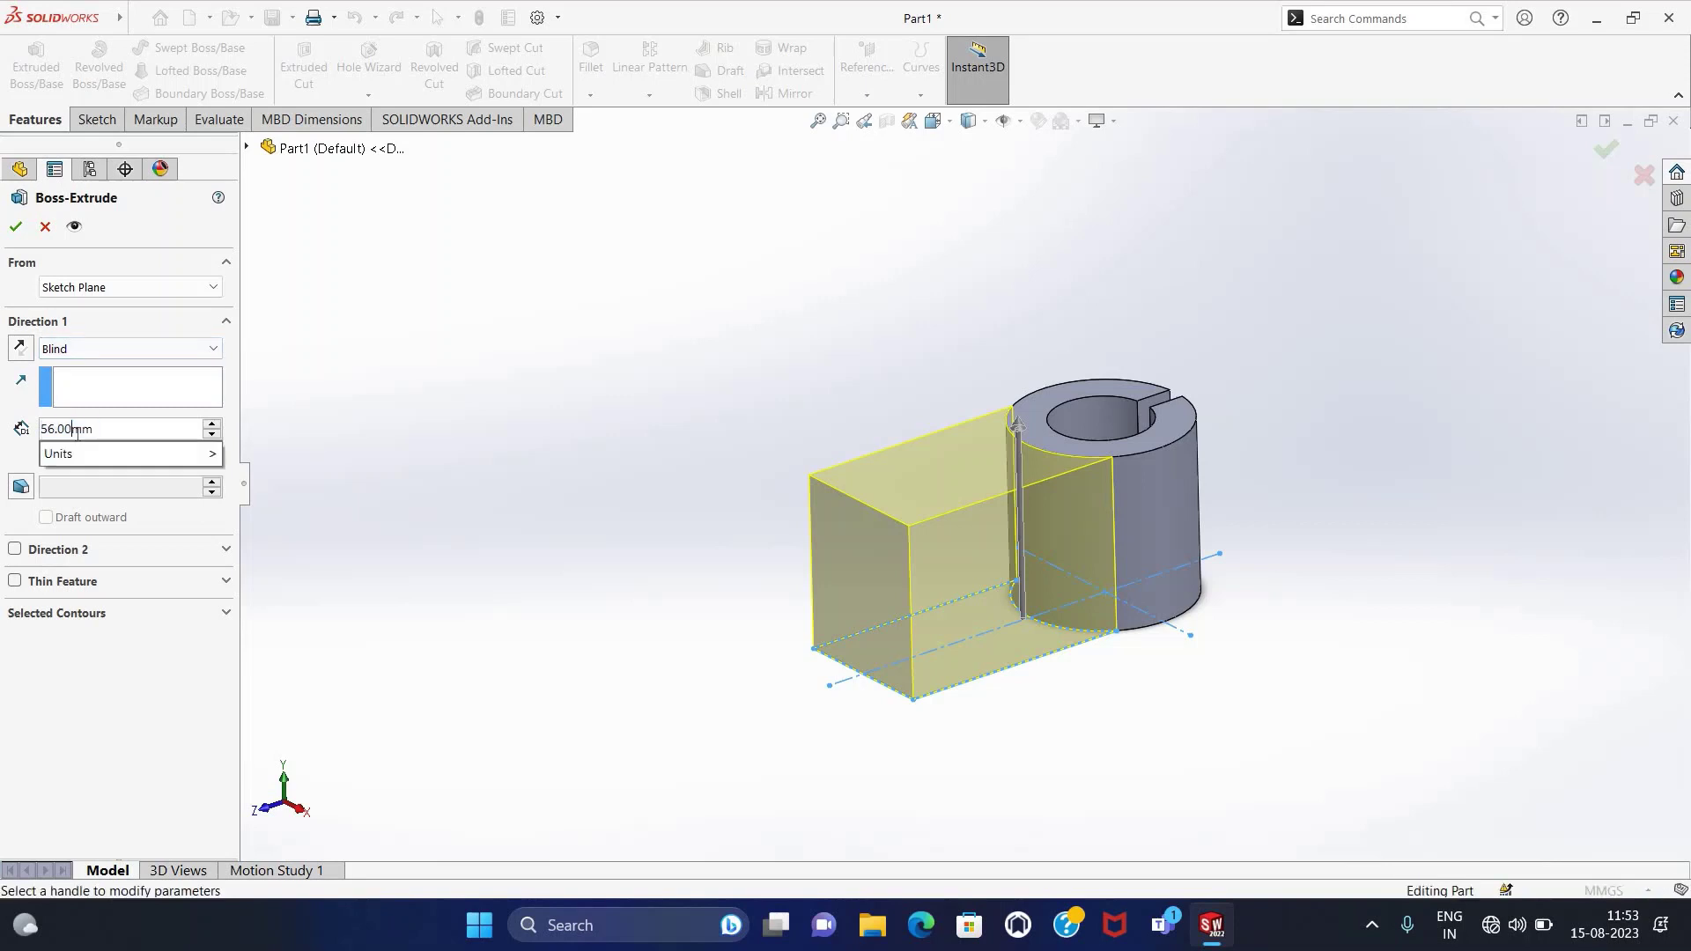
pyautogui.write('24')
pyautogui.press('Return')
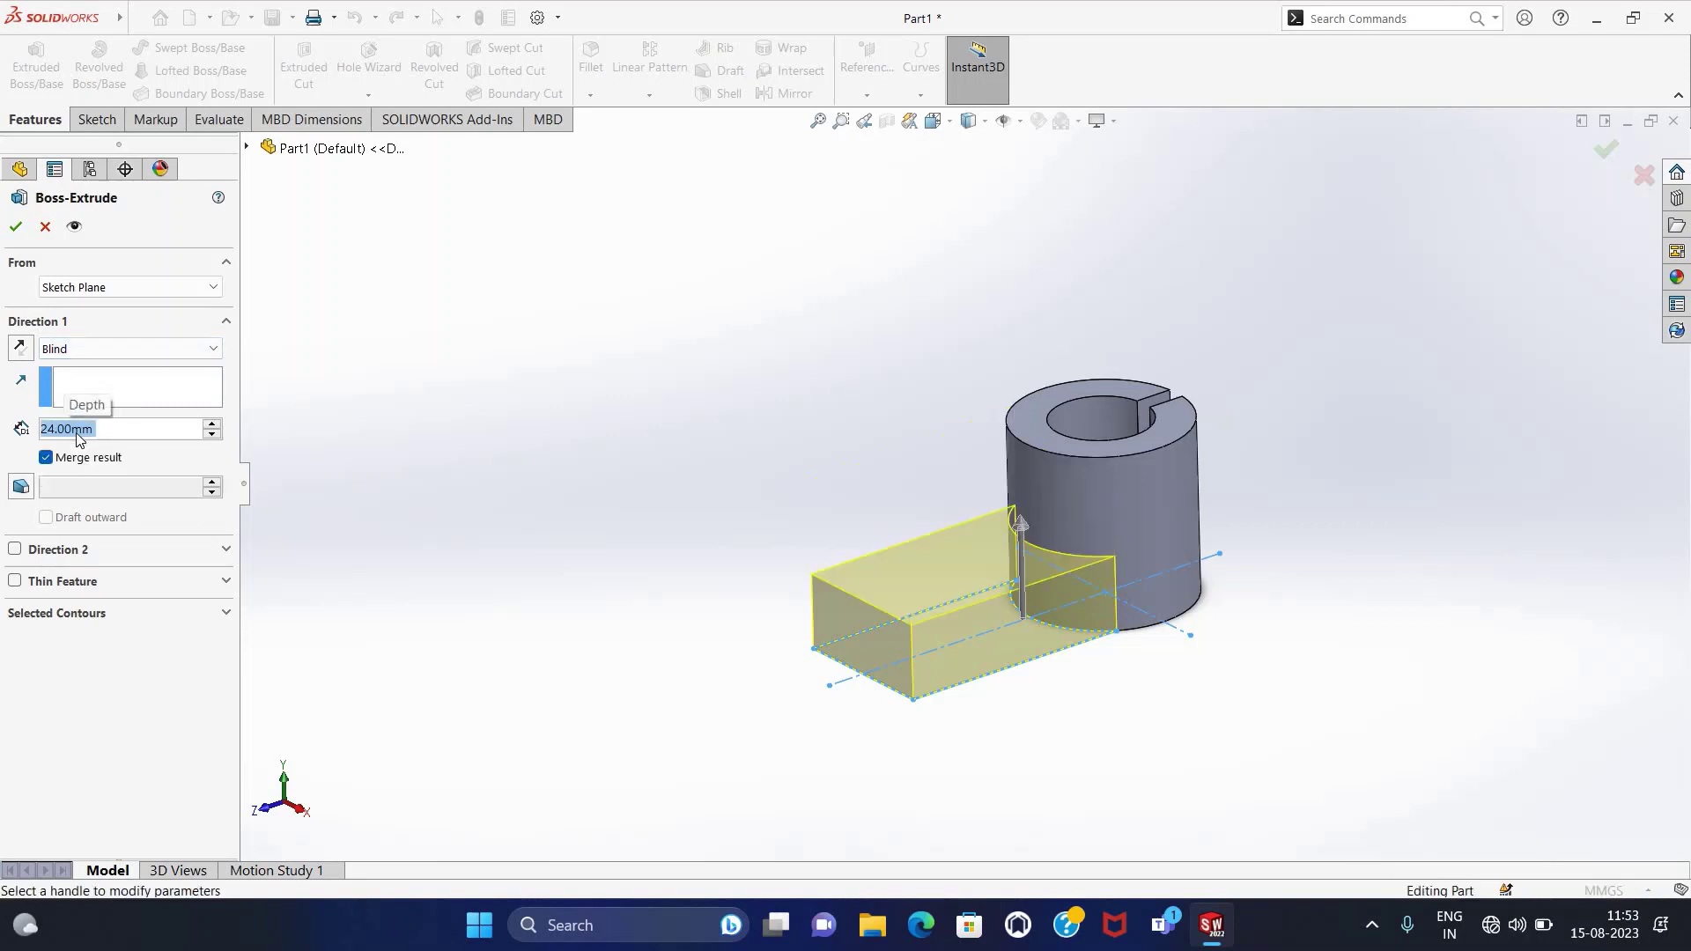
pyautogui.click(16, 227)
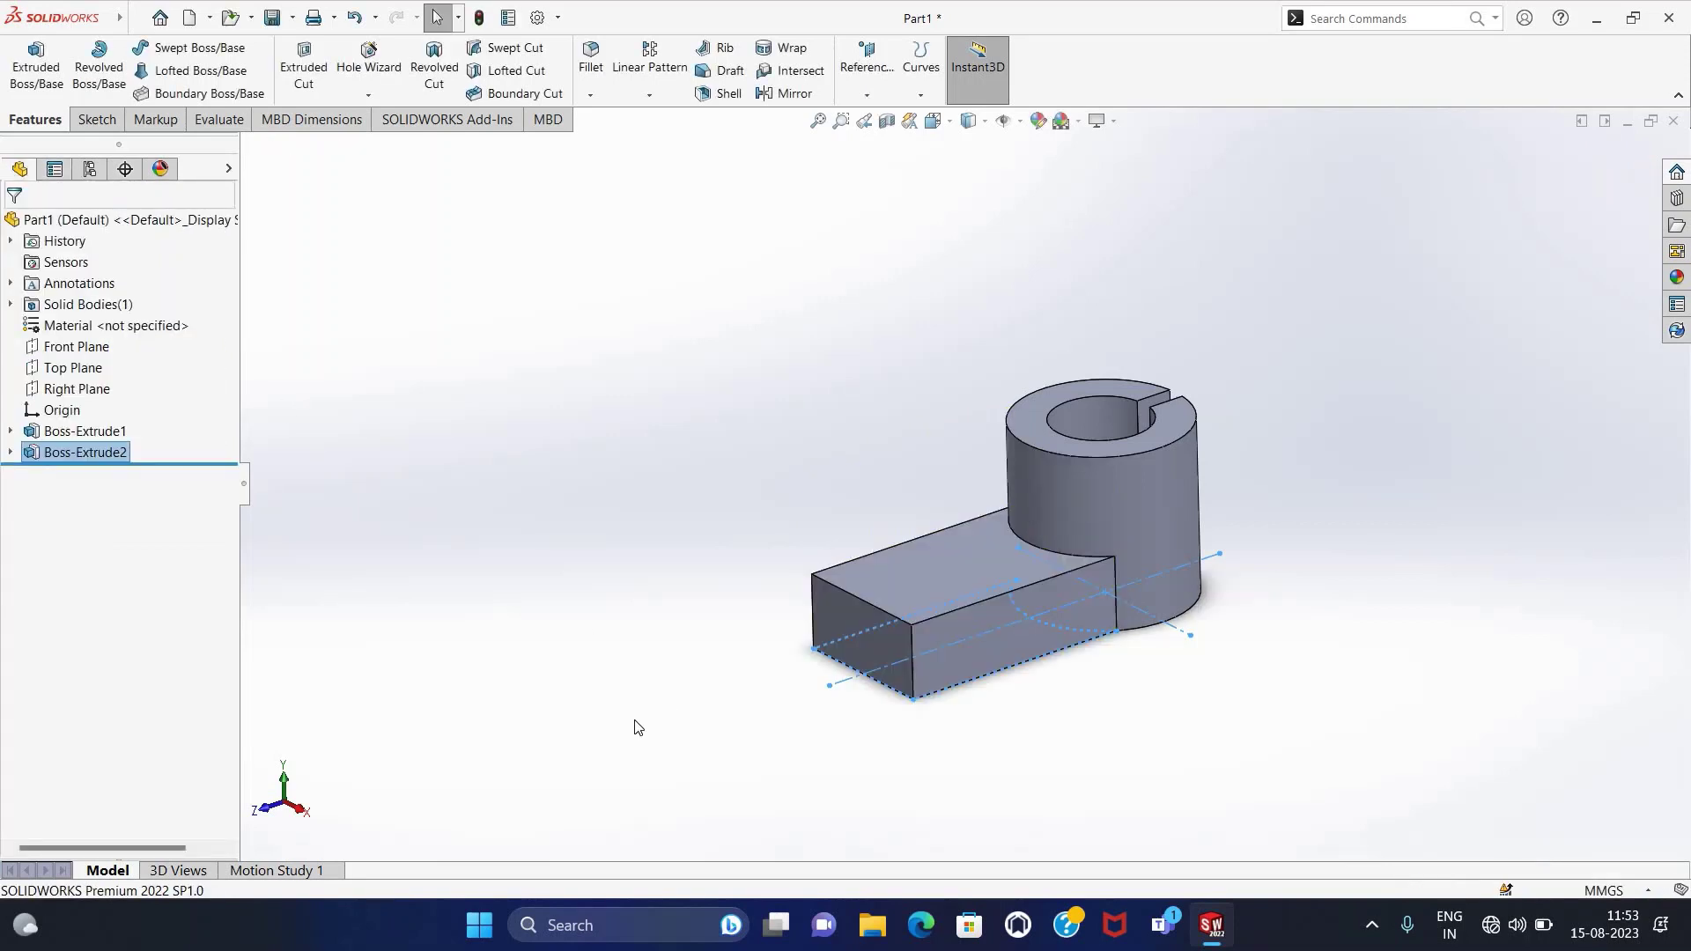
pyautogui.moveTo(636, 725)
pyautogui.mouseDown(button='middle')
pyautogui.moveTo(700, 672)
pyautogui.moveTo(869, 706)
pyautogui.moveTo(854, 744)
pyautogui.moveTo(743, 698)
pyautogui.moveTo(683, 721)
pyautogui.moveTo(701, 728)
pyautogui.mouseUp(button='middle')
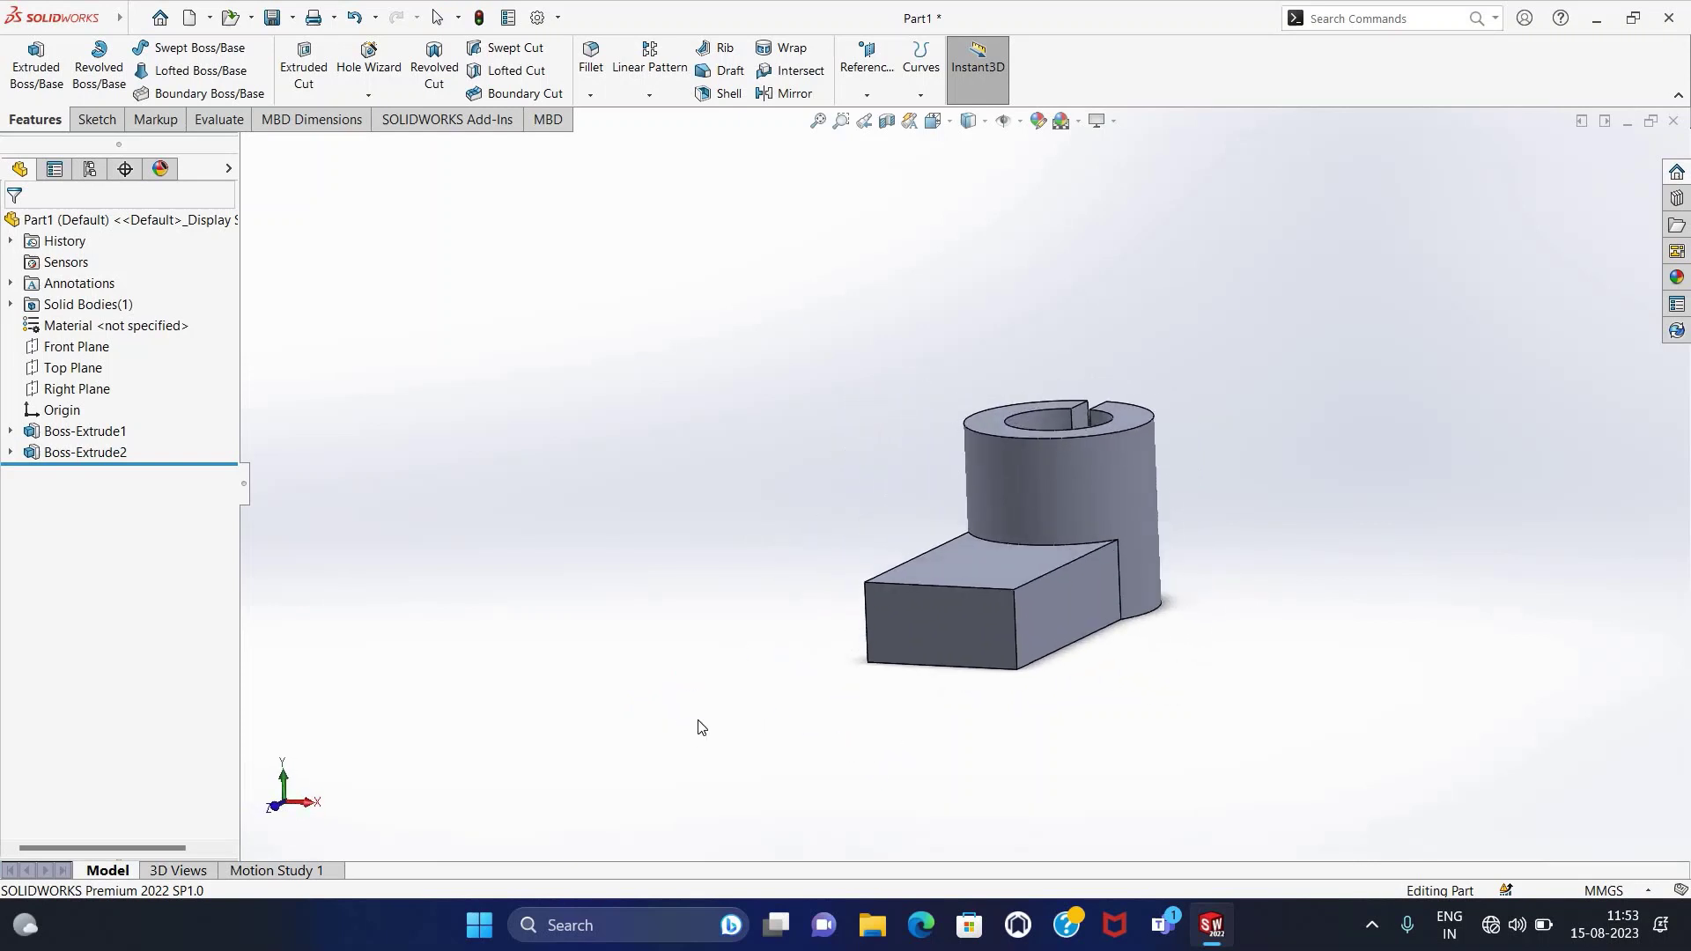
# On the block's front face, sketch a Ø32 circle centred on the top-edge midpoint.
pyautogui.click(951, 634)
pyautogui.click(97, 118)
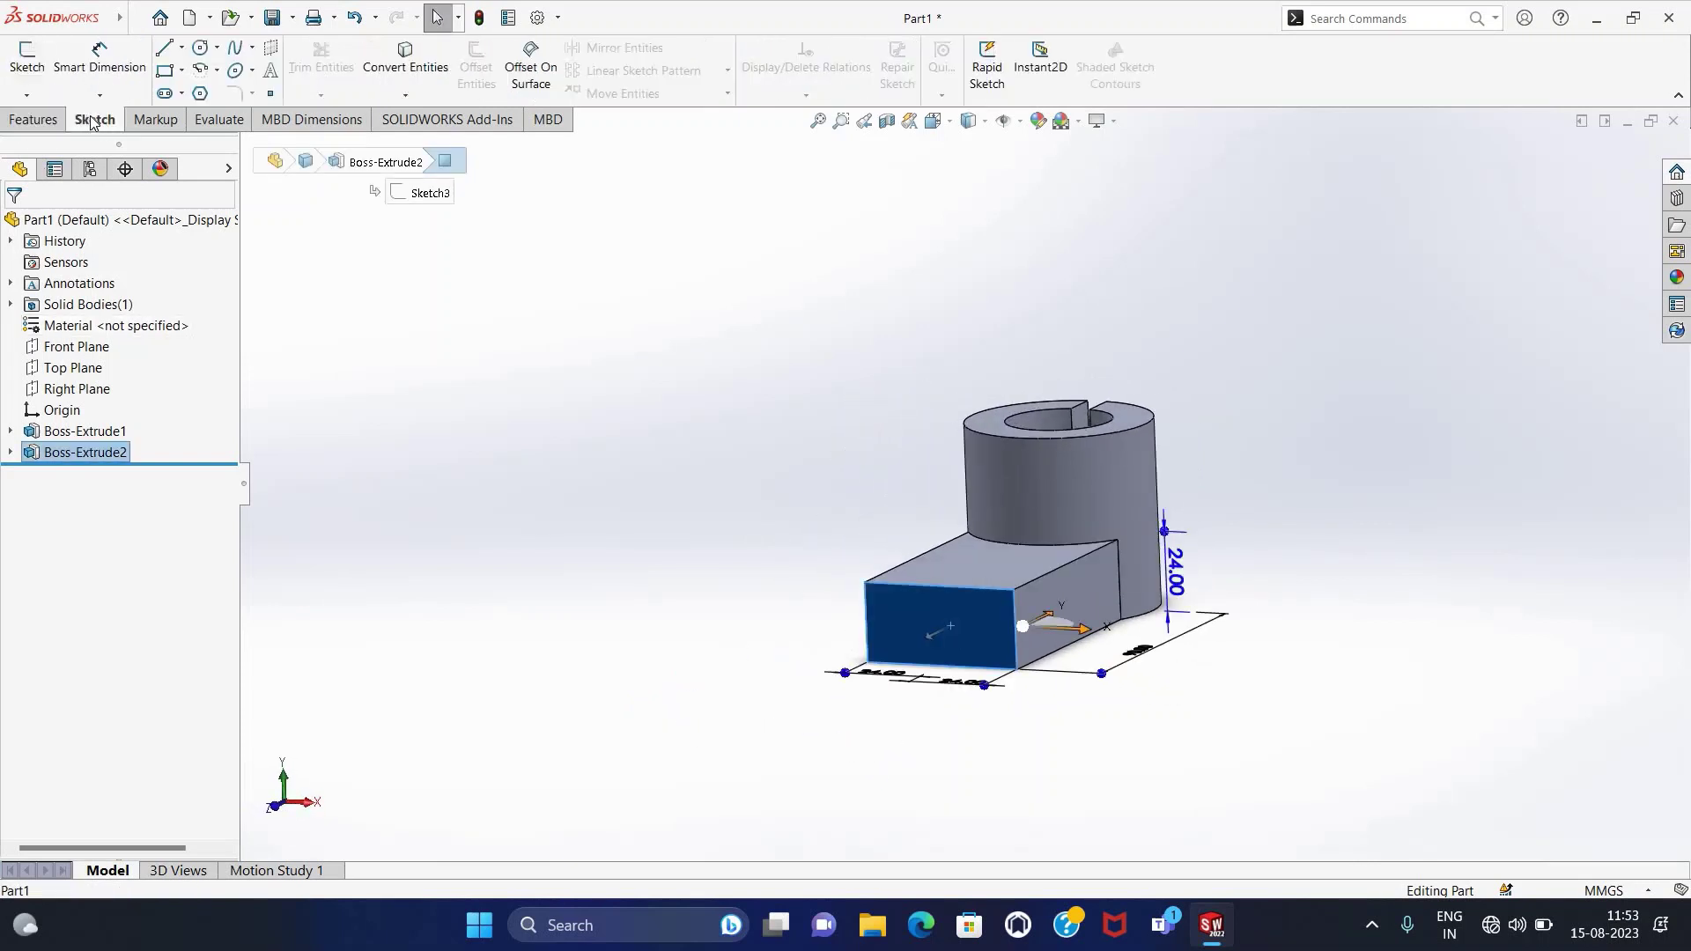
pyautogui.click(27, 61)
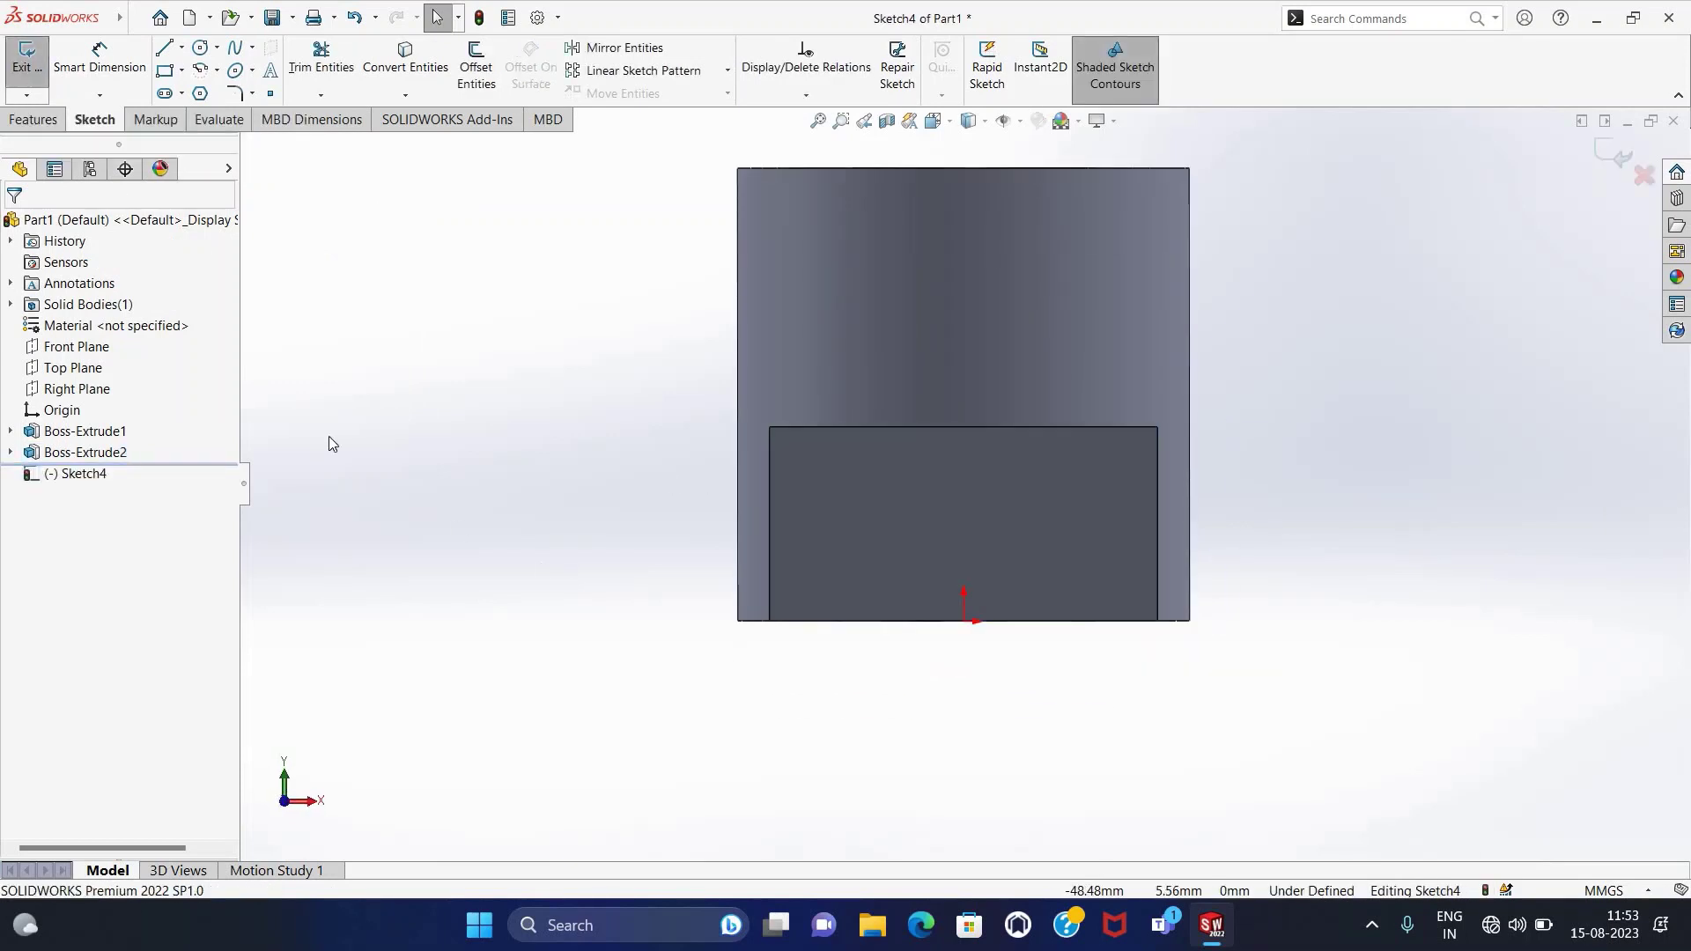
pyautogui.click(200, 49)
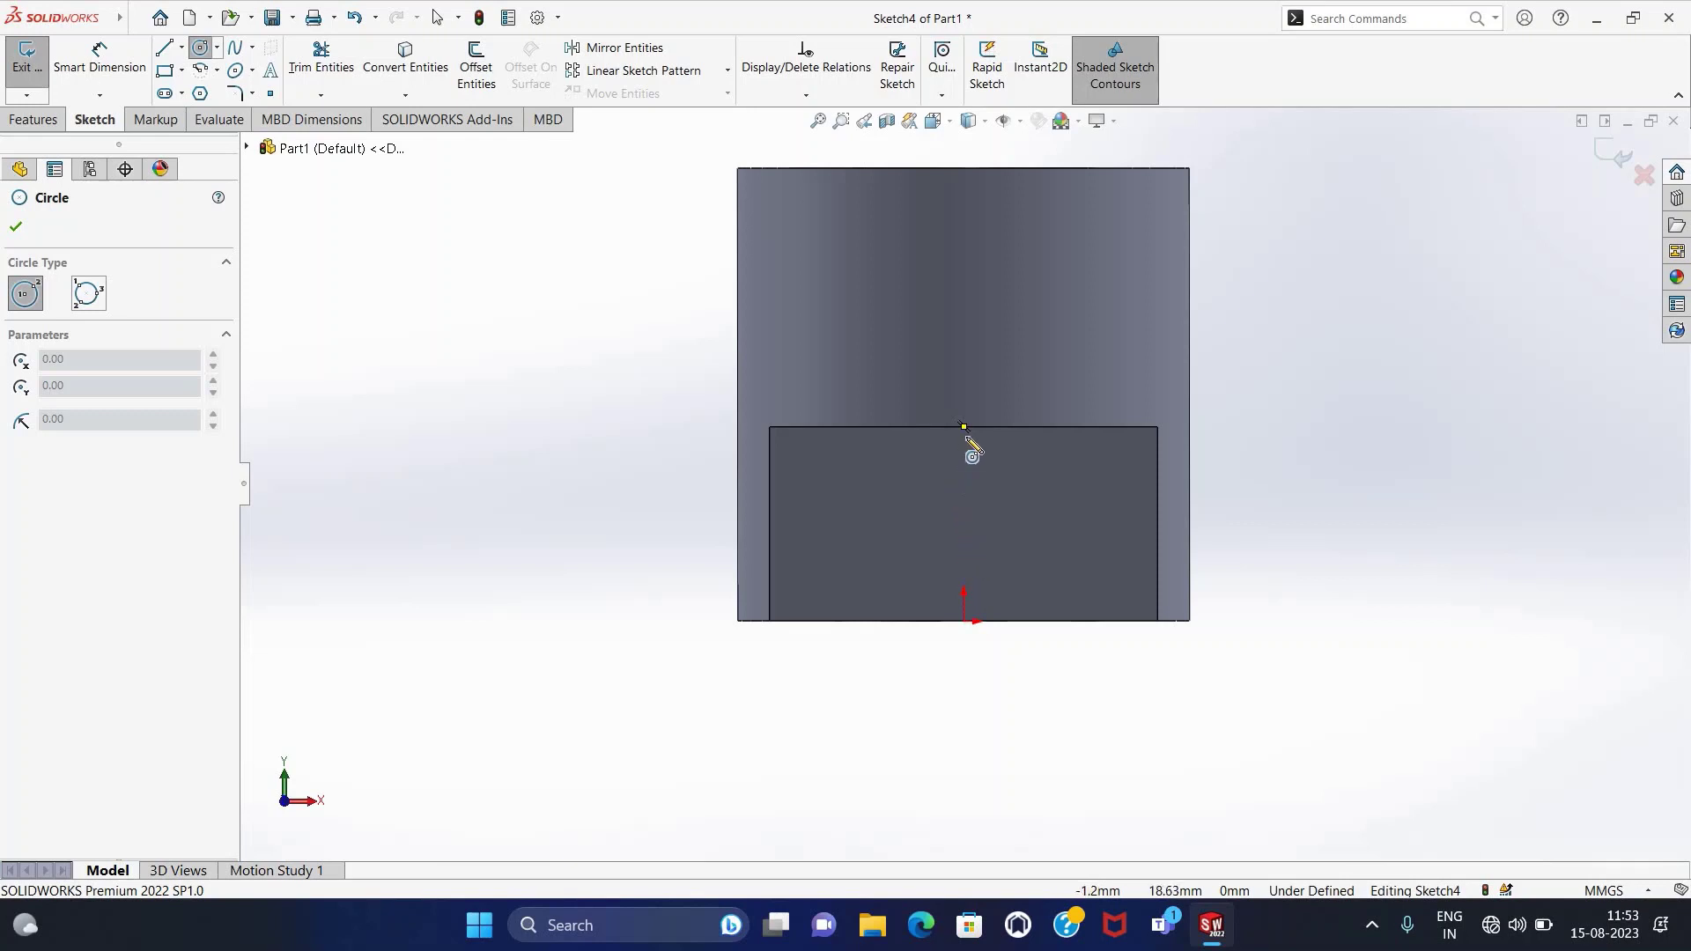
pyautogui.click(963, 427)
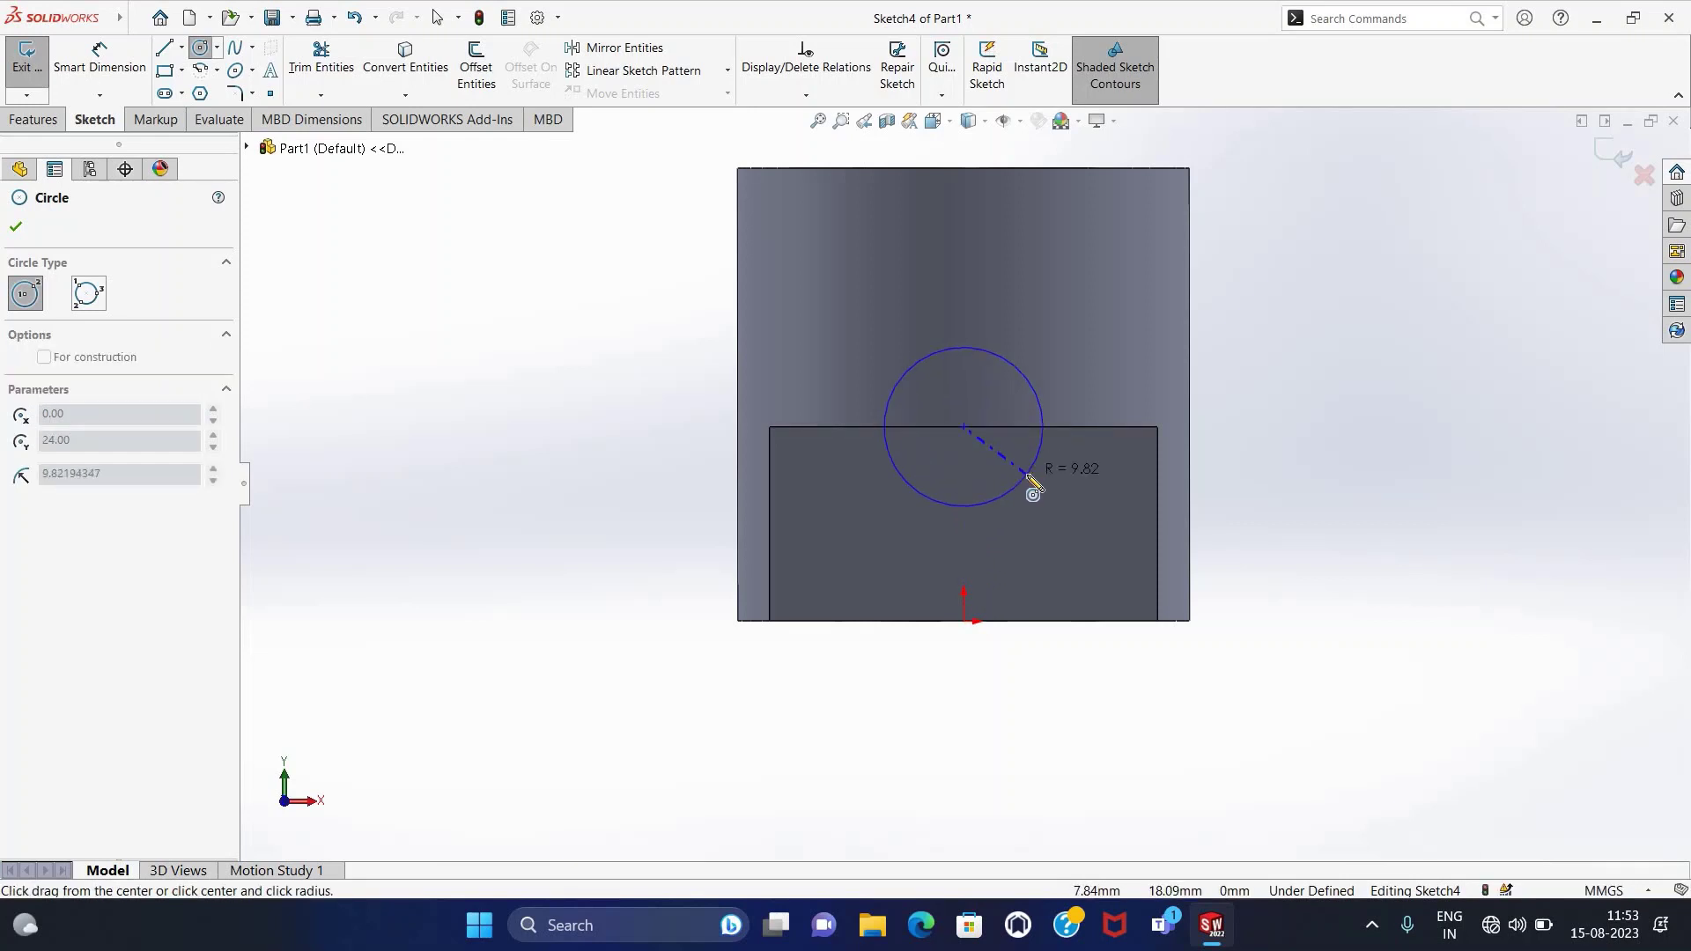
pyautogui.click(1048, 496)
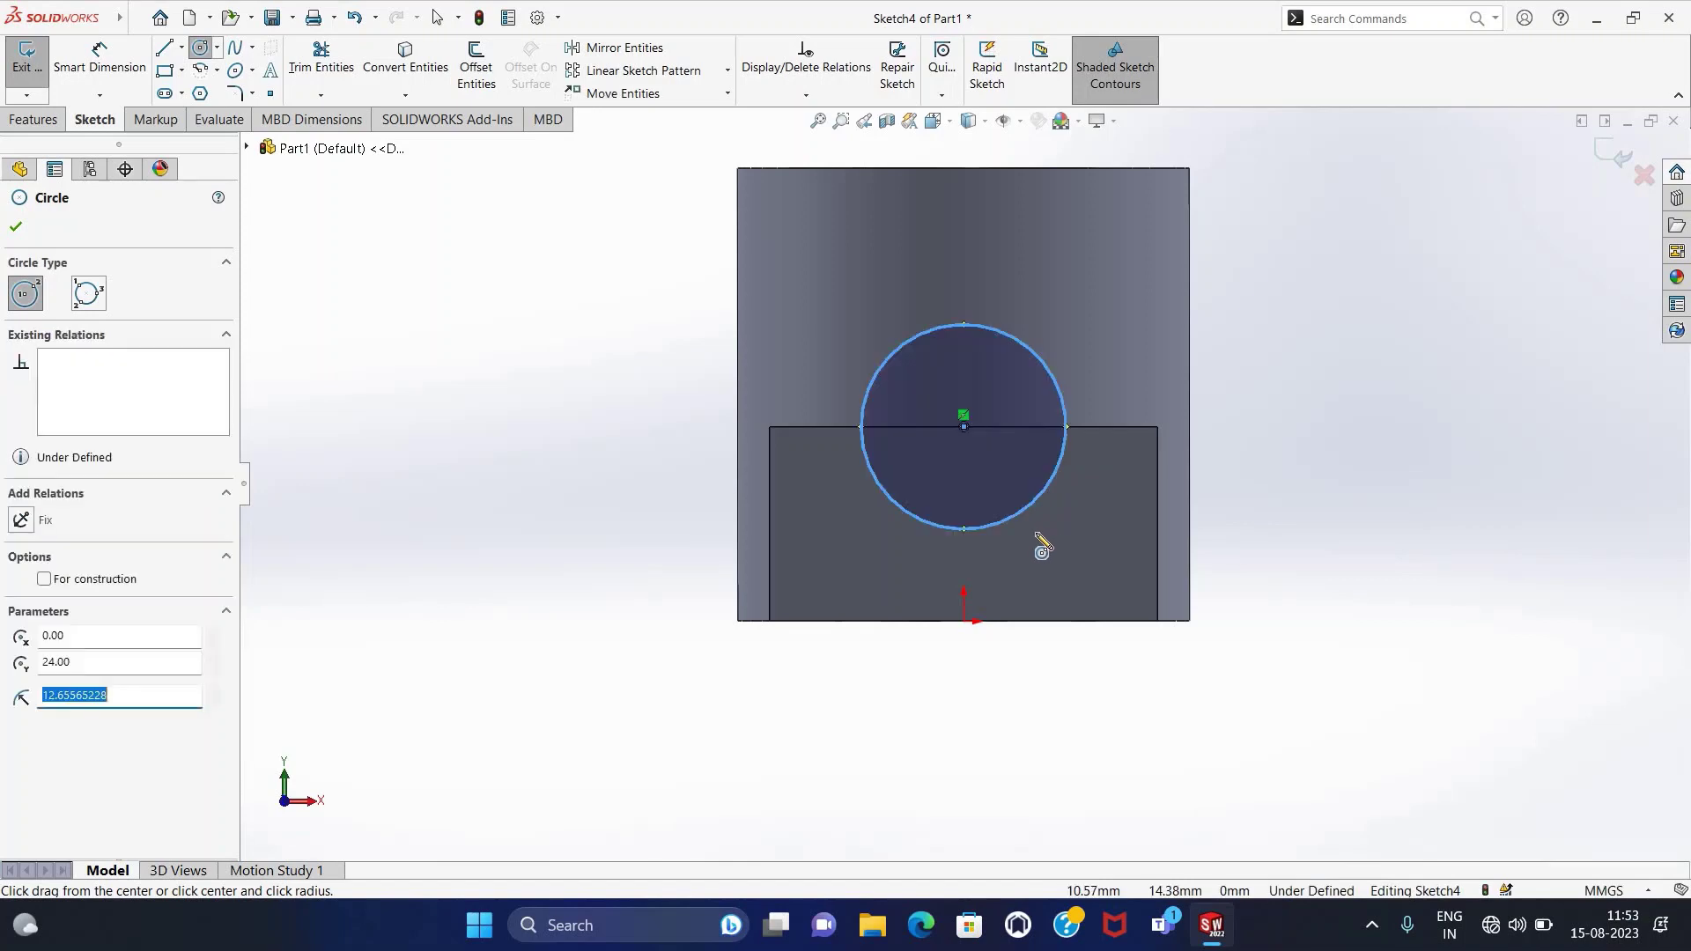
pyautogui.write('16')
pyautogui.press('Return')
pyautogui.press('Escape')
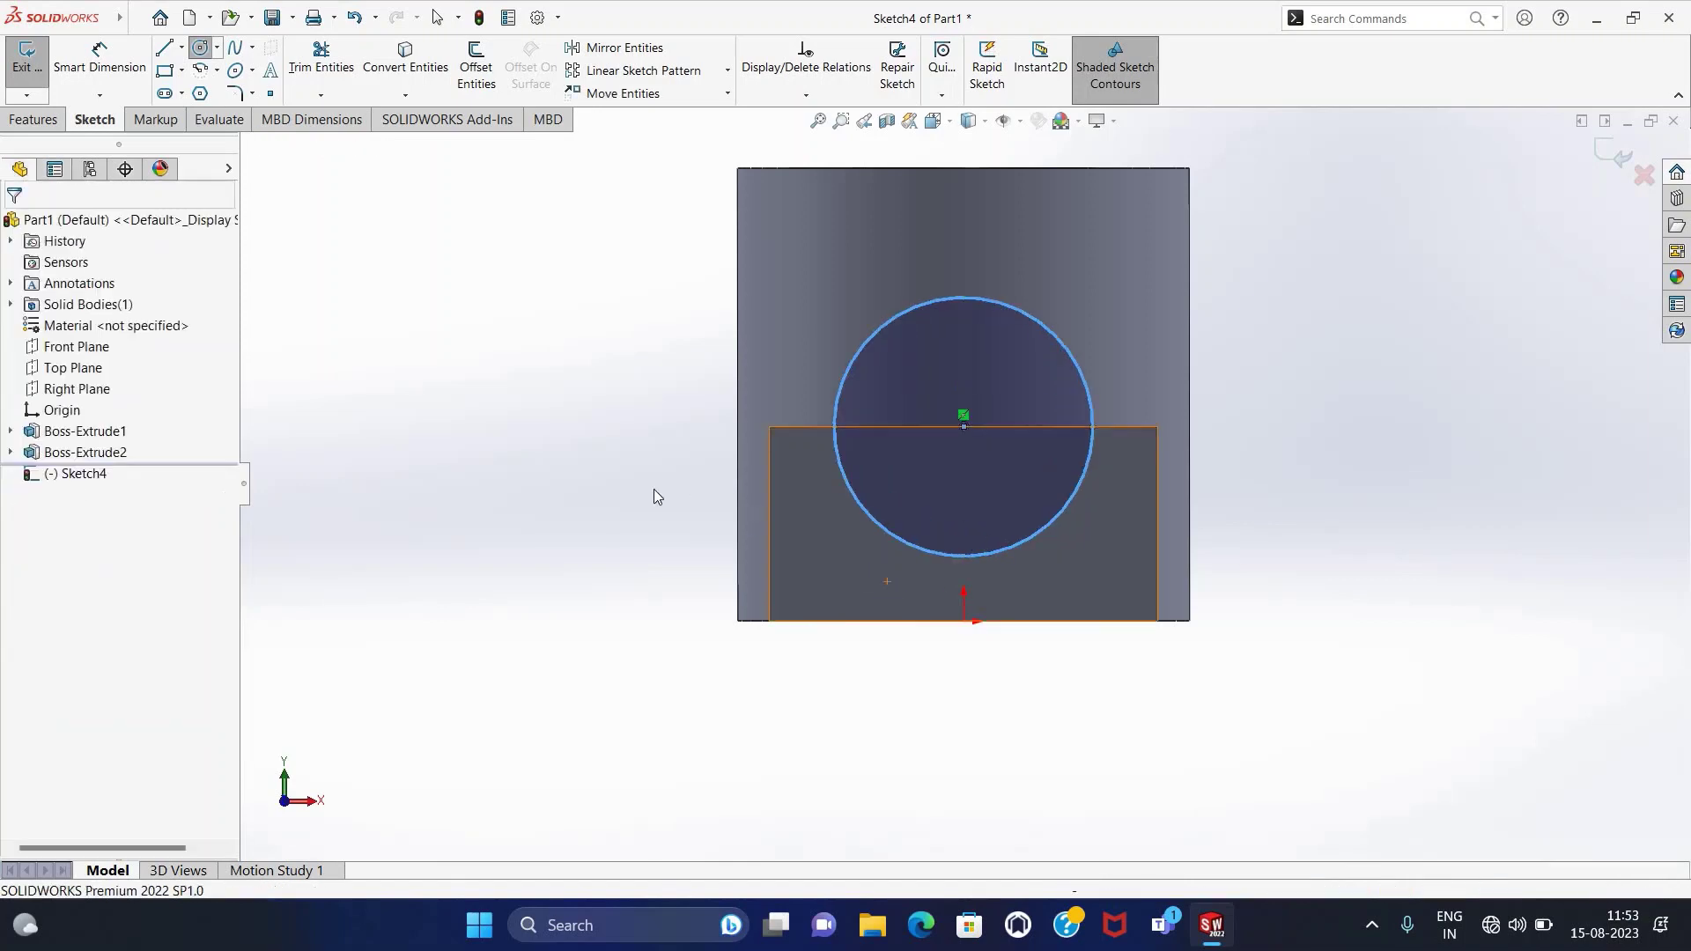
pyautogui.press('d')
pyautogui.click(1085, 396)
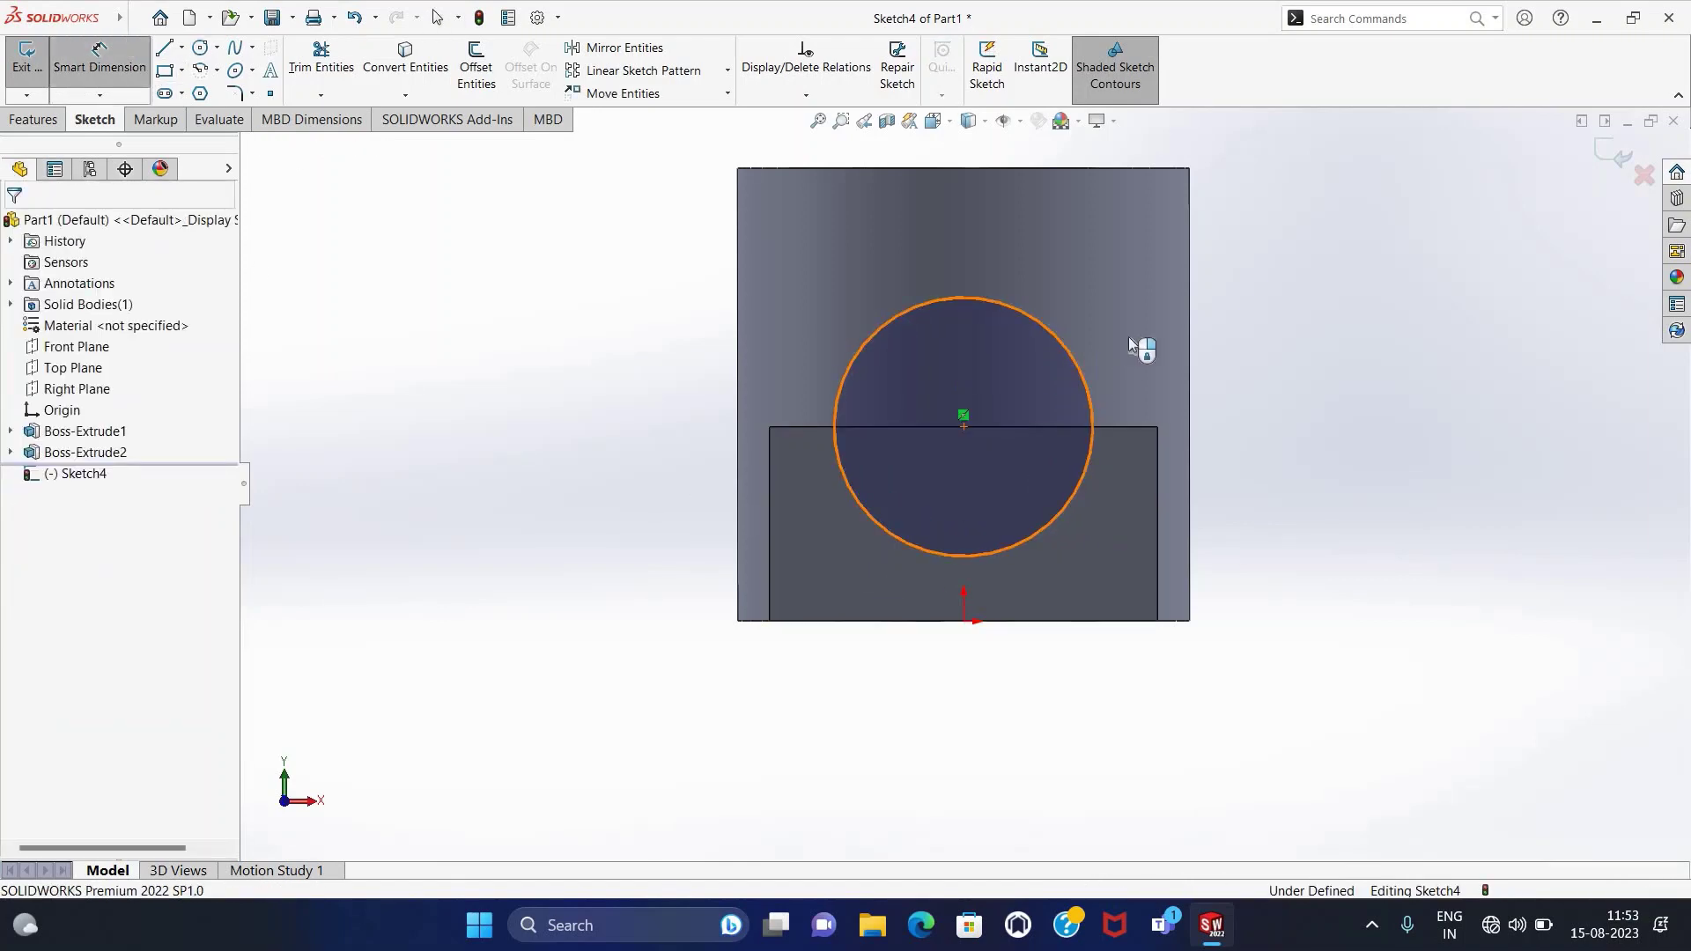
pyautogui.click(1179, 411)
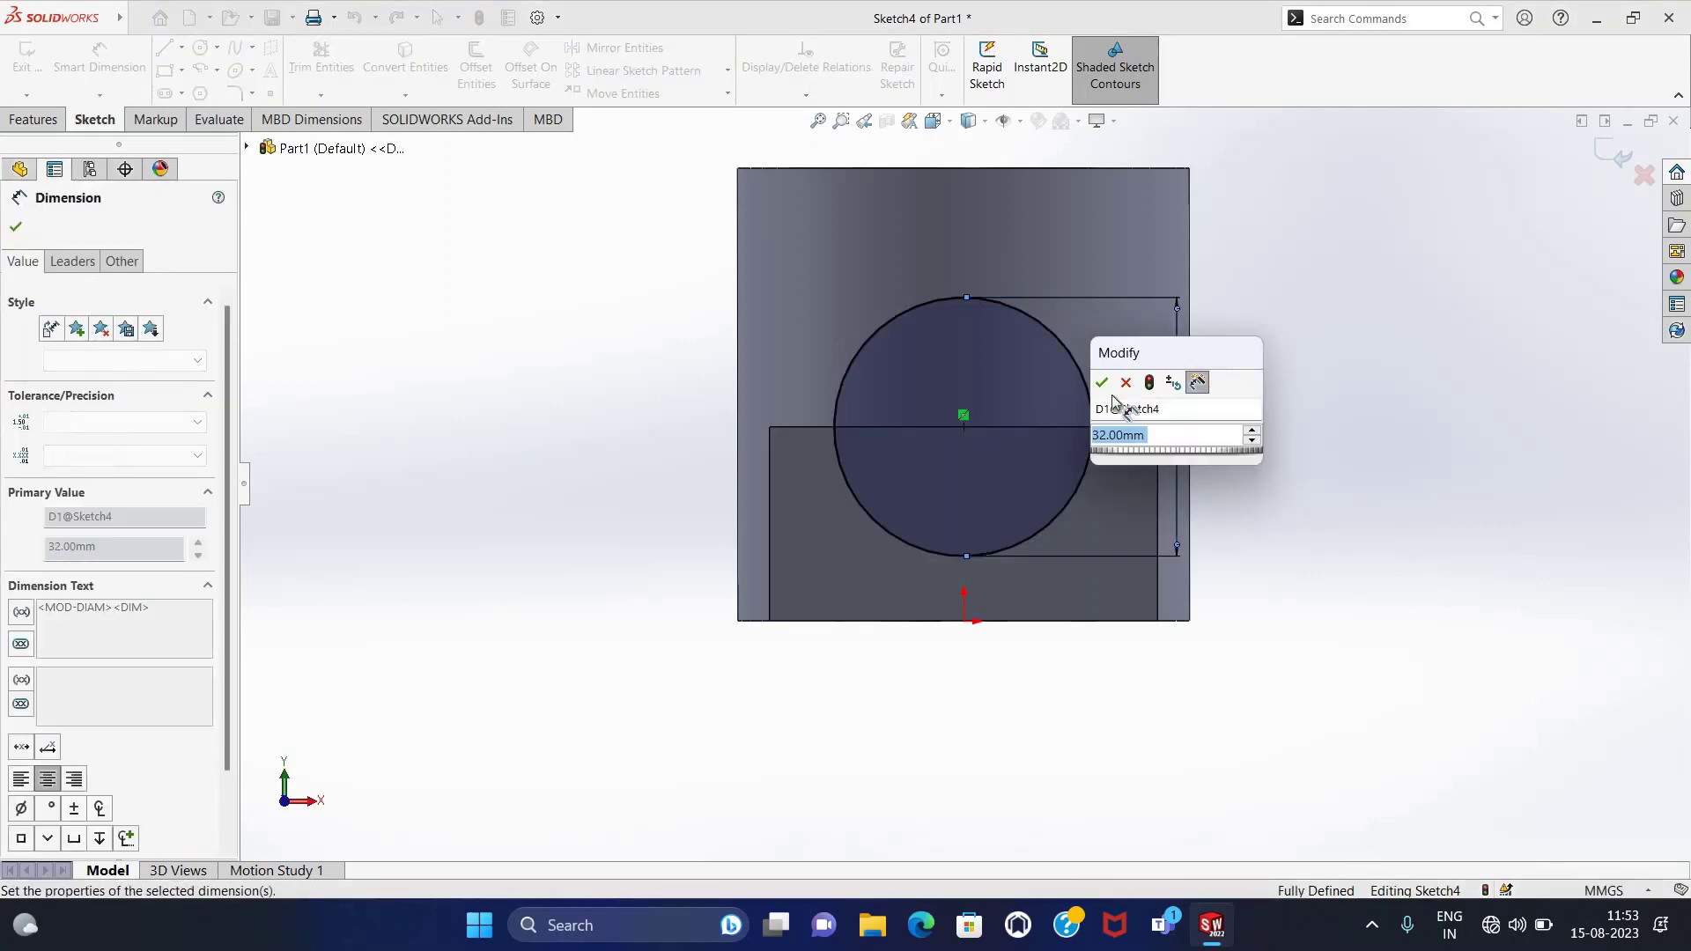
pyautogui.press('Return')
pyautogui.click(148, 81)
# Draw a horizontal line across the circle, trim away its upper arc, and exit the sketch.
pyautogui.click(164, 54)
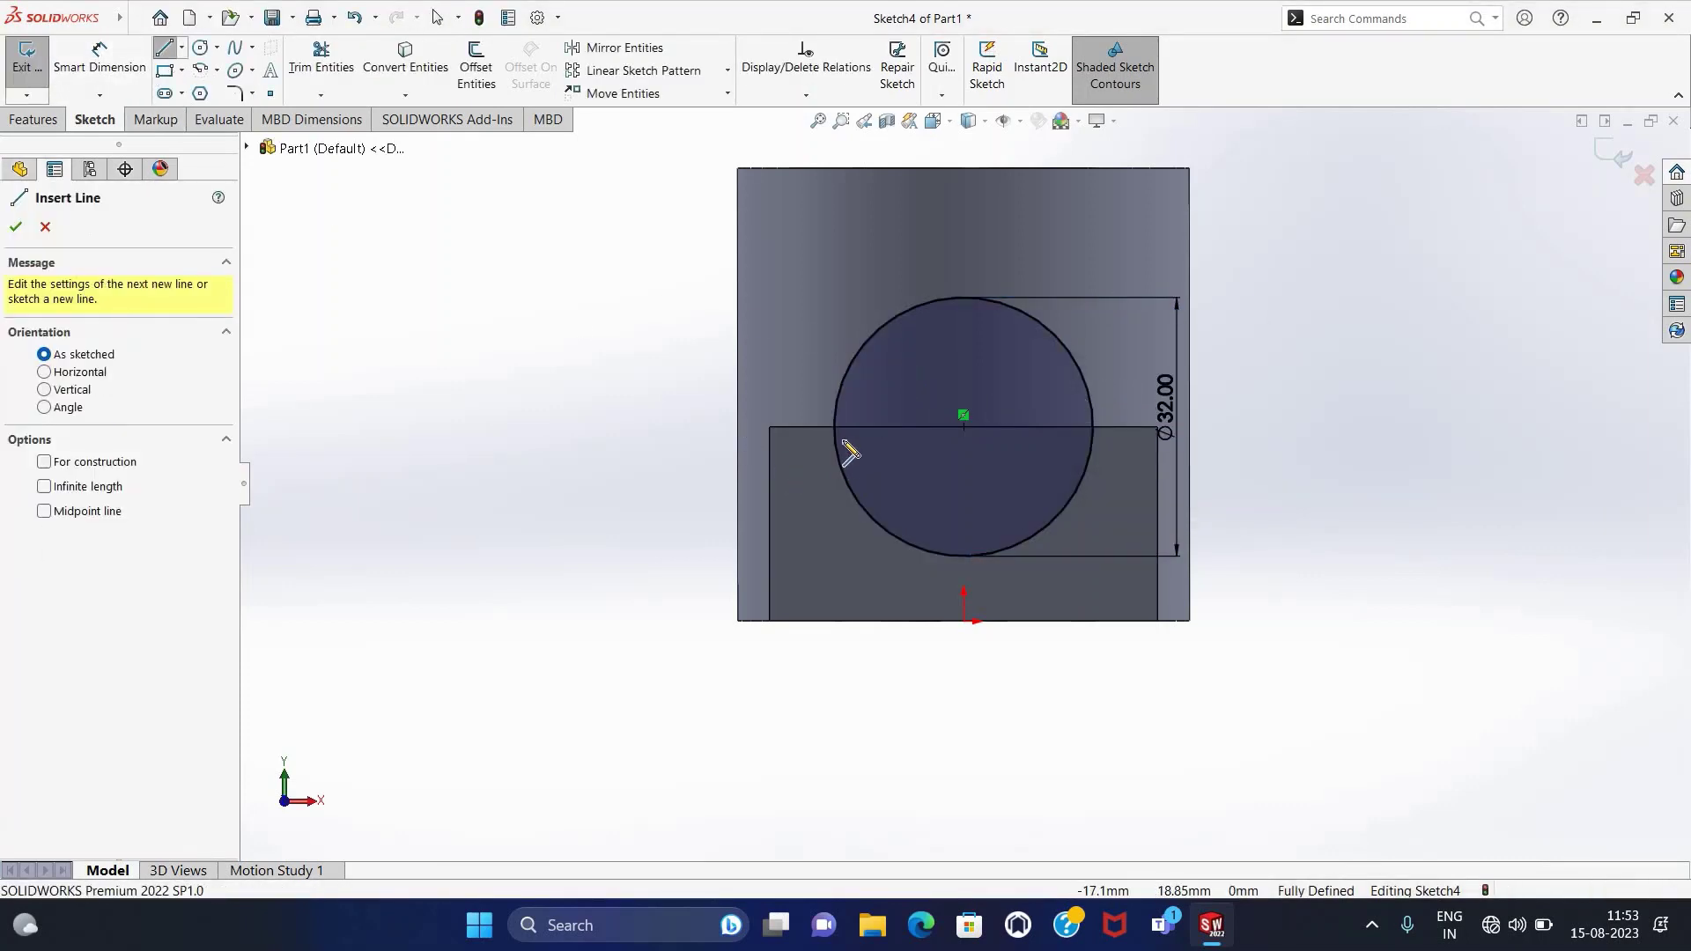
pyautogui.click(834, 427)
pyautogui.click(1092, 428)
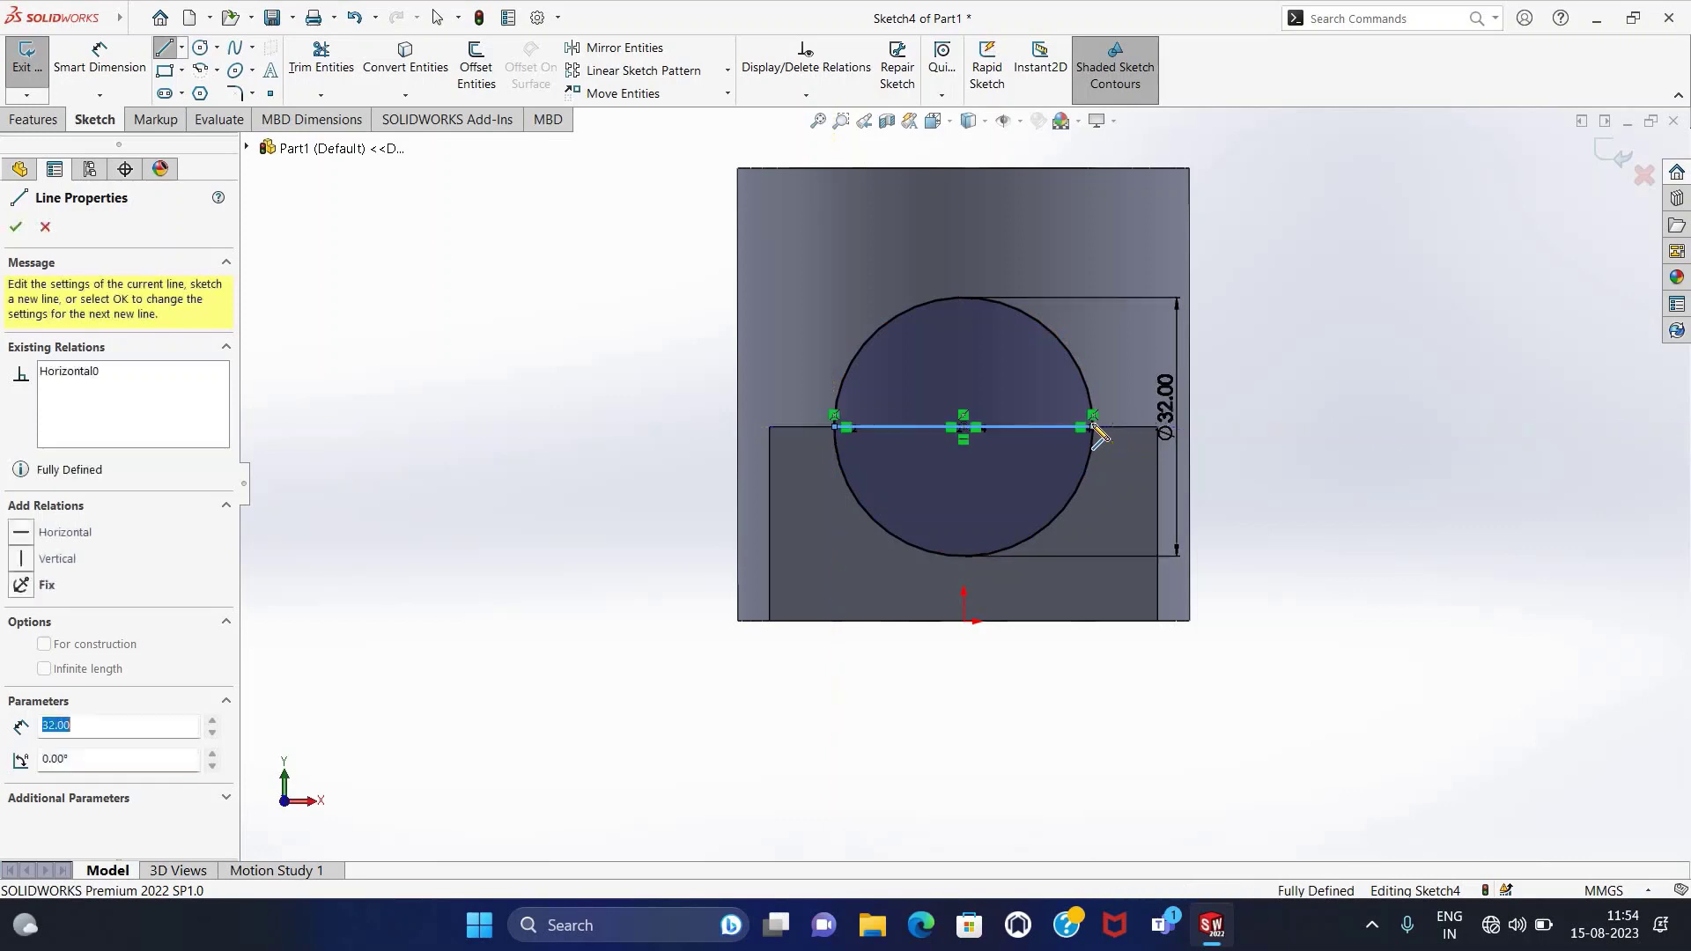
pyautogui.press('Escape')
pyautogui.click(321, 62)
pyautogui.moveTo(819, 385); pyautogui.dragTo(881, 385)
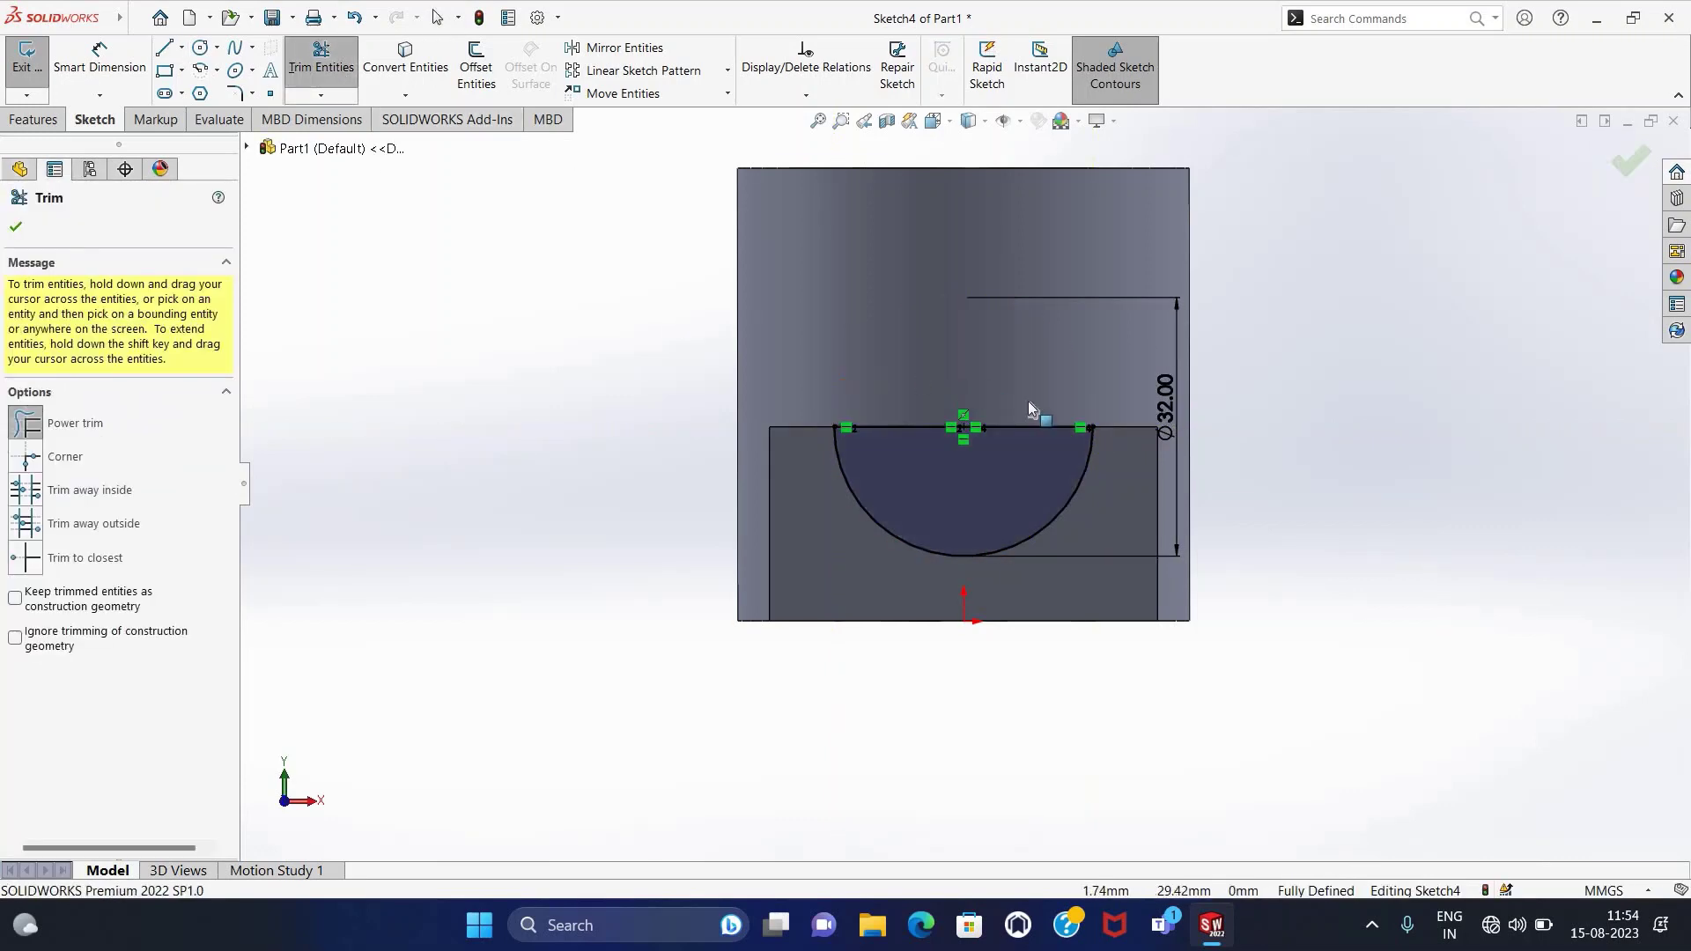
pyautogui.click(26, 61)
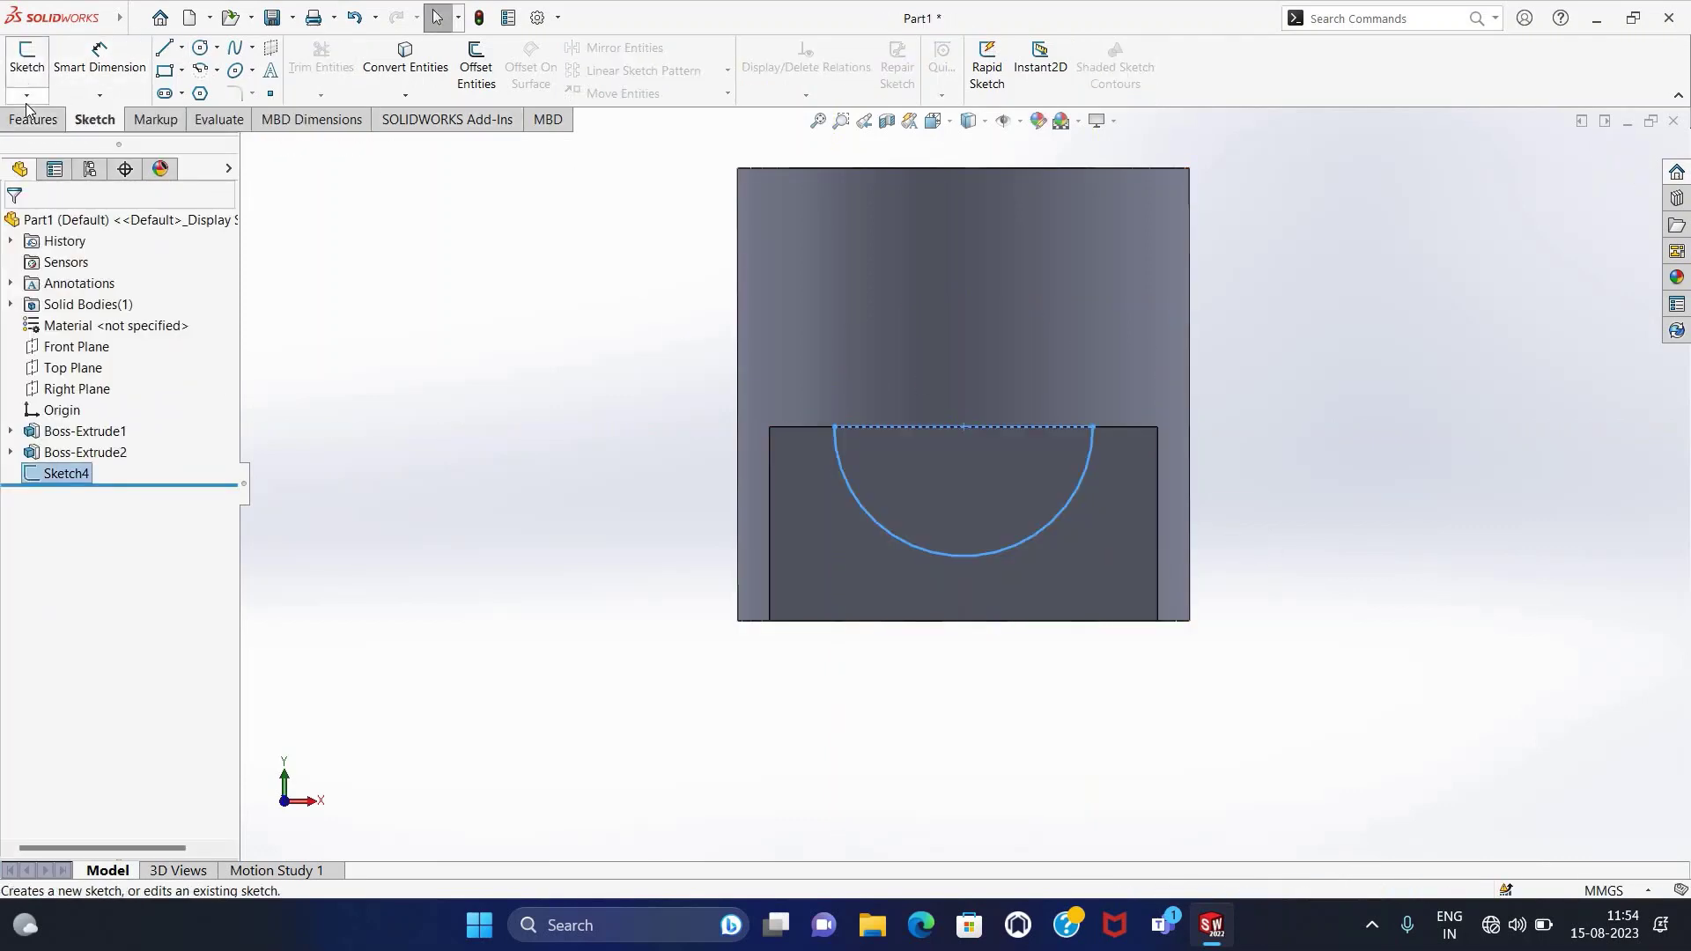
# Extrude-cut the half-circle 40 mm Blind into the block, then fit the part in view.
pyautogui.moveTo(743, 569)
pyautogui.mouseDown(button='middle')
pyautogui.moveTo(744, 685)
pyautogui.moveTo(702, 758)
pyautogui.mouseUp(button='middle')
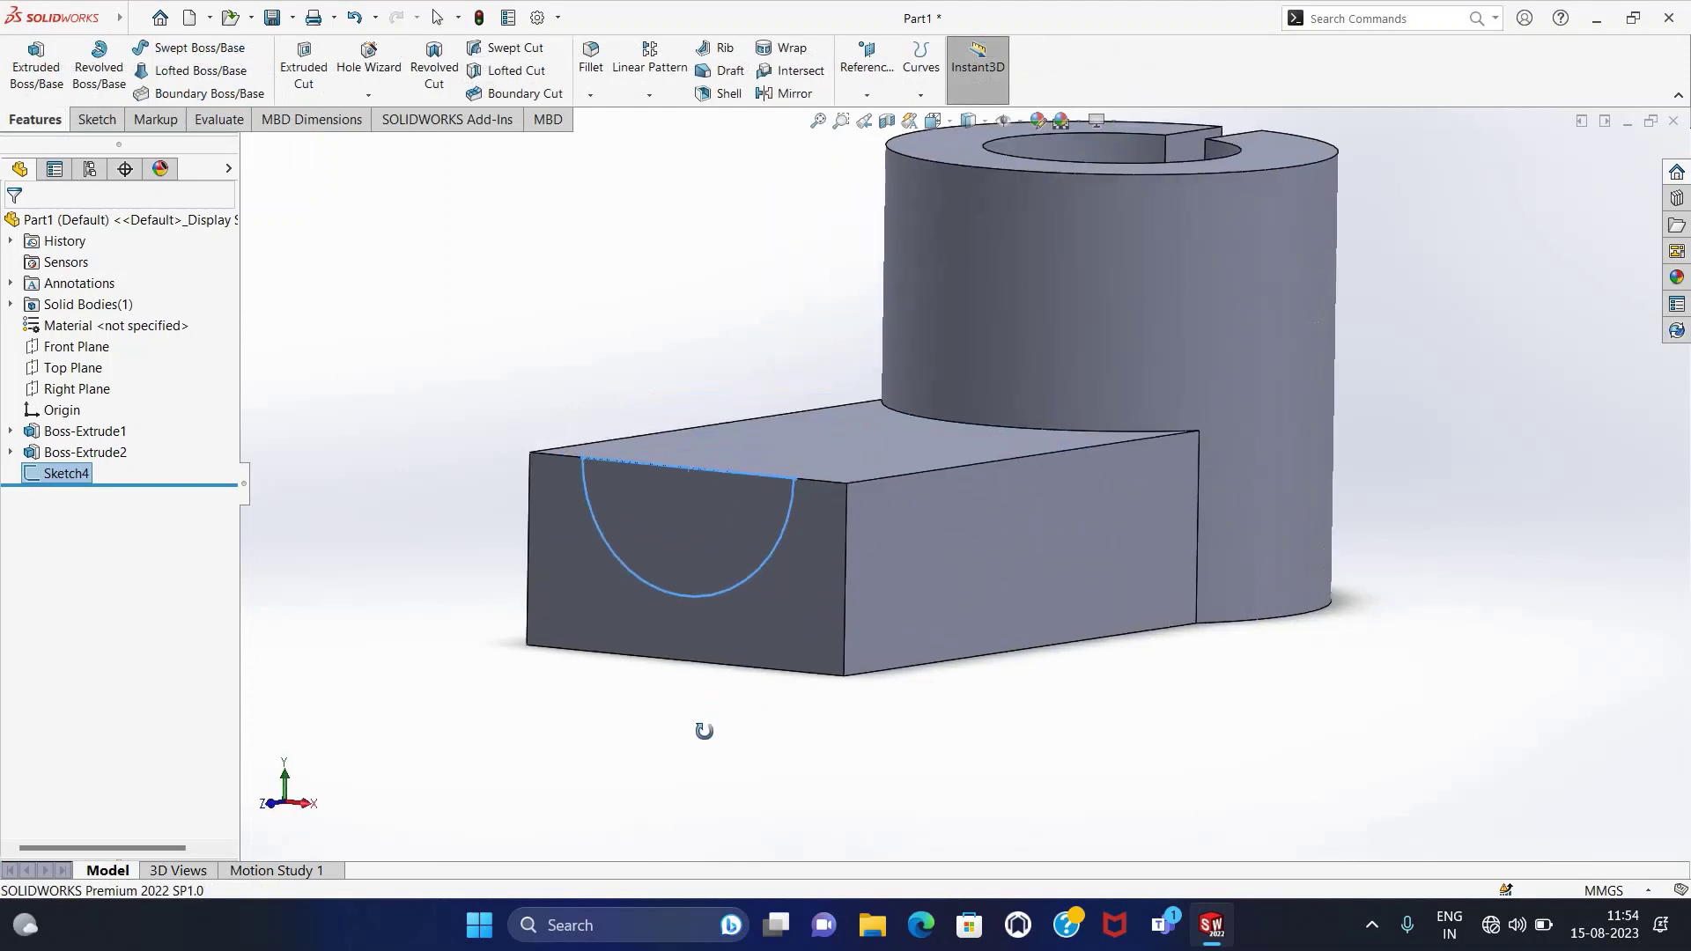
pyautogui.click(291, 63)
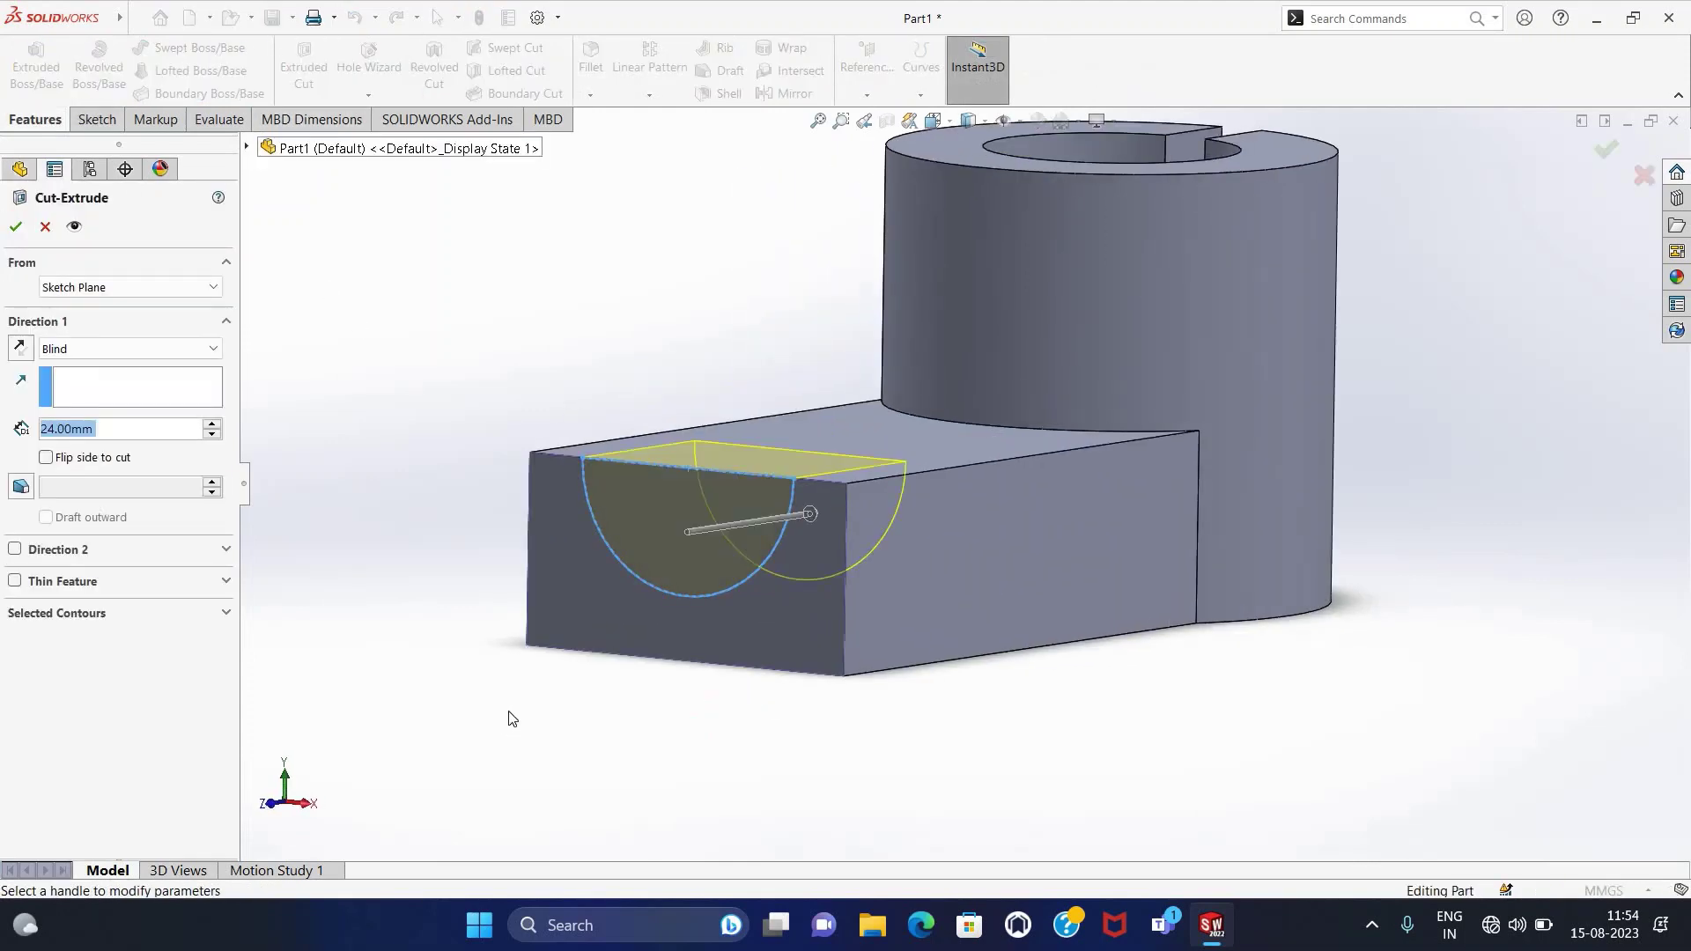
pyautogui.moveTo(494, 687); pyautogui.dragTo(638, 640, button='middle')
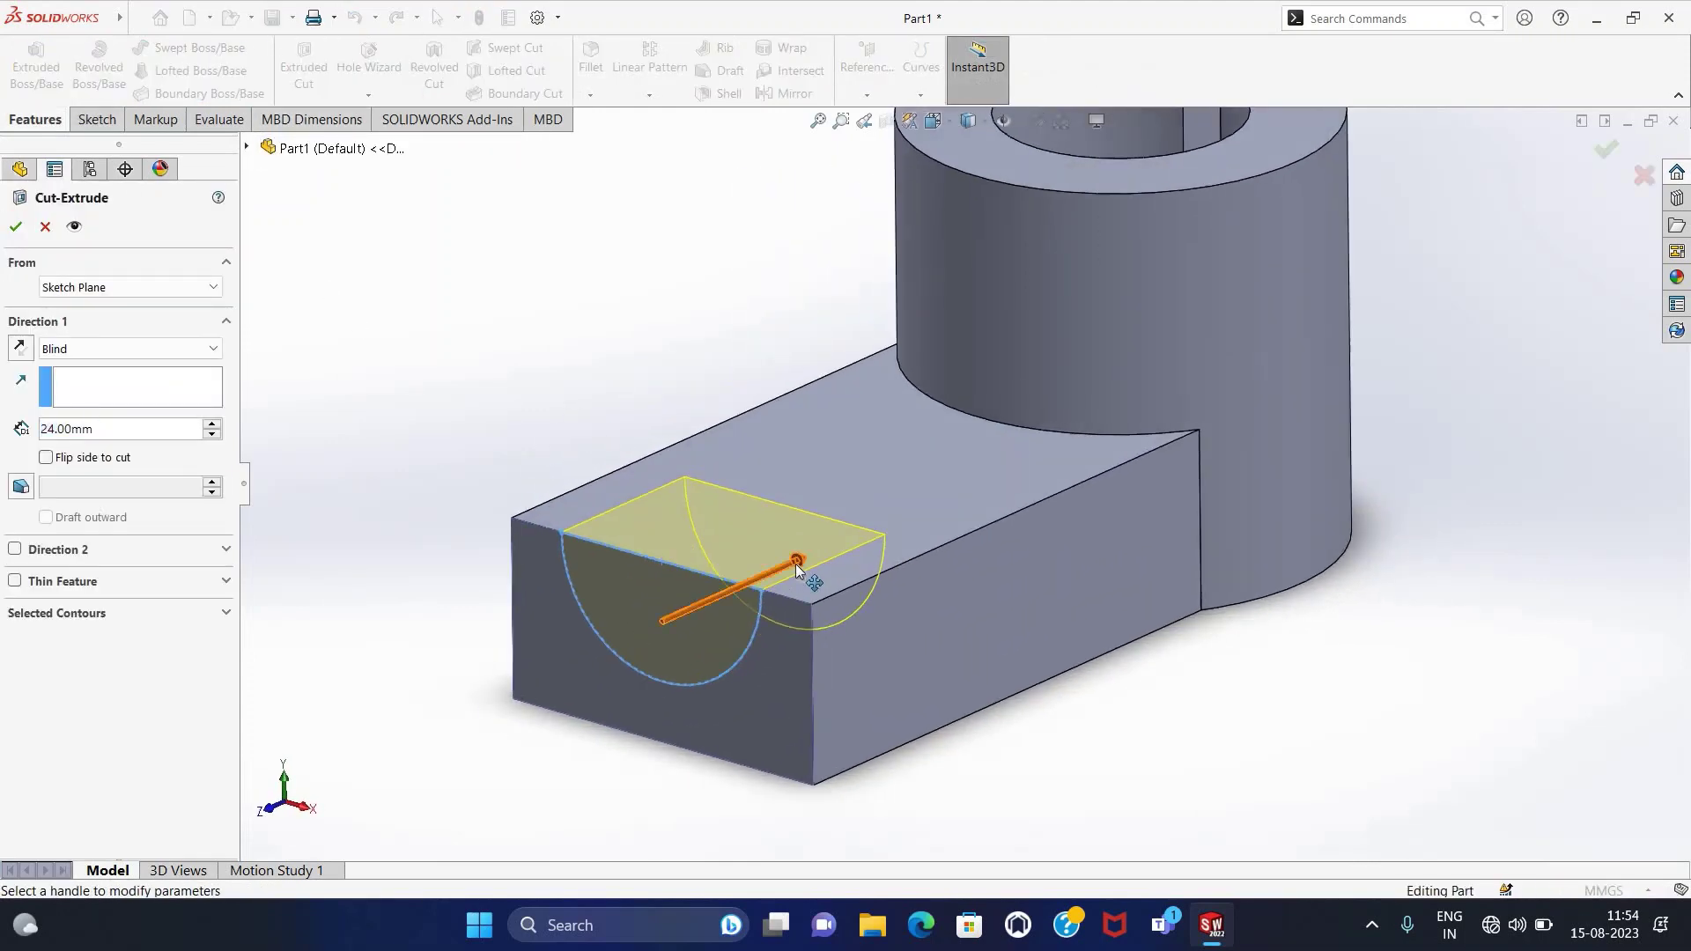
pyautogui.moveTo(795, 563); pyautogui.dragTo(853, 534)
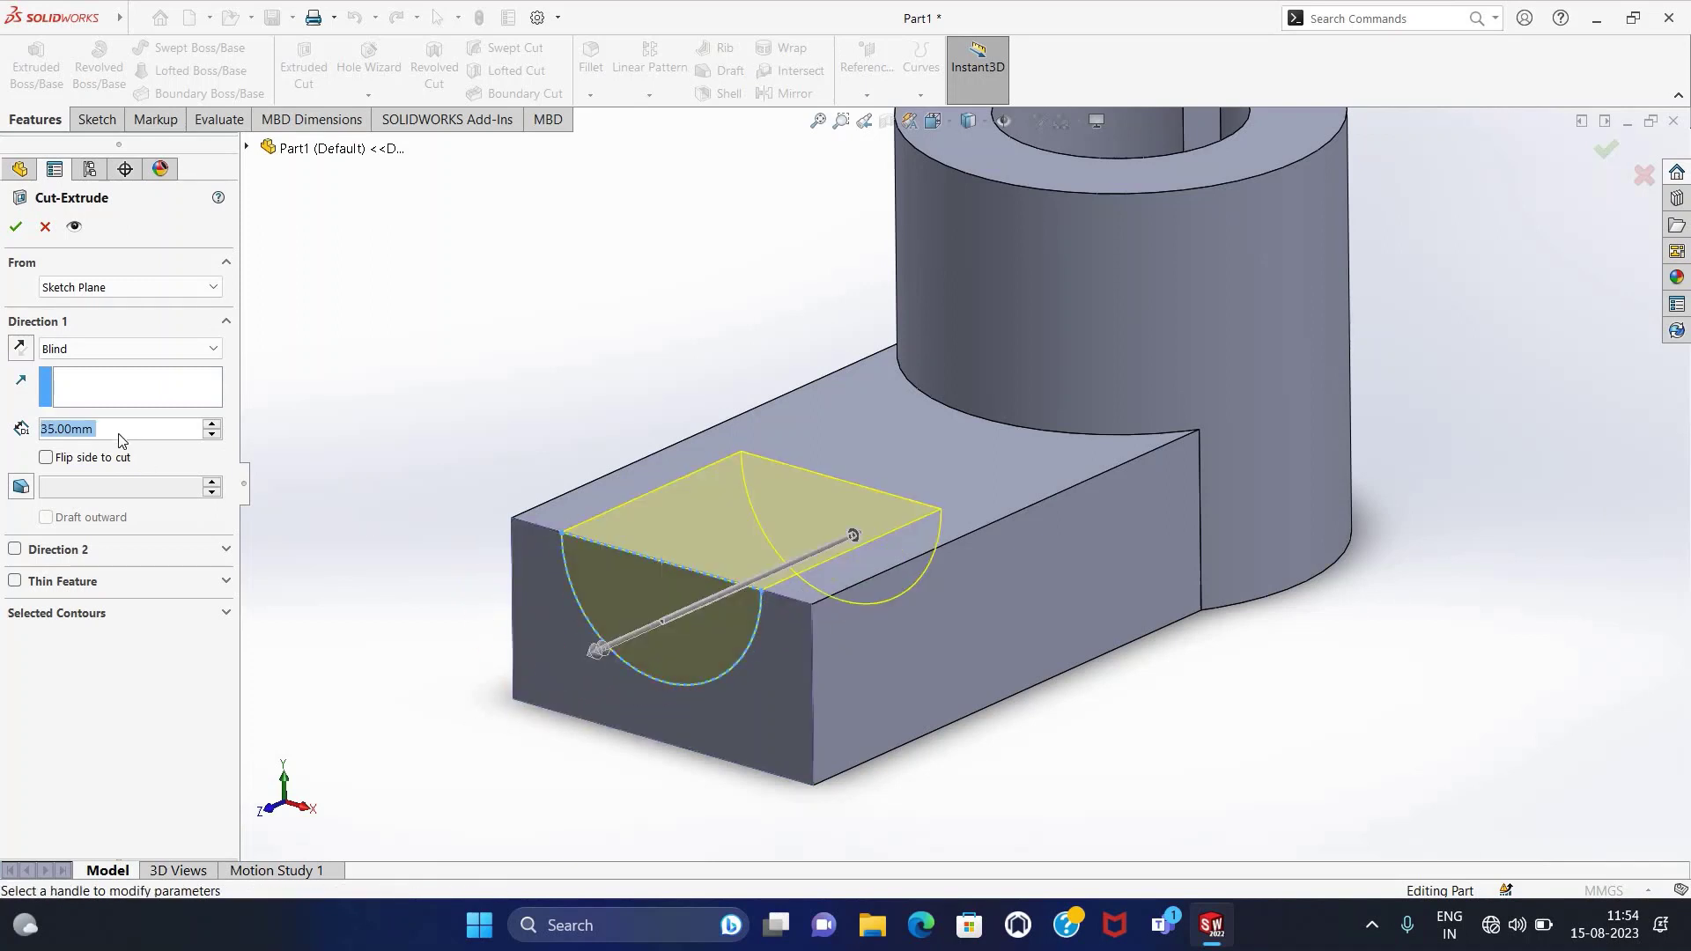
pyautogui.write('40')
pyautogui.press('Return')
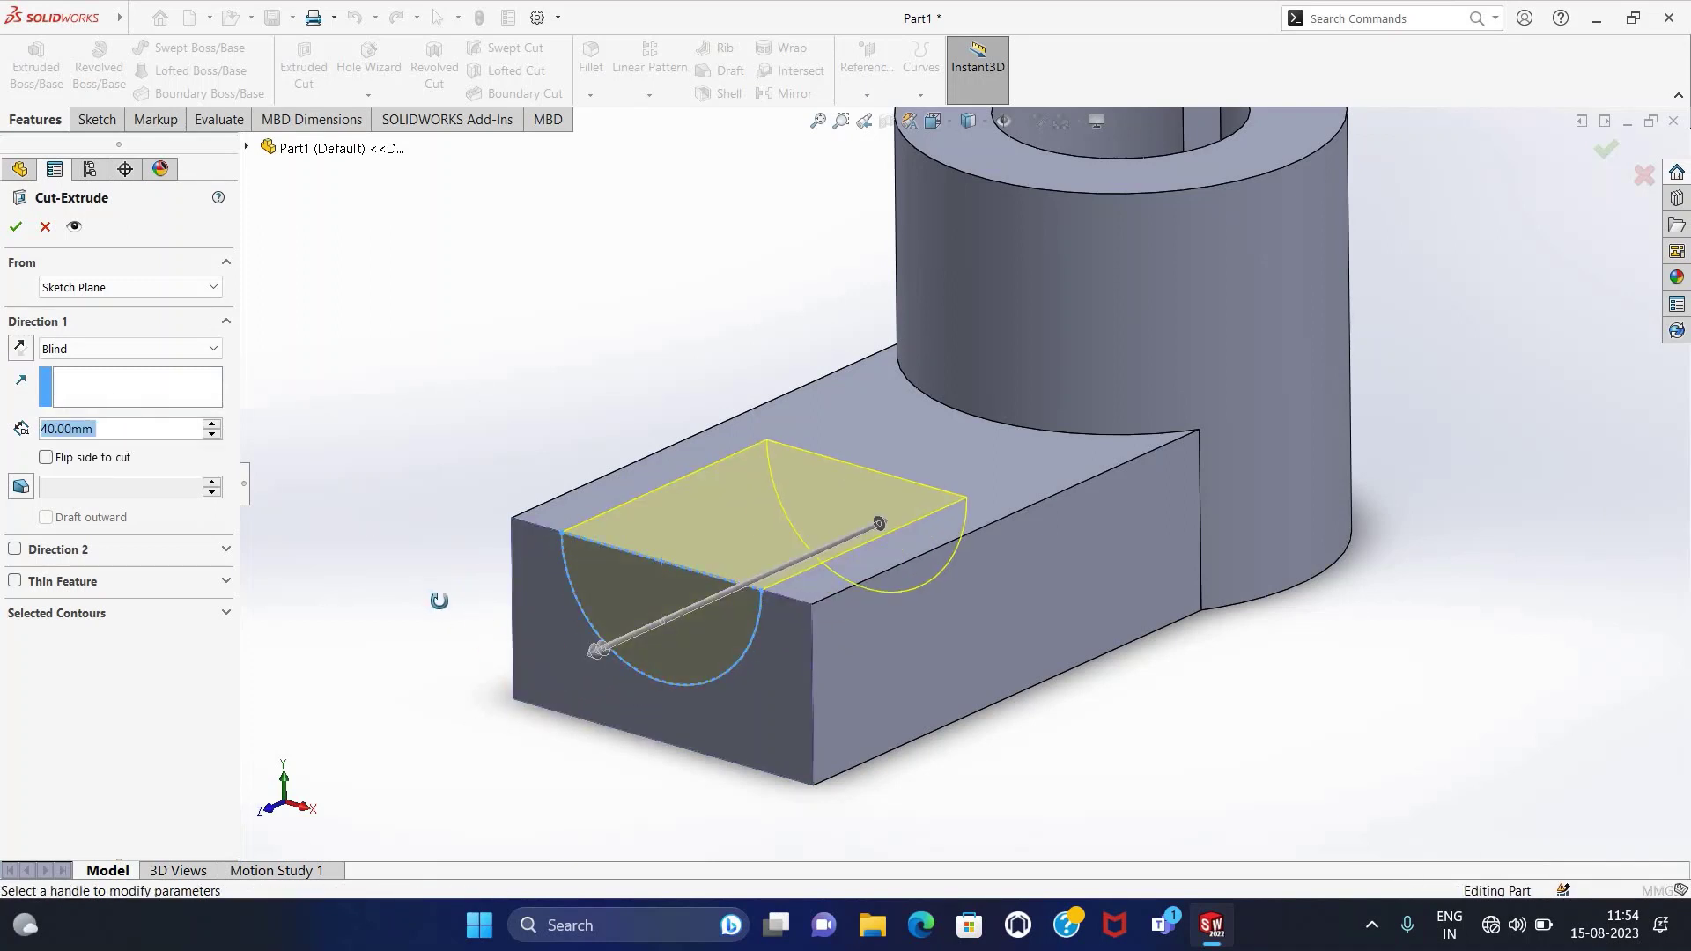
pyautogui.moveTo(439, 601); pyautogui.dragTo(467, 590, button='middle')
pyautogui.press('Return')
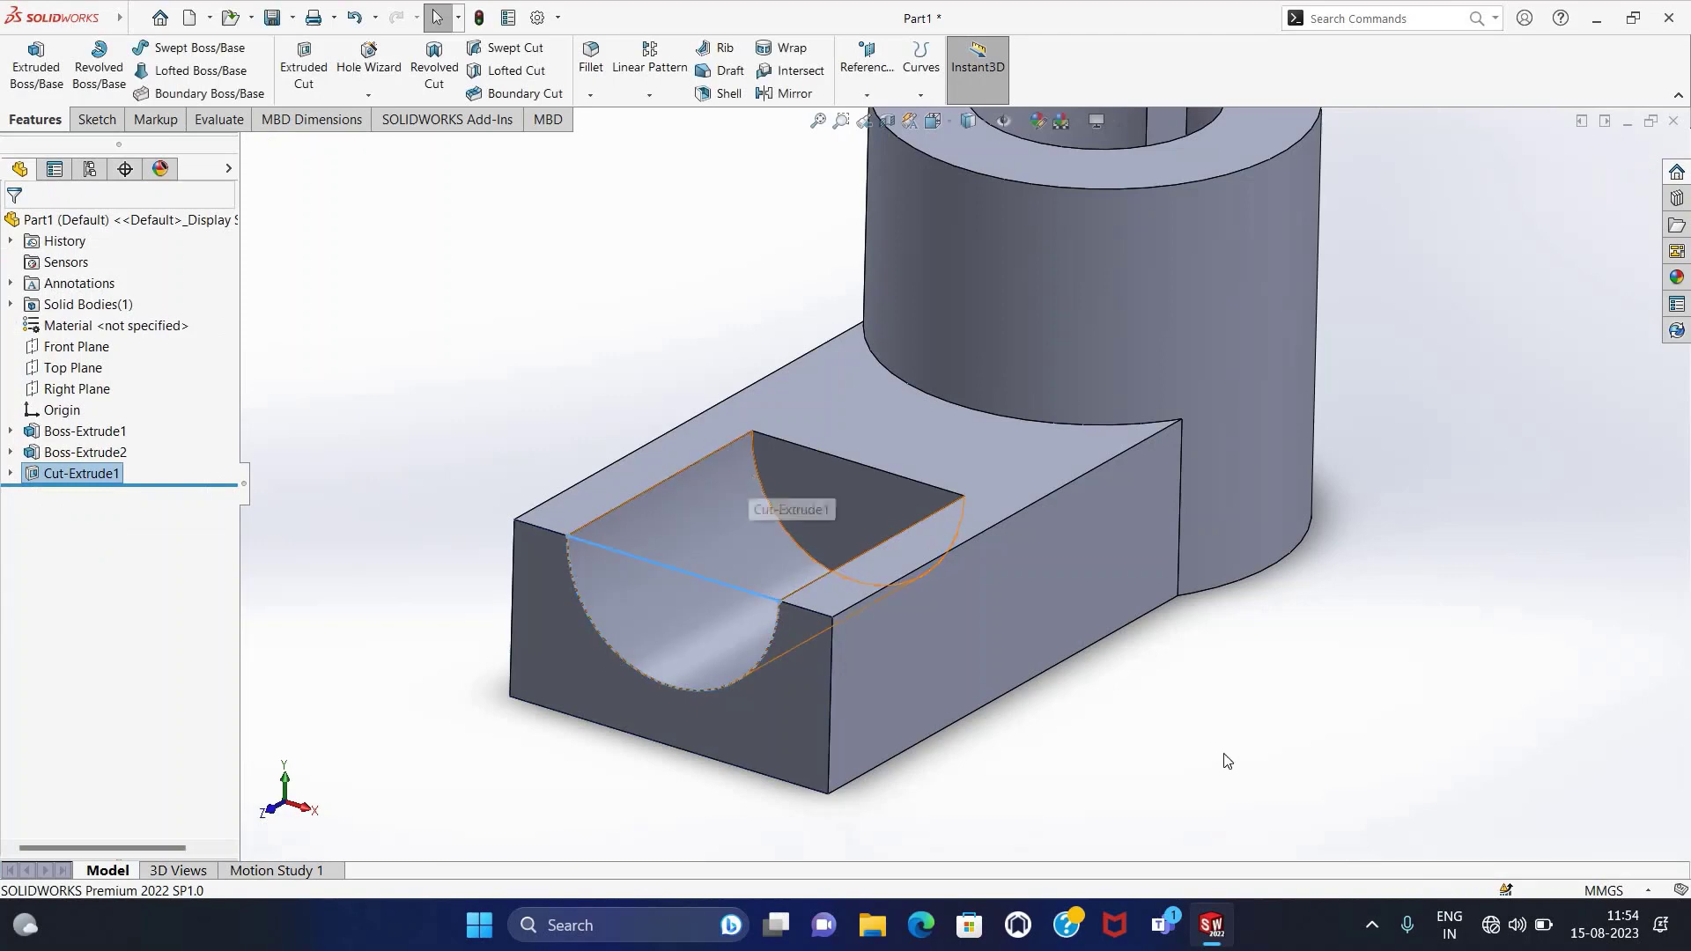
pyautogui.press('f')
pyautogui.moveTo(1248, 665); pyautogui.dragTo(1250, 649, button='middle')
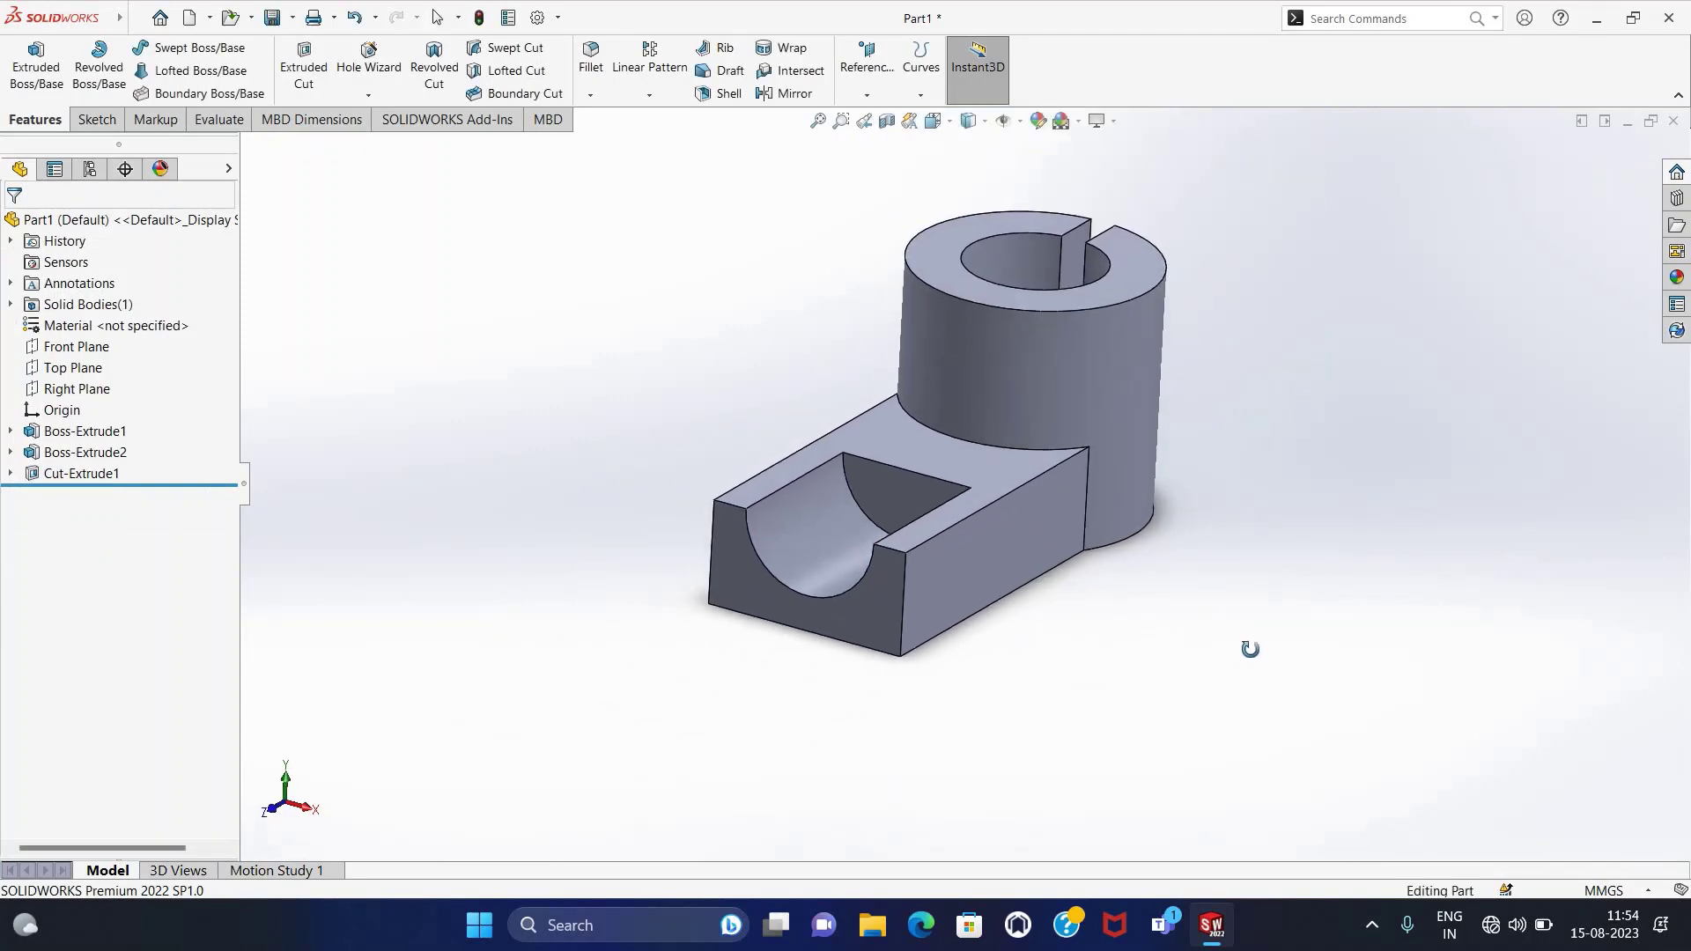
# Save the finished part as Part2 in the CAD\Solidworks folder.
pyautogui.click(821, 121)
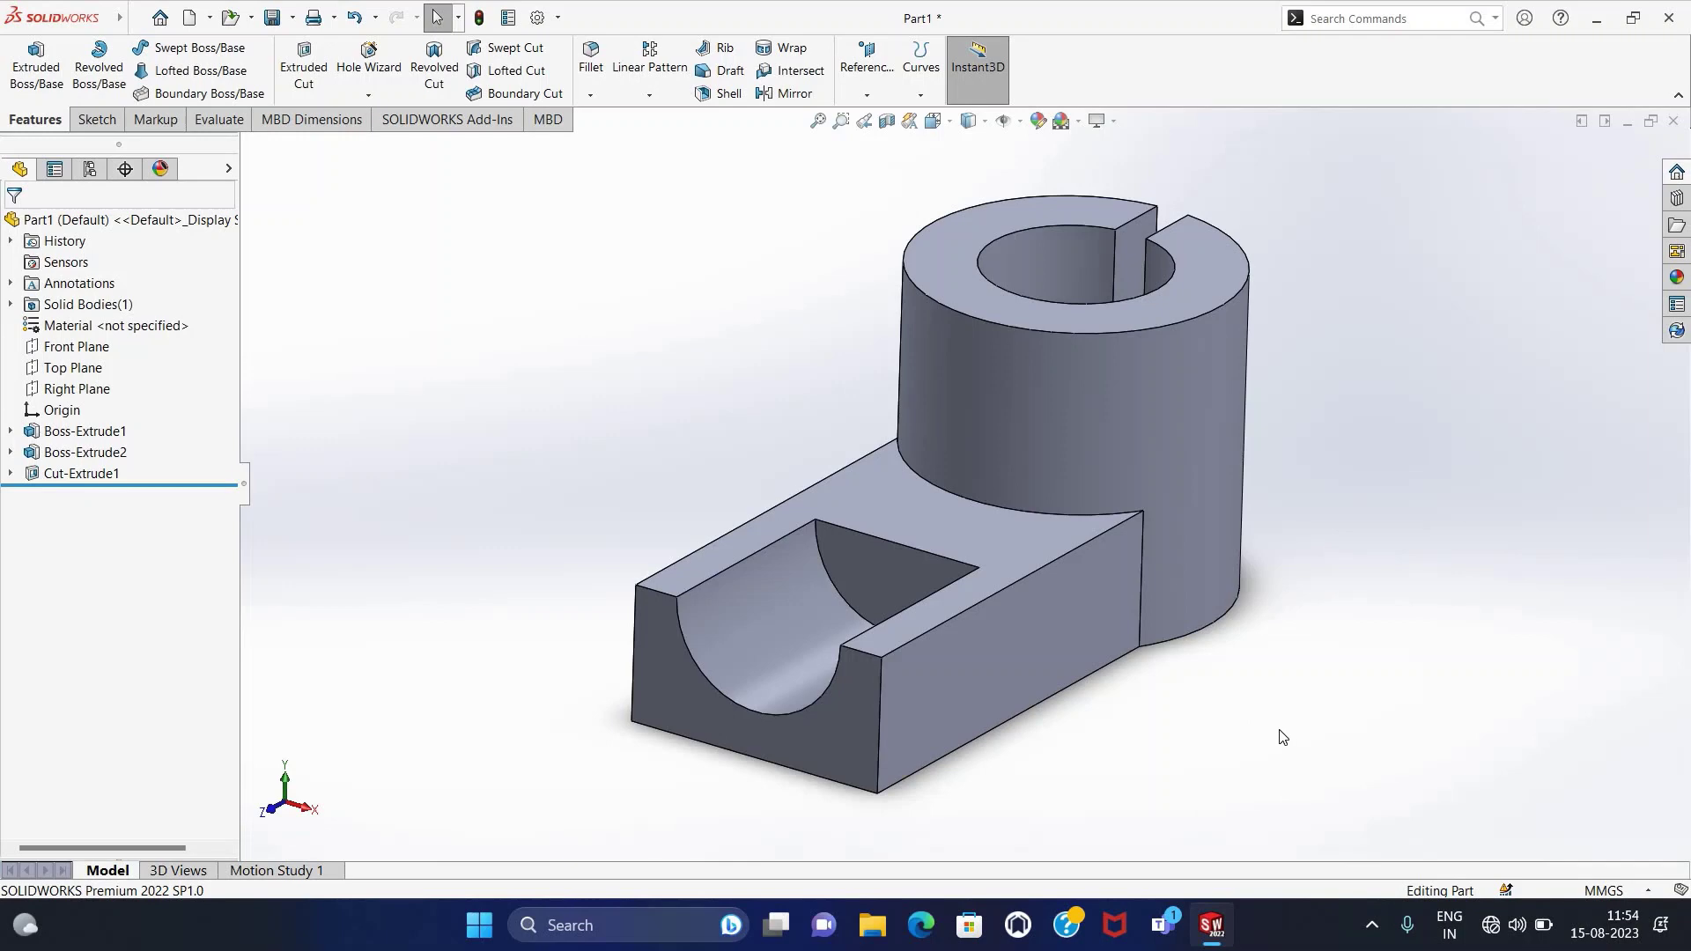
pyautogui.click(282, 22)
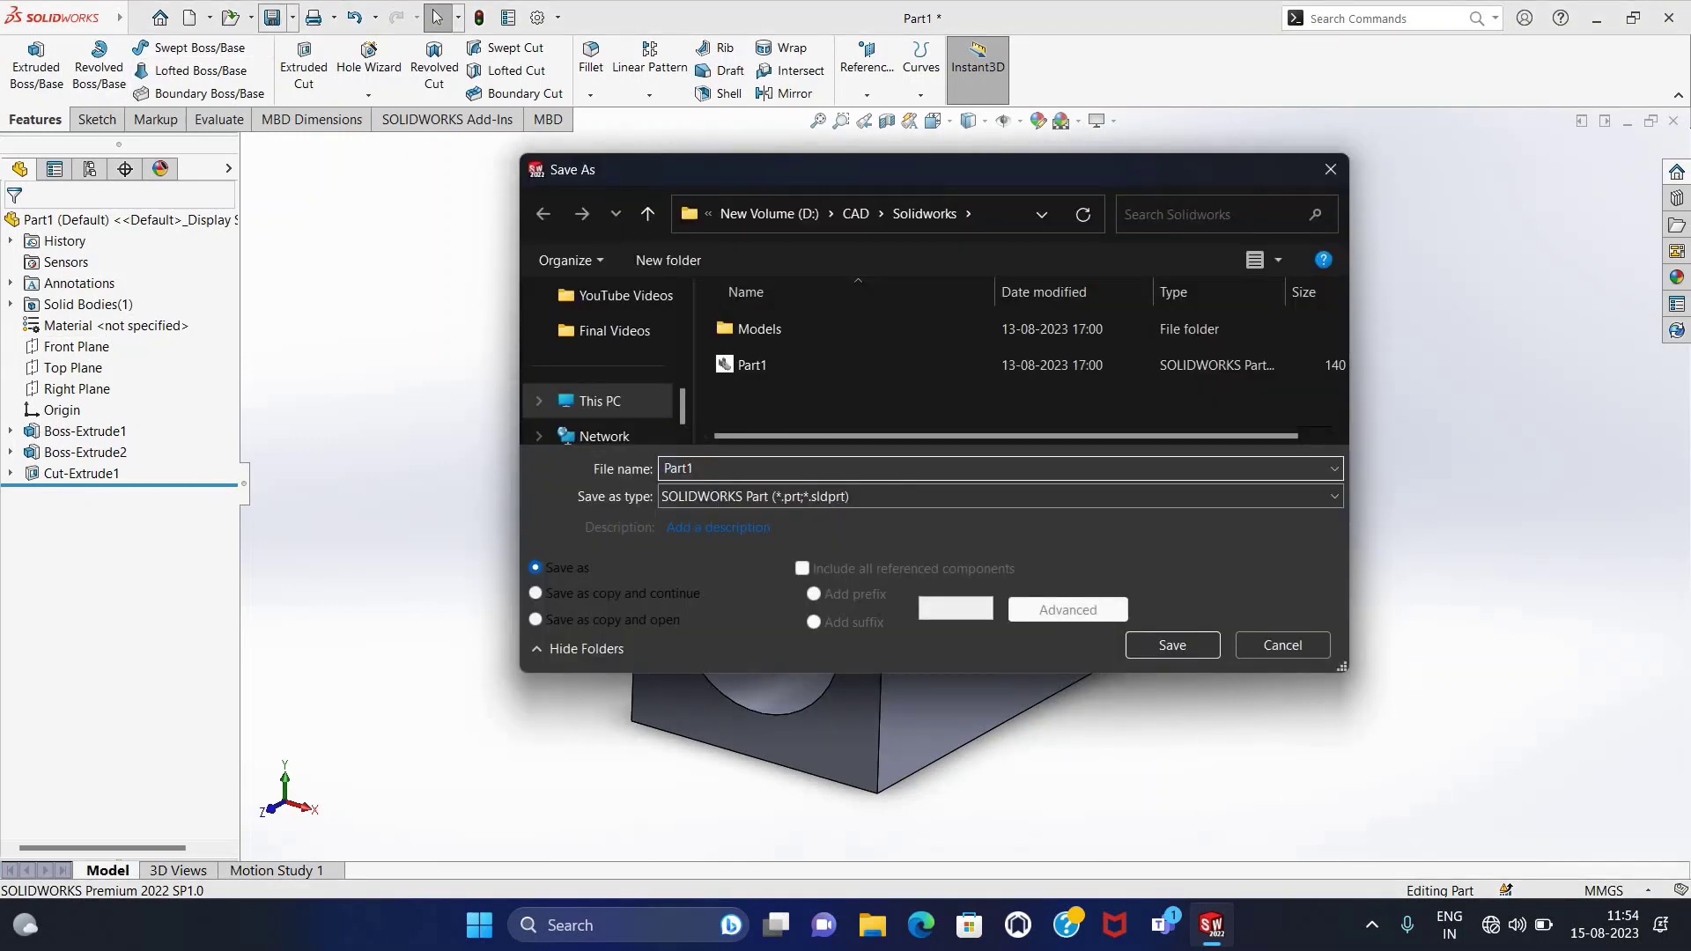
pyautogui.press('BackSpace')
pyautogui.write('2')
pyautogui.click(1182, 652)
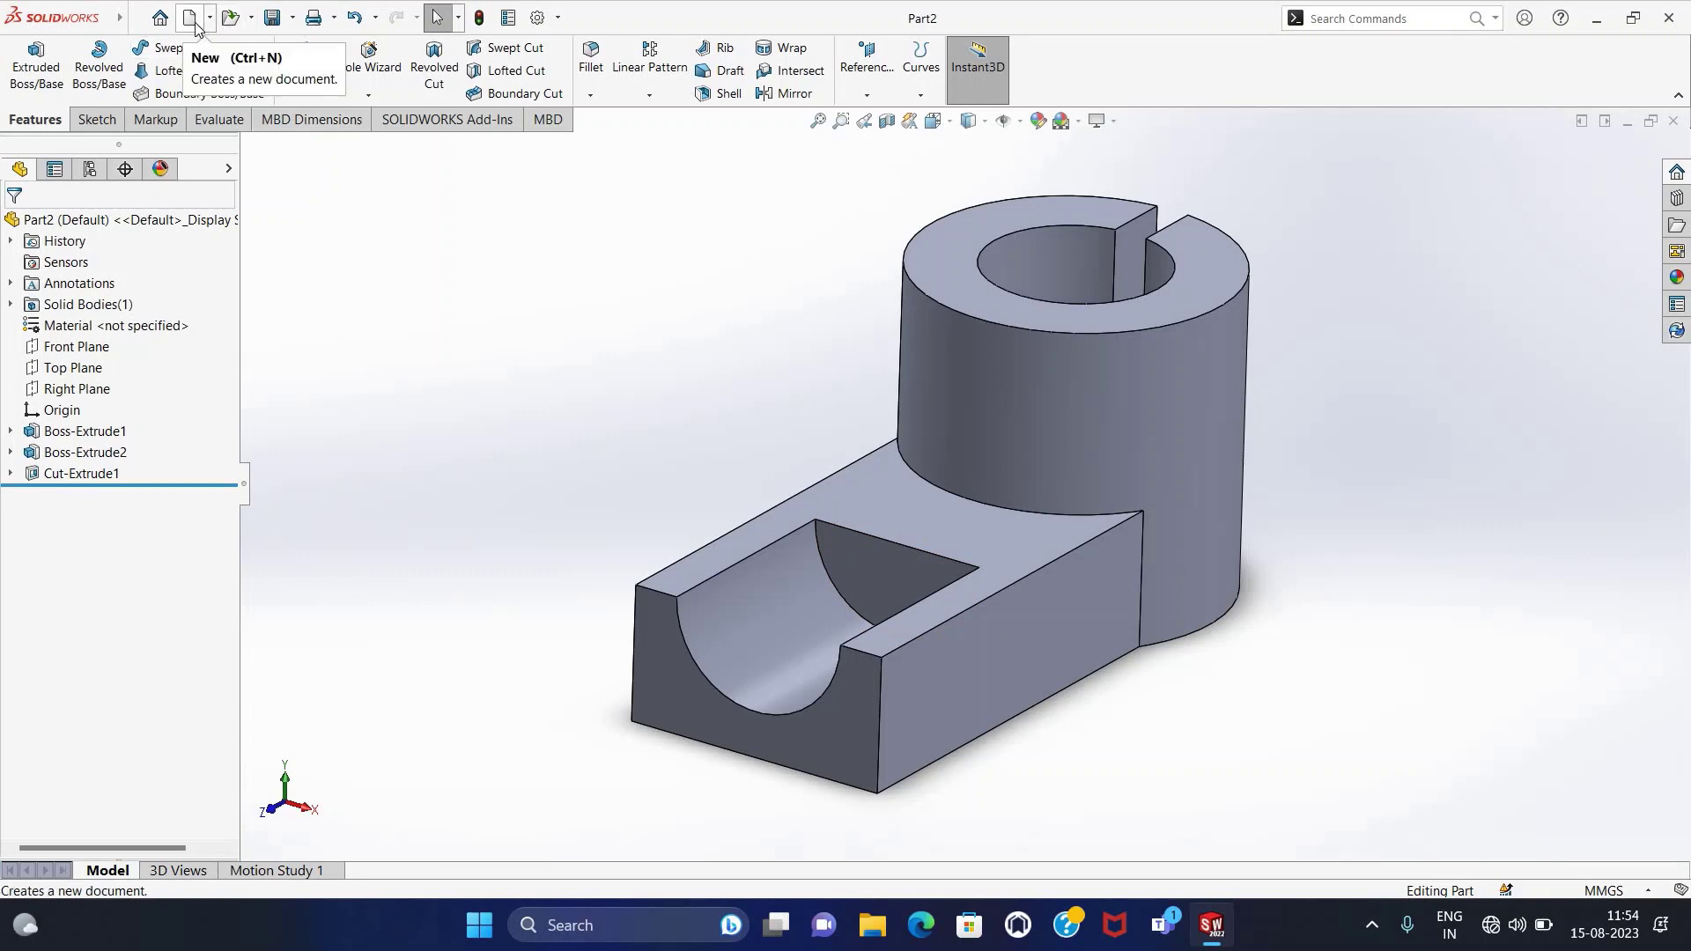
# Create a new part and start a sketch on the Top Plane.
pyautogui.click(194, 22)
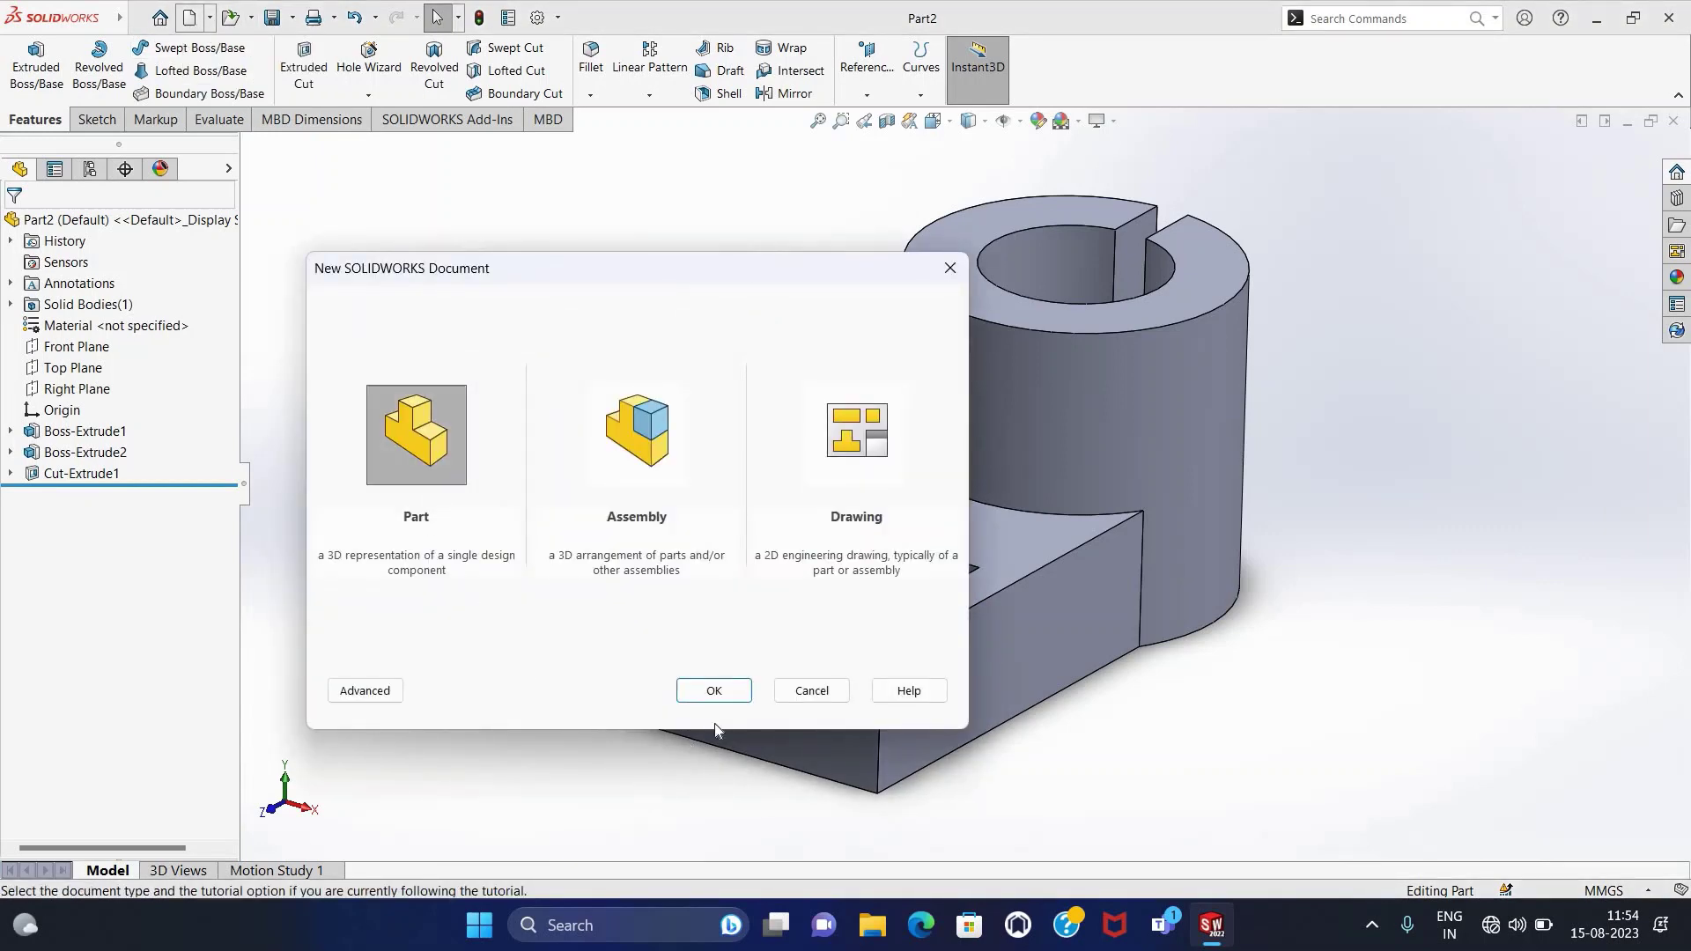
pyautogui.click(714, 693)
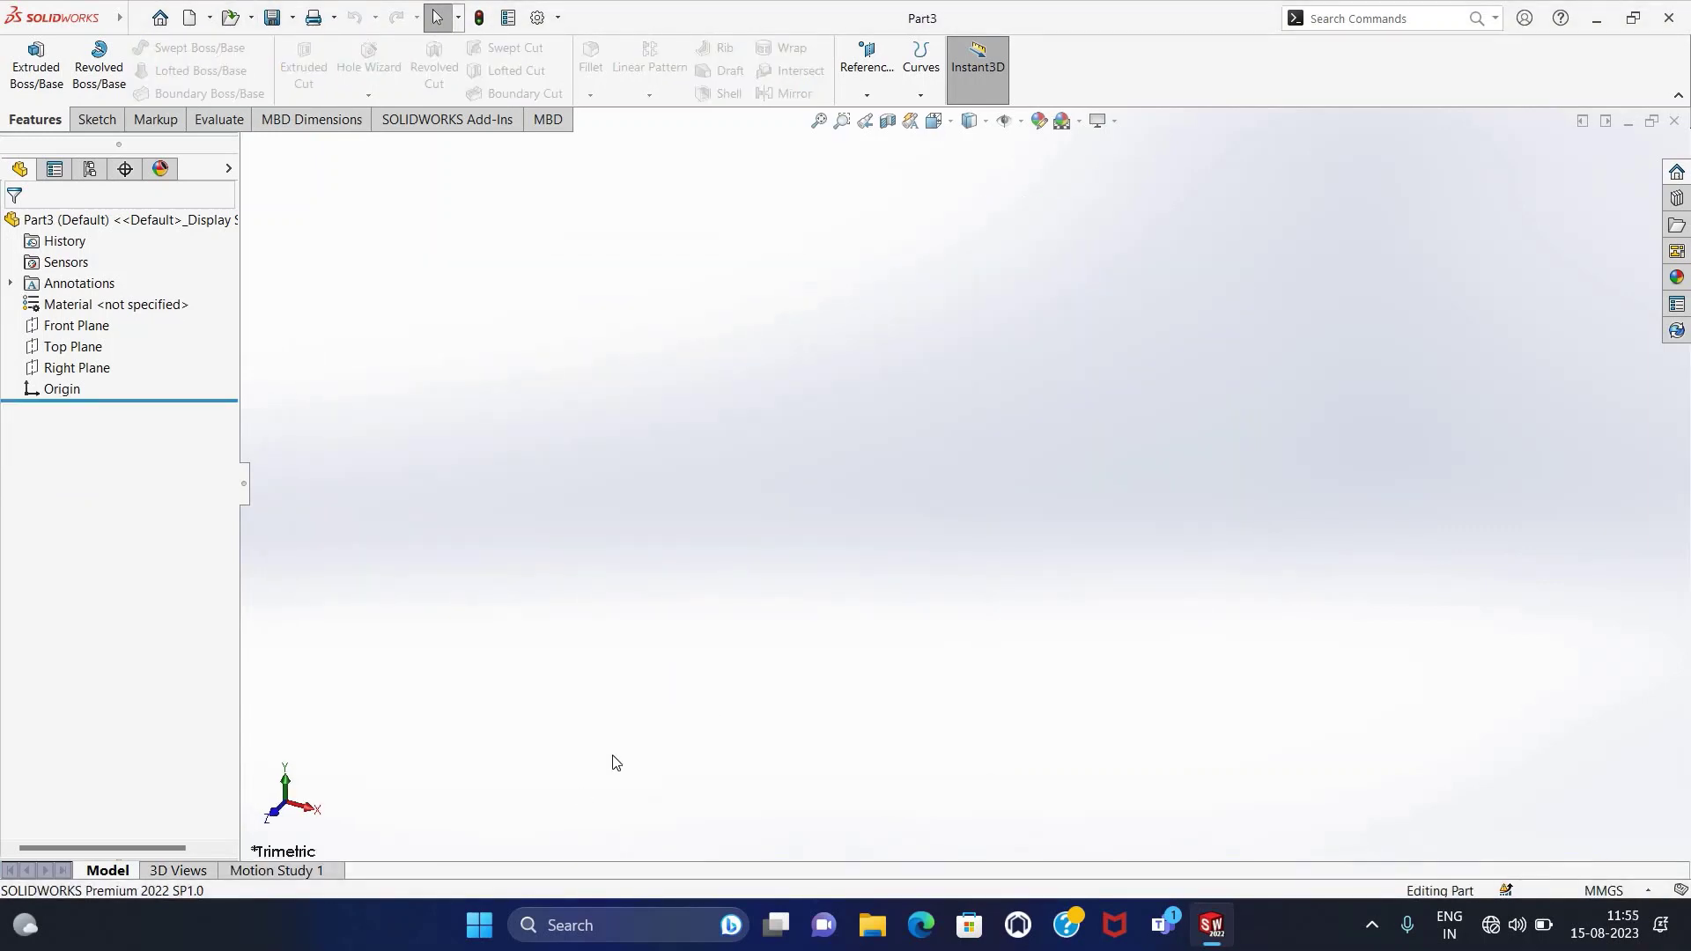
pyautogui.click(97, 119)
pyautogui.click(27, 62)
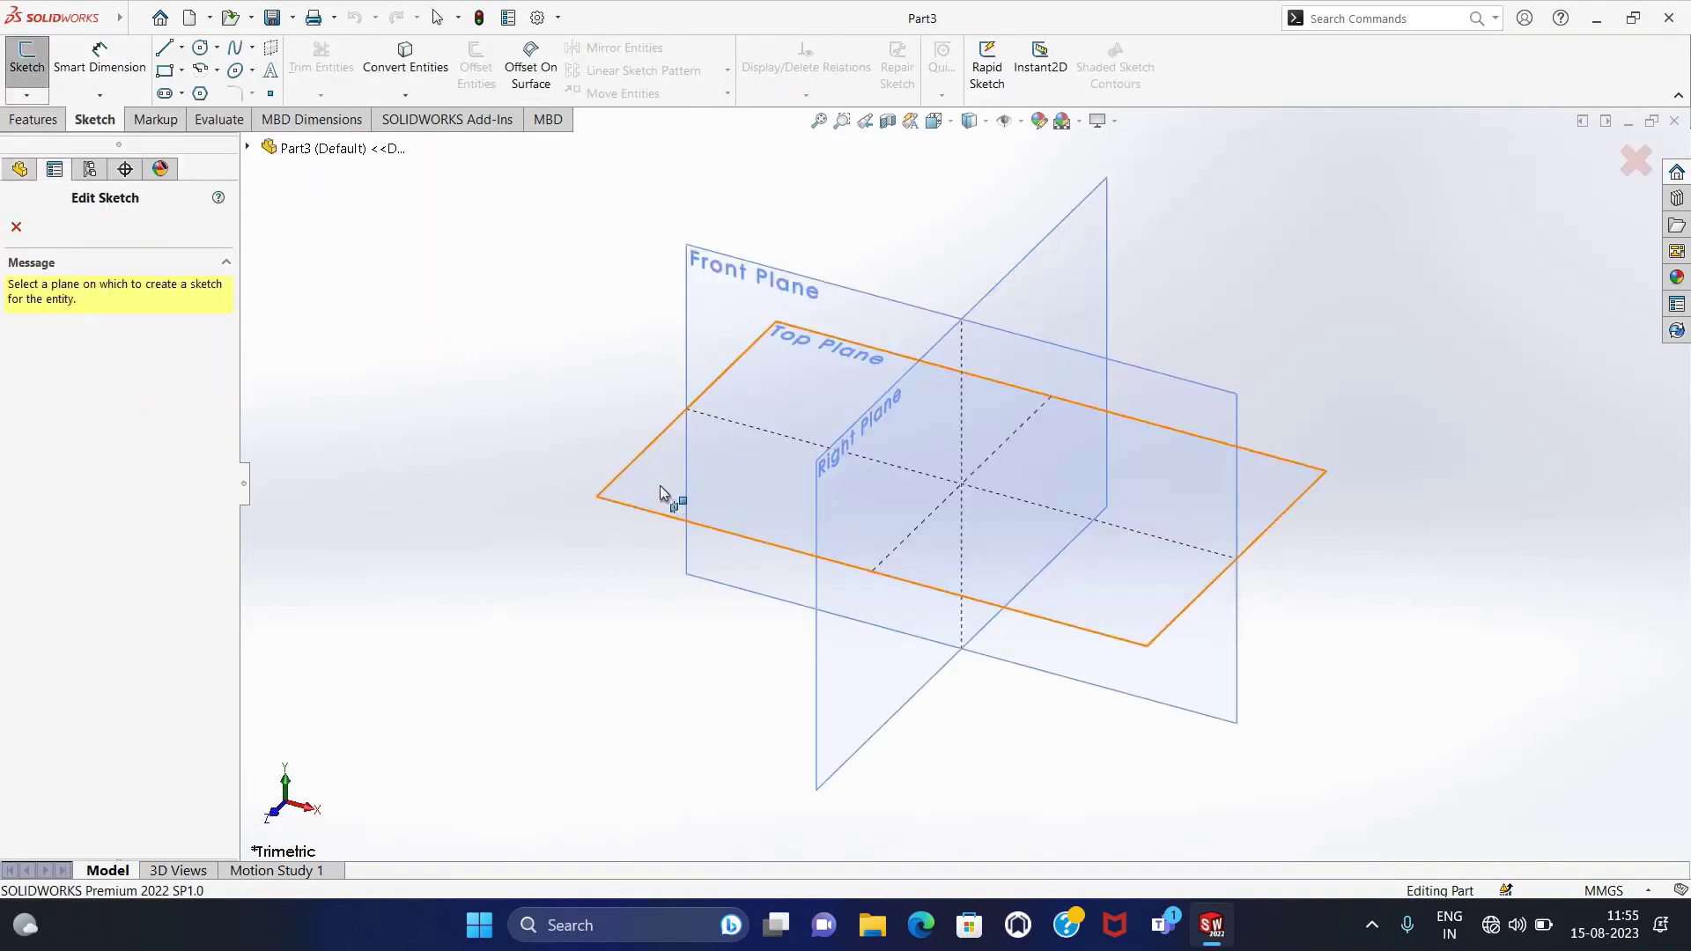
pyautogui.click(663, 488)
# Draw a centre rectangle starting from the origin.
pyautogui.click(182, 71)
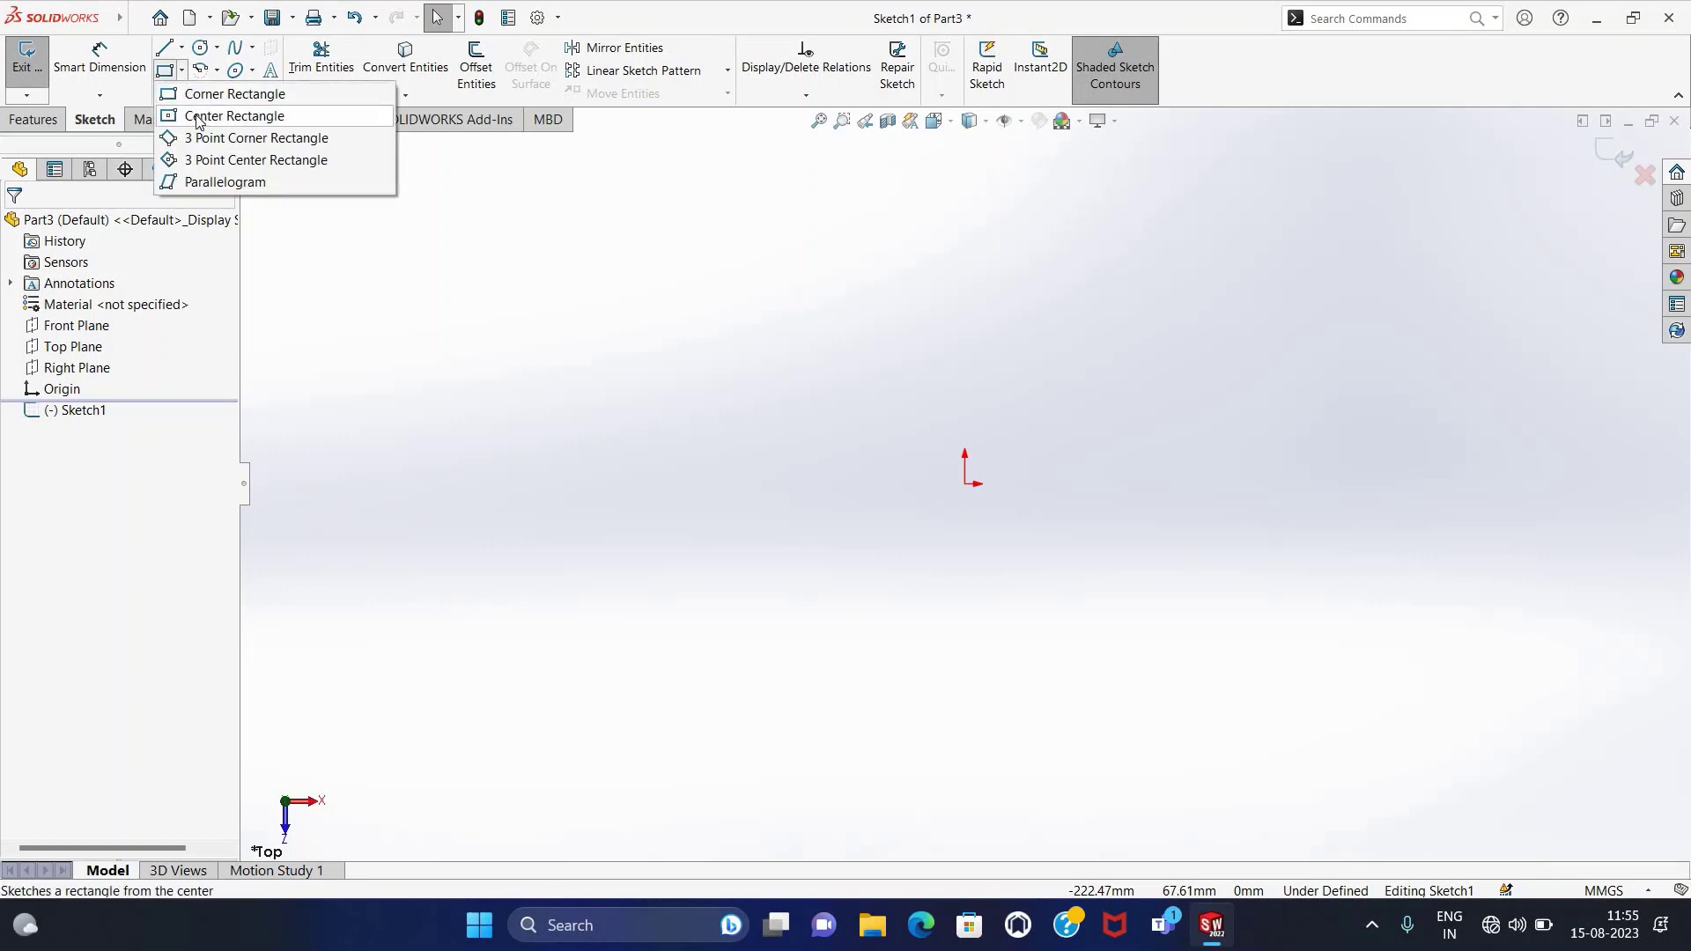
pyautogui.click(211, 113)
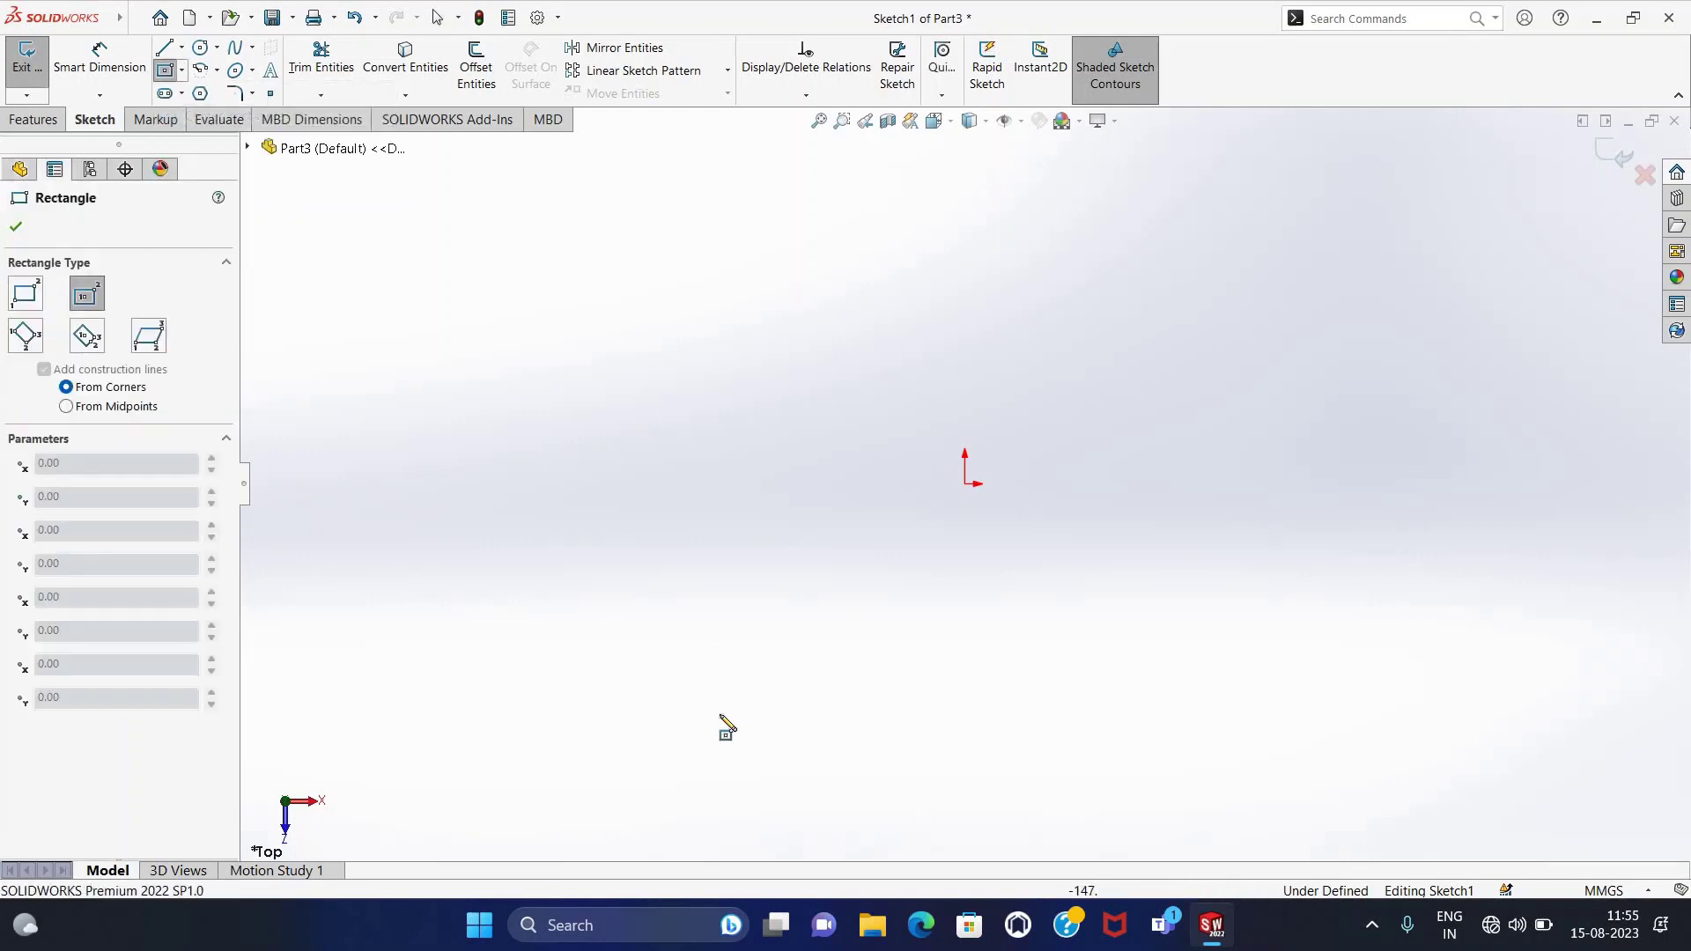
pyautogui.click(965, 484)
pyautogui.click(1163, 588)
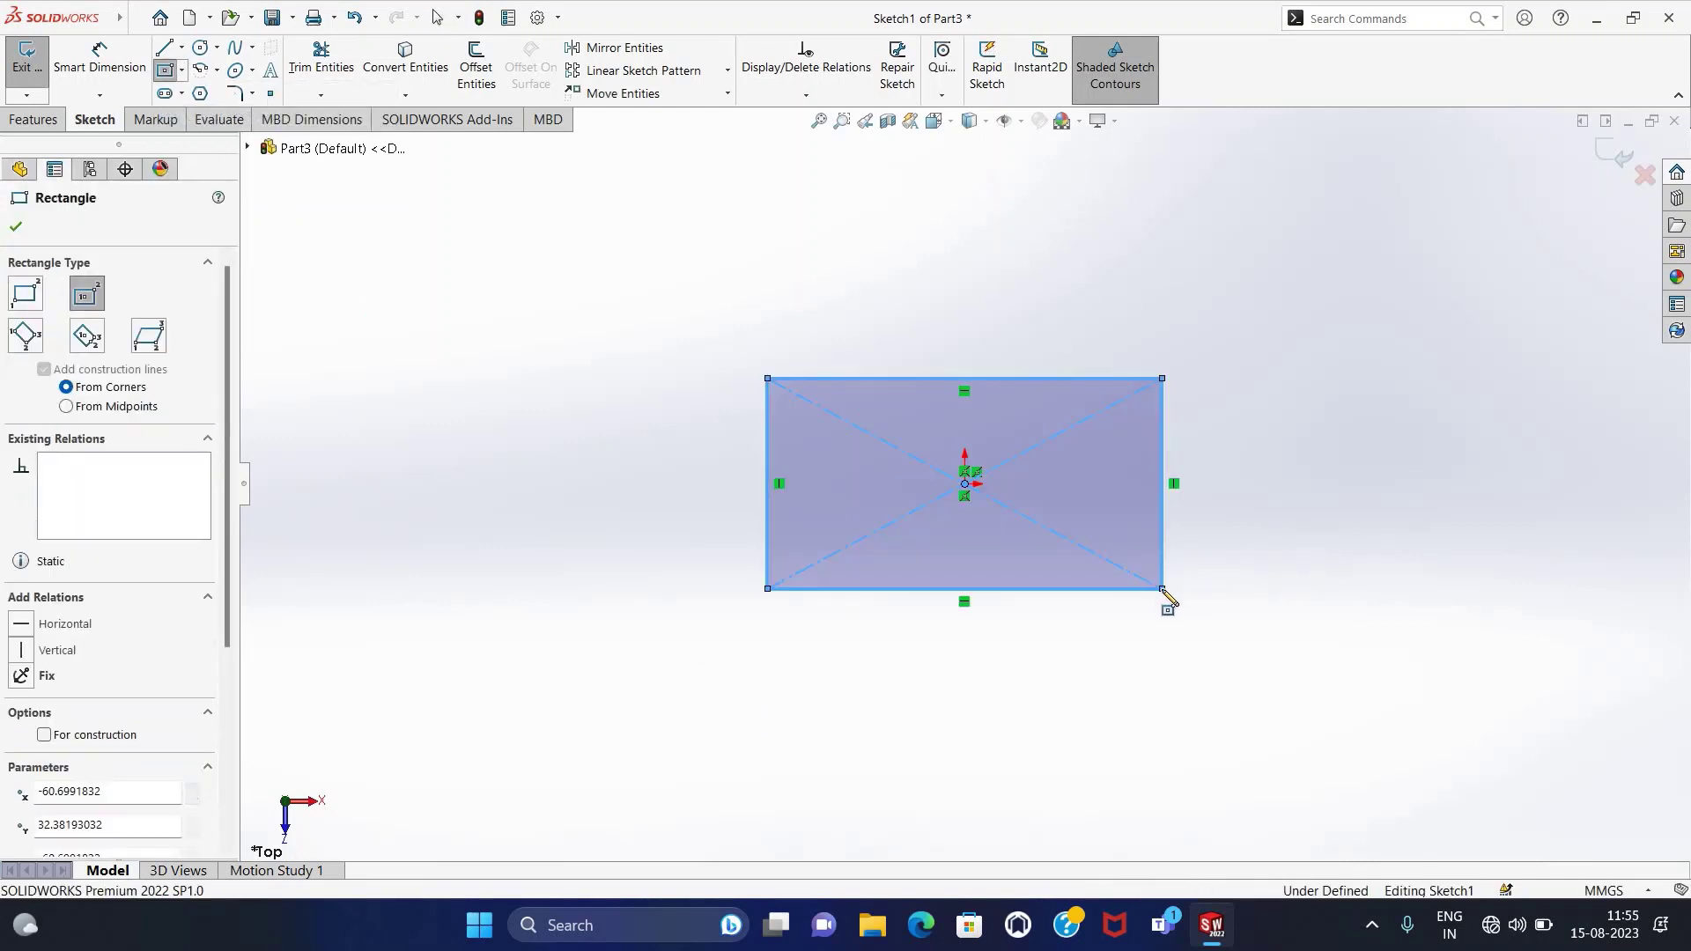
# Dimension the rectangle 80 mm tall and 140 mm wide.
pyautogui.press('Escape')
pyautogui.click(99, 58)
pyautogui.click(1162, 541)
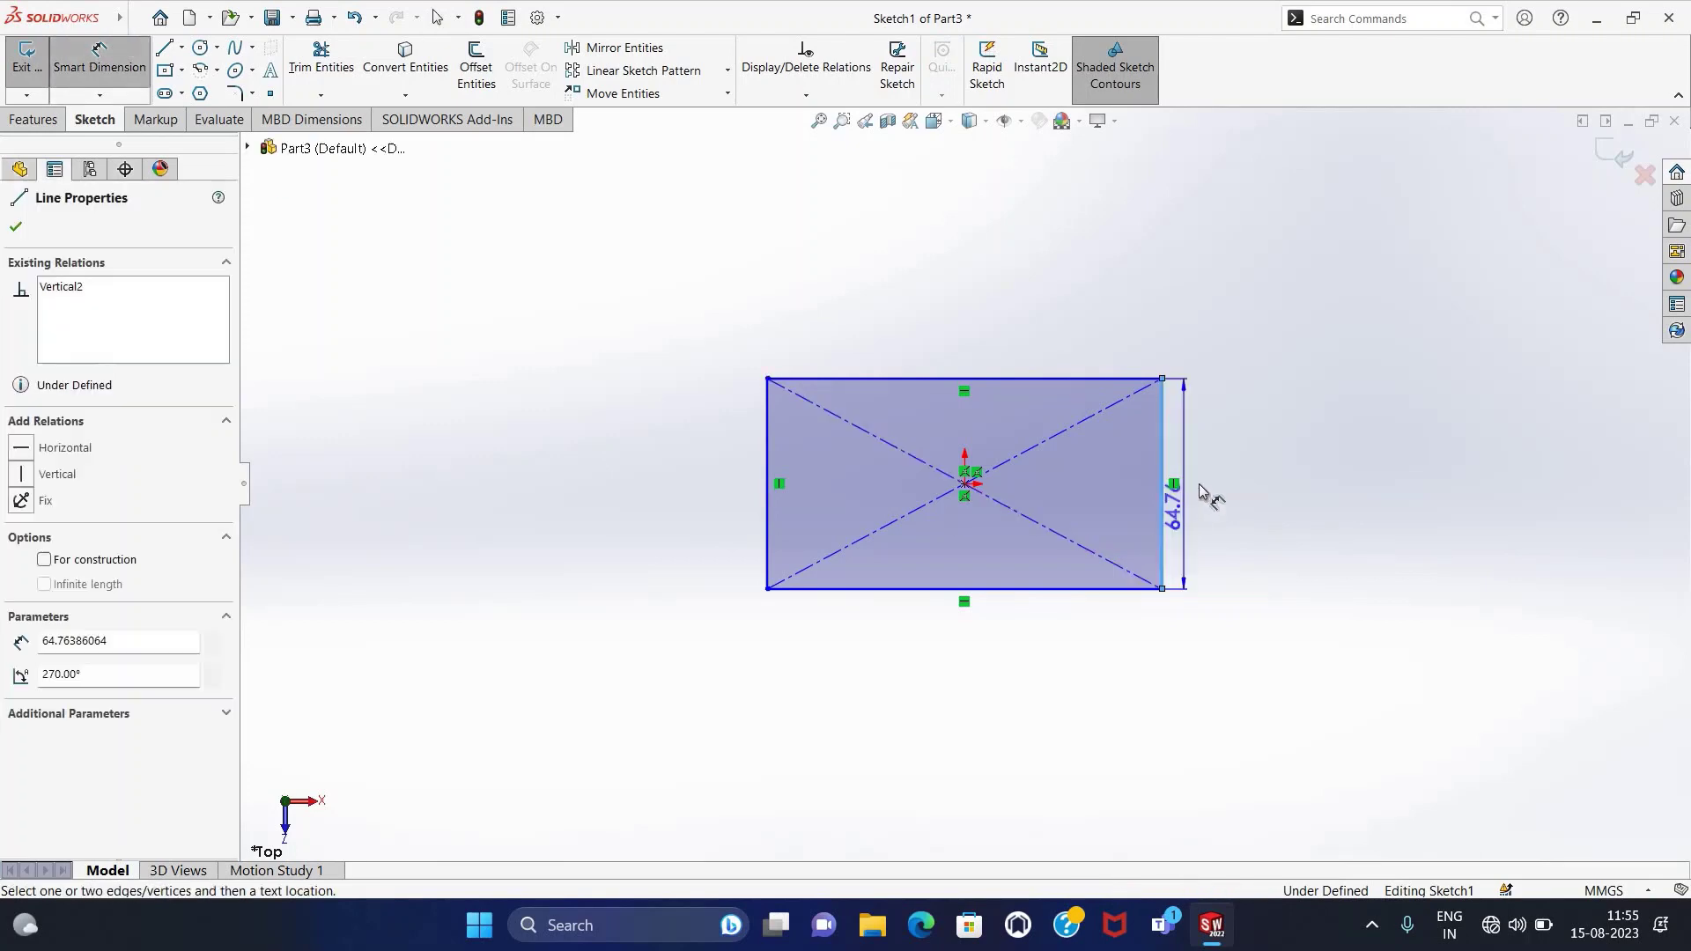
pyautogui.click(1200, 491)
pyautogui.write('80')
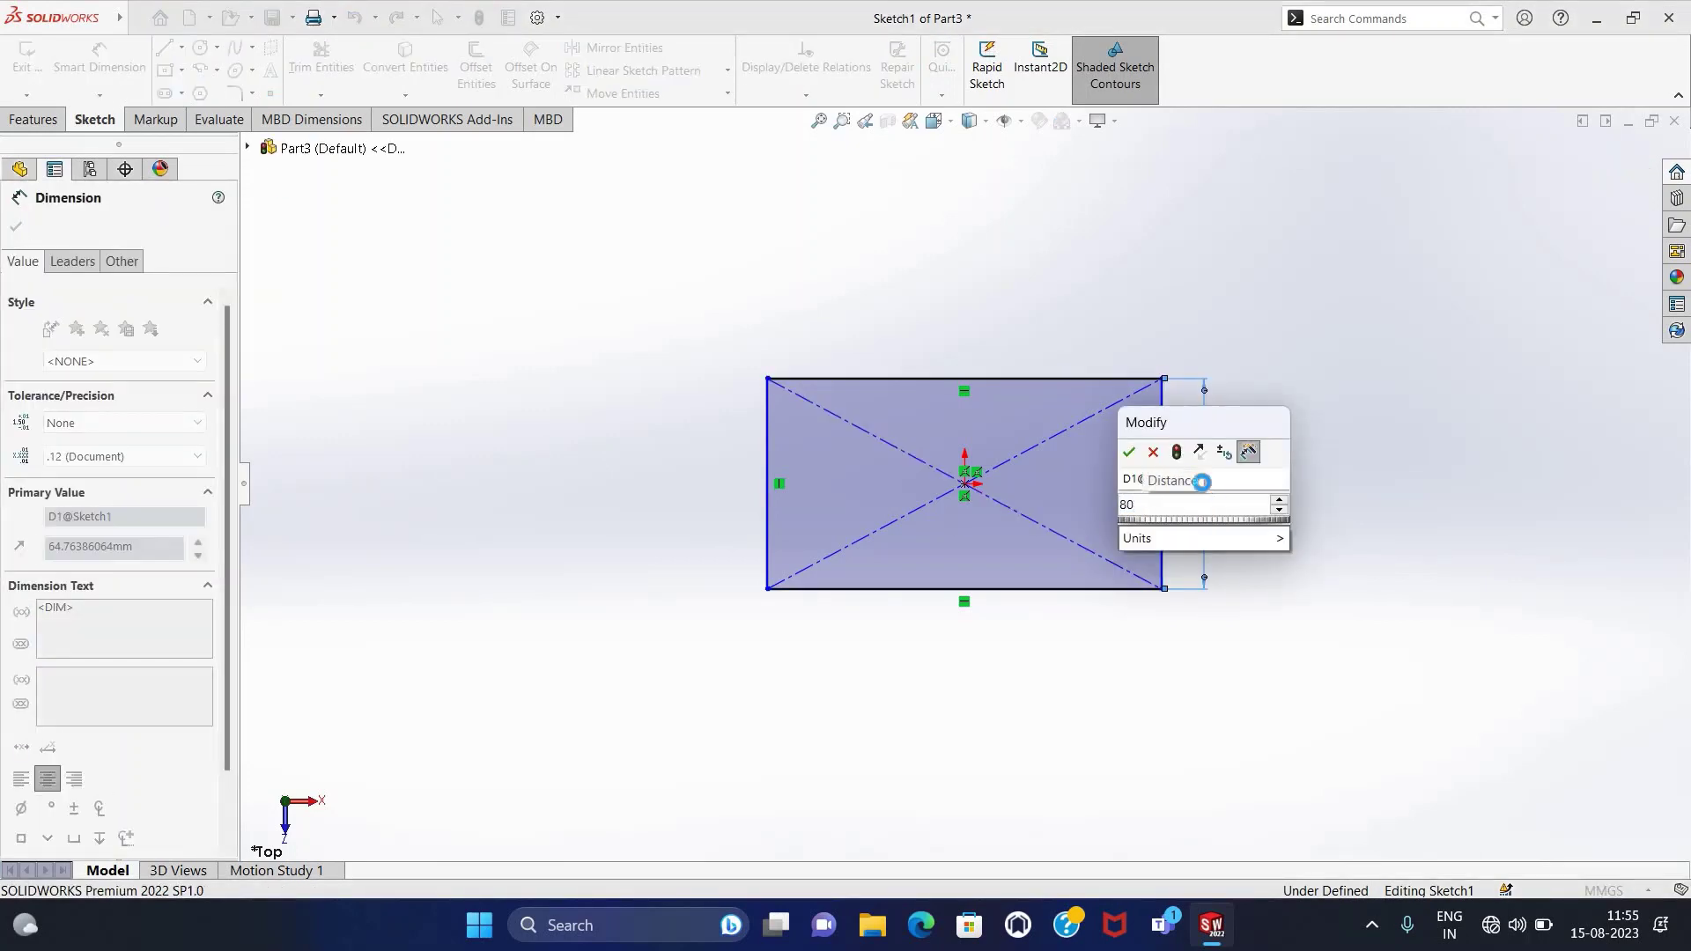
pyautogui.press('Return')
pyautogui.click(1012, 379)
pyautogui.click(984, 322)
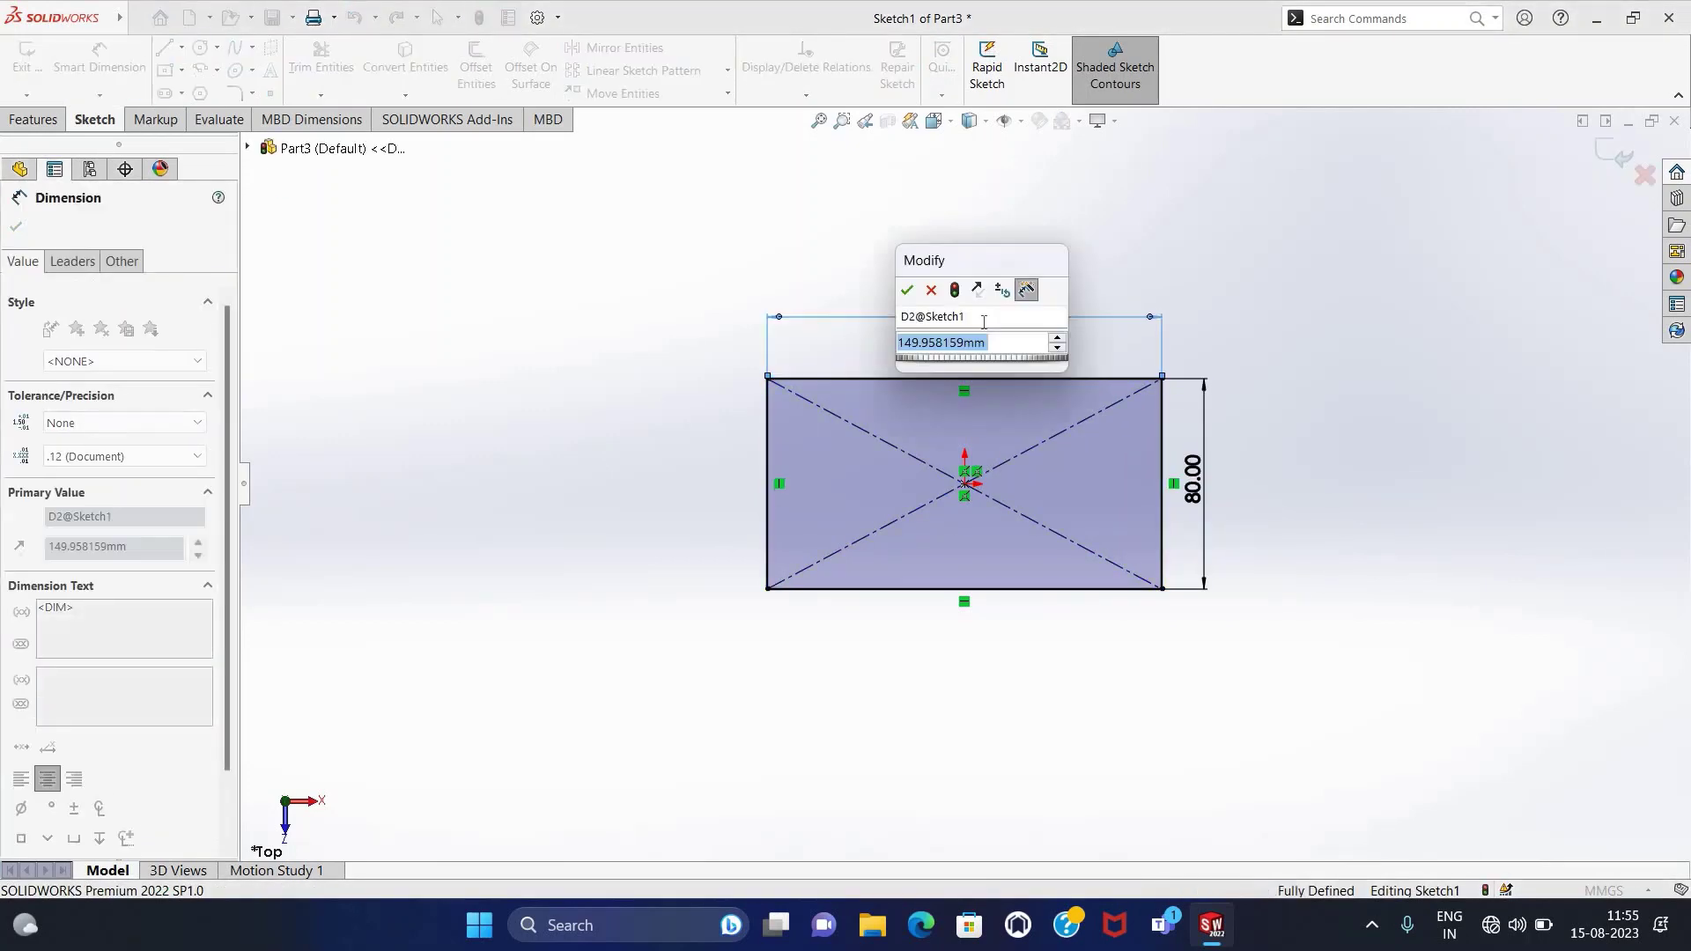
pyautogui.write('140')
pyautogui.press('Return')
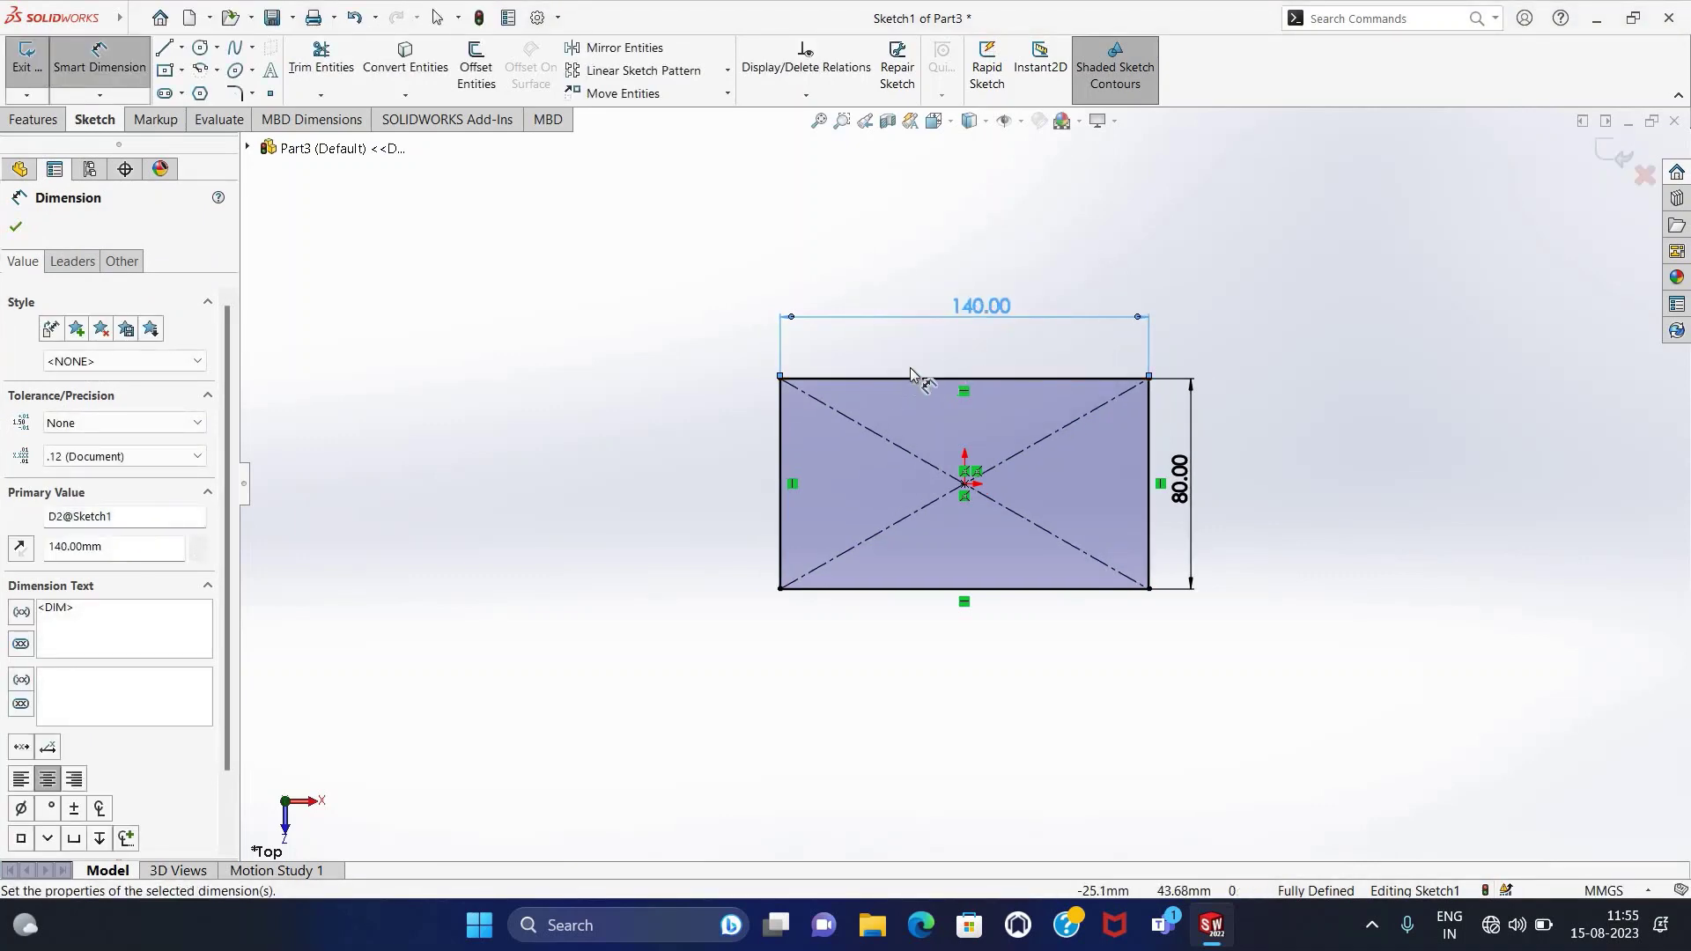
pyautogui.press('Escape')
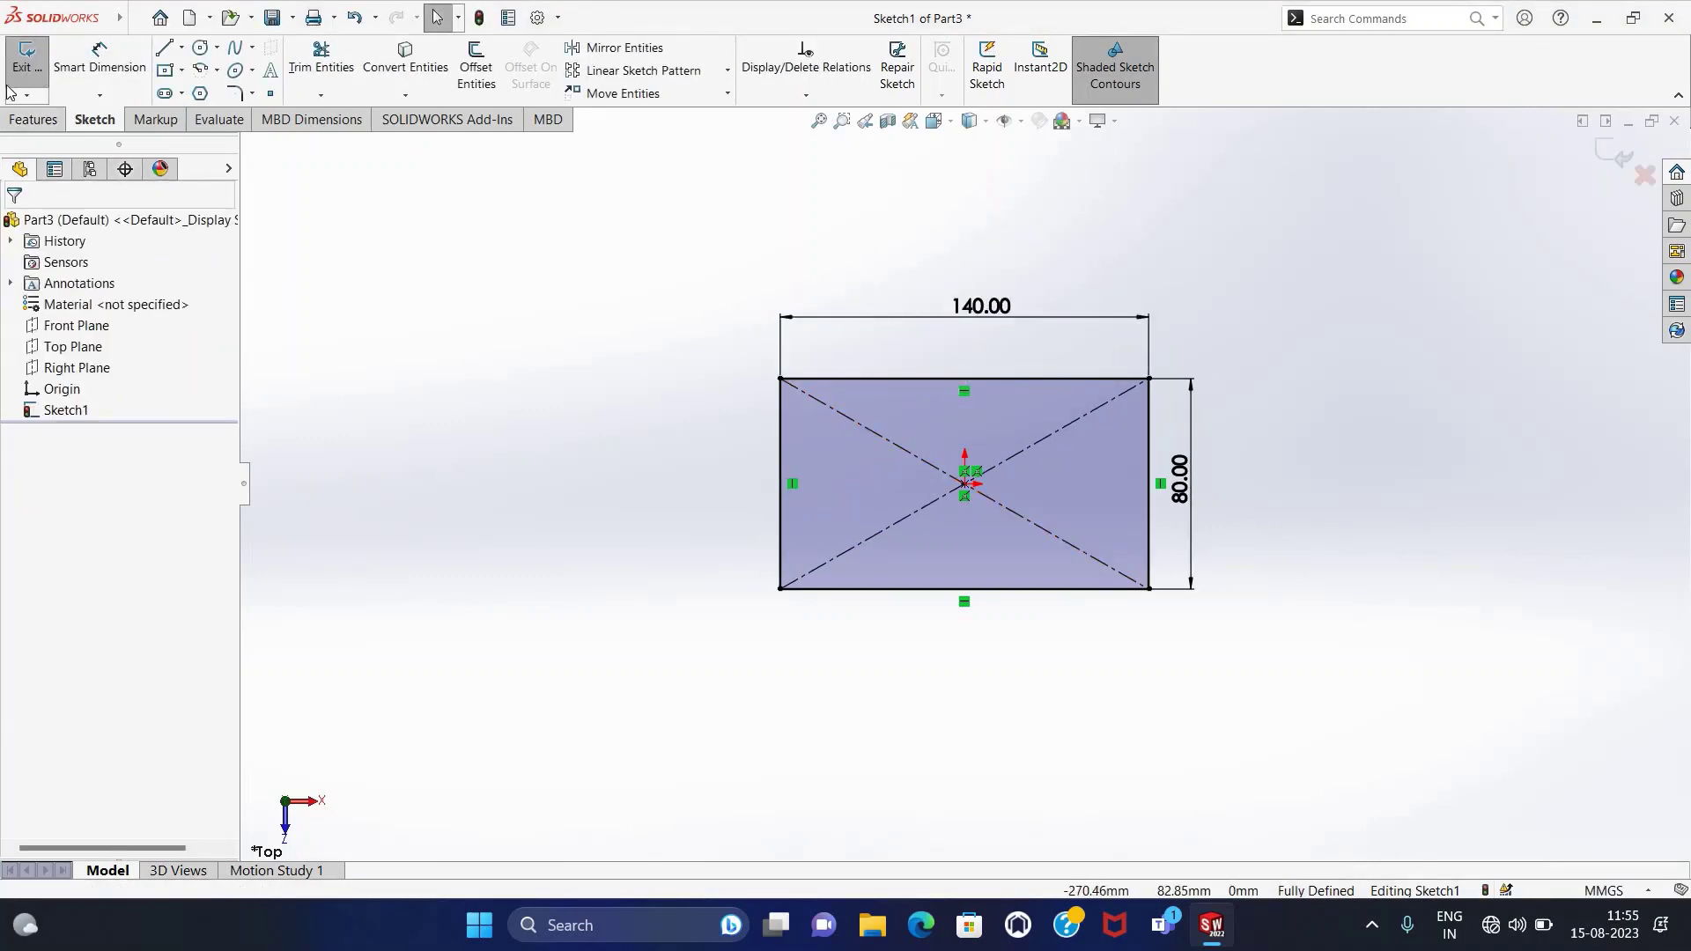
# Extrude the 140 × 80 rectangle 15 mm Blind into Boss-Extrude1.
pyautogui.click(26, 55)
pyautogui.click(35, 120)
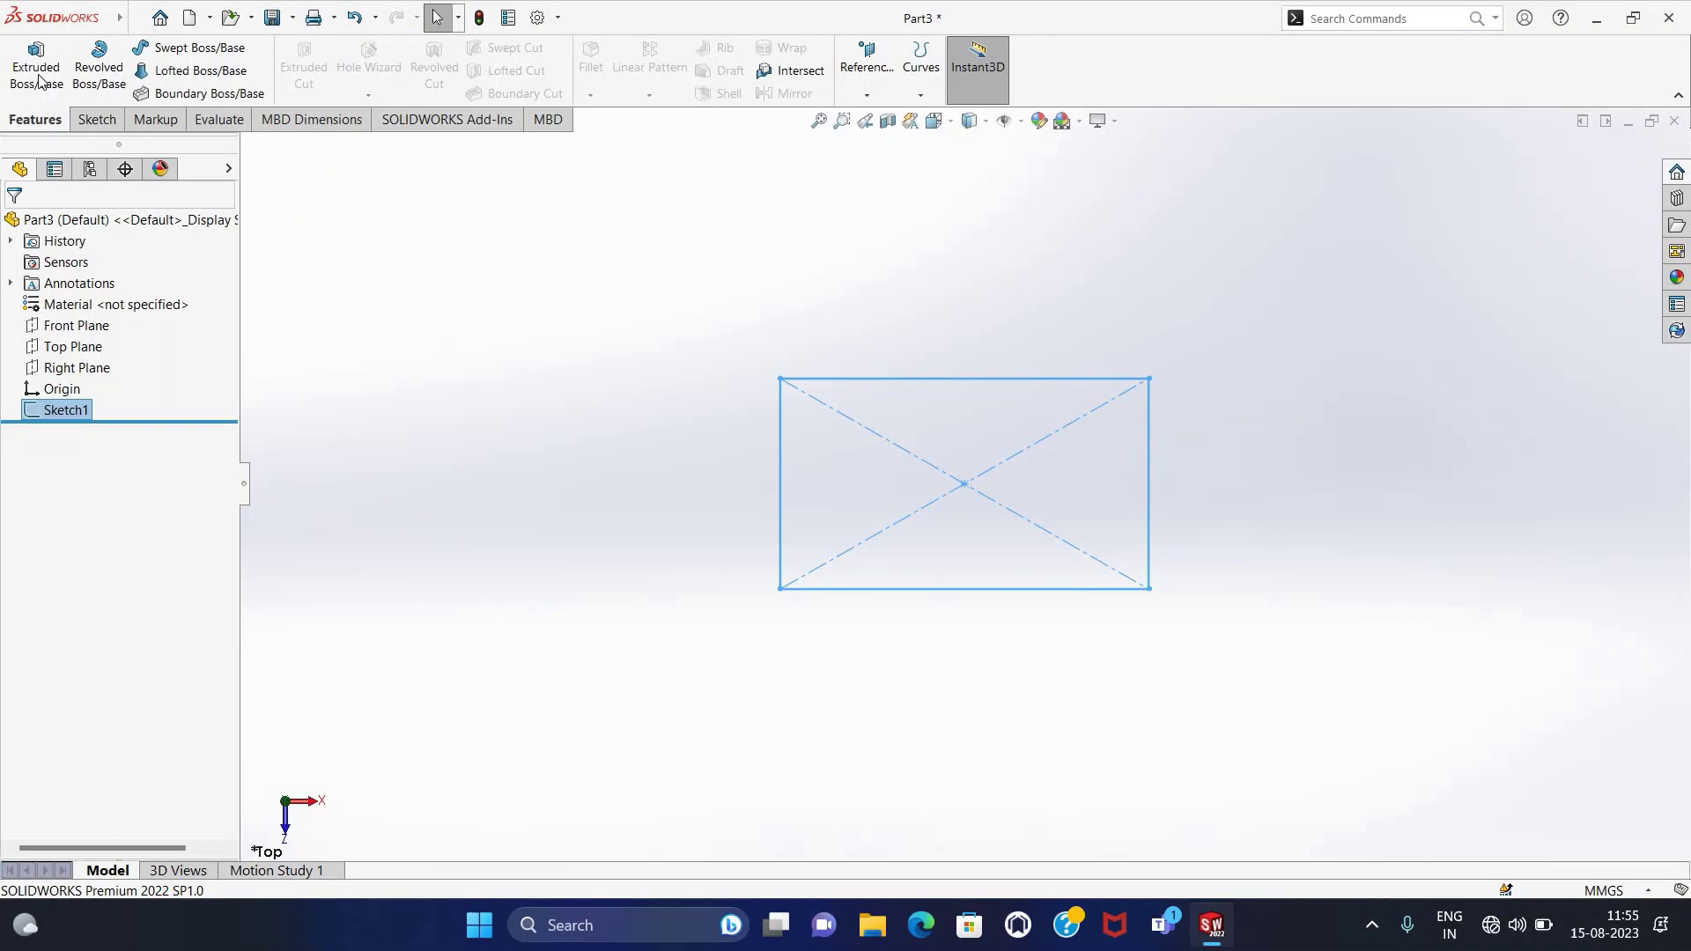
pyautogui.click(37, 81)
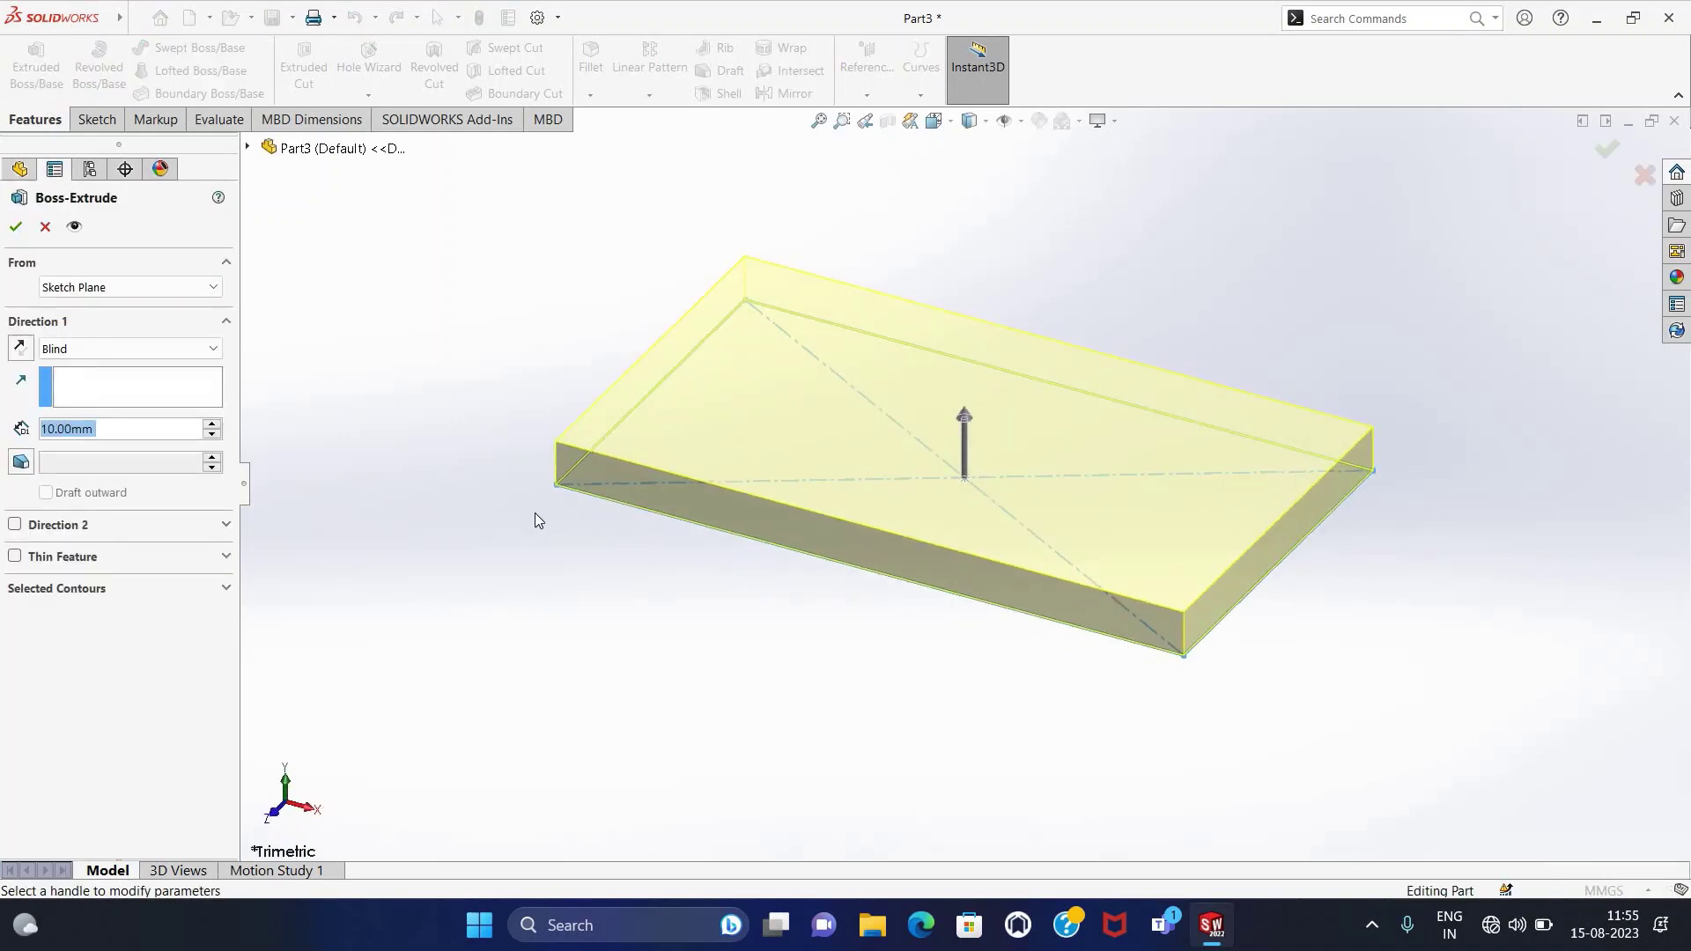
pyautogui.write('15')
pyautogui.press('Return')
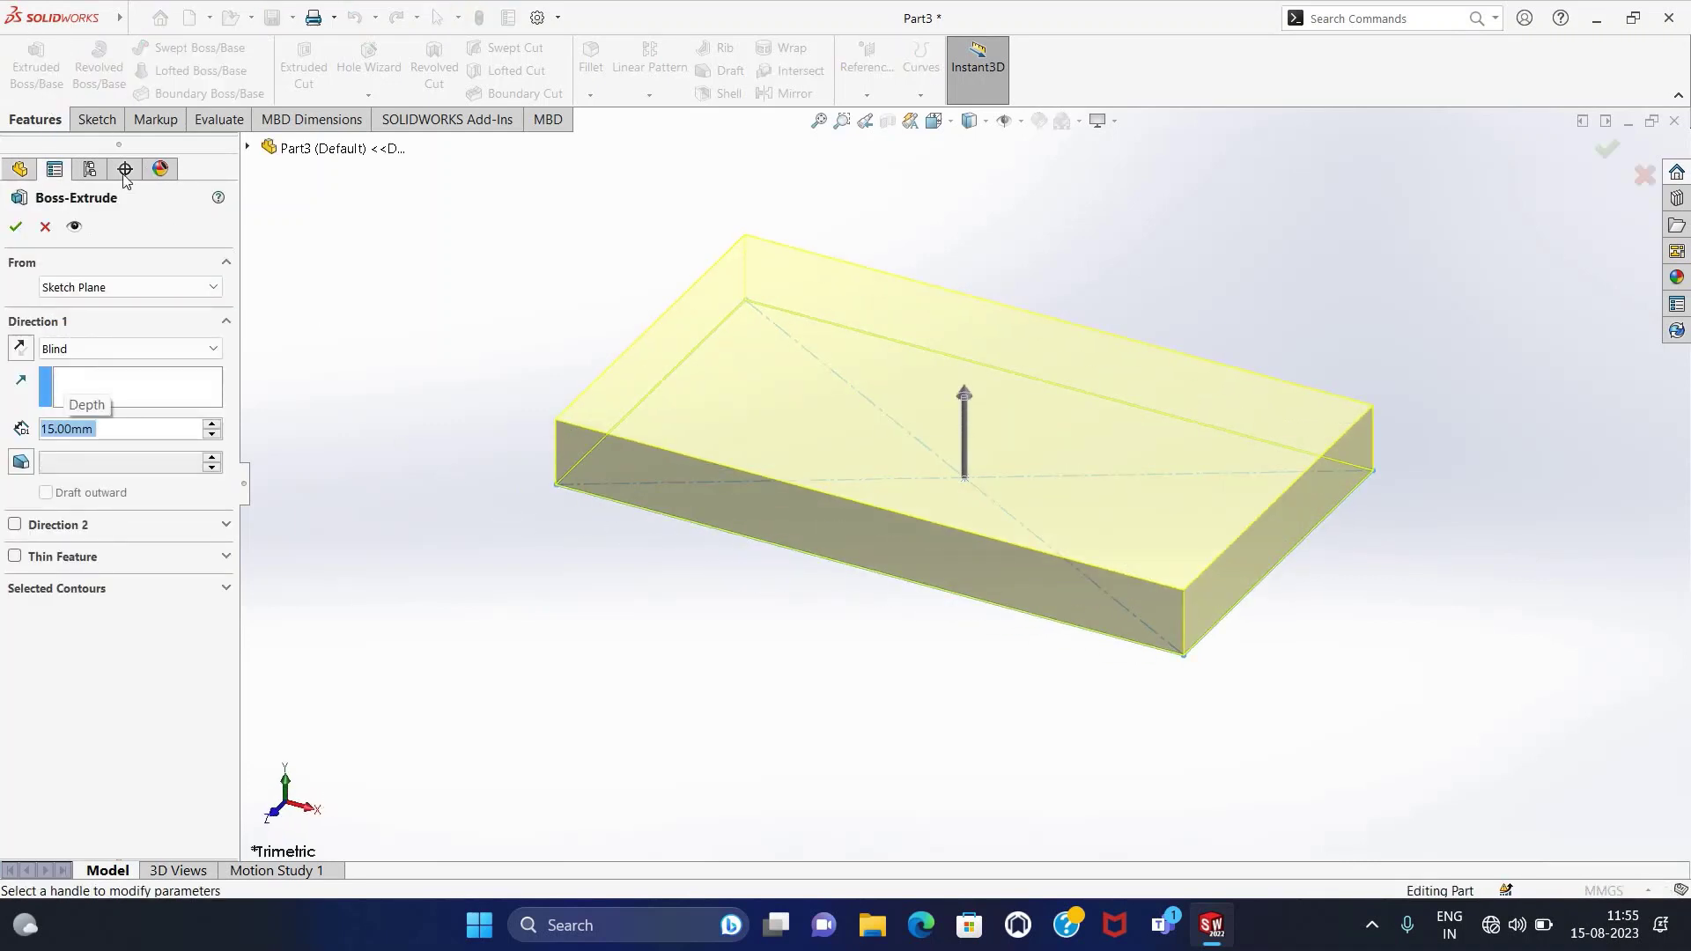
pyautogui.click(16, 227)
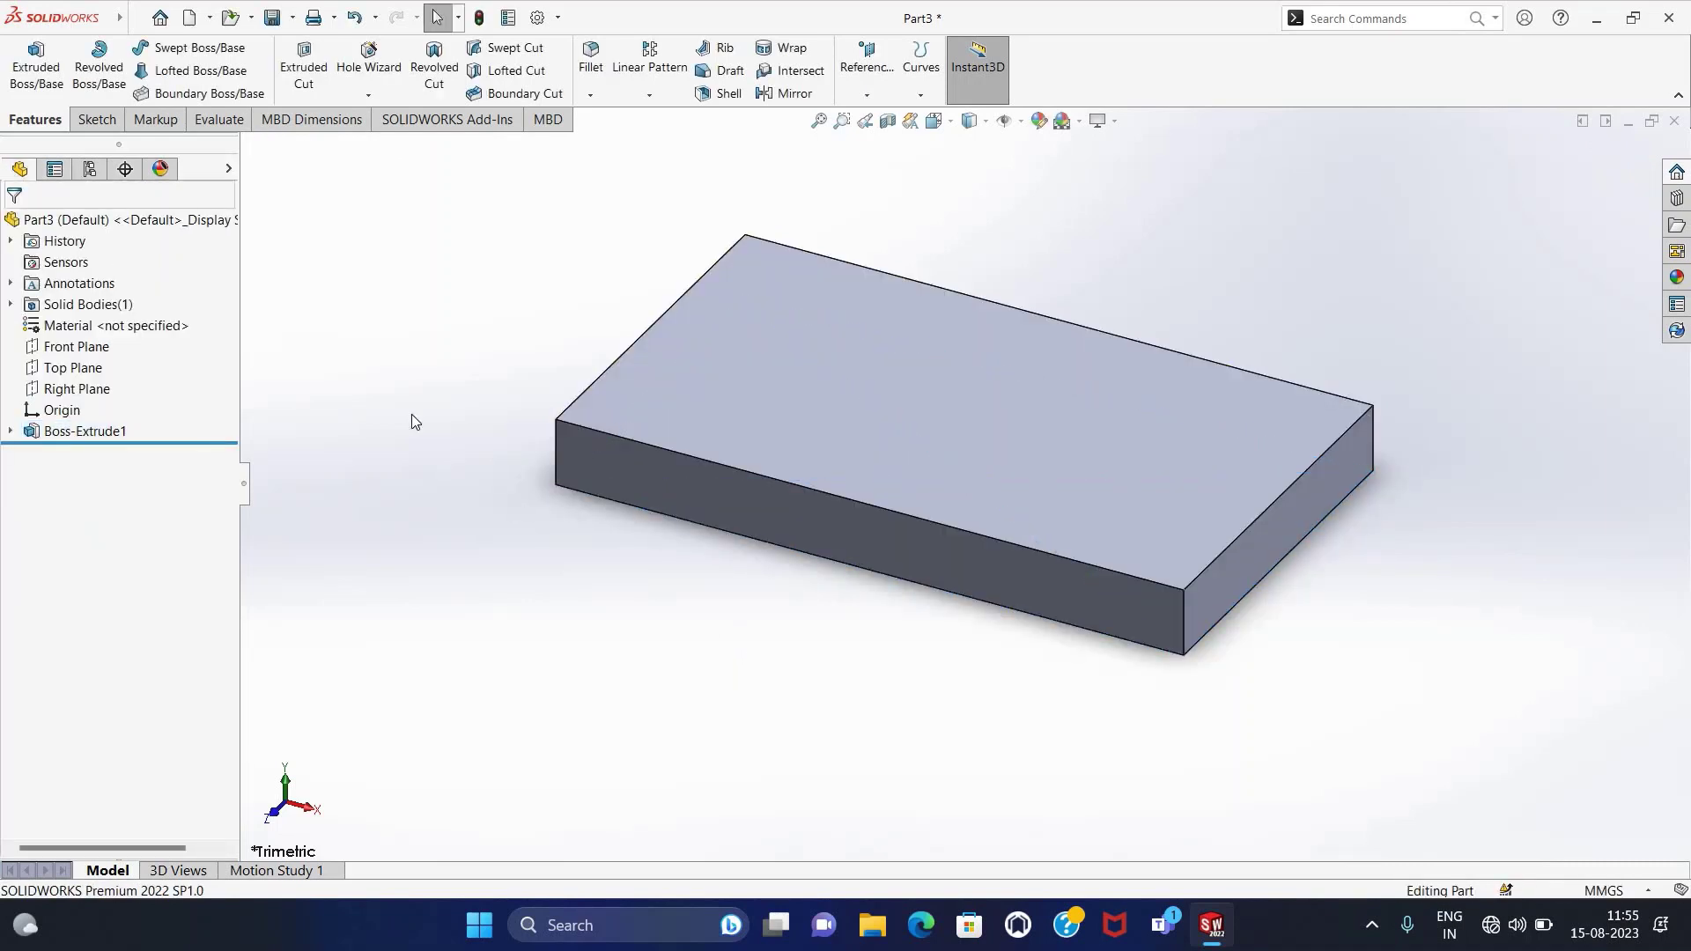
# Start a new sketch on the plate's right end face.
pyautogui.click(79, 121)
pyautogui.click(1277, 594)
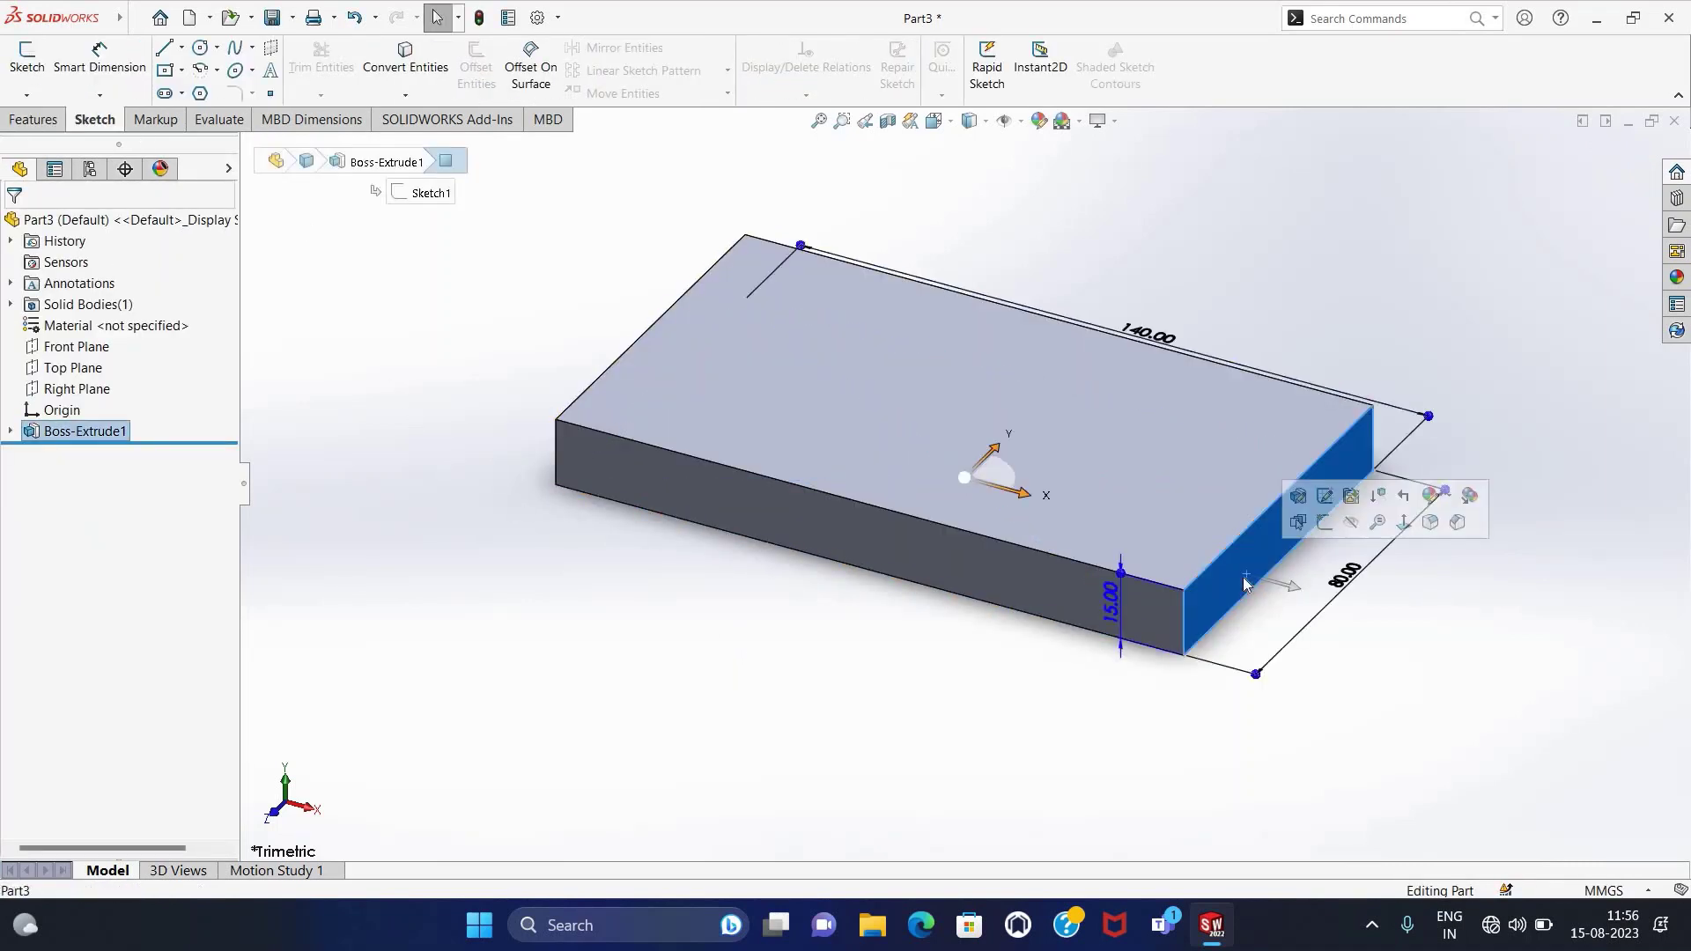
pyautogui.click(26, 55)
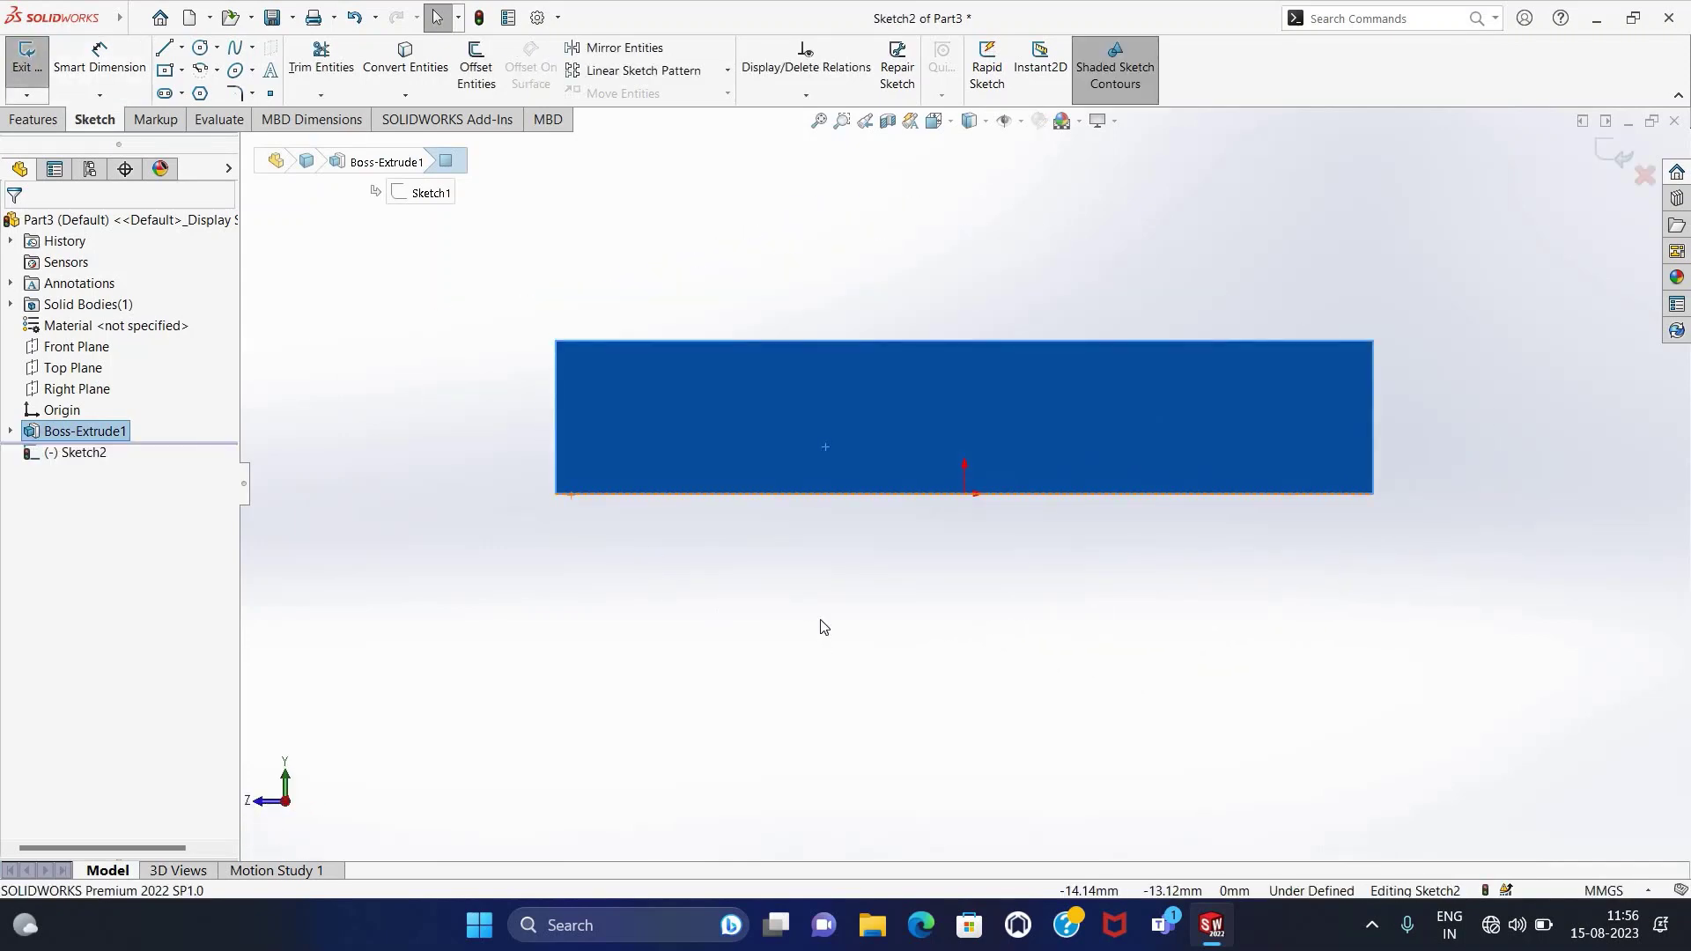
pyautogui.hotkey('ctrl', 'z')
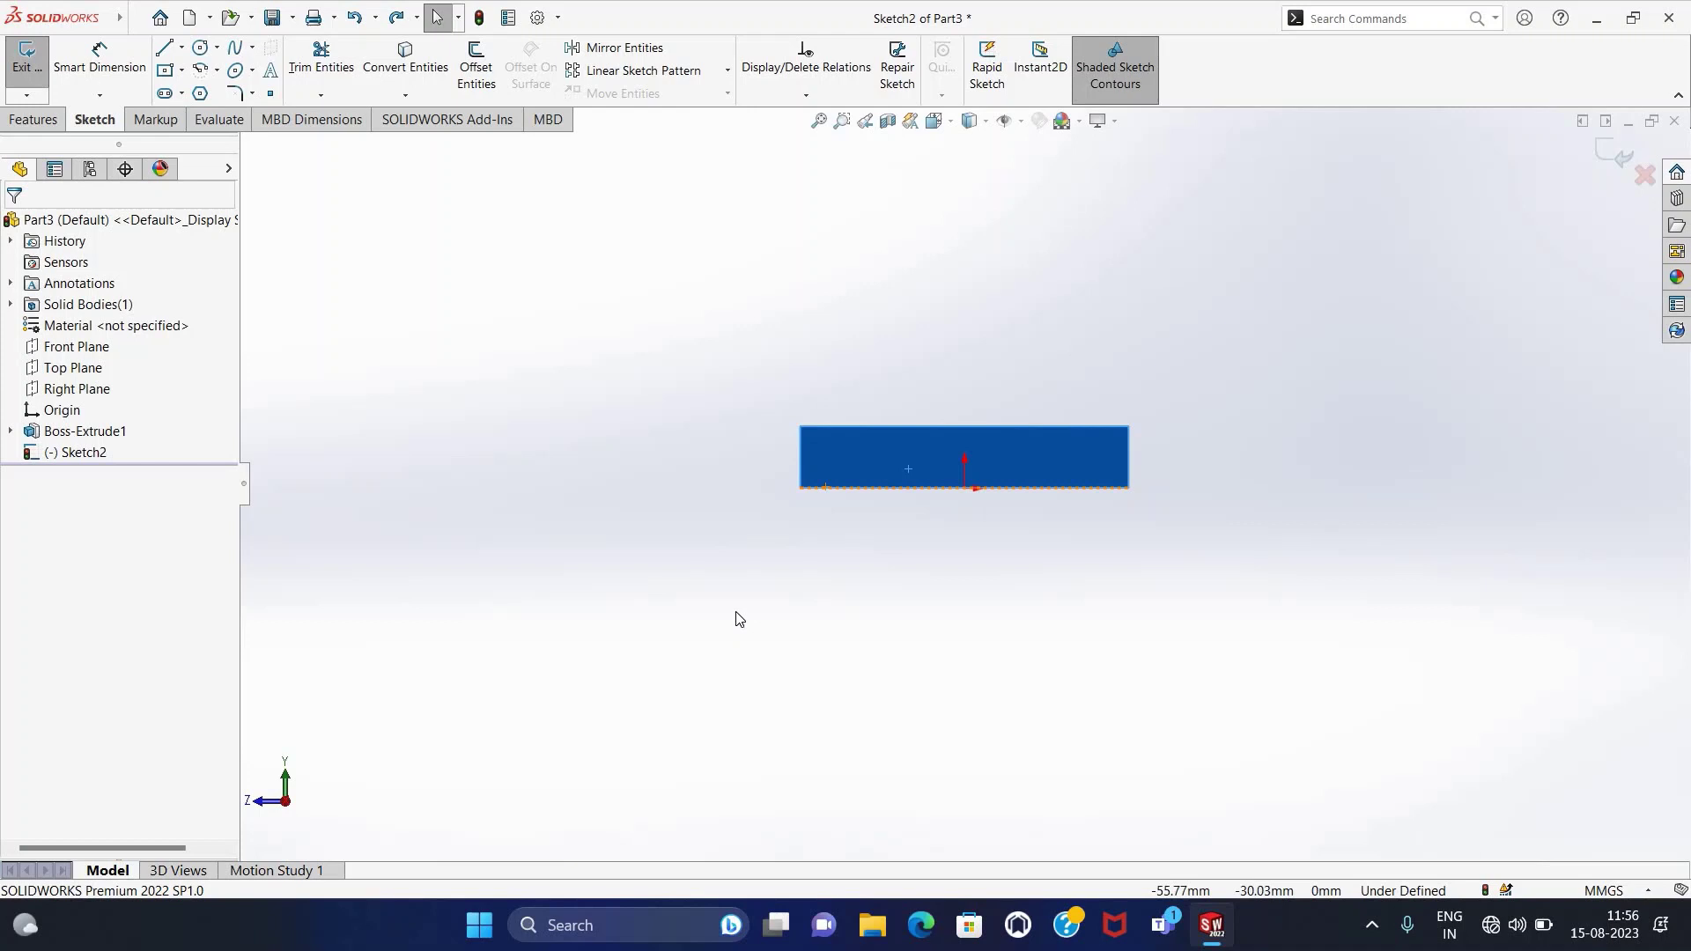
# Draw a horizontal centerline below the plate.
pyautogui.click(181, 46)
pyautogui.click(194, 88)
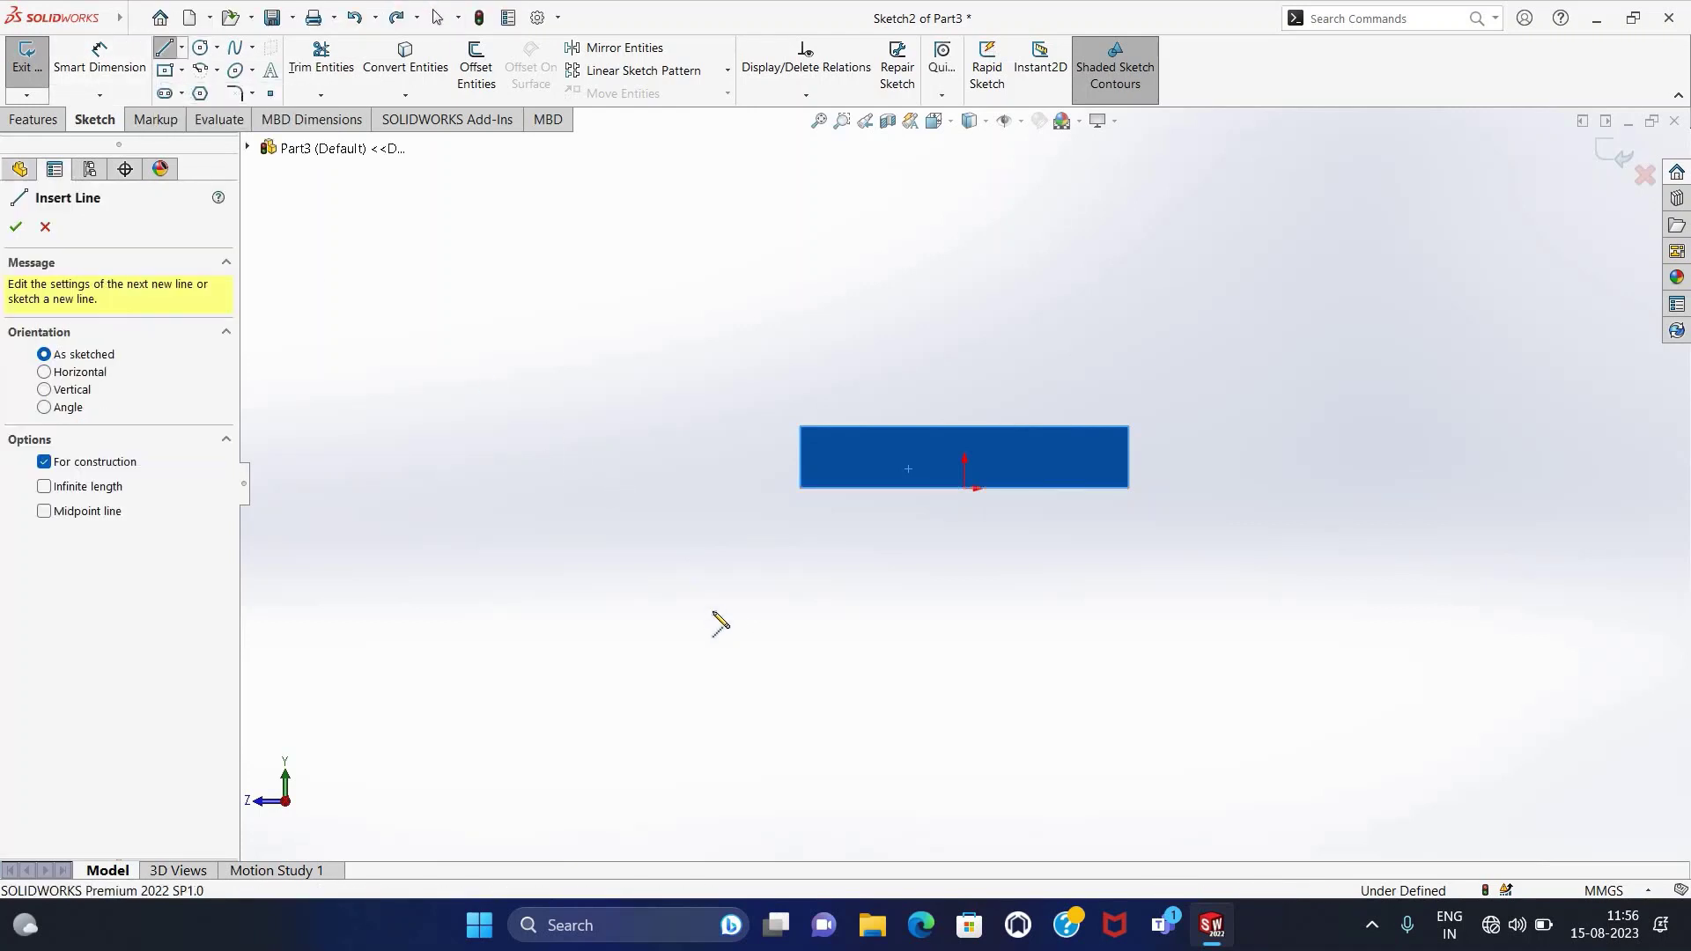
pyautogui.click(713, 607)
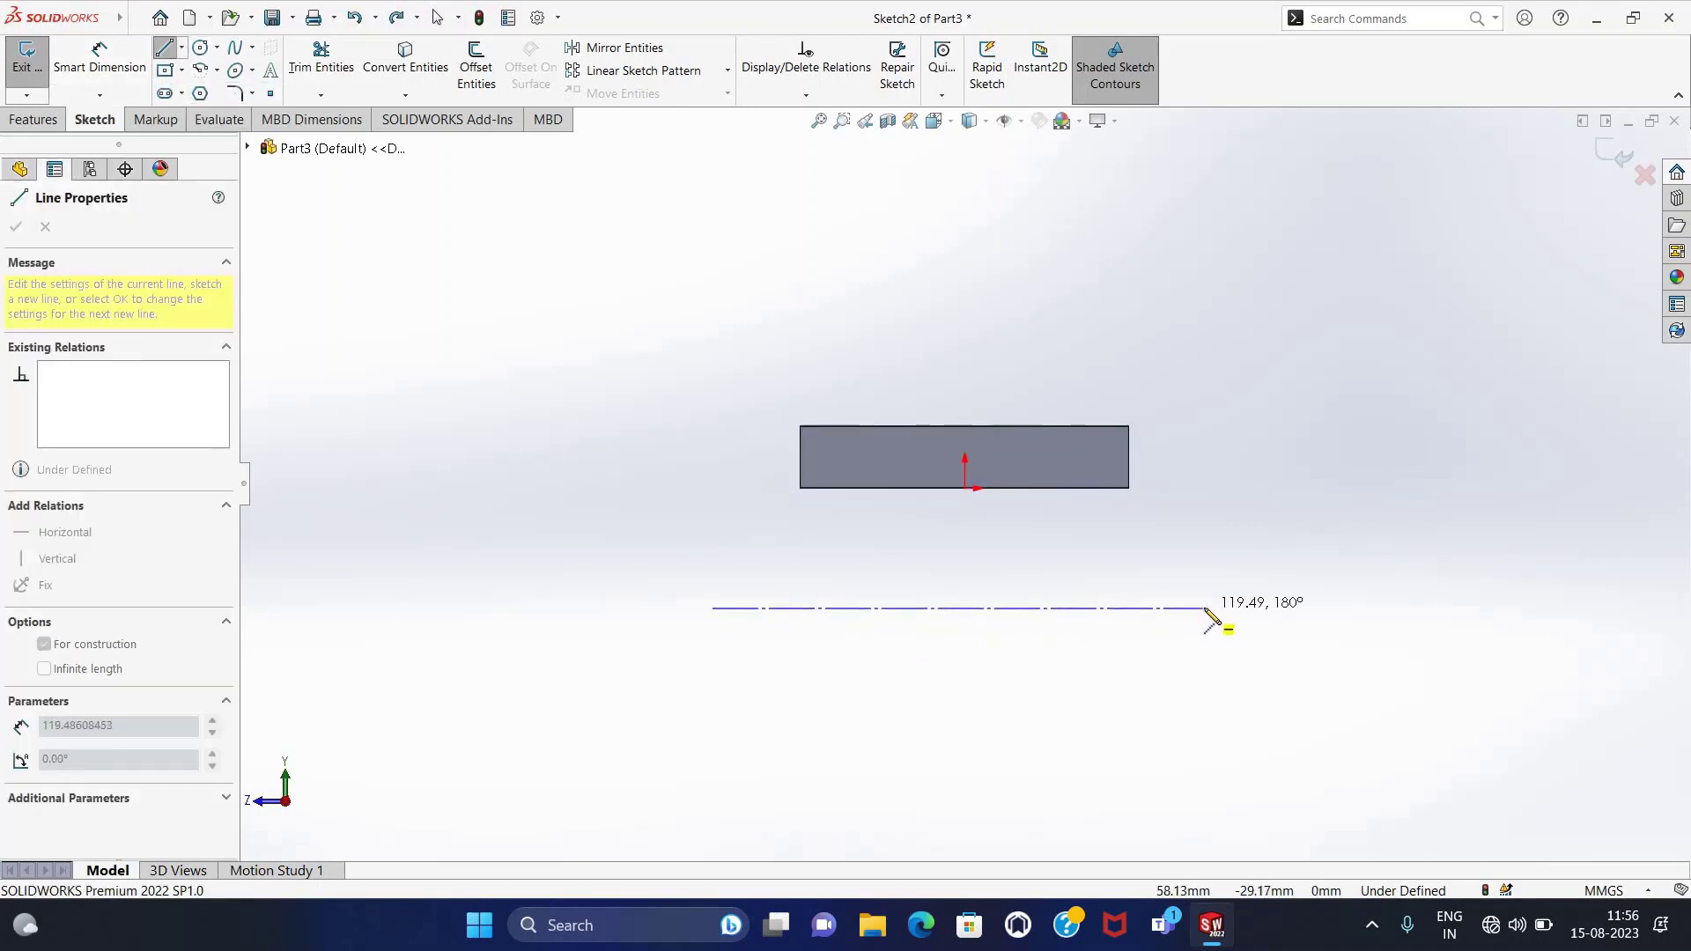
pyautogui.click(1207, 608)
pyautogui.press('Escape')
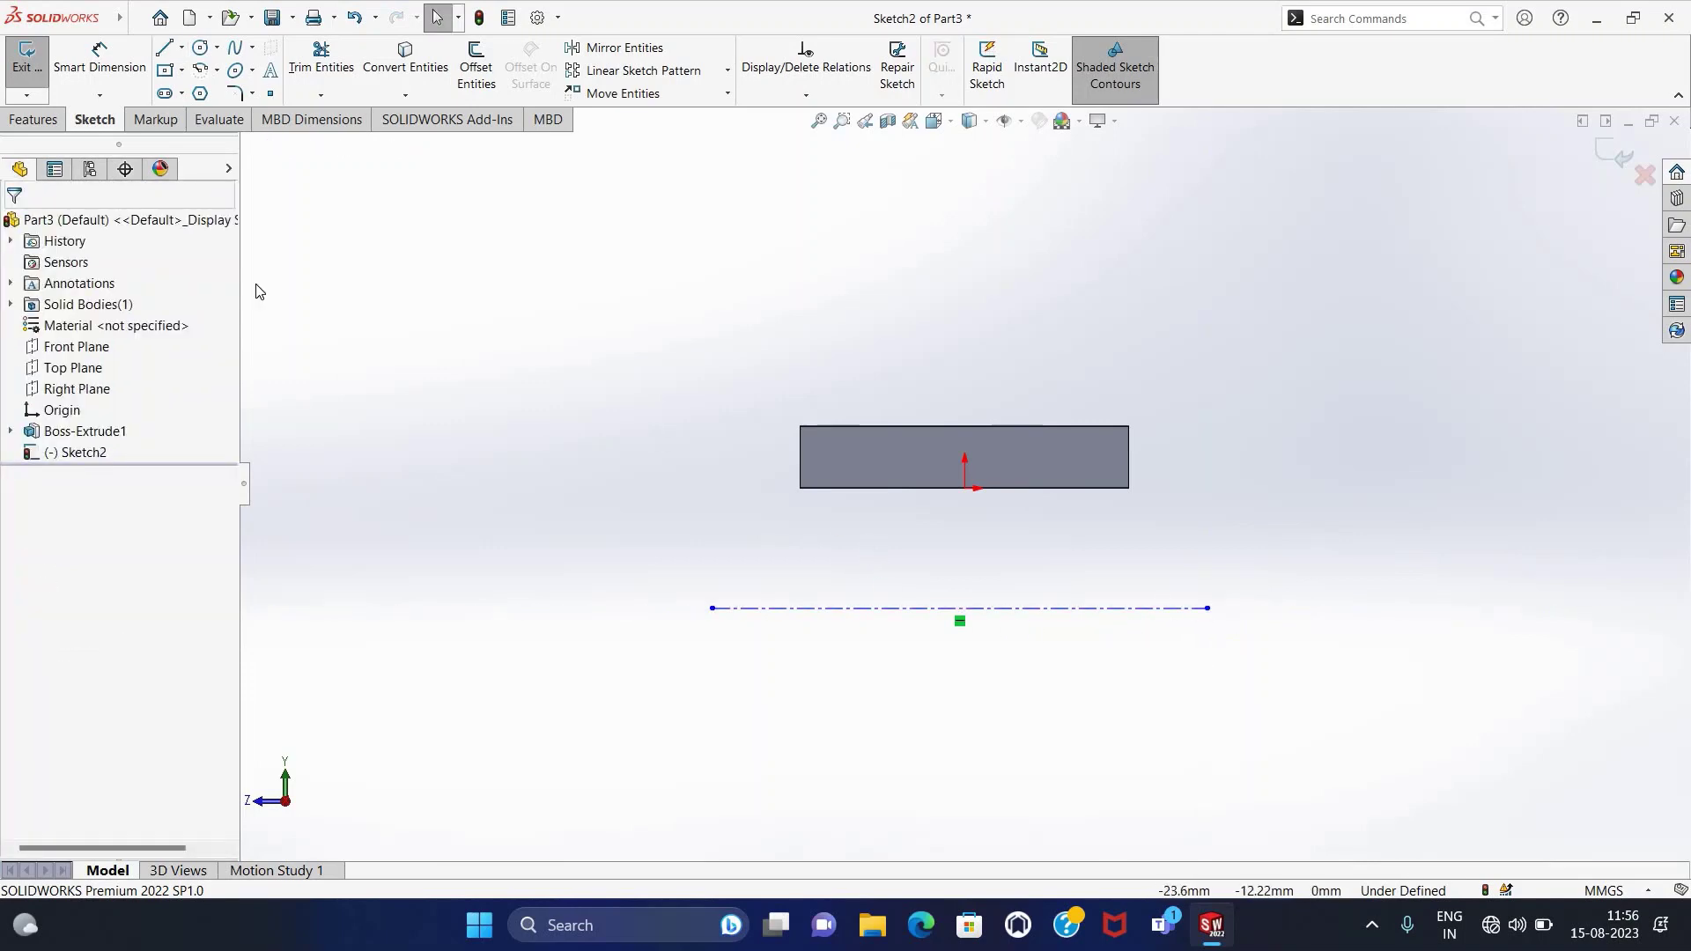
# Dimension the centerline 50 mm below the plate's top edge.
pyautogui.click(100, 54)
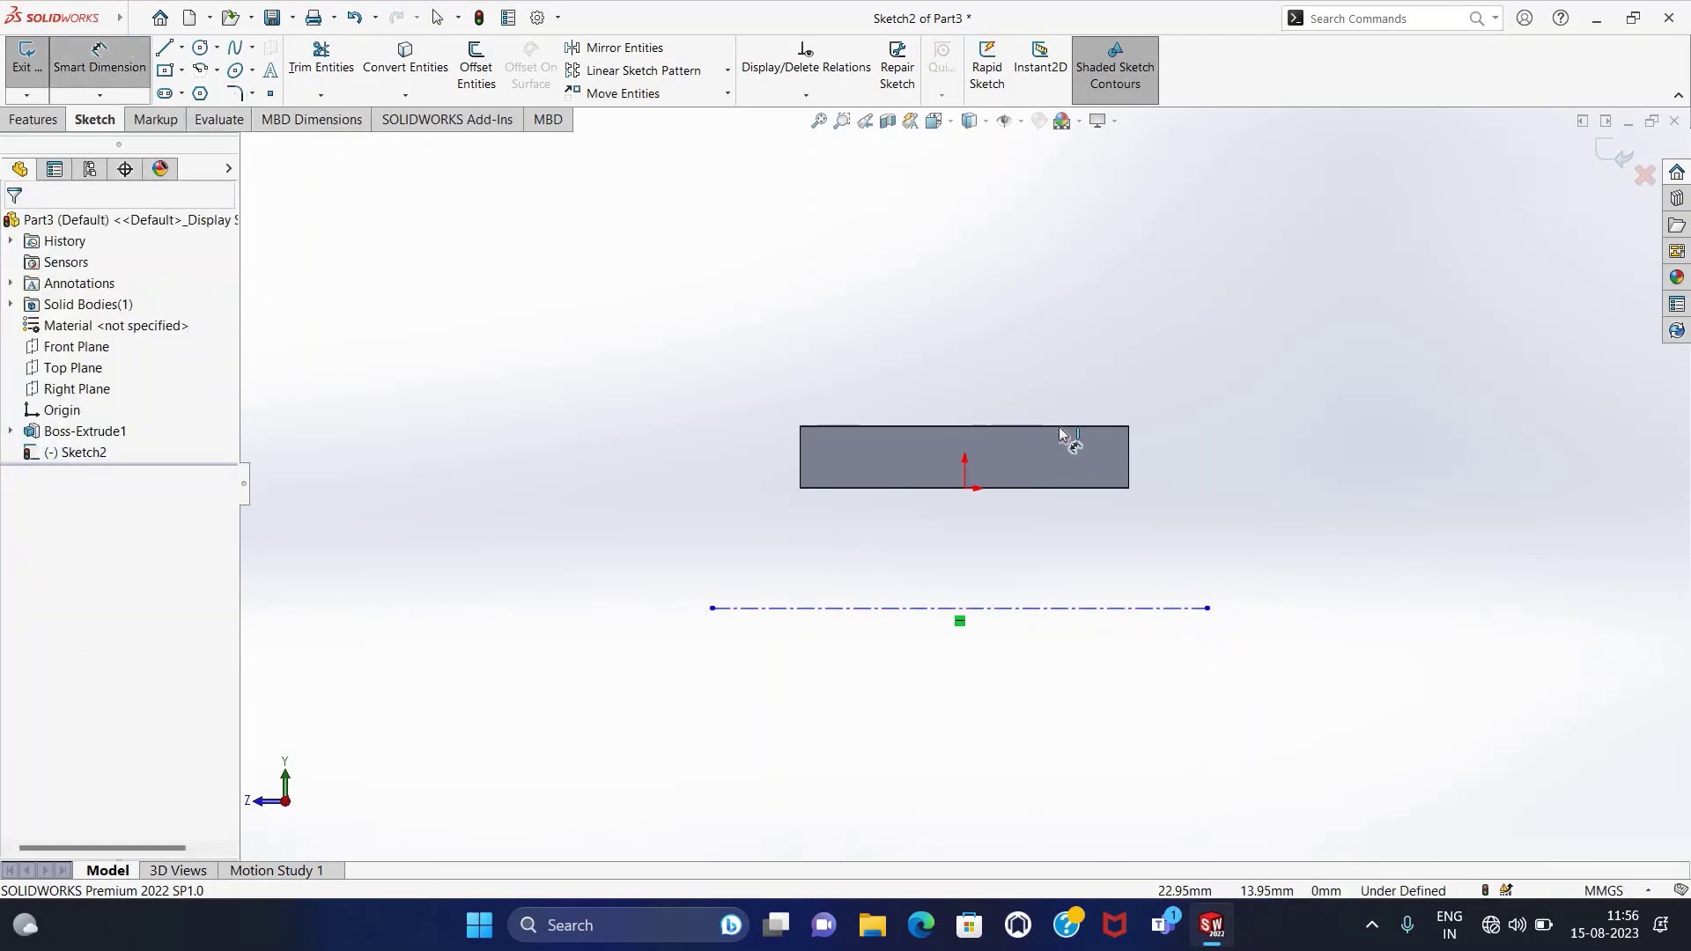
pyautogui.click(1061, 427)
pyautogui.click(1150, 608)
pyautogui.click(1185, 529)
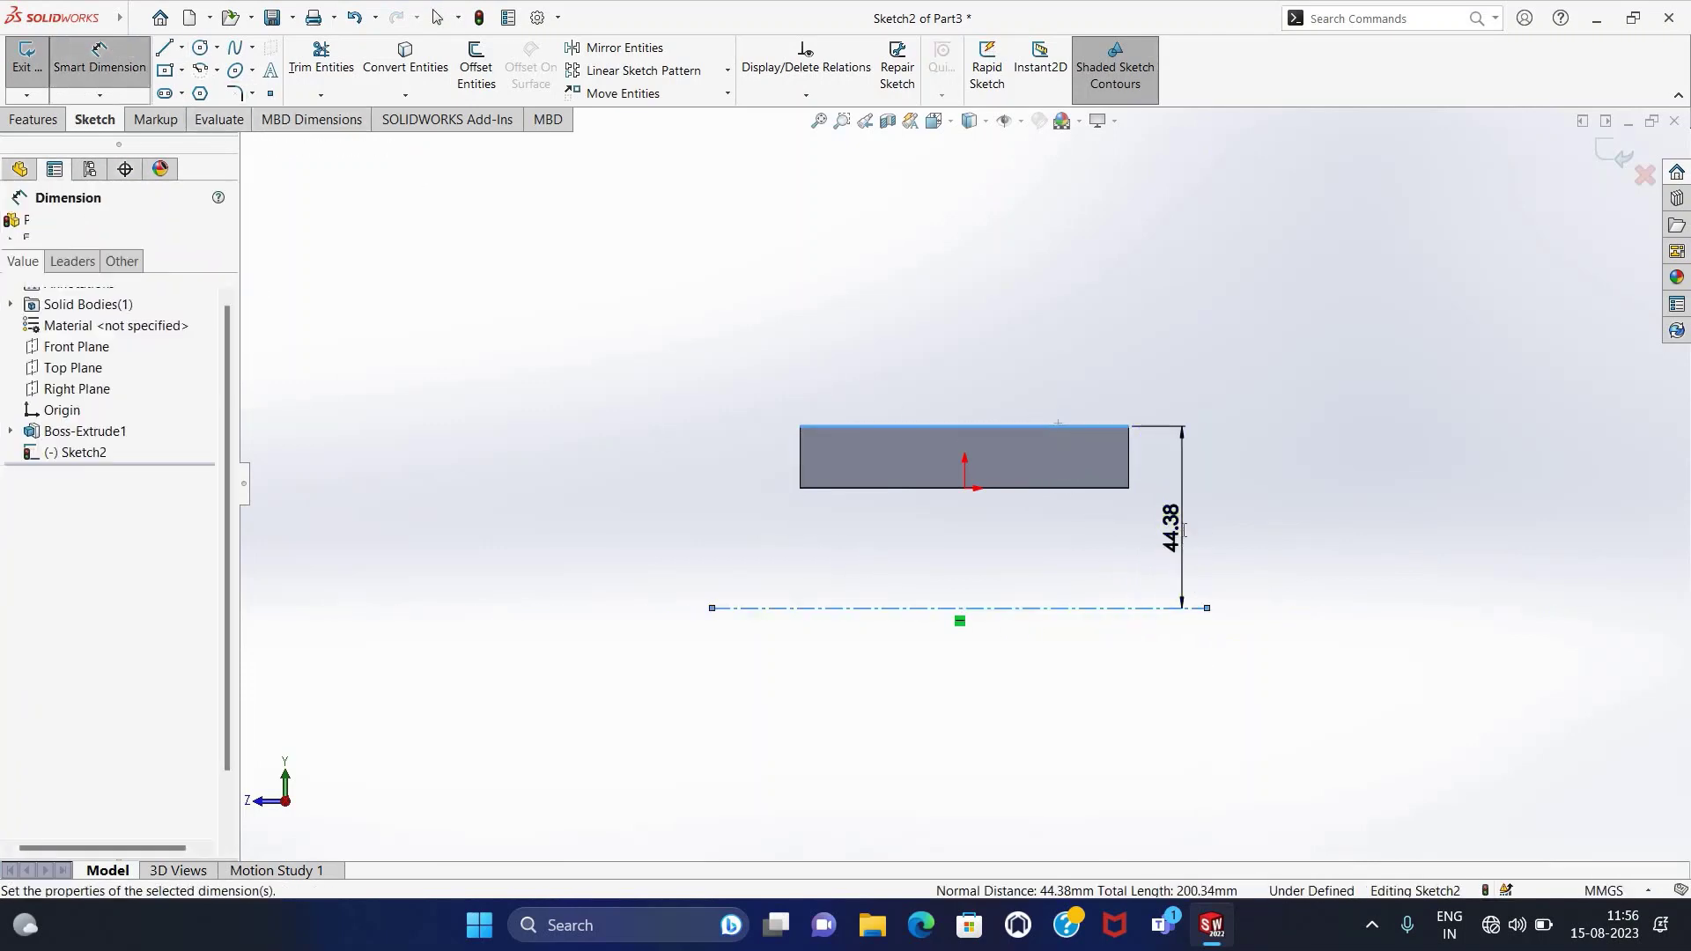
pyautogui.write('50')
pyautogui.press('Return')
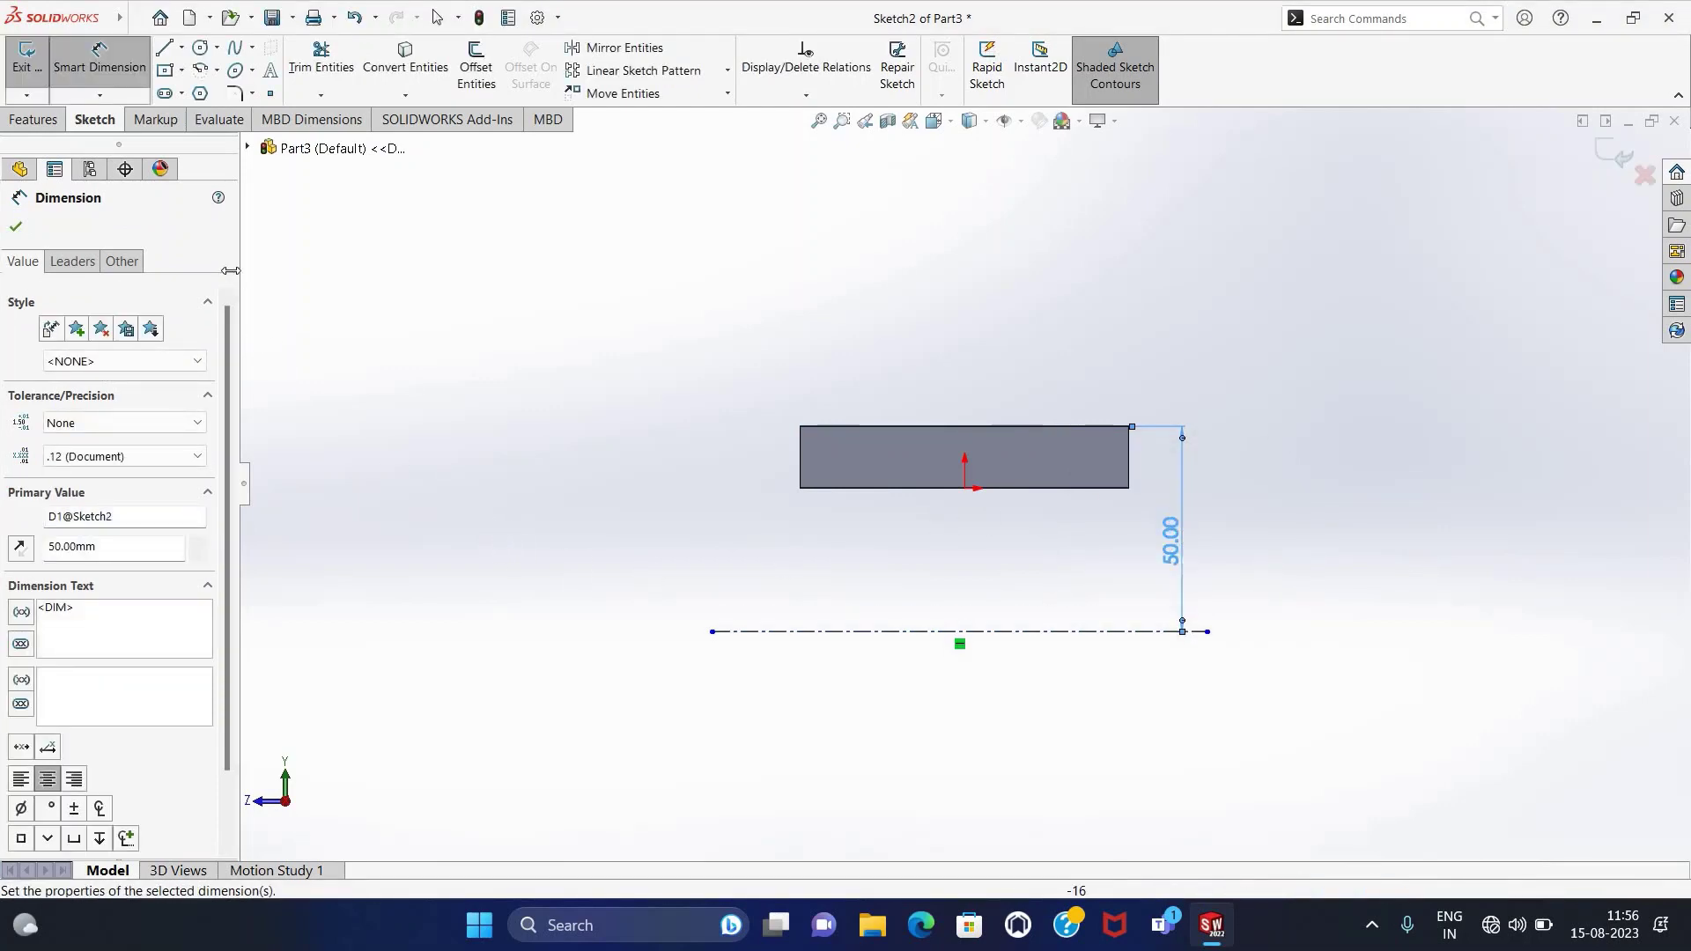
pyautogui.press('Escape')
pyautogui.press('c')
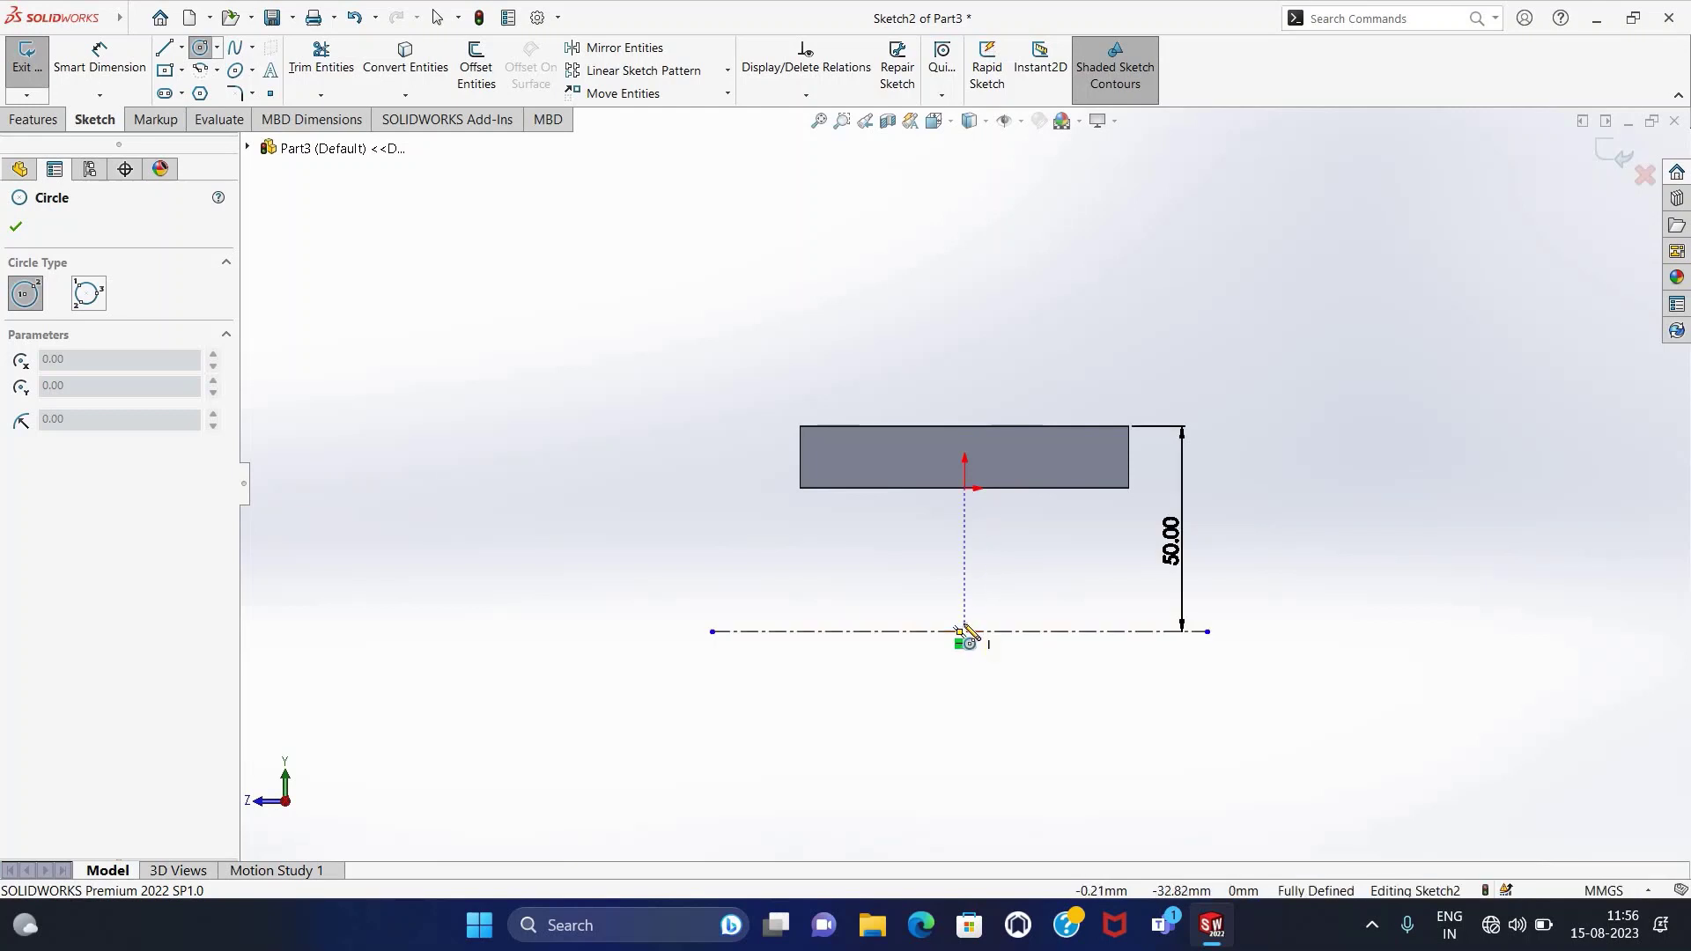
# Add a vertical centerline crossing the horizontal centerline.
pyautogui.press('Escape')
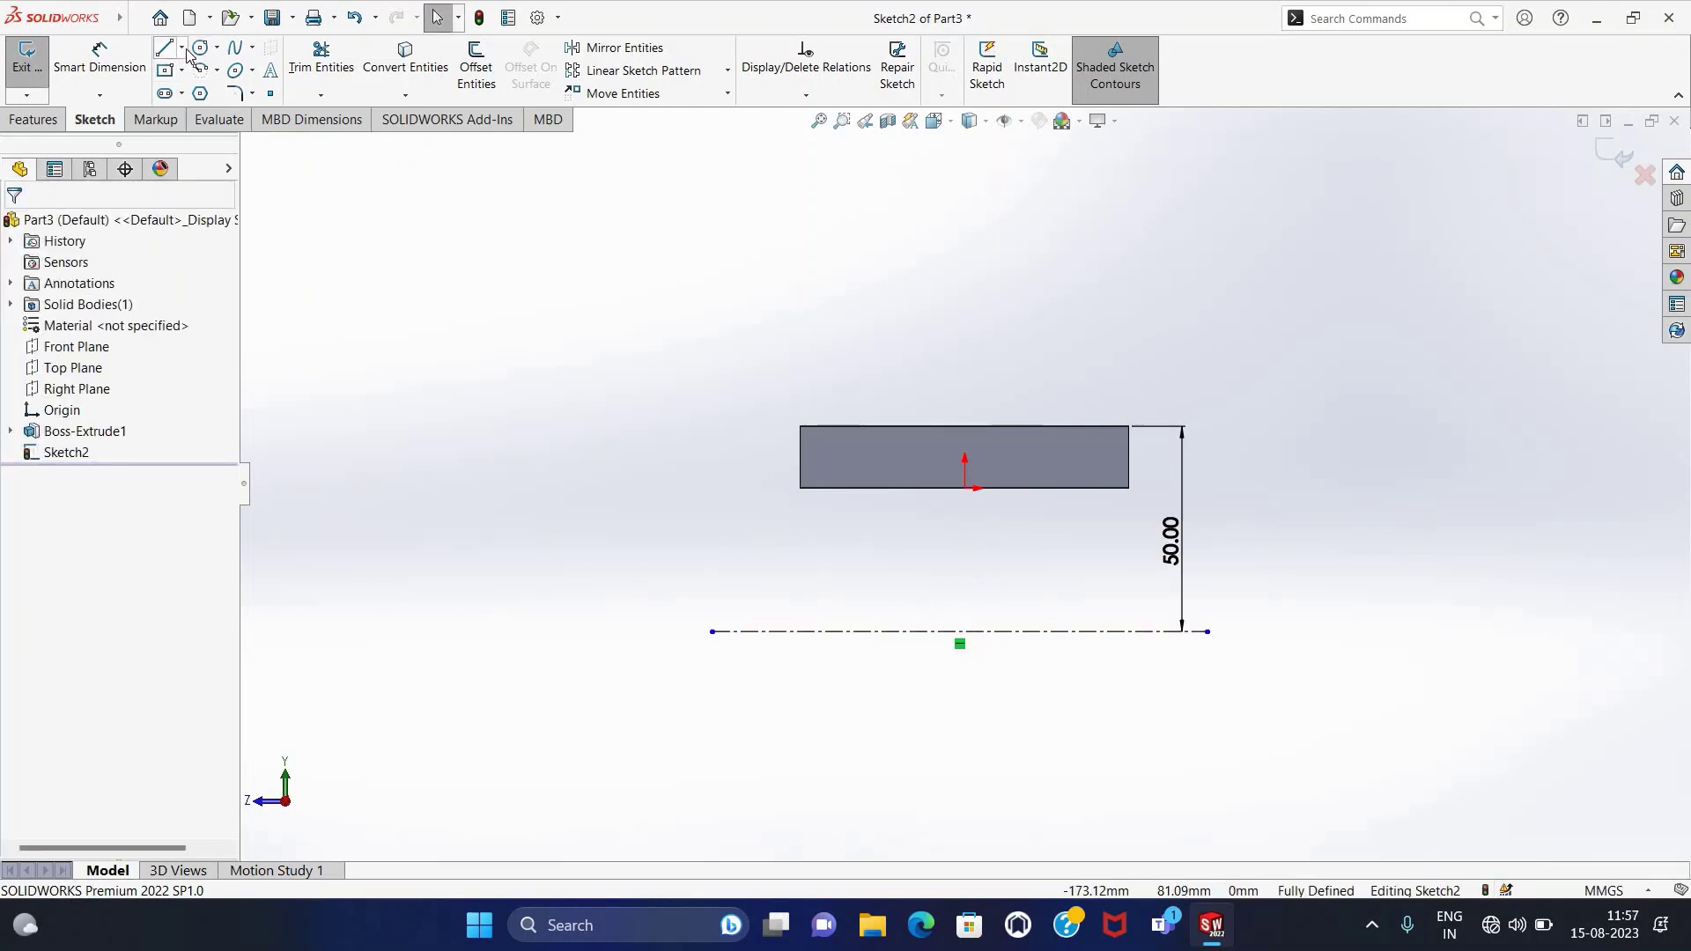
pyautogui.click(182, 48)
pyautogui.click(214, 94)
pyautogui.click(964, 394)
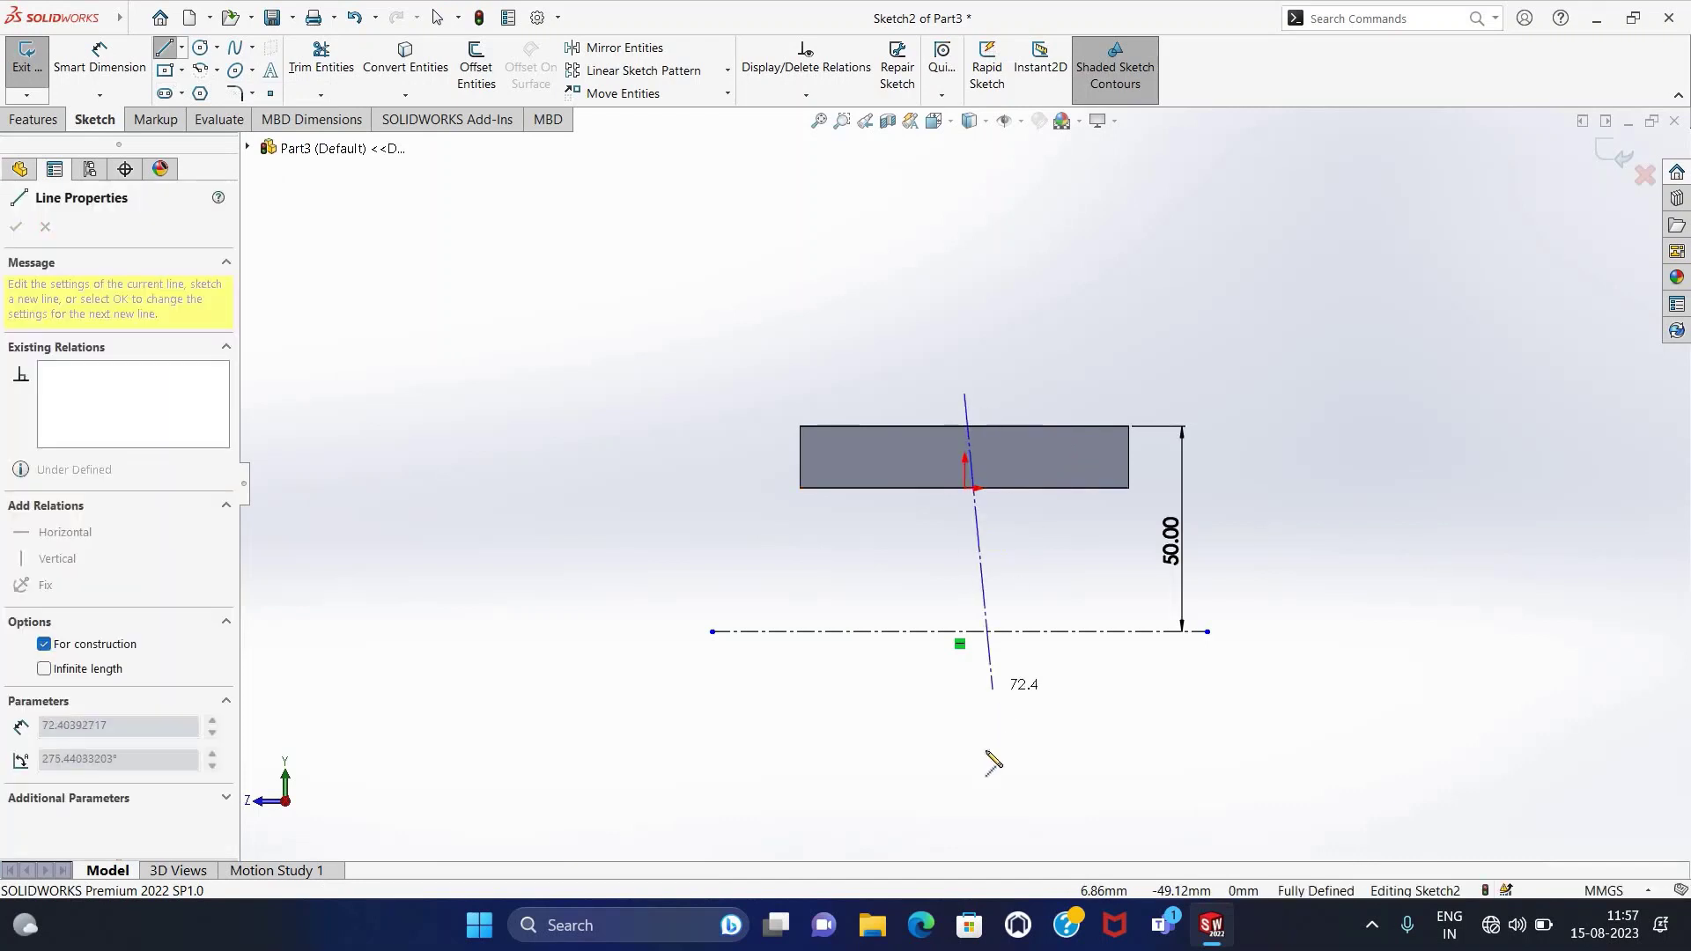
pyautogui.click(967, 774)
pyautogui.press('Escape')
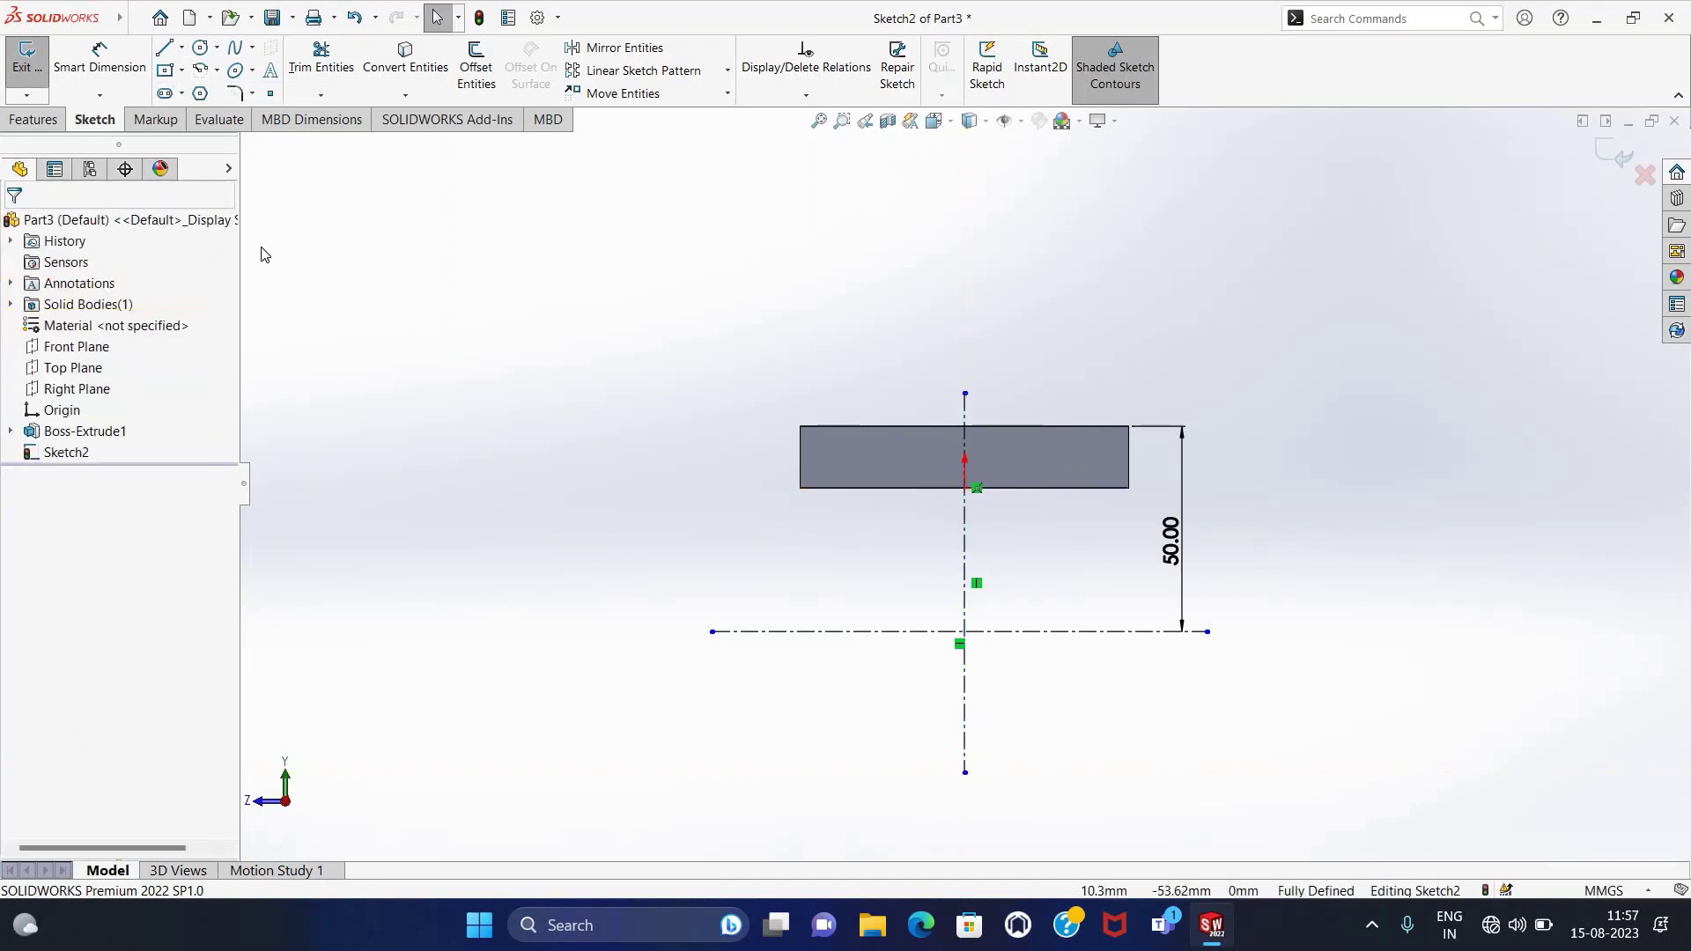
# Draw two concentric circles, radius 40 and 16, at the centerline intersection.
pyautogui.click(205, 51)
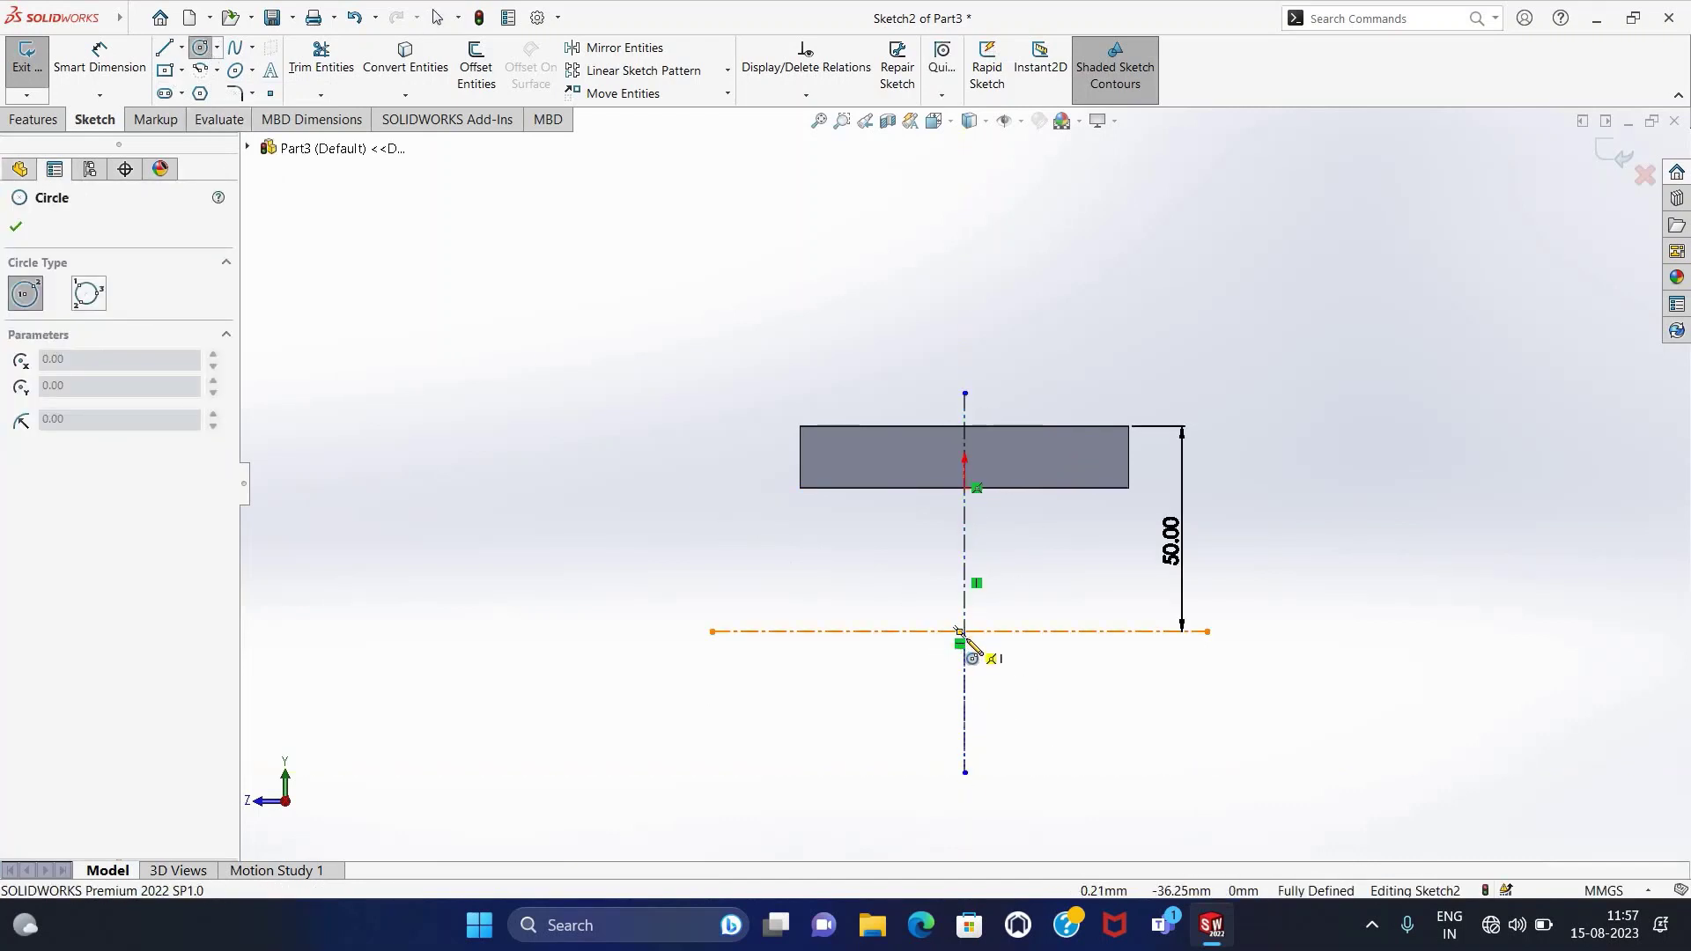
pyautogui.scroll(-5, 959, 632)
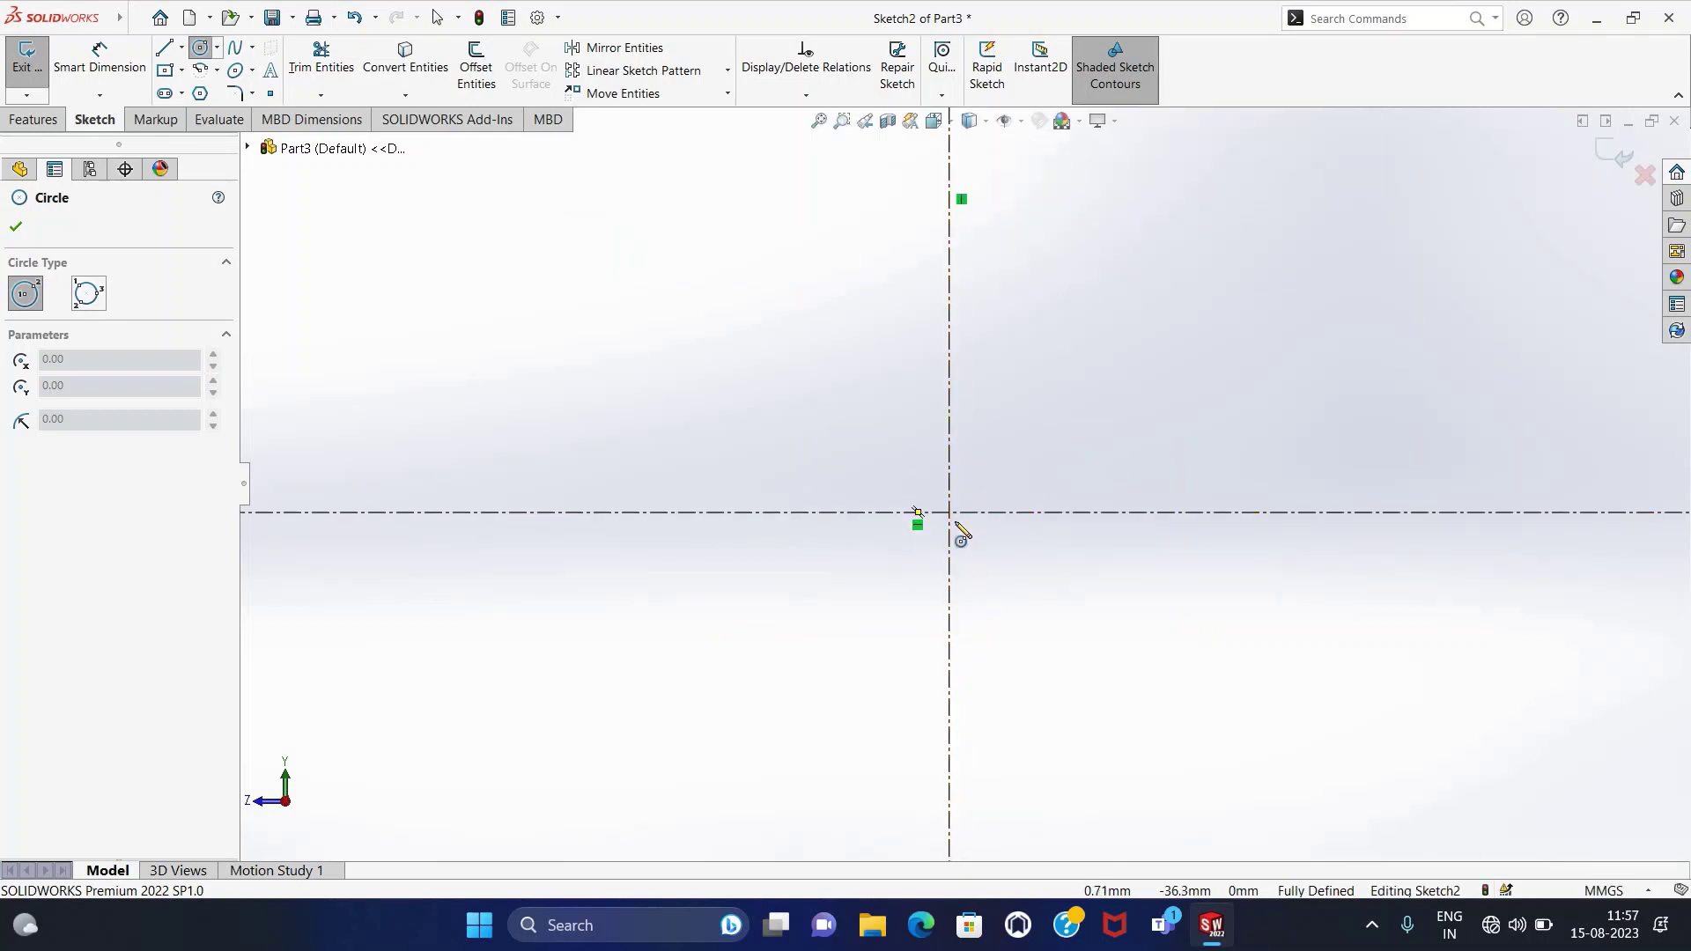
pyautogui.click(951, 516)
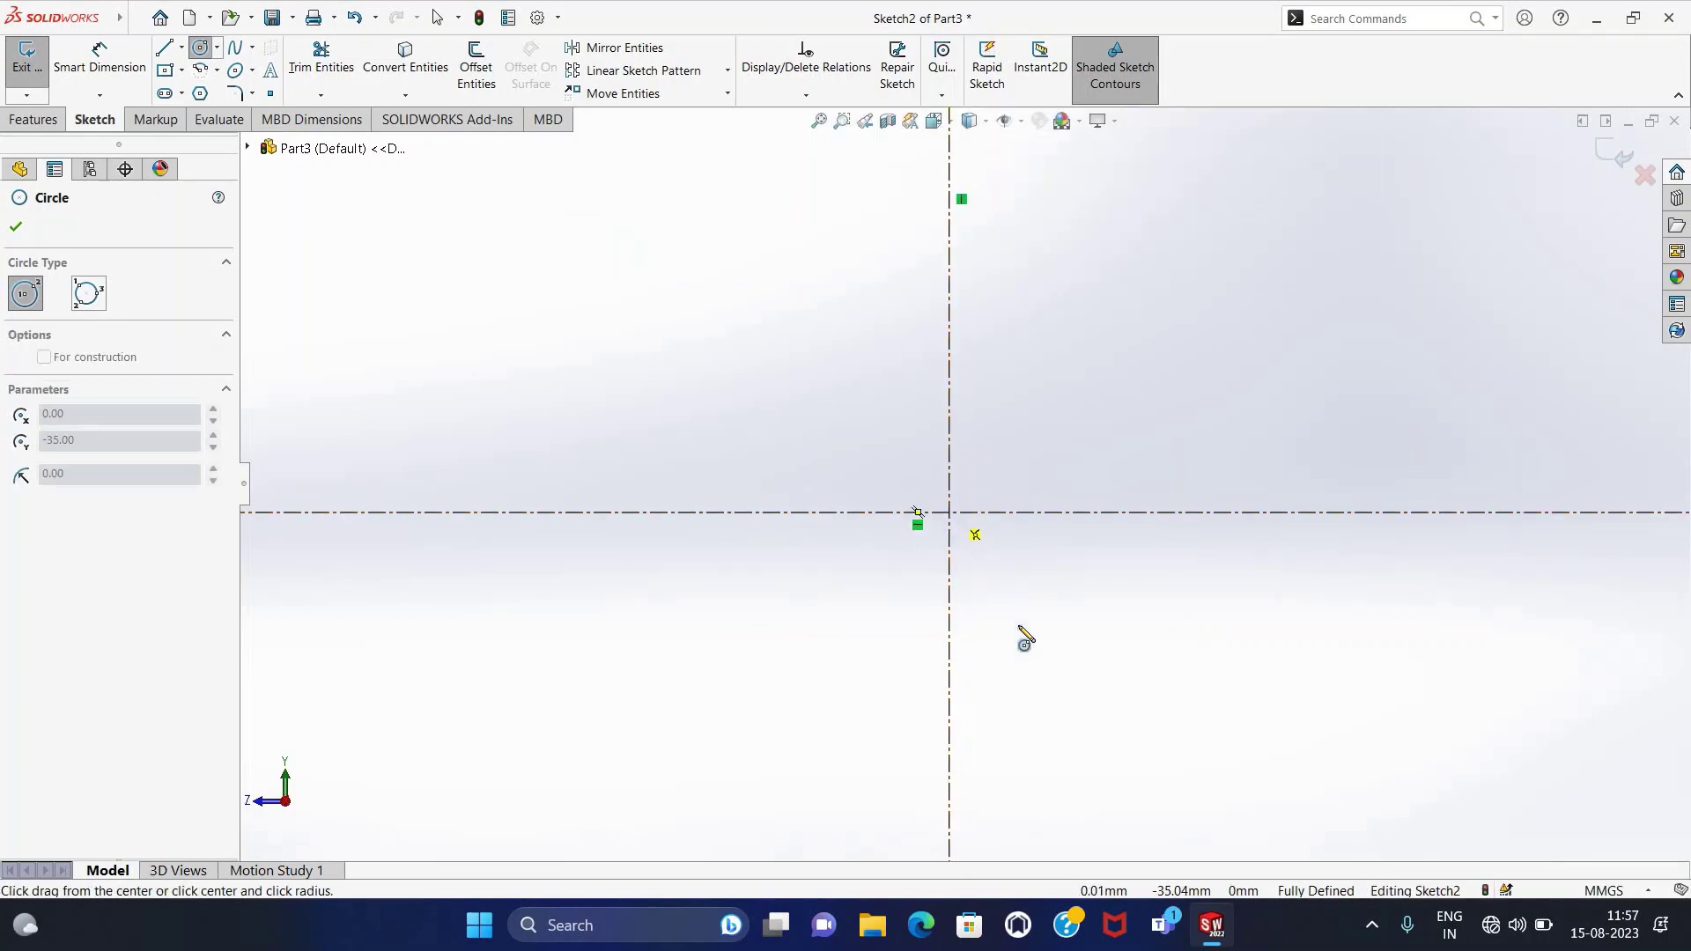
pyautogui.scroll(3, 1019, 638)
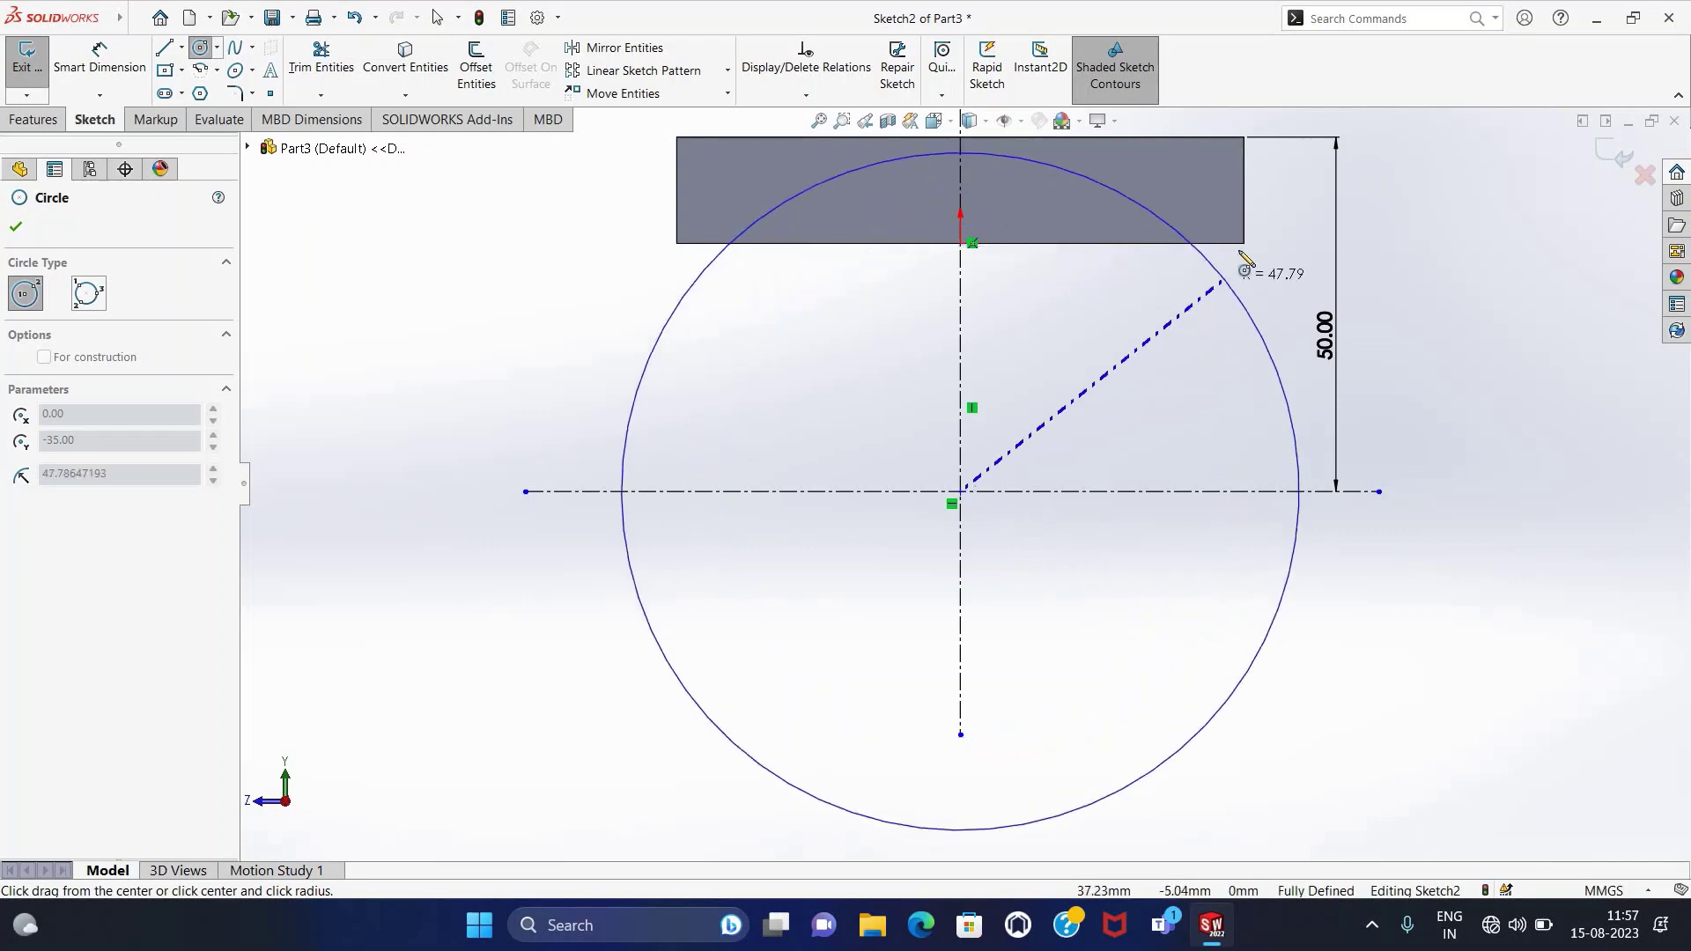
pyautogui.click(1204, 379)
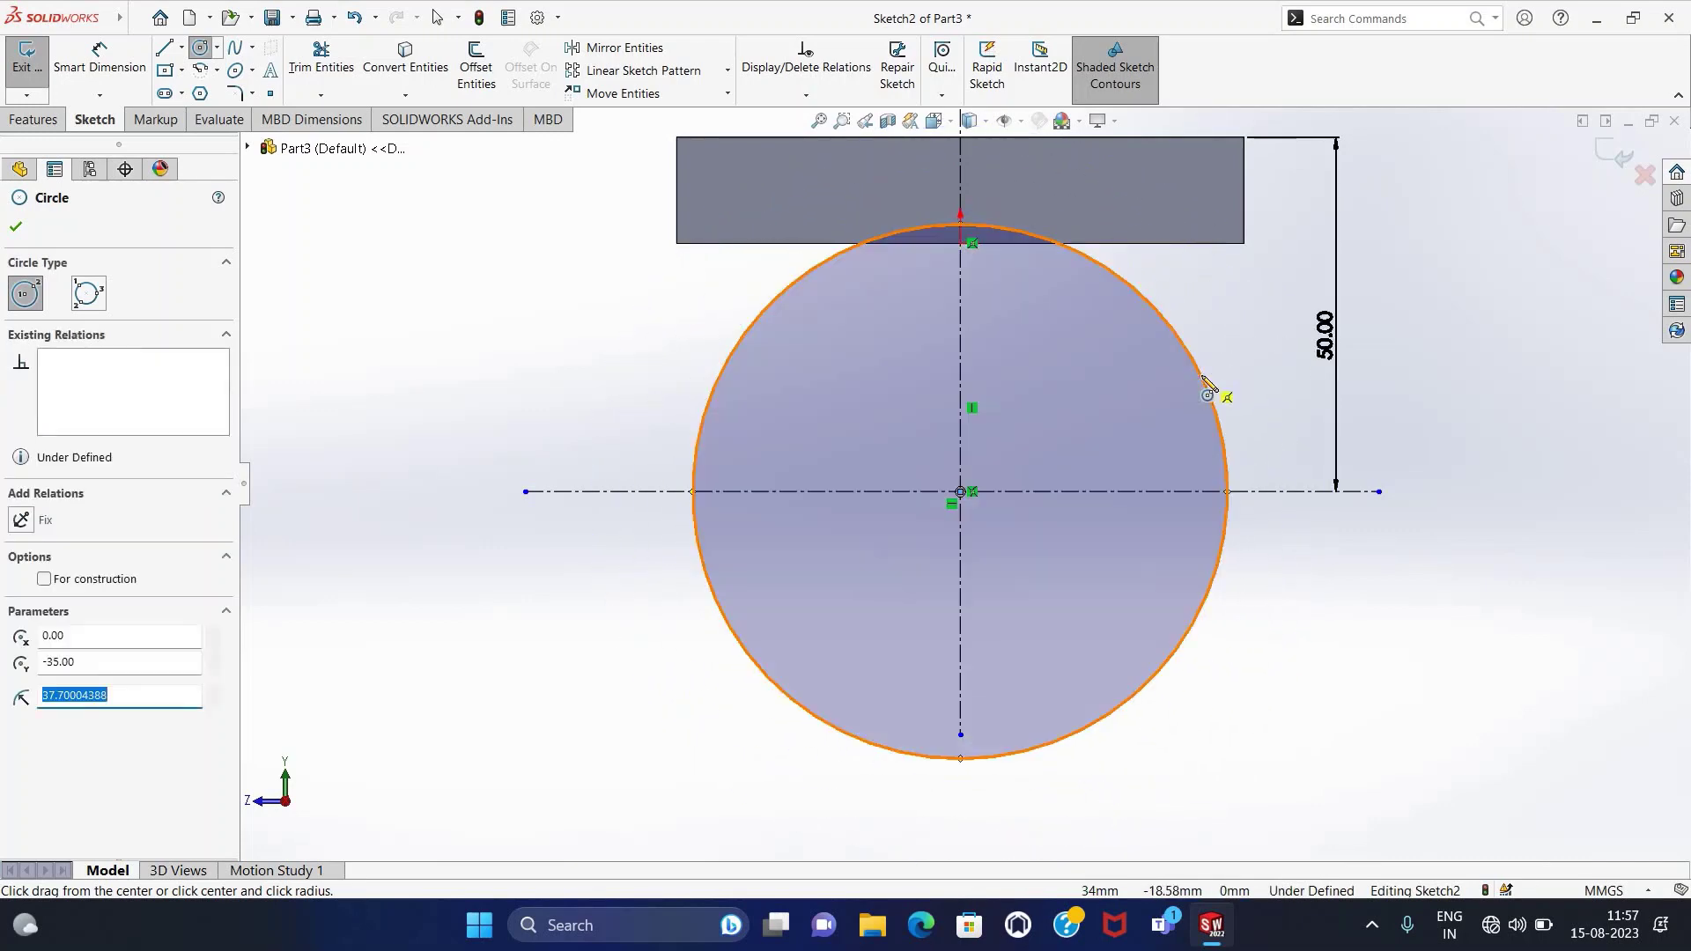
pyautogui.press('Return')
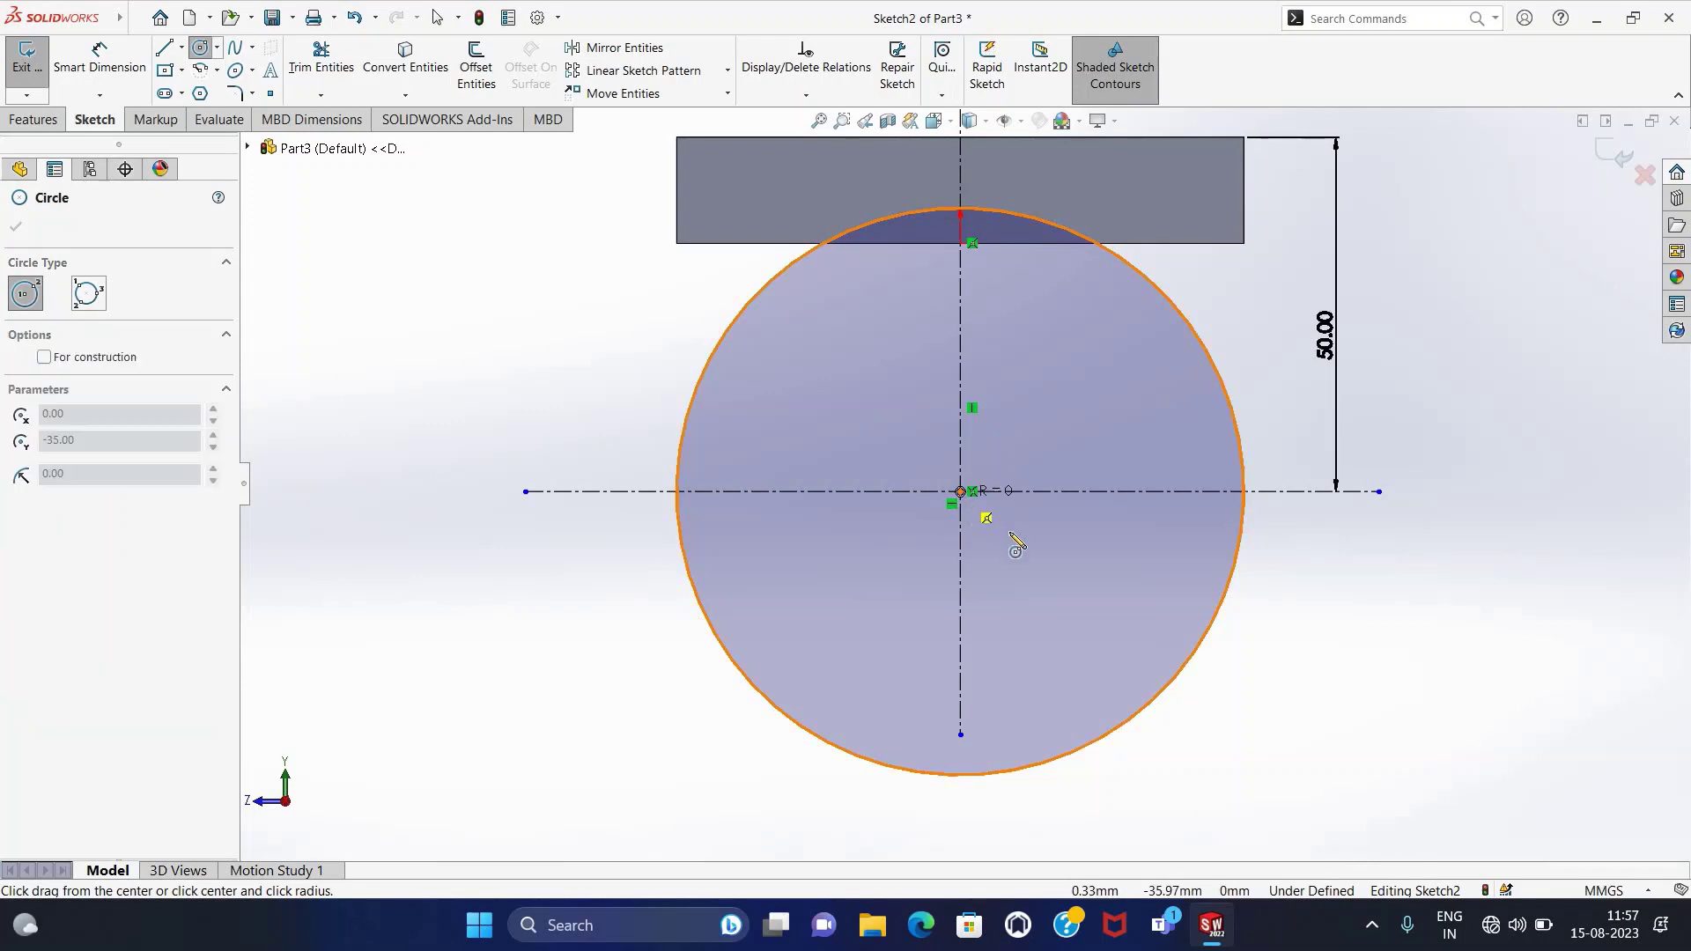
pyautogui.click(960, 491)
pyautogui.click(1040, 553)
pyautogui.write('16')
pyautogui.press('Return')
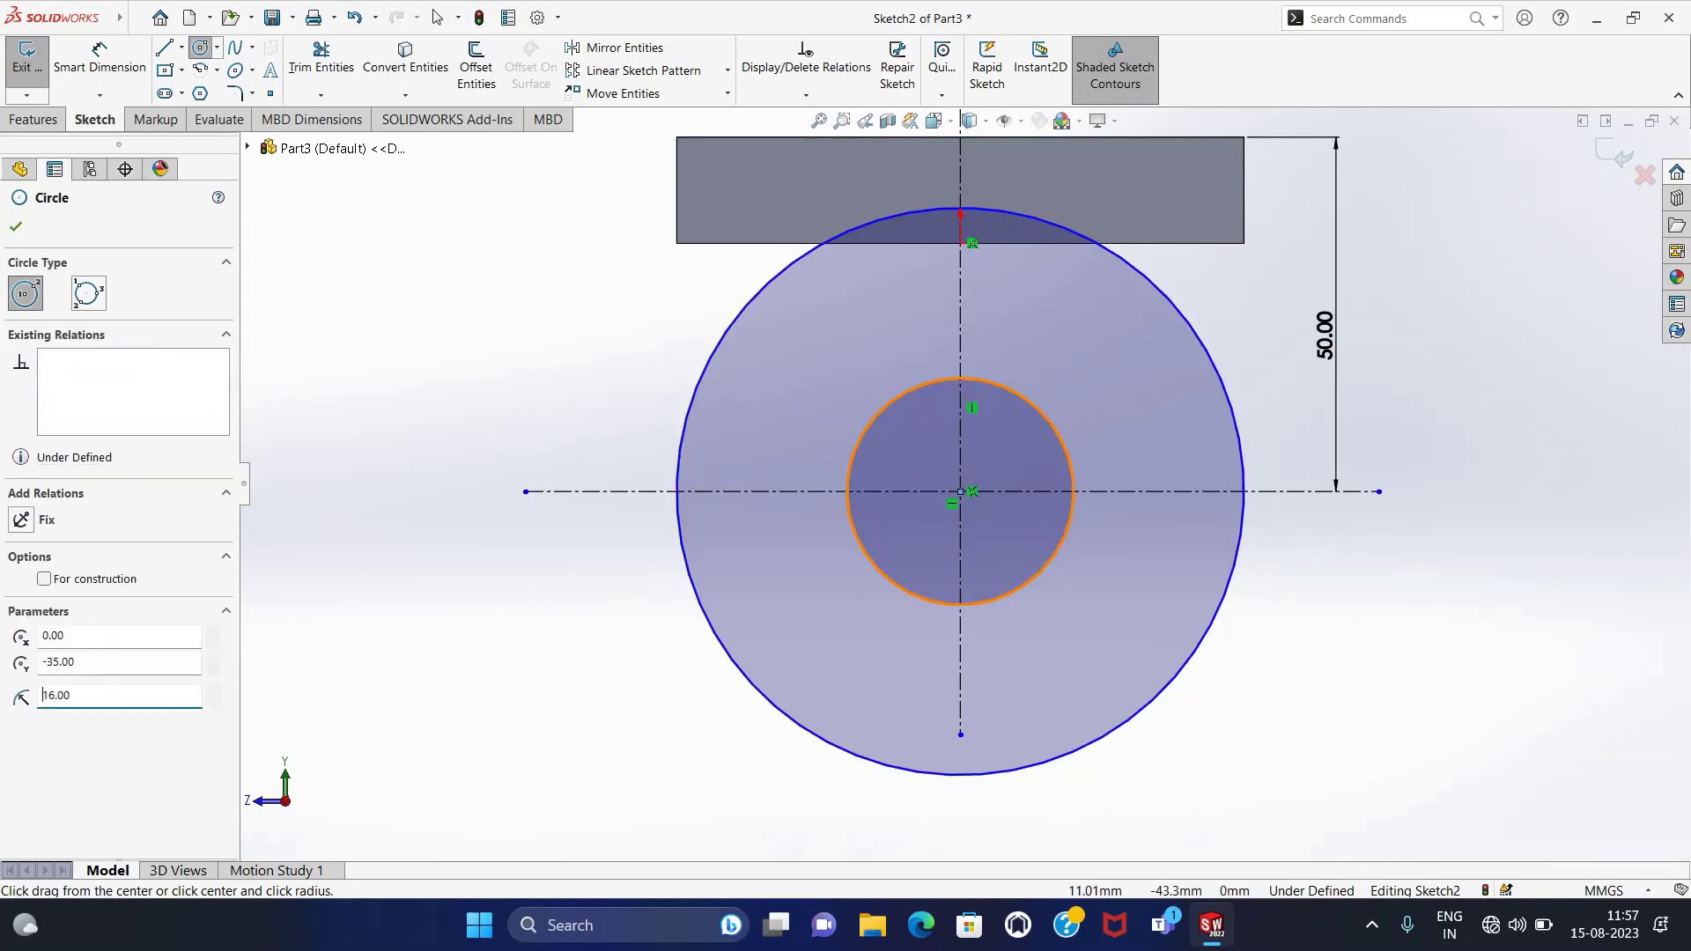
# Dimension the large circle Ø80 and the small circle Ø32.
pyautogui.press('Escape')
pyautogui.click(99, 53)
pyautogui.click(1223, 384)
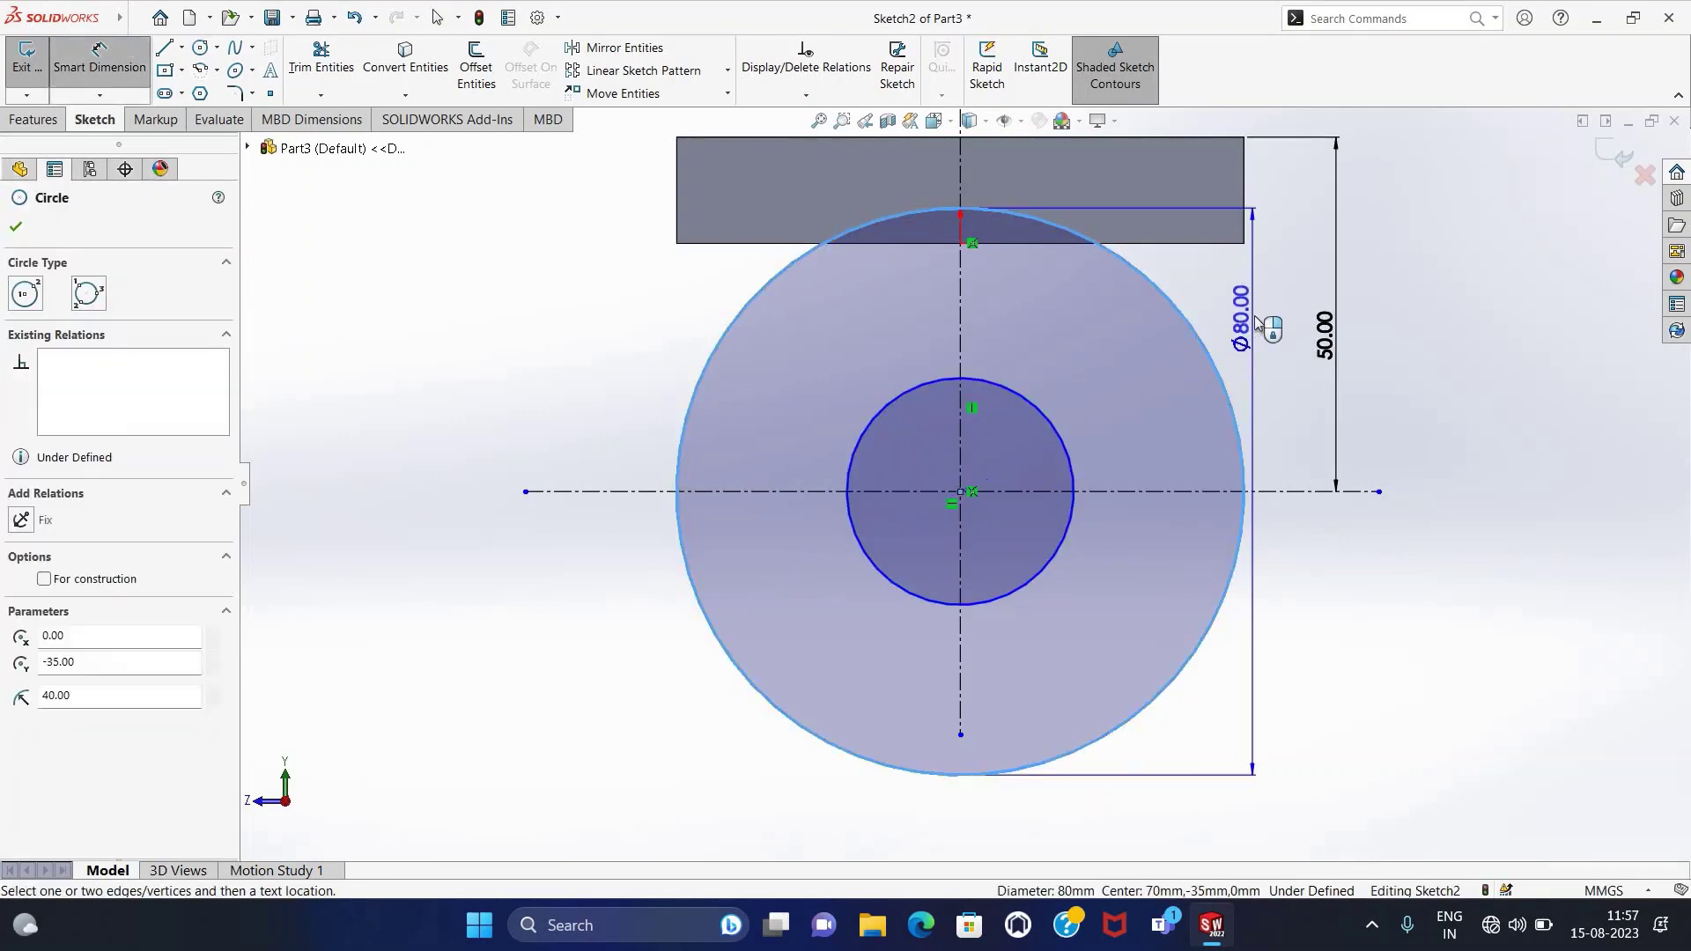
pyautogui.click(445, 614)
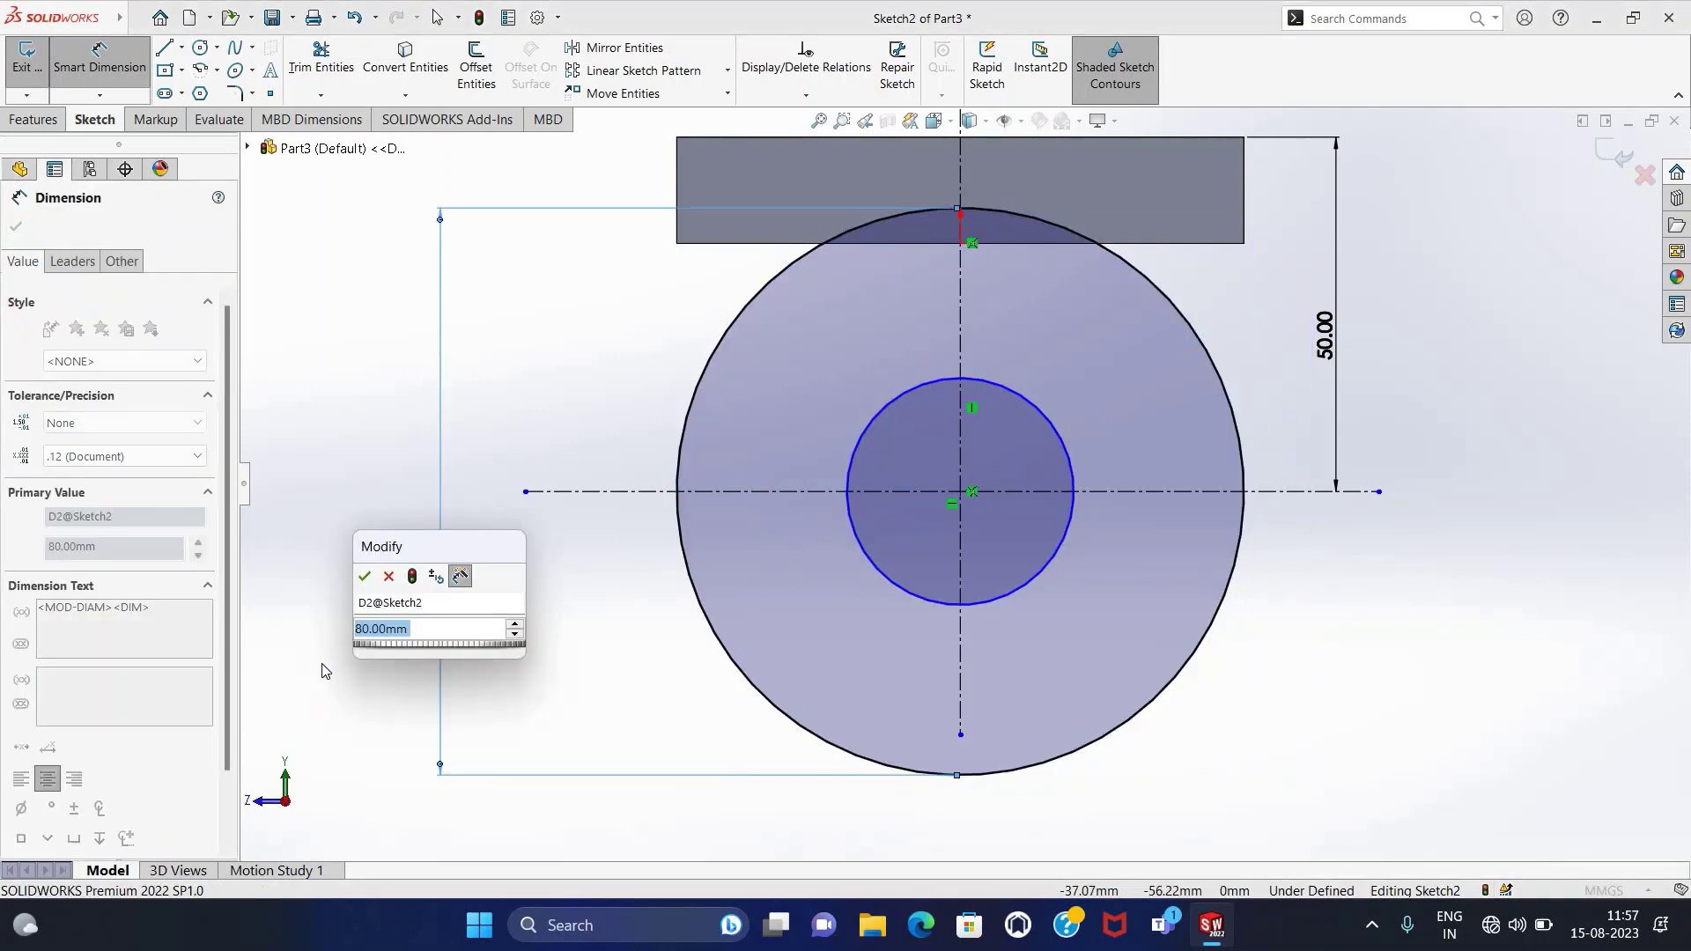
pyautogui.press('Return')
pyautogui.click(851, 532)
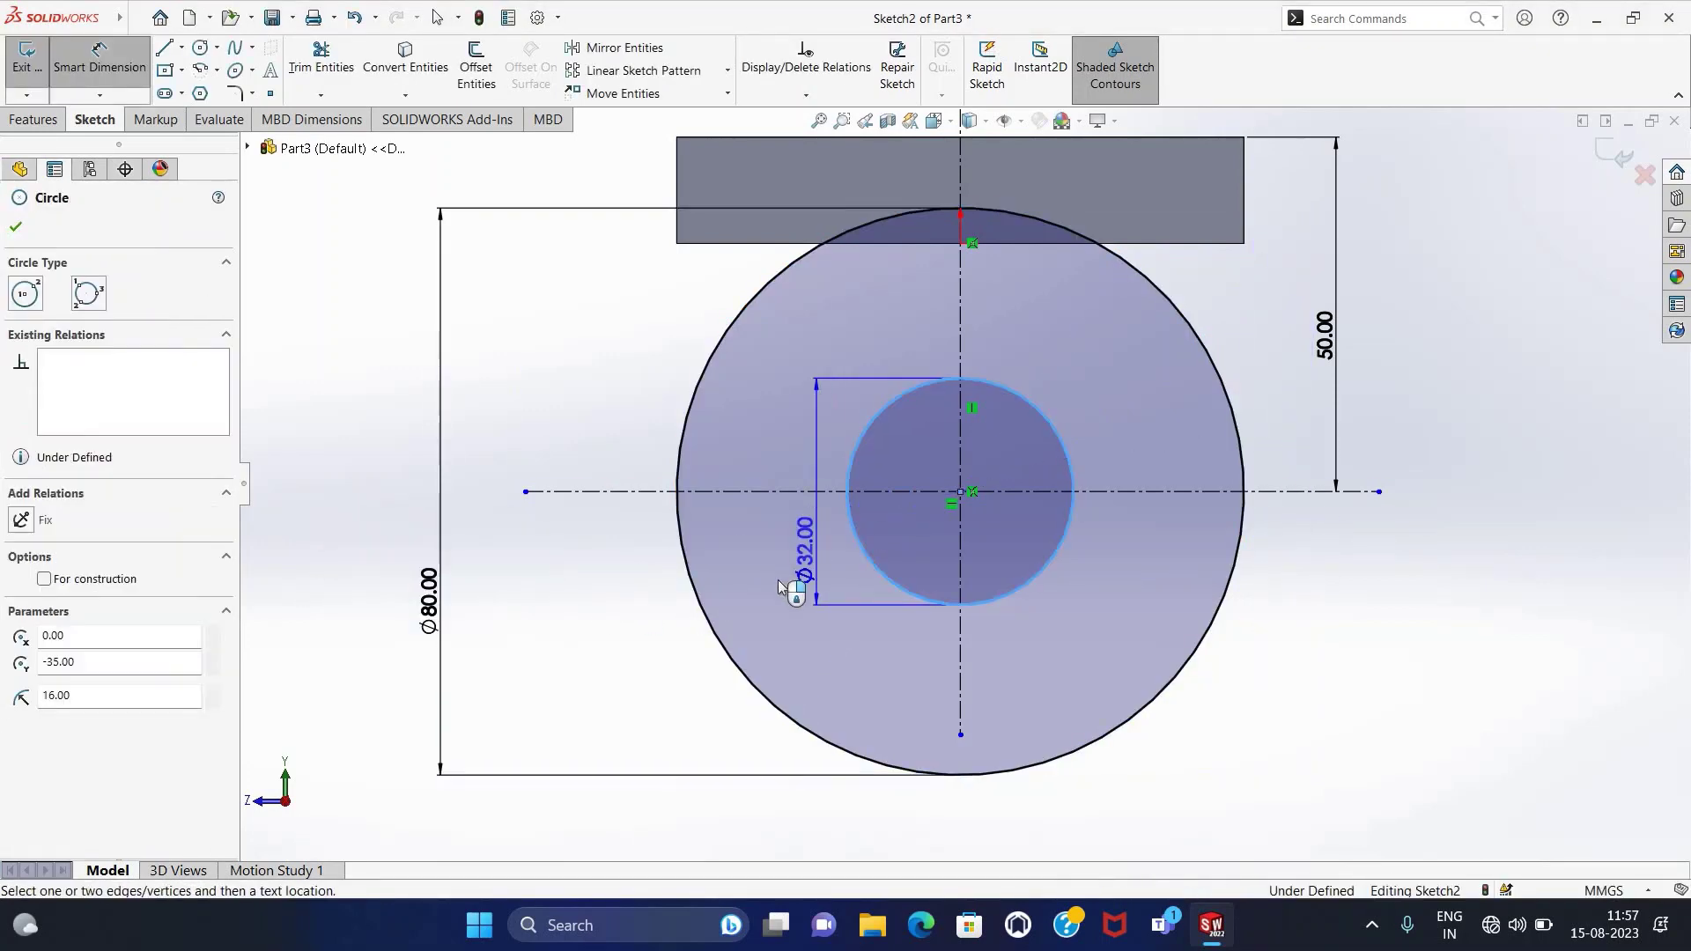
pyautogui.click(762, 538)
pyautogui.click(681, 499)
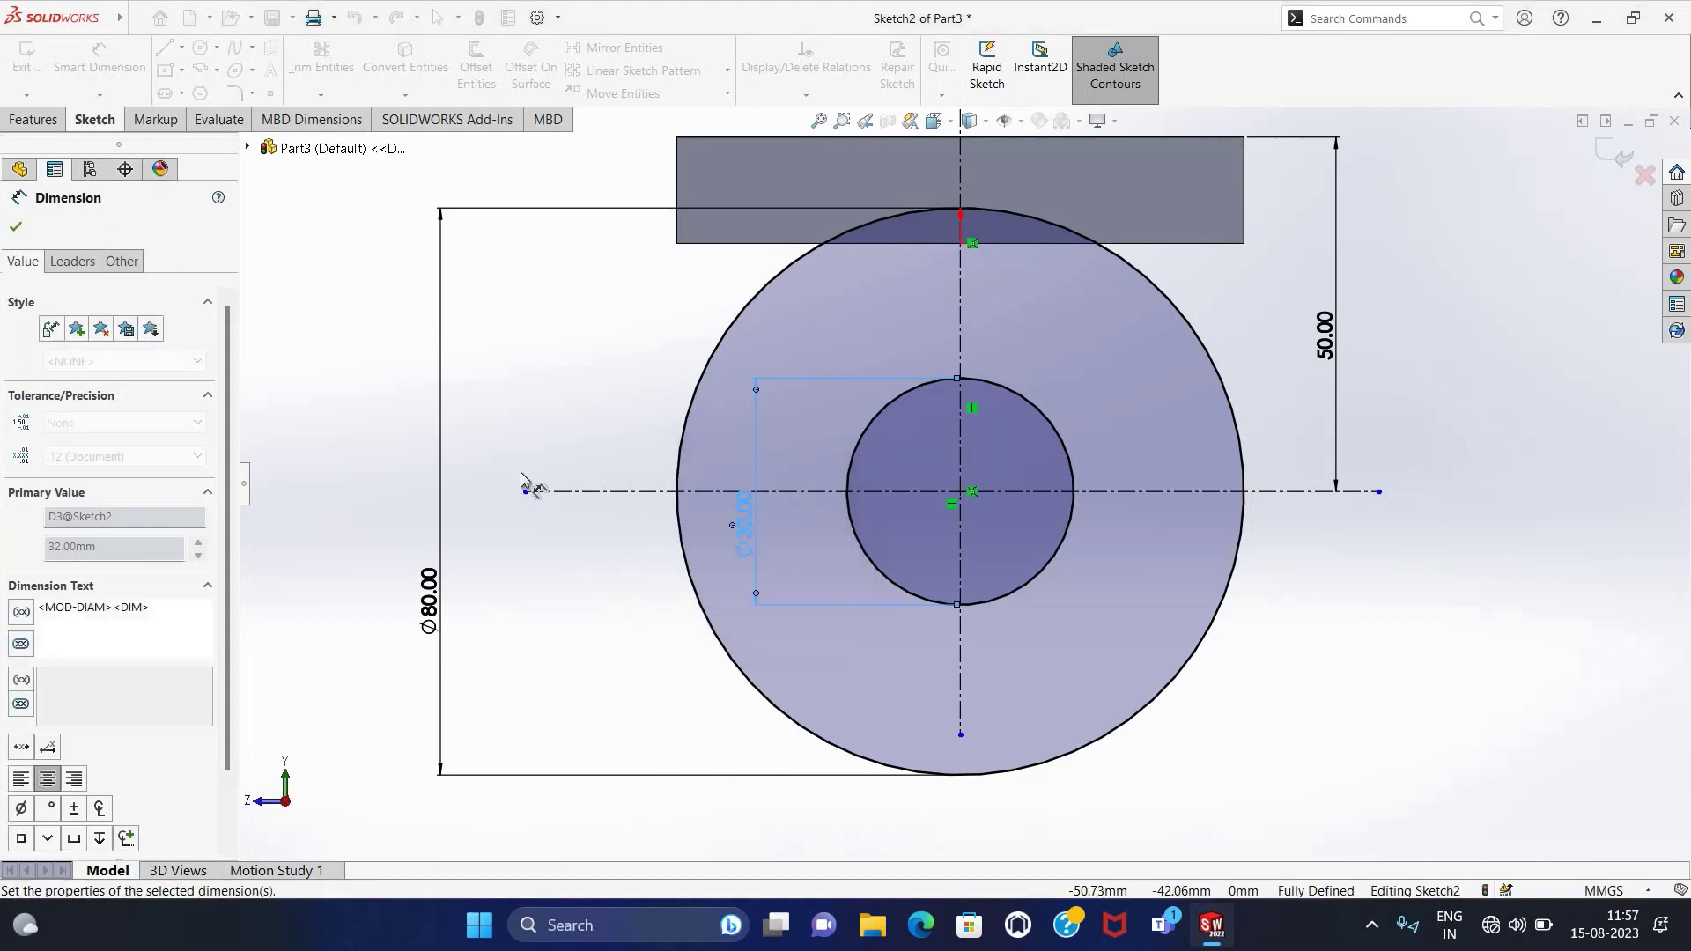
pyautogui.press('Escape')
# Draw vertical lines from the plate's lower corners to both sides of the Ø80 circle.
pyautogui.press('l')
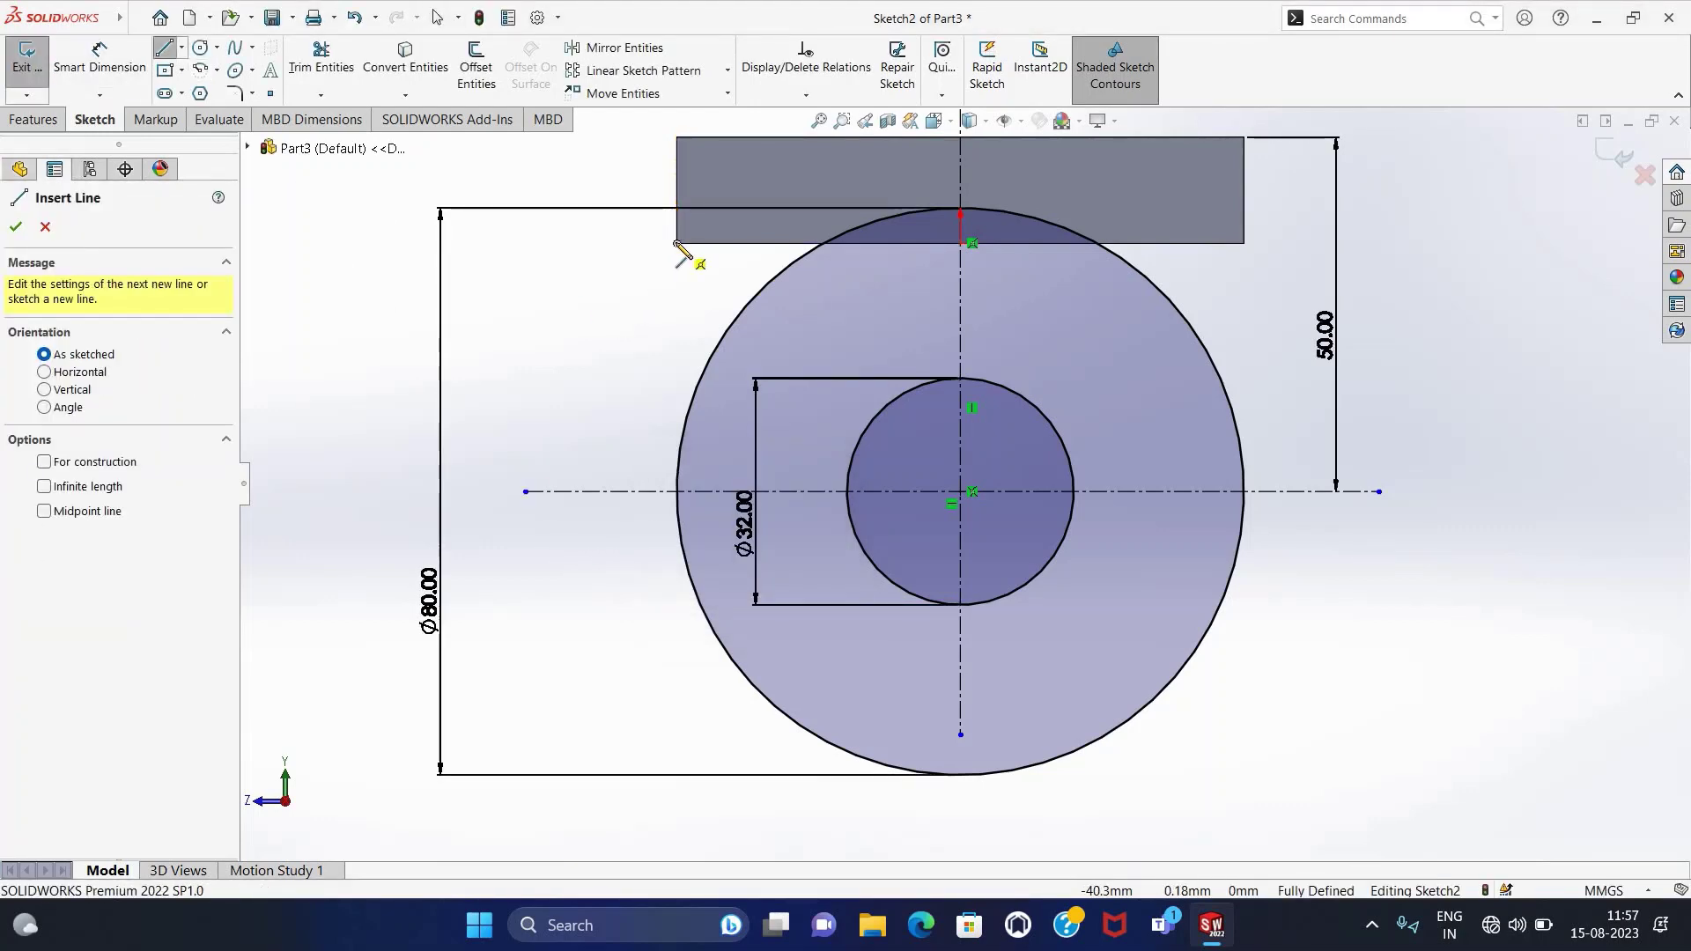
pyautogui.click(676, 244)
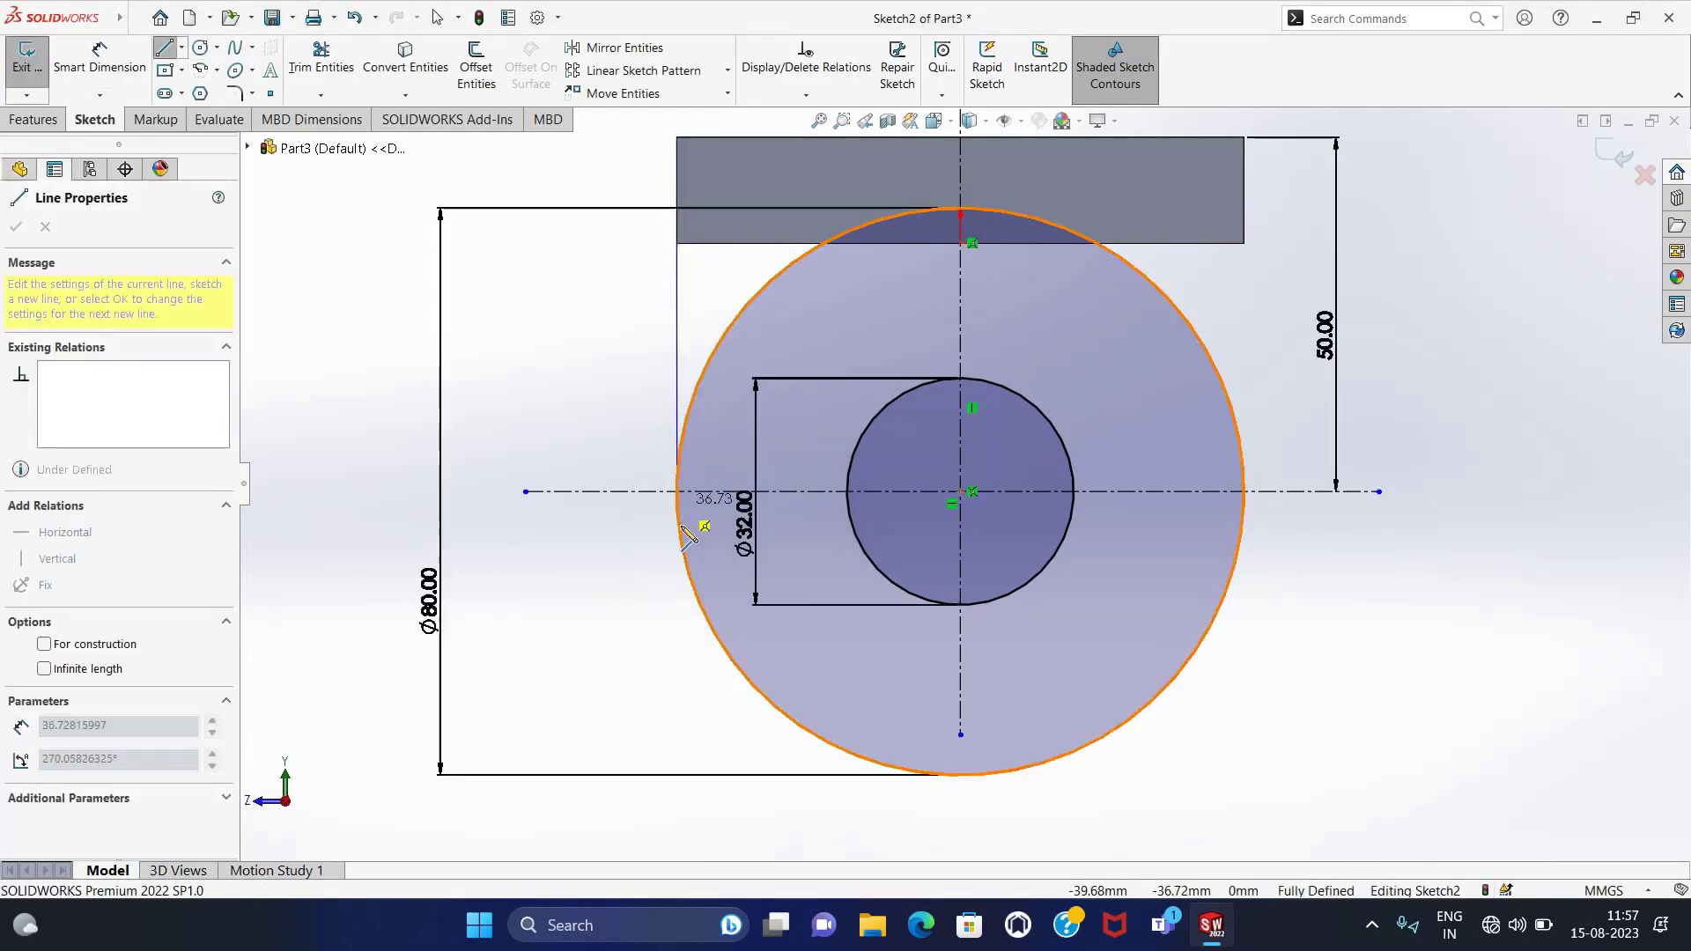
pyautogui.click(678, 494)
pyautogui.press('Escape')
pyautogui.press('l')
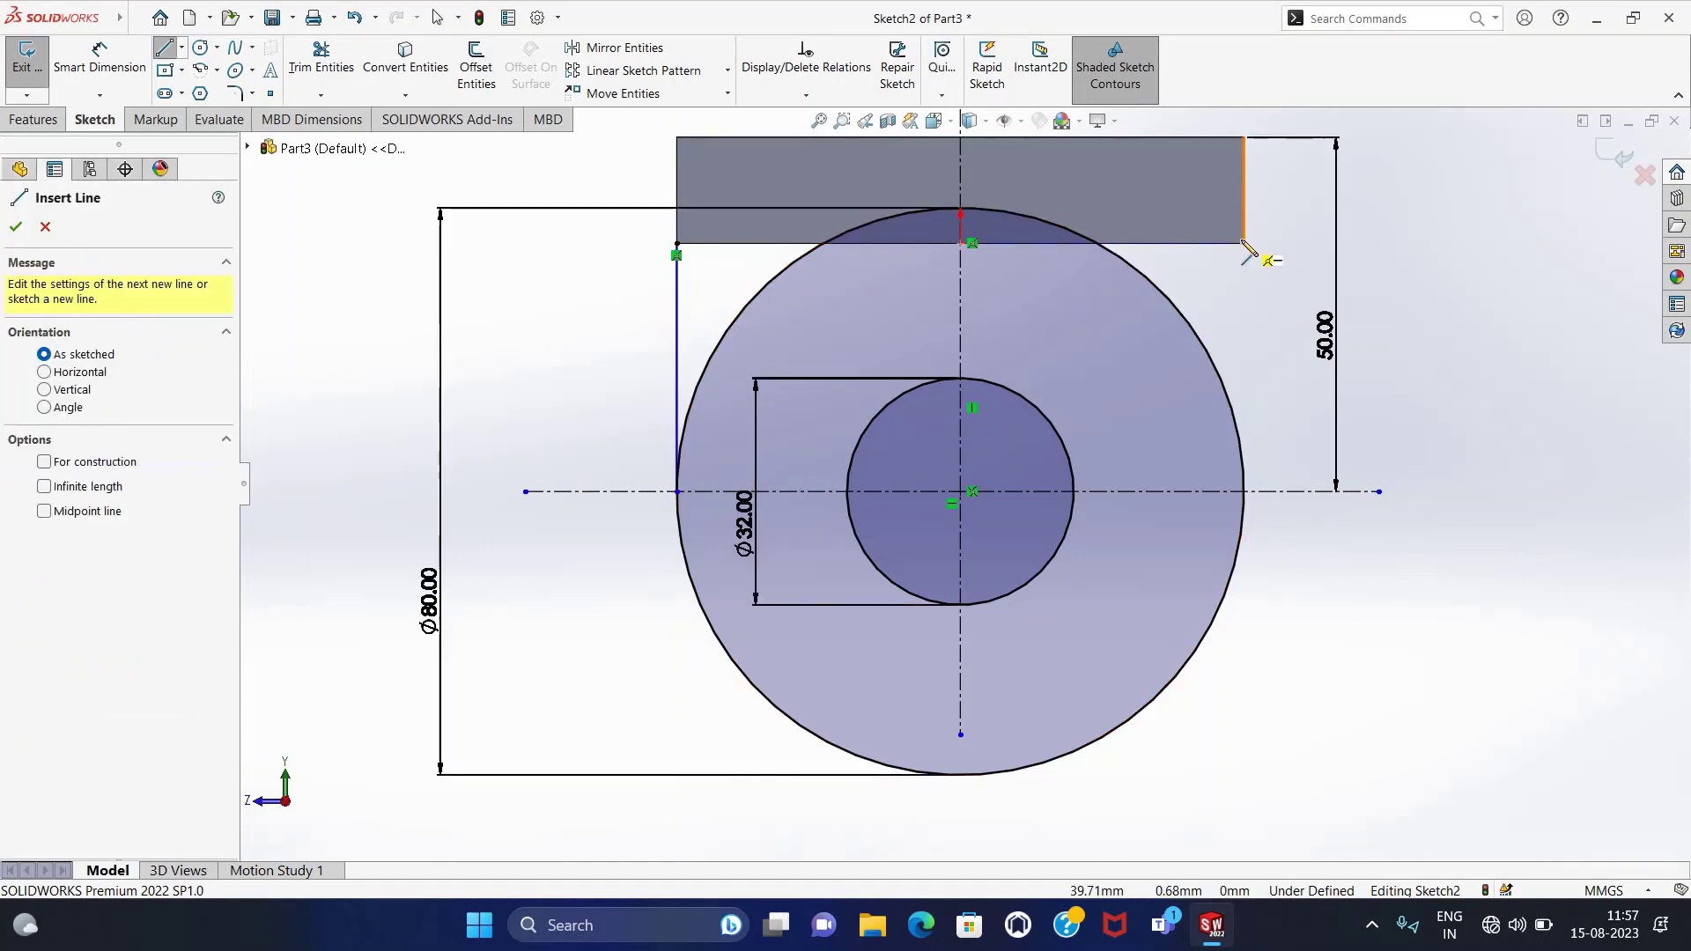
pyautogui.click(1243, 244)
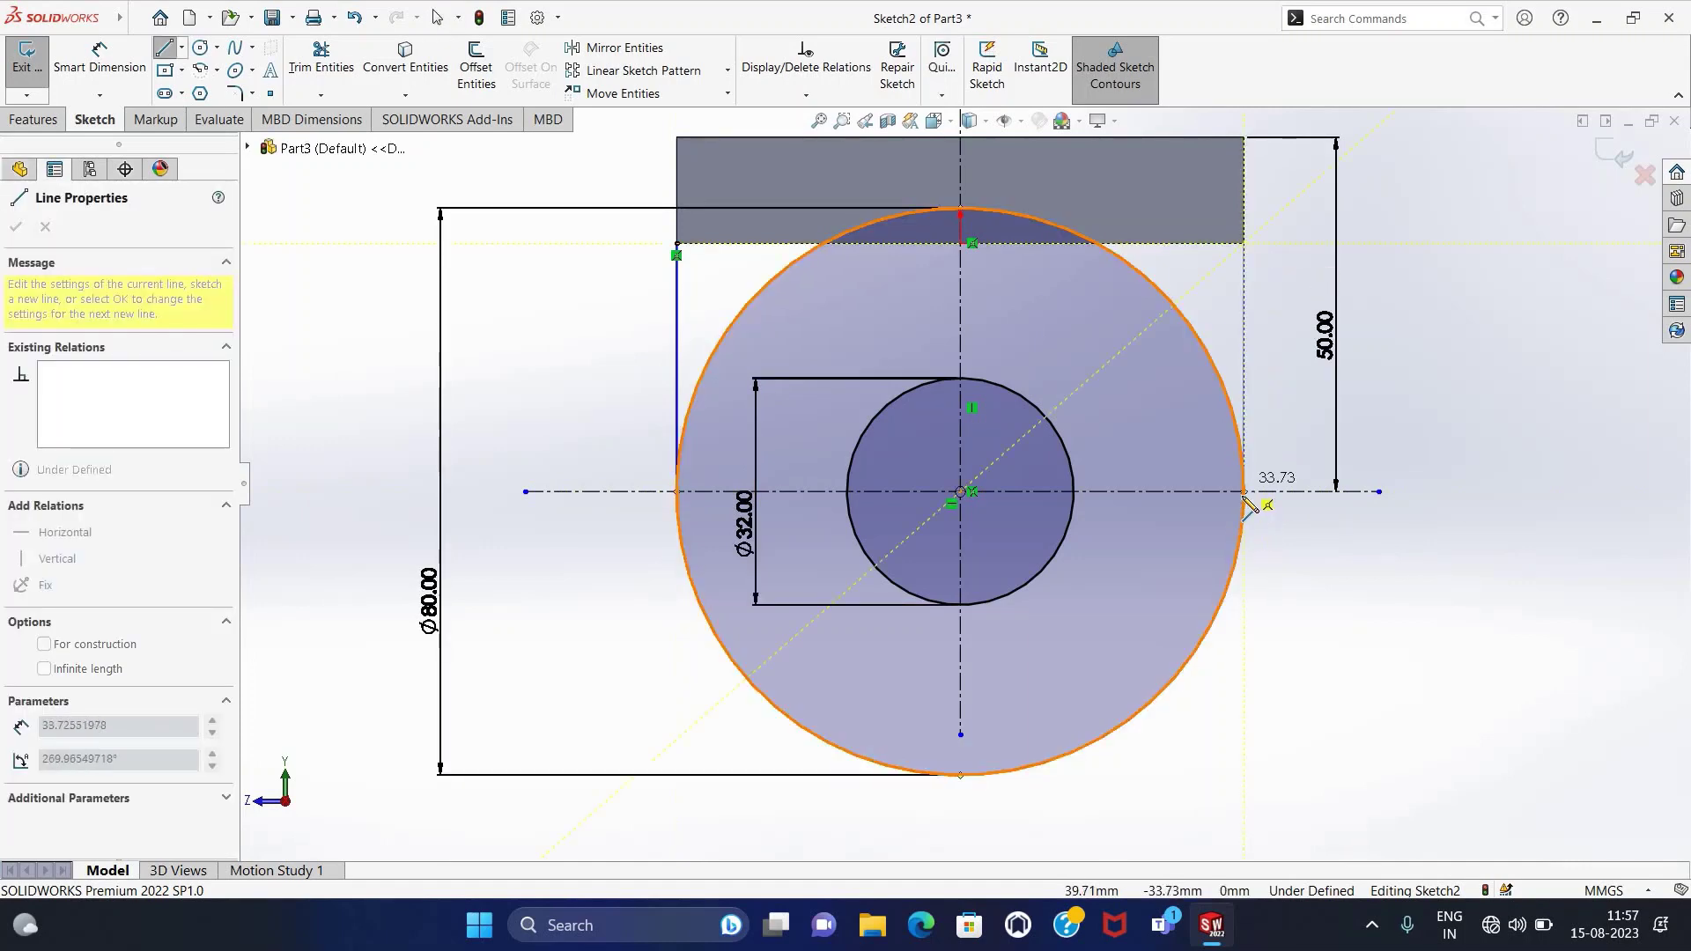
pyautogui.click(1243, 494)
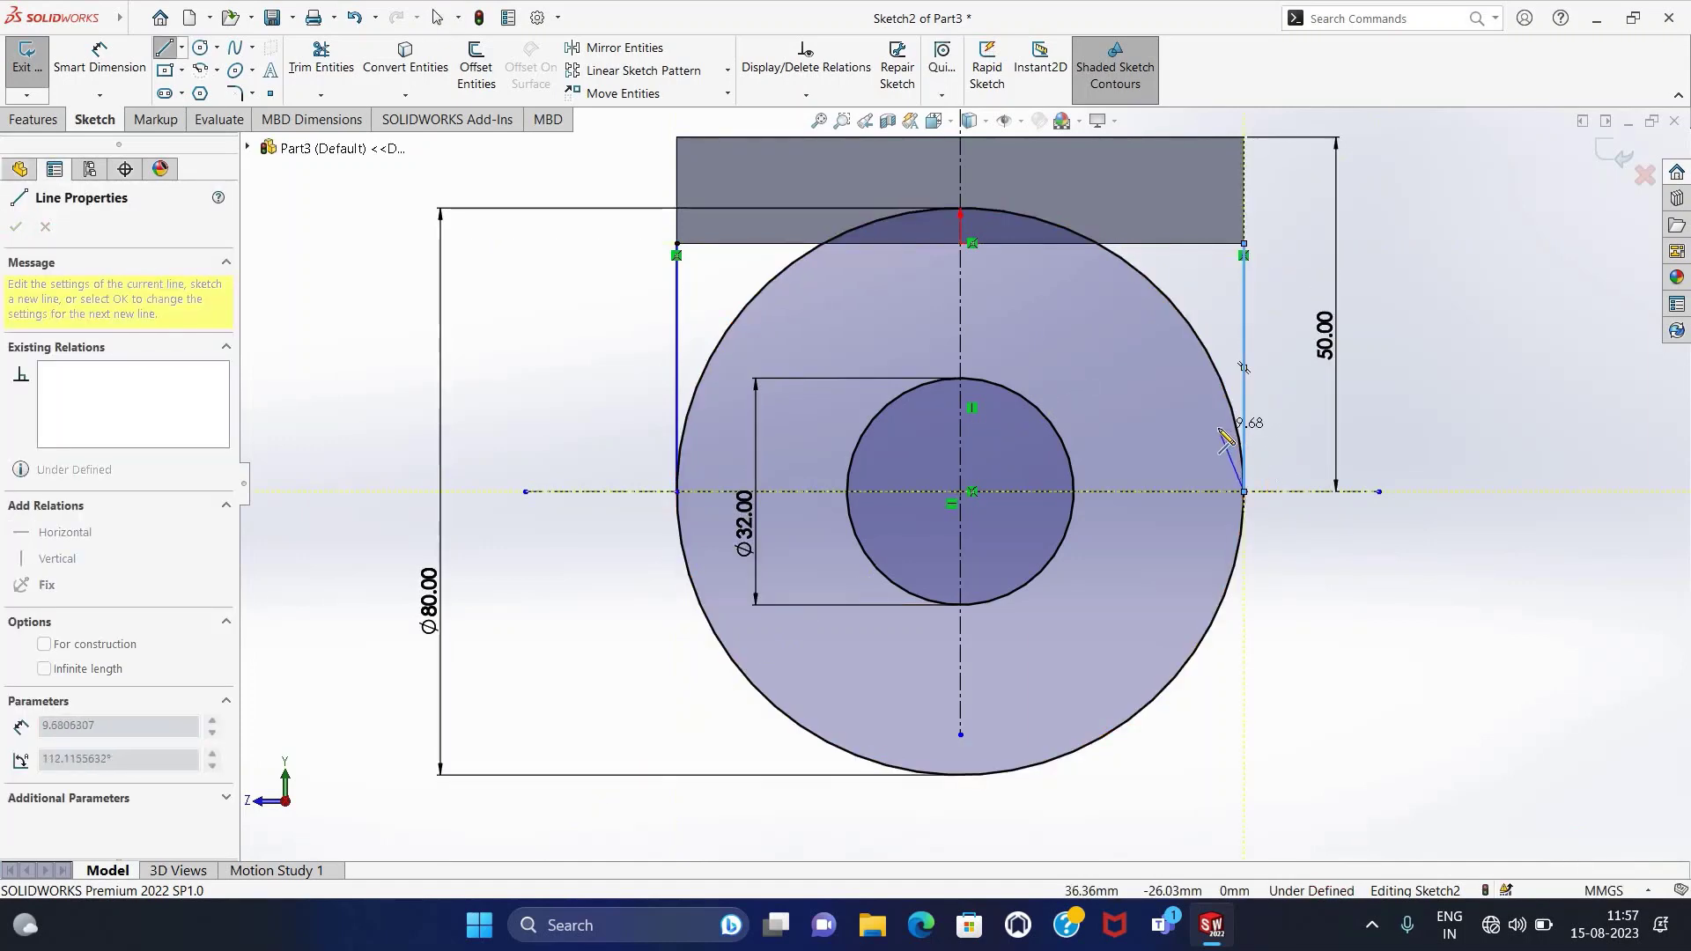
pyautogui.press('Escape')
pyautogui.press('Escape')
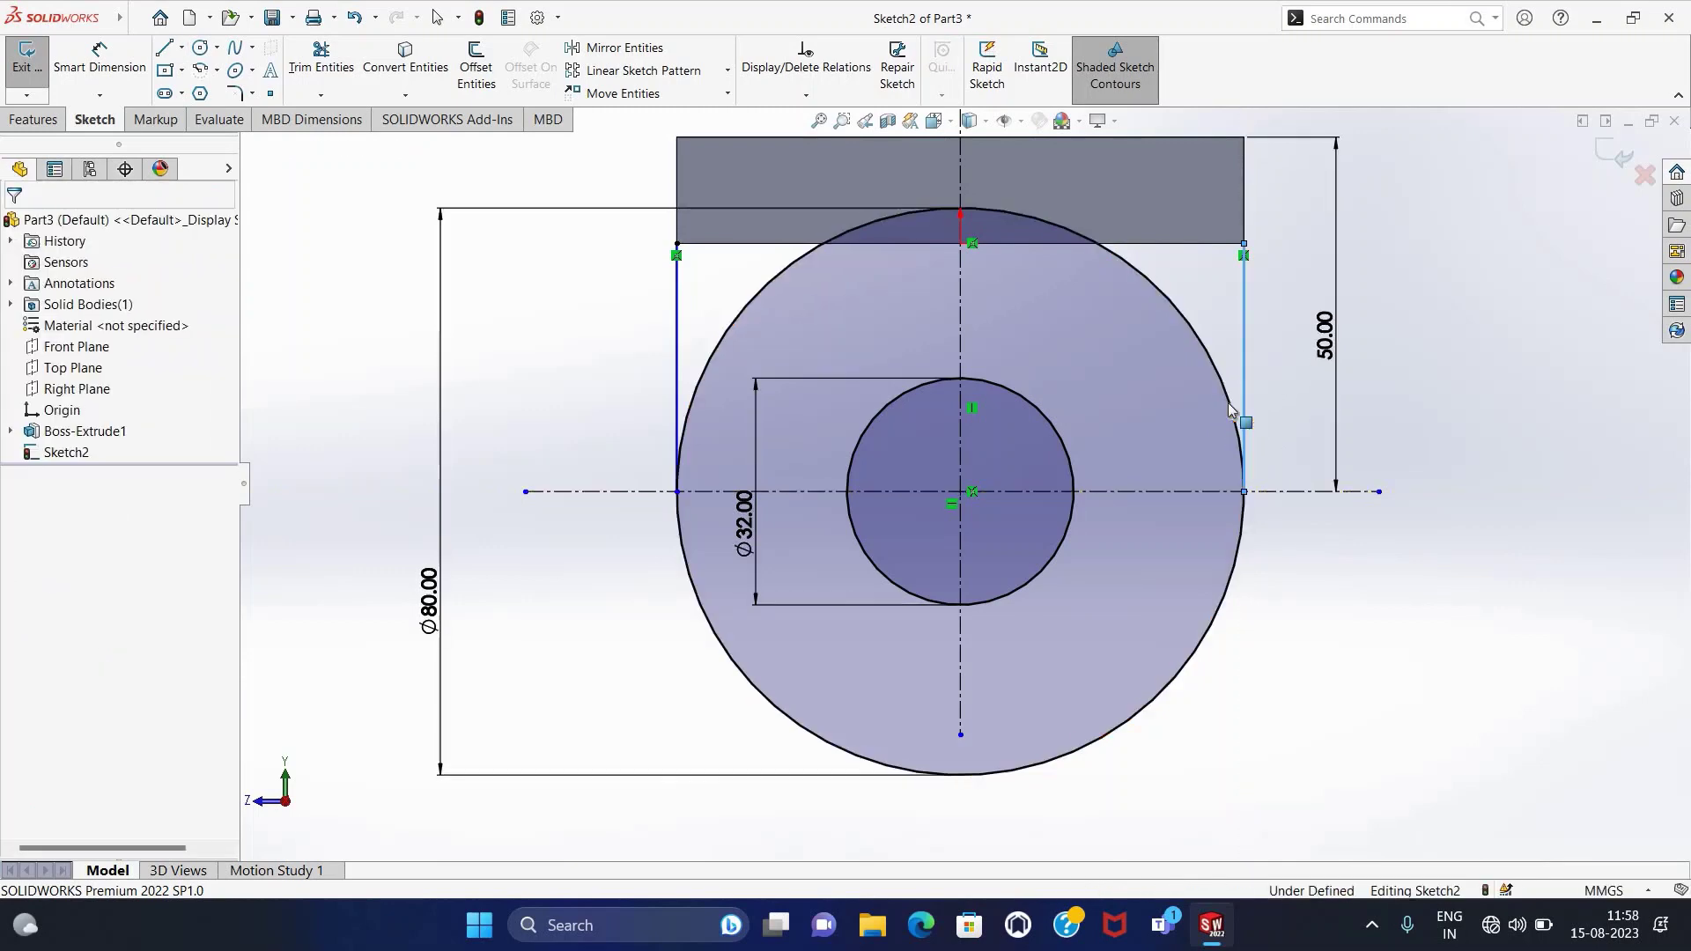
# Join the vertical lines' tops with a line along the plate's bottom edge.
pyautogui.press('l')
pyautogui.click(677, 244)
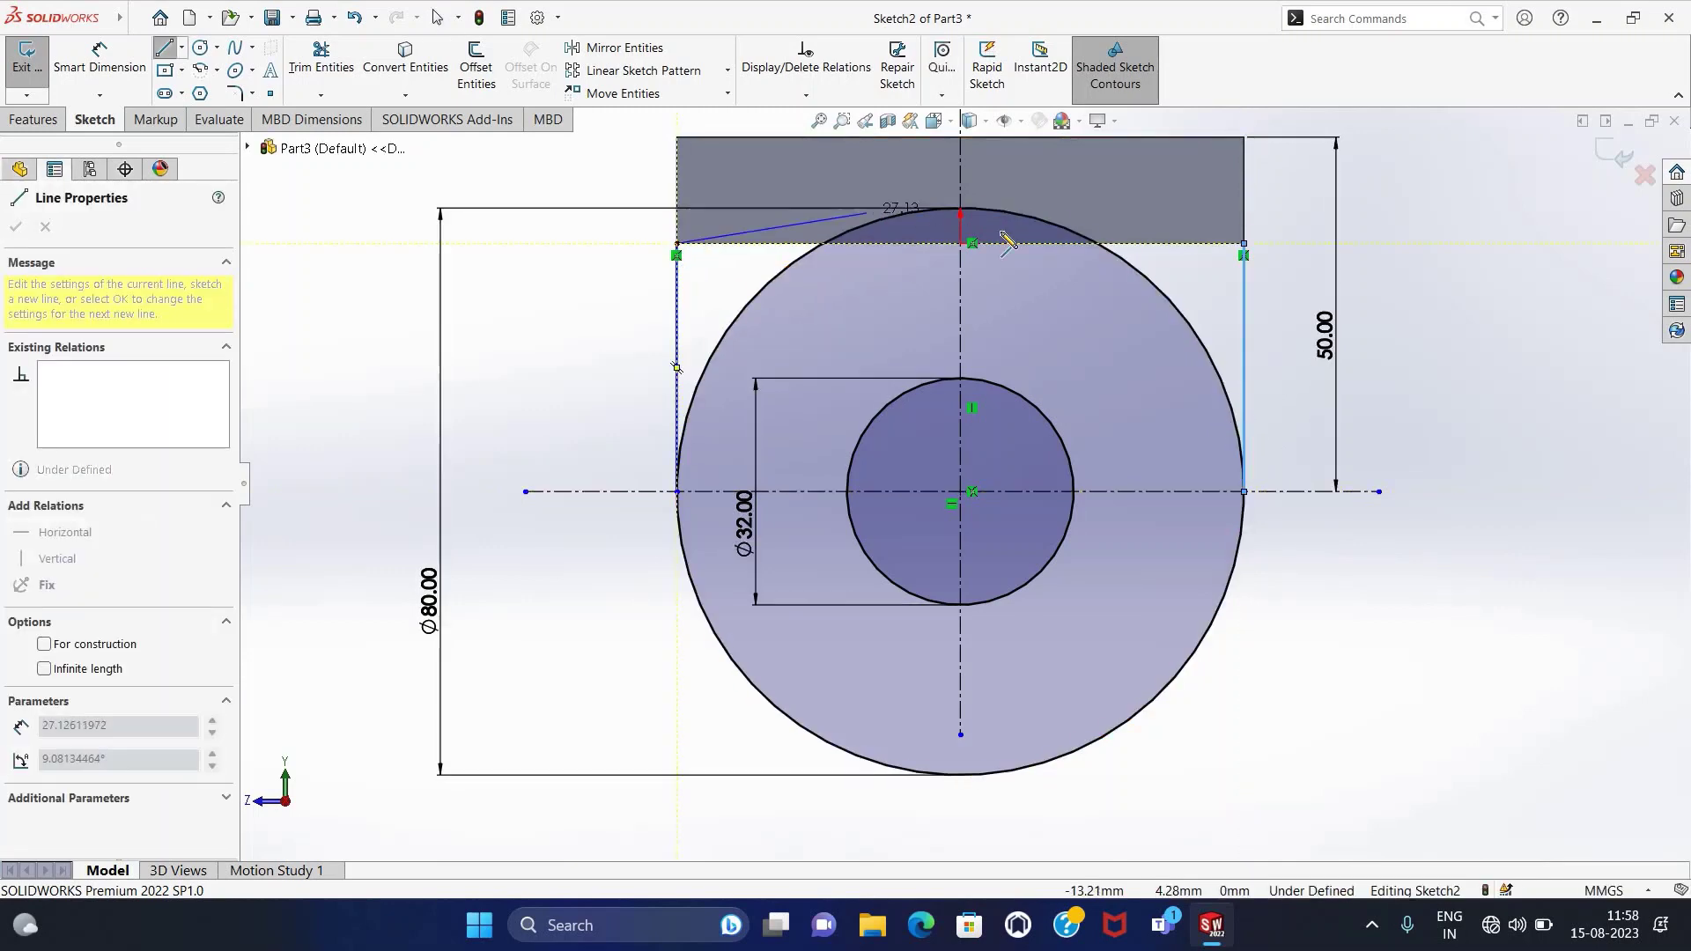
pyautogui.click(1244, 244)
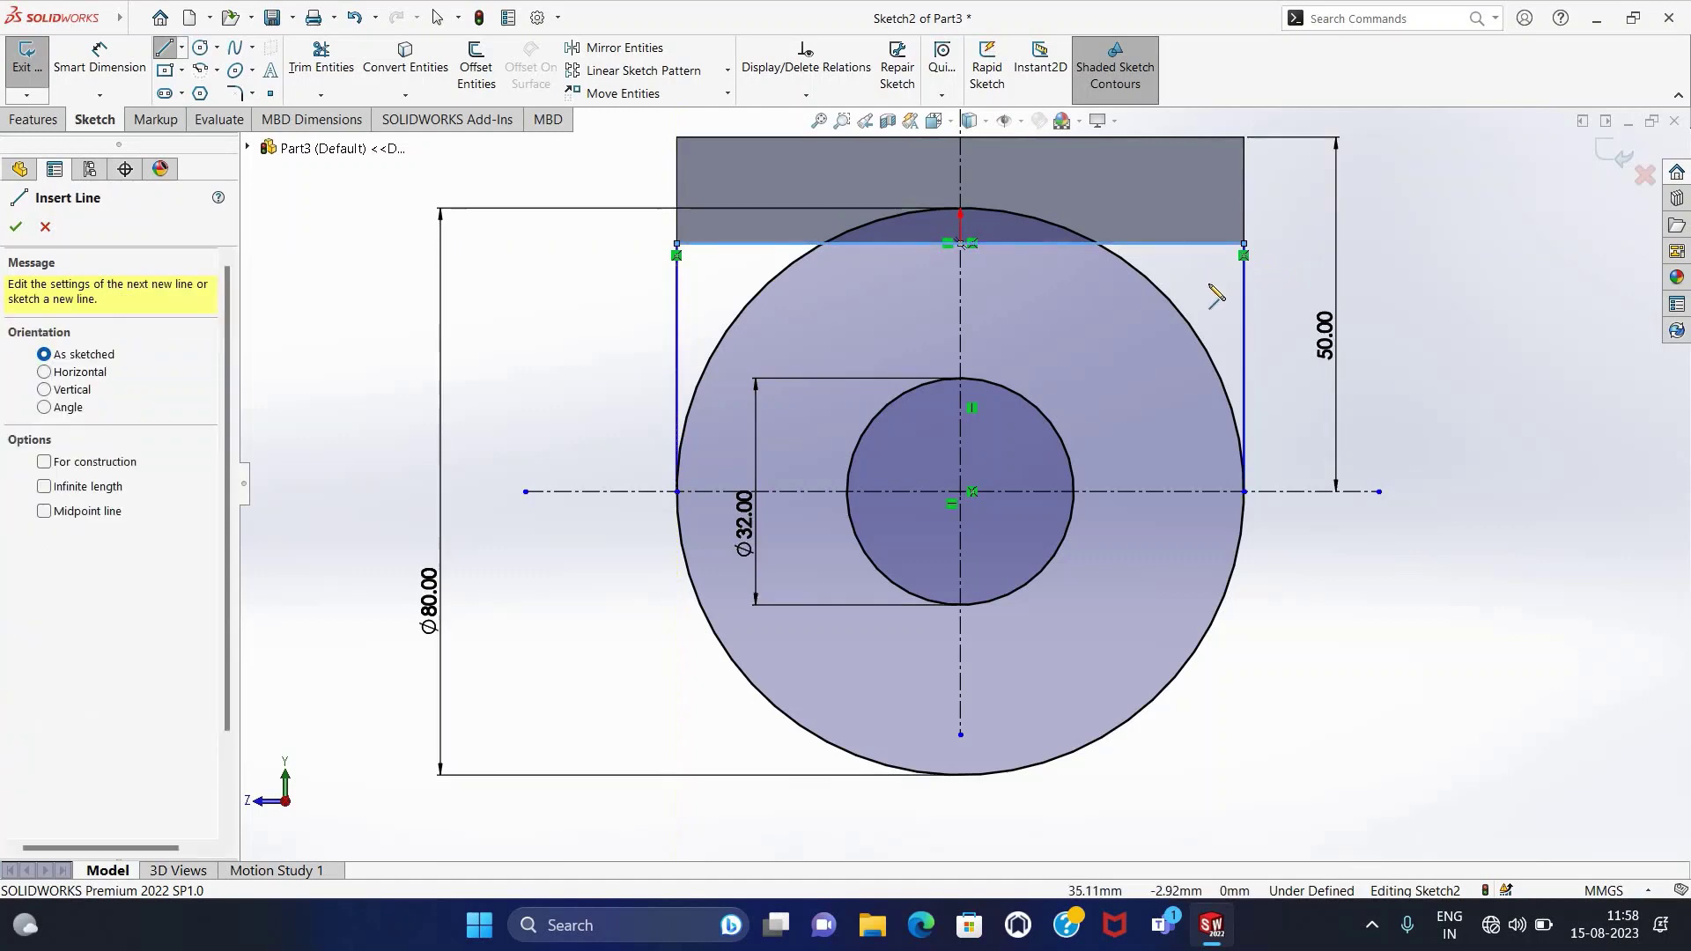
pyautogui.press('Escape')
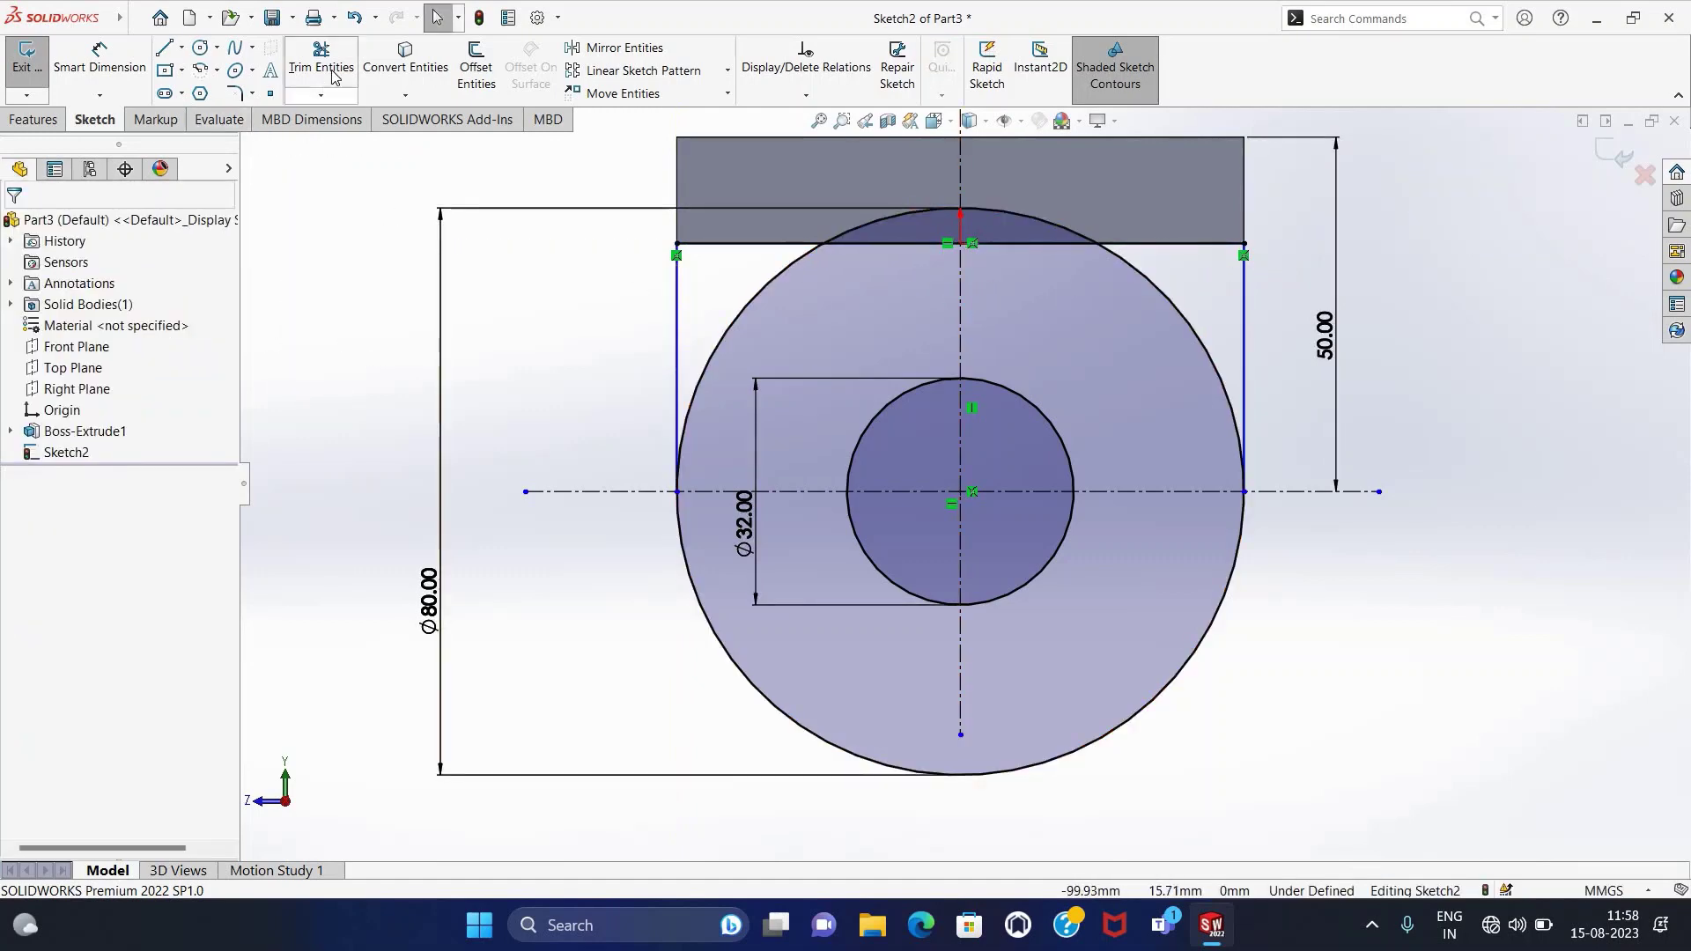
# Trim the Ø80 circle's upper arcs into a U-shaped lug profile and exit Sketch2.
pyautogui.click(321, 61)
pyautogui.scroll(-3, 919, 141)
pyautogui.moveTo(1101, 245); pyautogui.dragTo(937, 308)
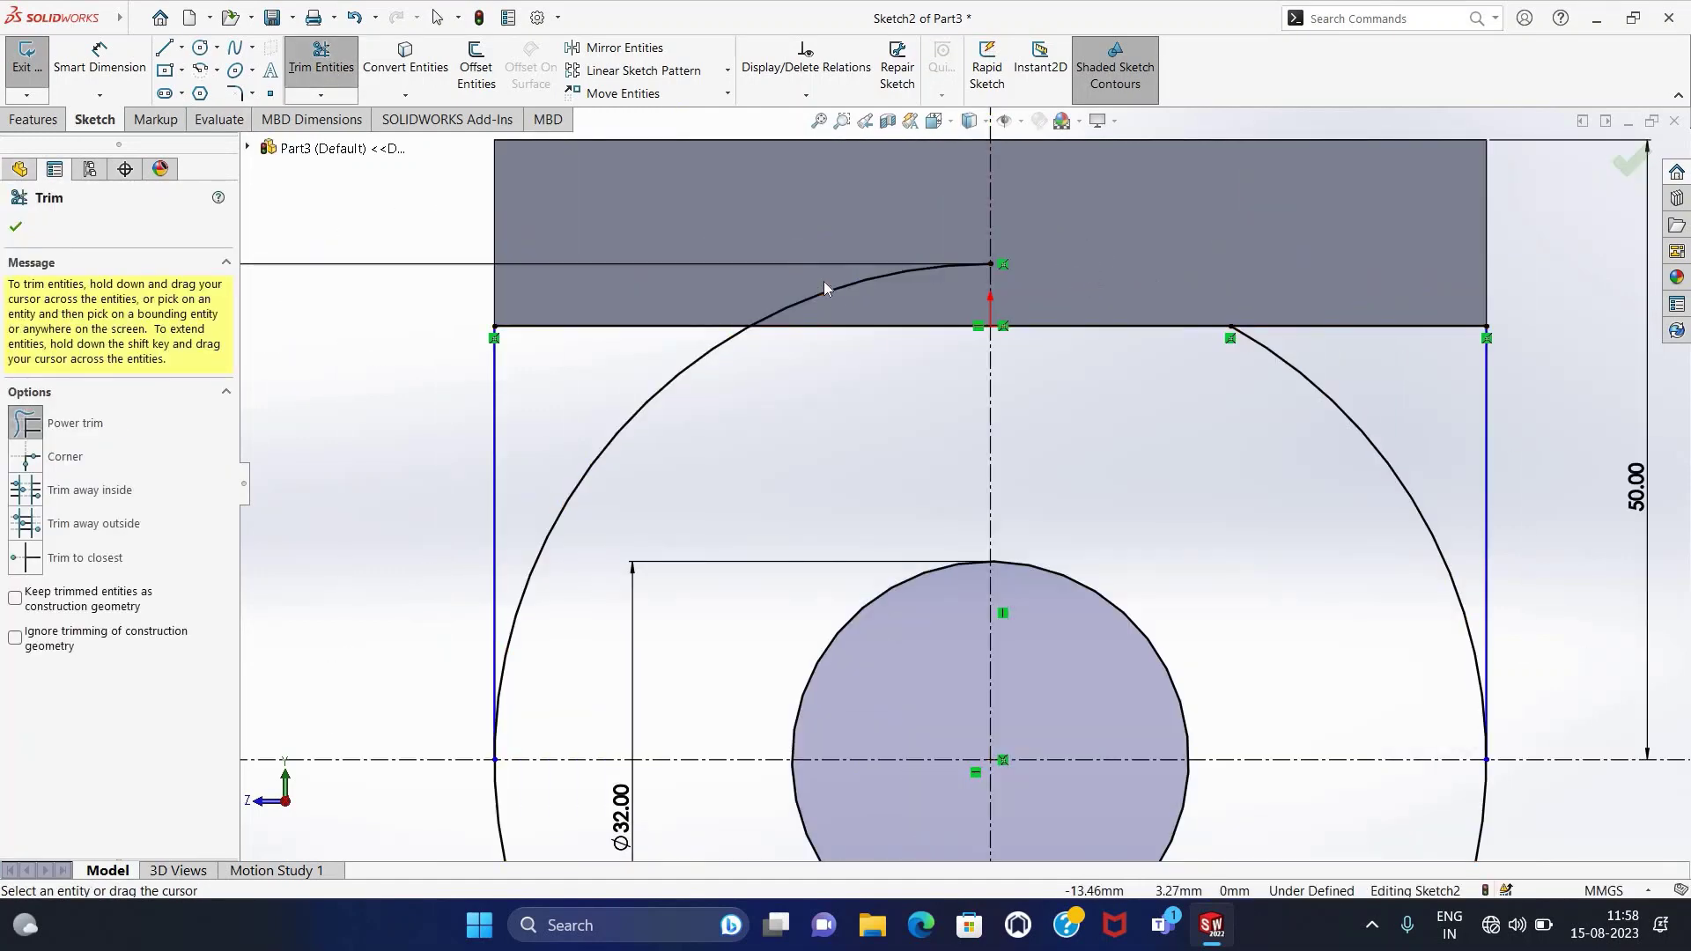
pyautogui.moveTo(627, 405); pyautogui.dragTo(599, 418)
pyautogui.moveTo(1270, 436); pyautogui.dragTo(1265, 462)
pyautogui.press('f')
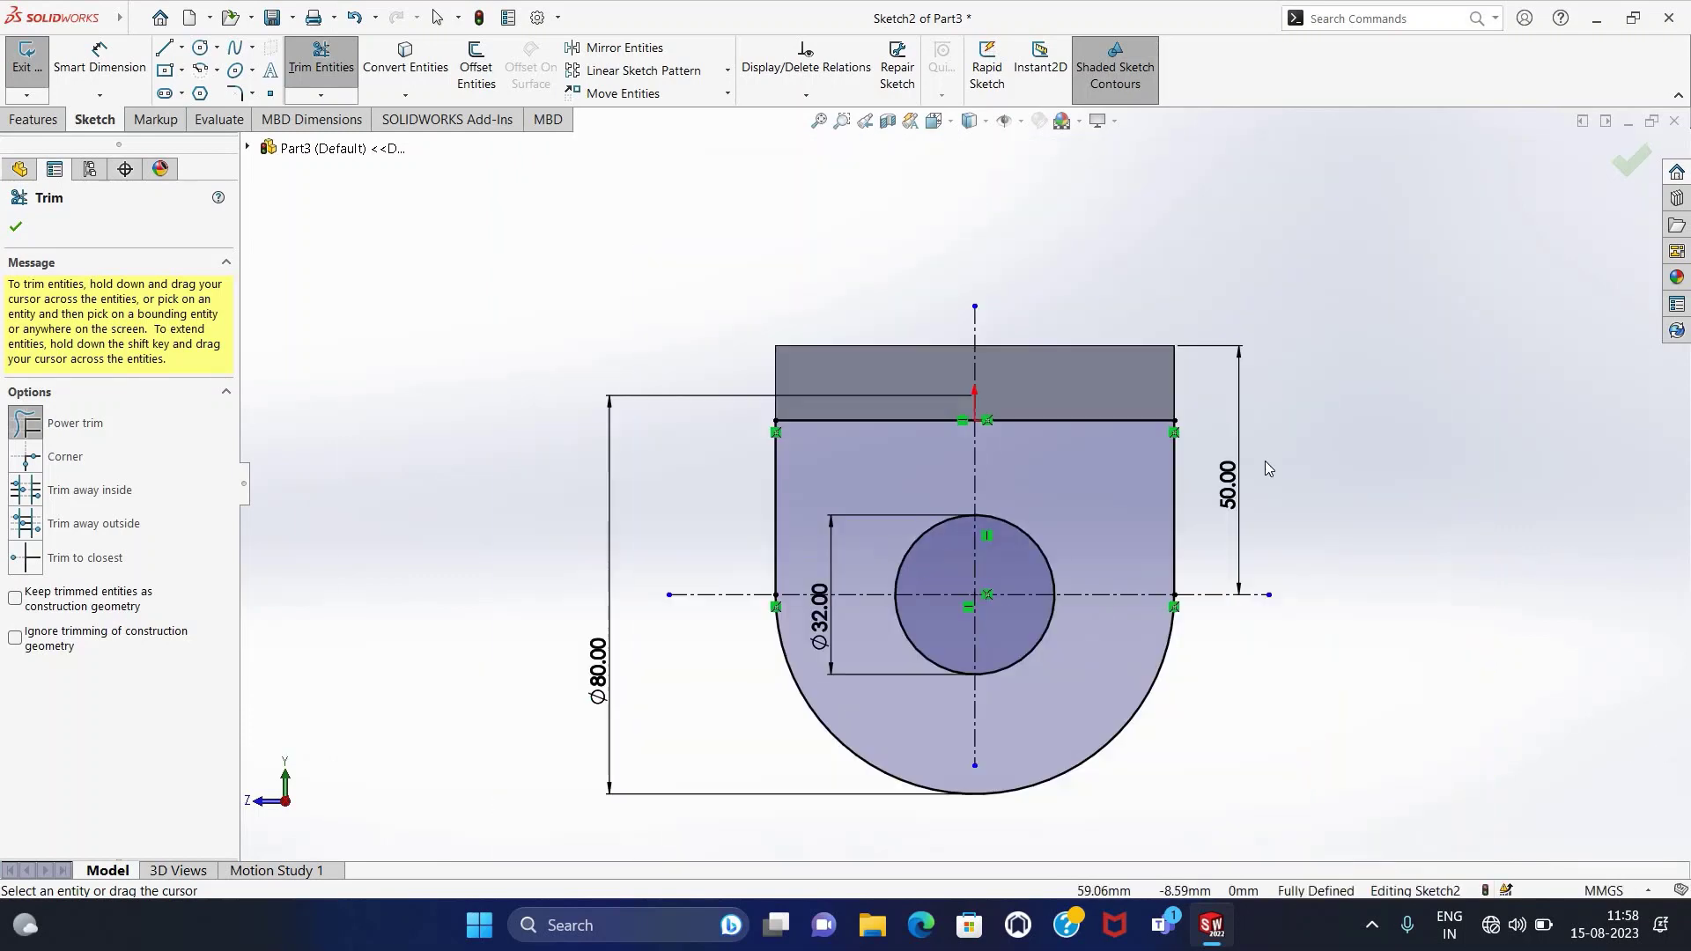
pyautogui.moveTo(1234, 727); pyautogui.dragTo(1276, 757, button='middle')
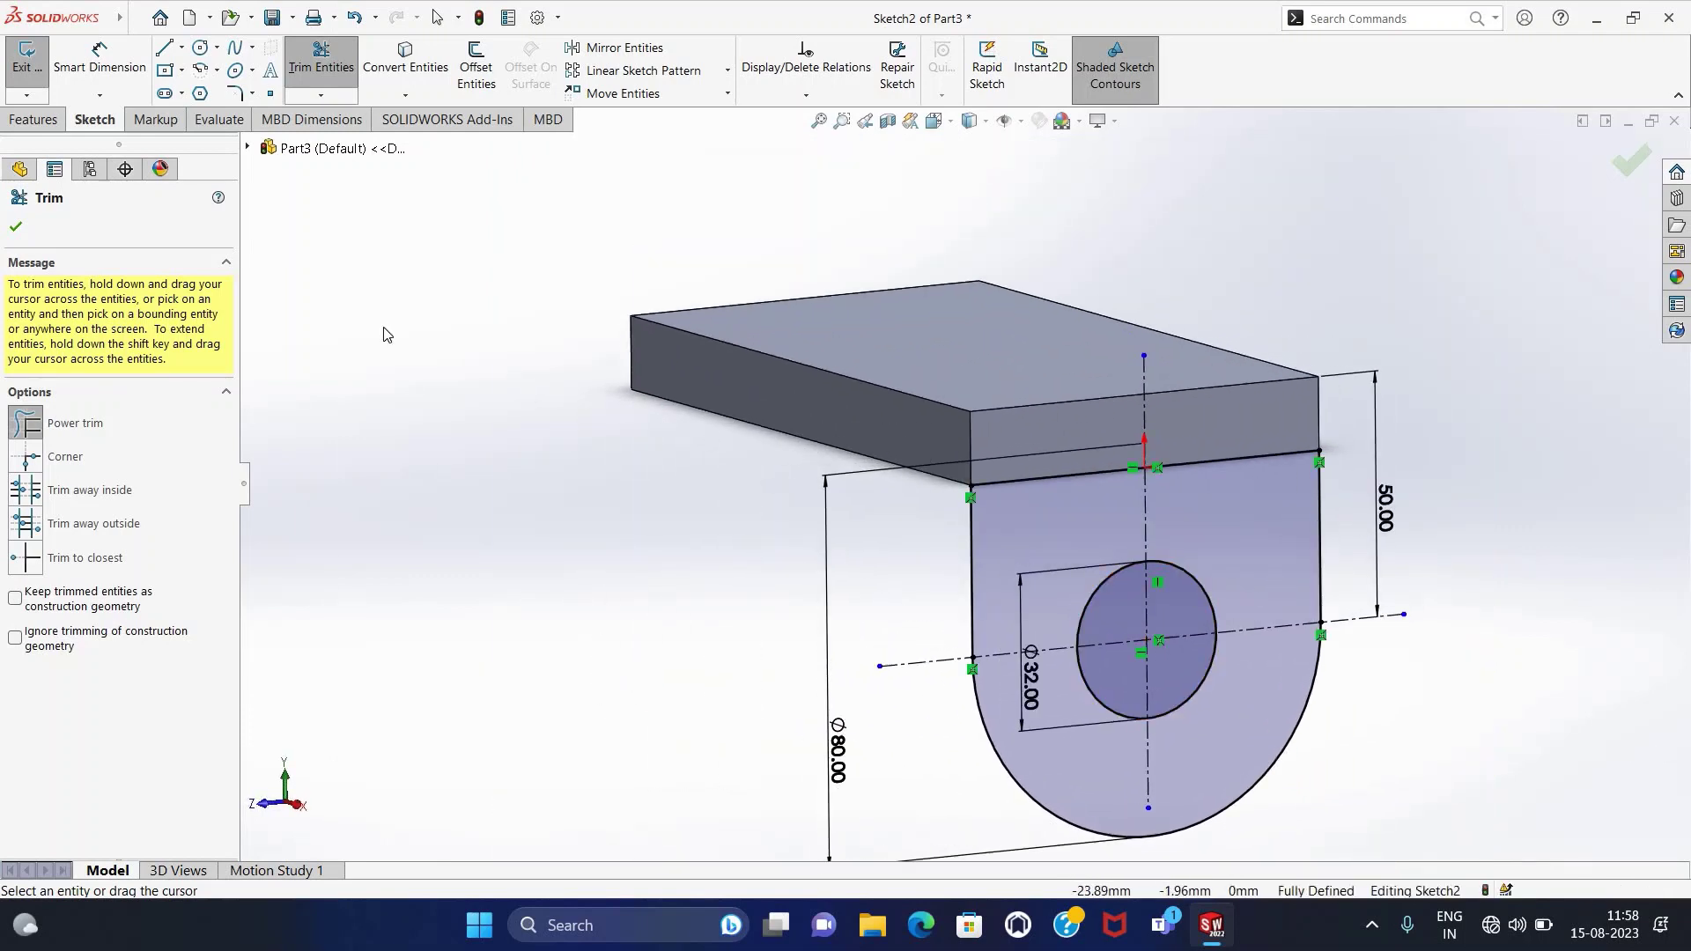
pyautogui.click(16, 229)
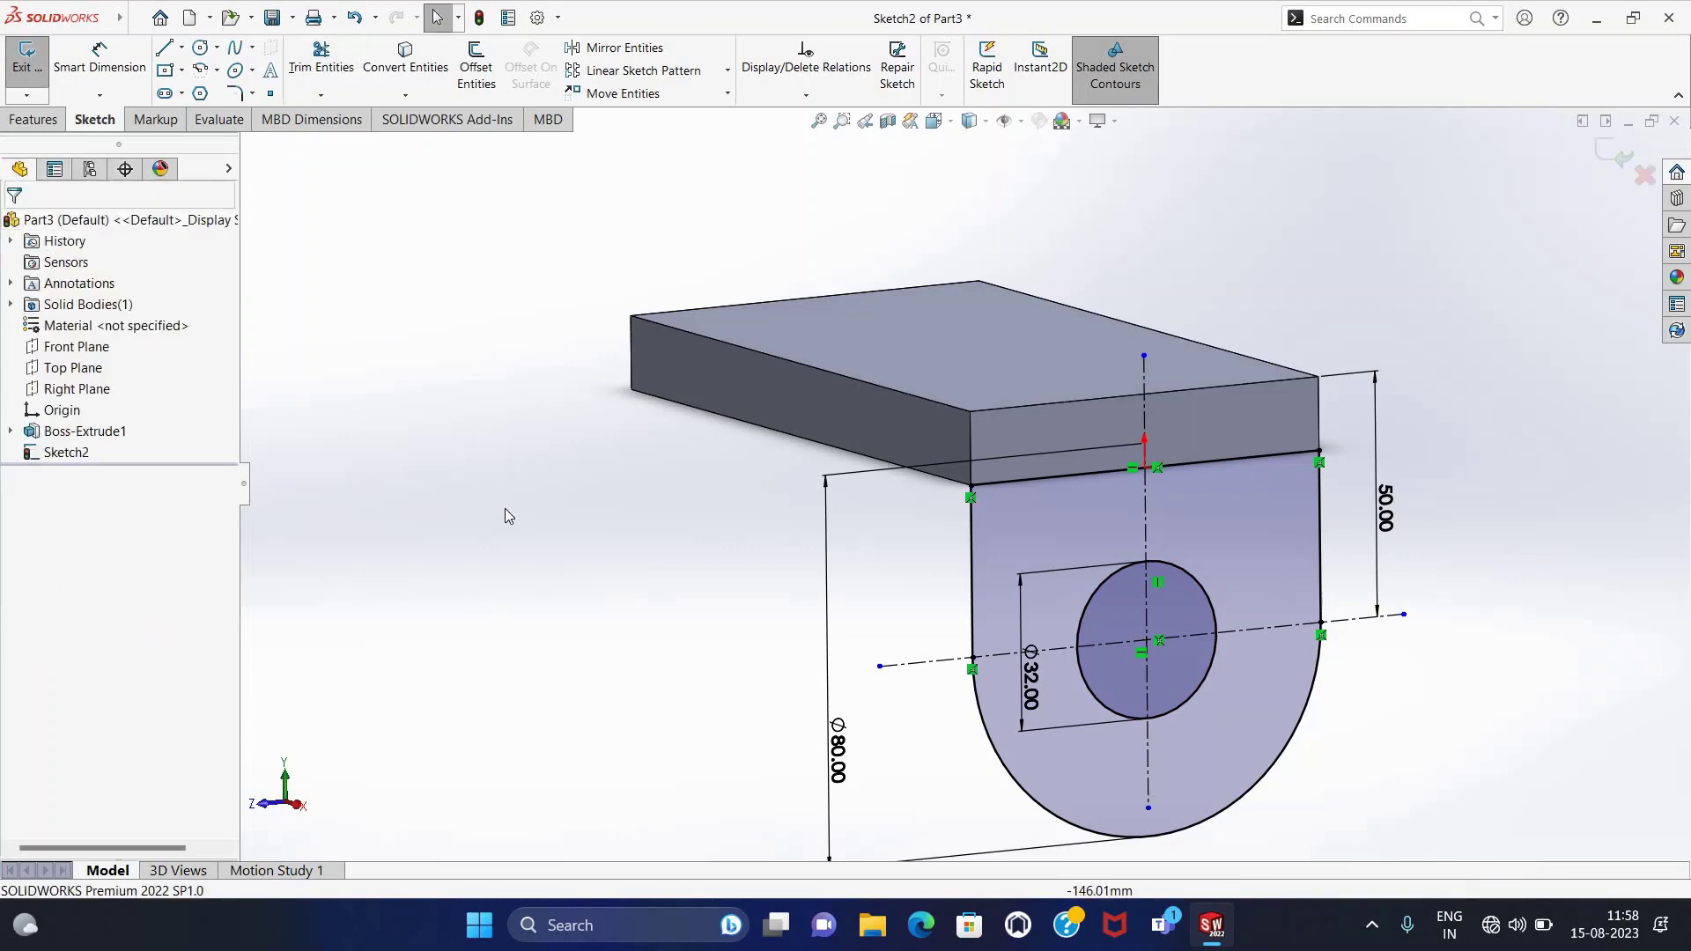
pyautogui.click(43, 77)
# Extrude the U-shaped lug sketch 20 mm Blind as Boss-Extrude2.
pyautogui.click(47, 92)
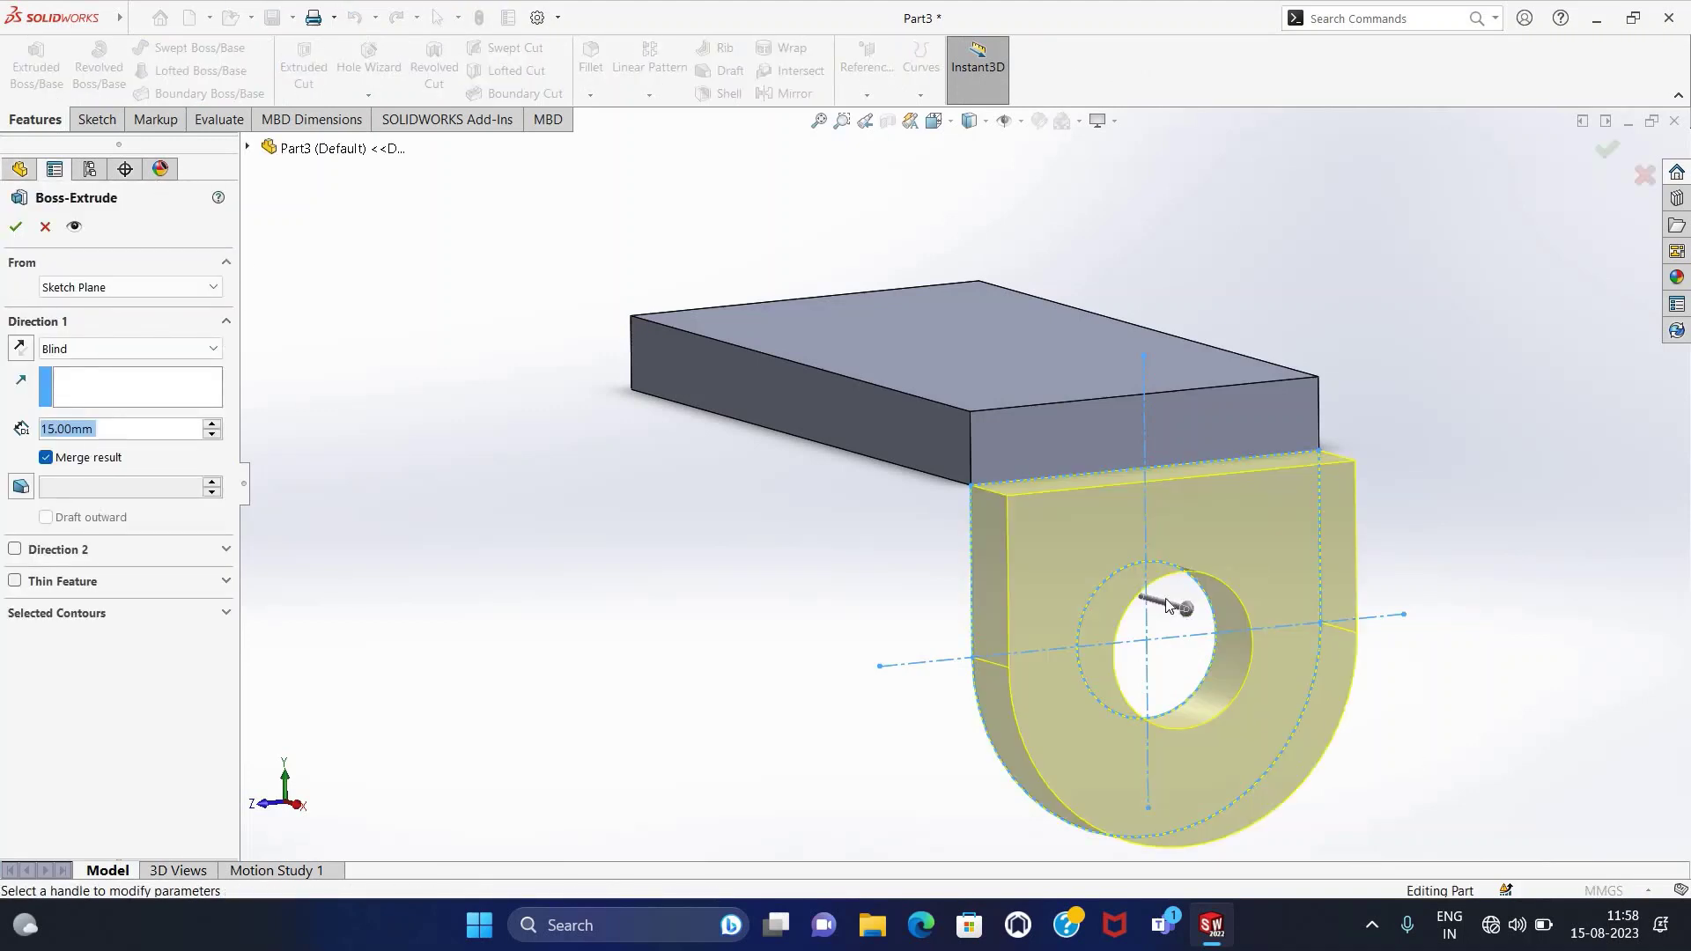
pyautogui.moveTo(1188, 620); pyautogui.dragTo(1111, 602)
pyautogui.moveTo(814, 702); pyautogui.dragTo(863, 711, button='middle')
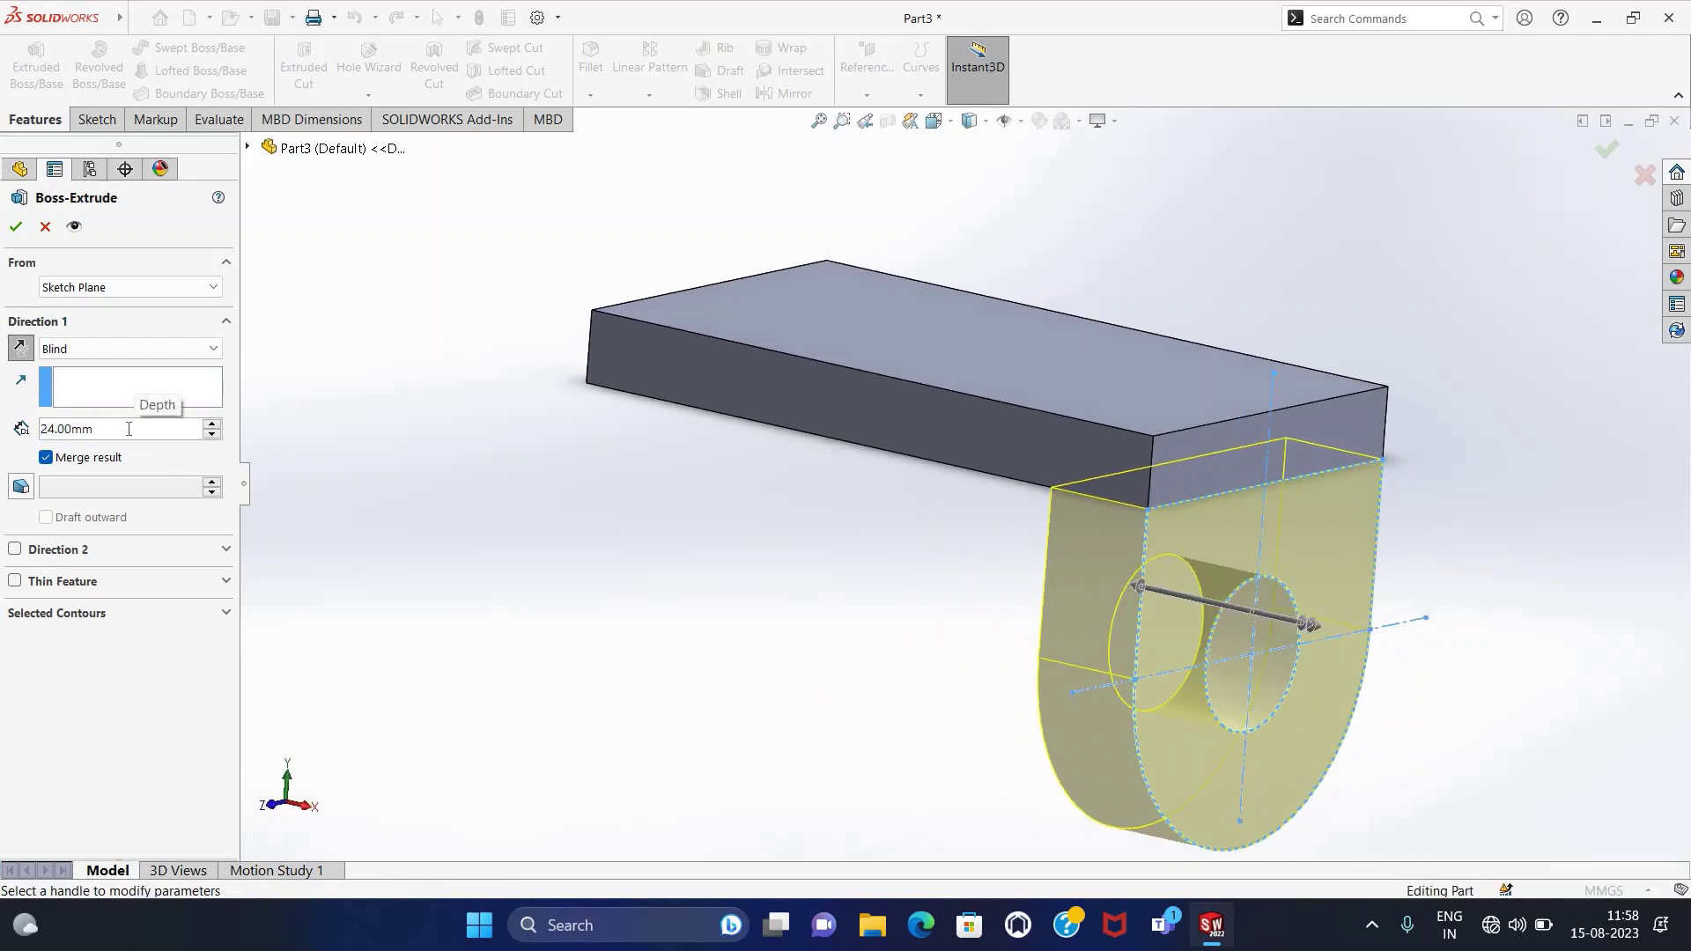
pyautogui.write('20')
pyautogui.press('Return')
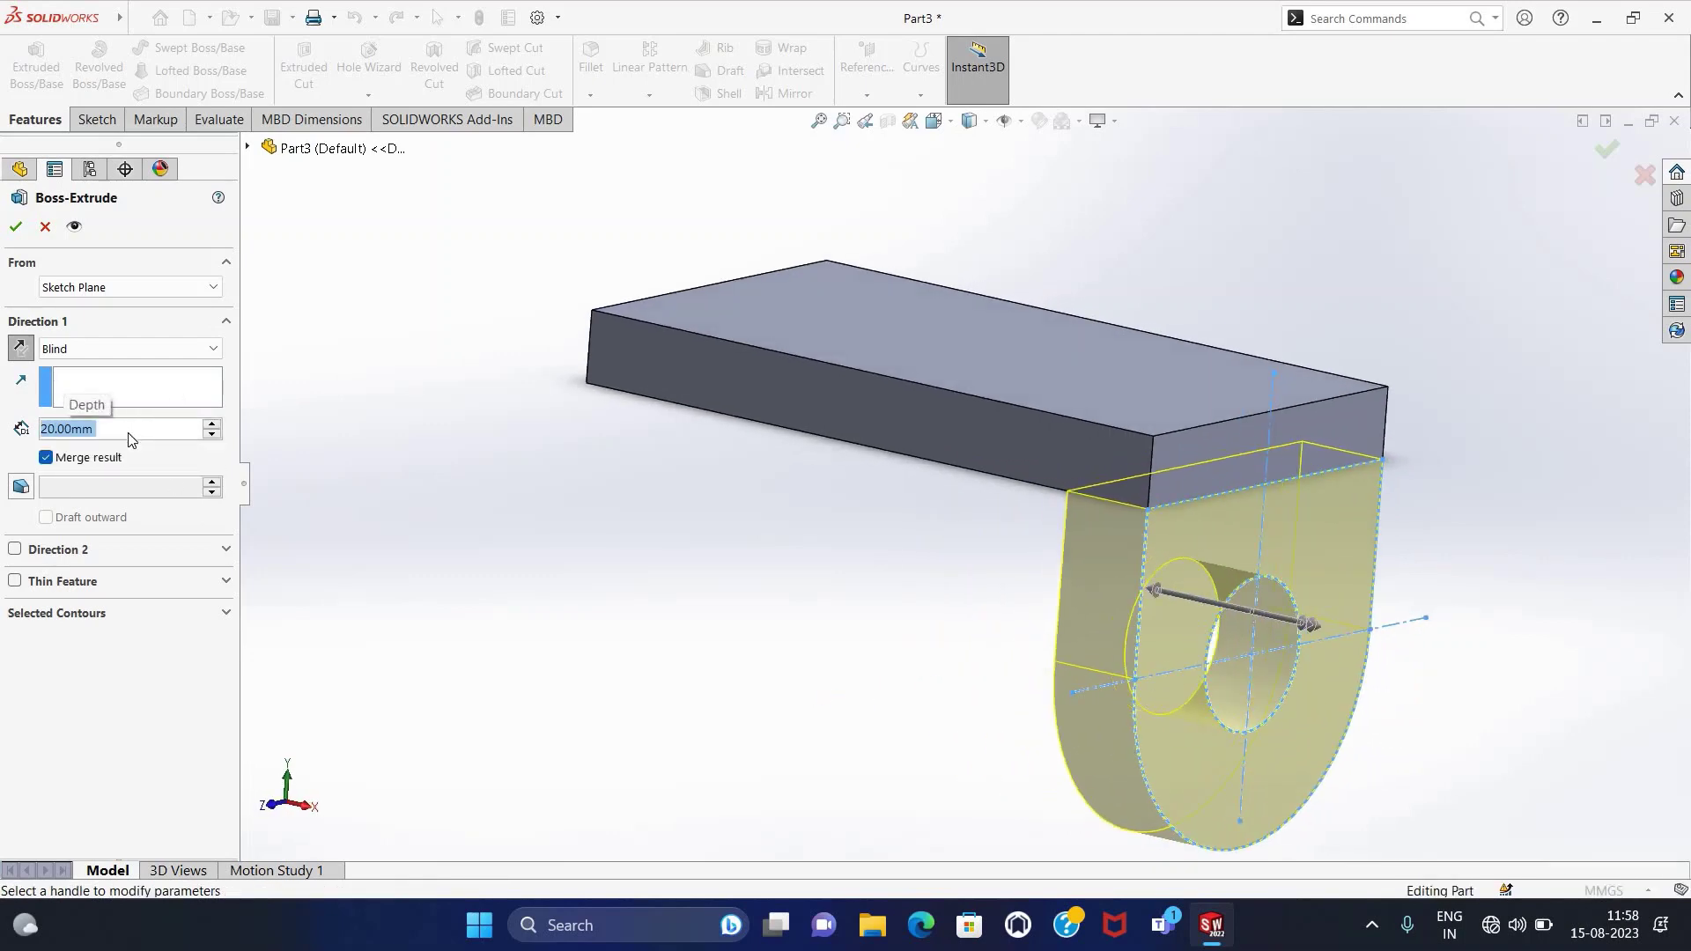
pyautogui.moveTo(789, 744)
pyautogui.mouseDown(button='middle')
pyautogui.moveTo(846, 661)
pyautogui.moveTo(1008, 702)
pyautogui.mouseUp(button='middle')
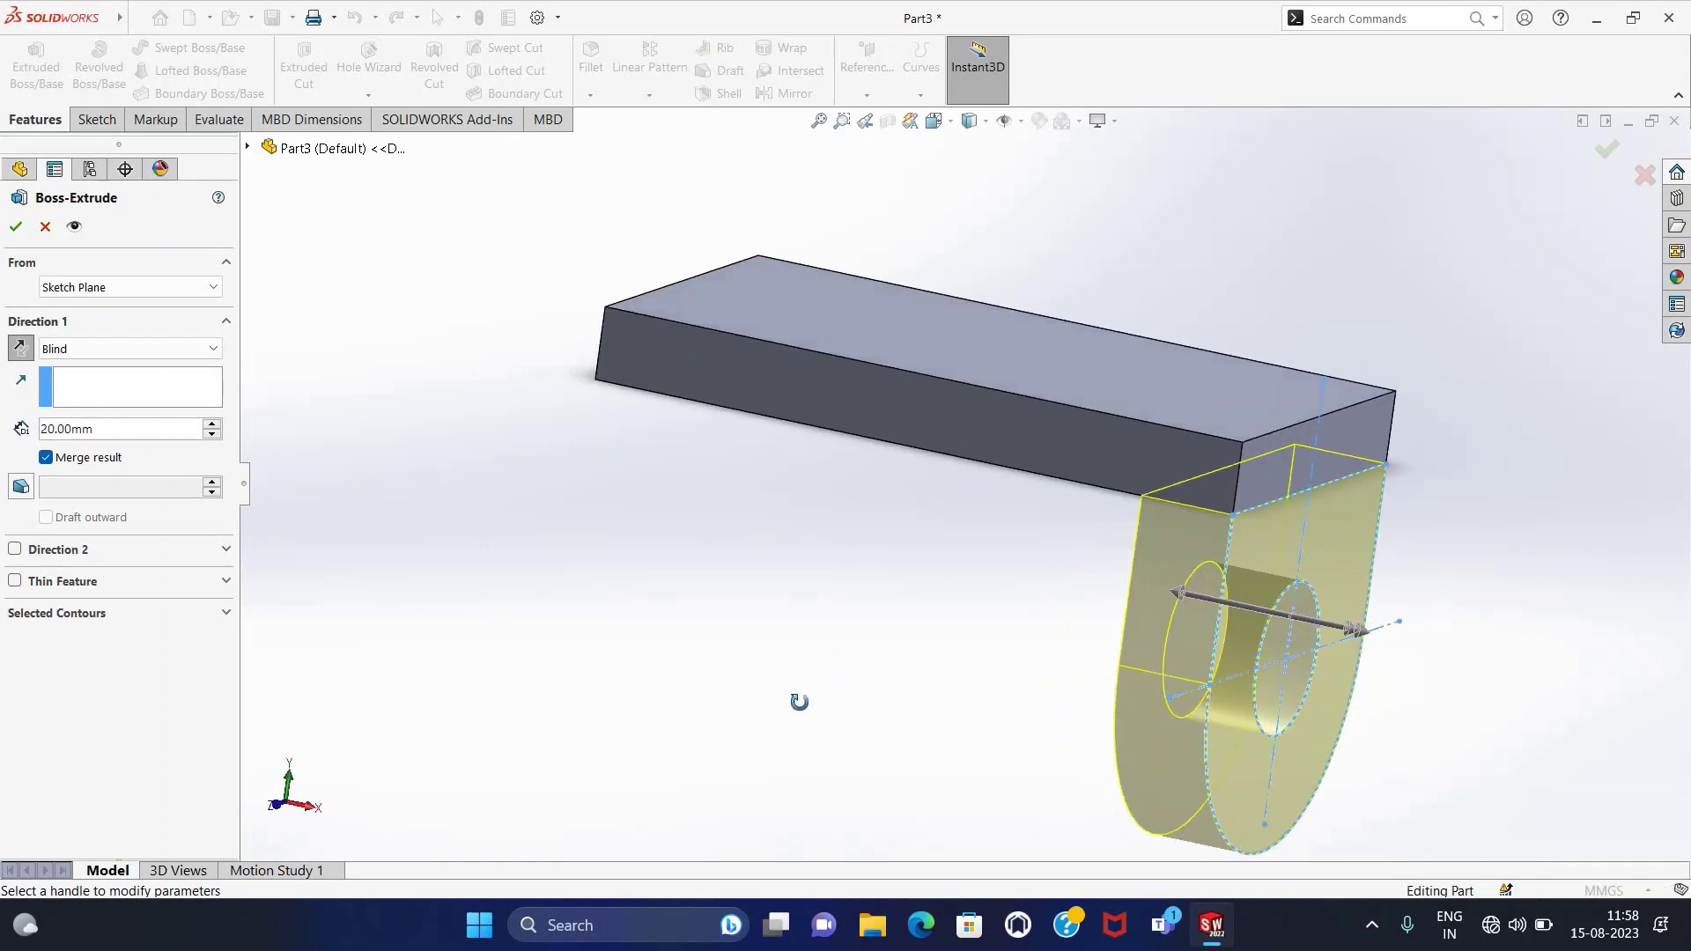
pyautogui.click(16, 227)
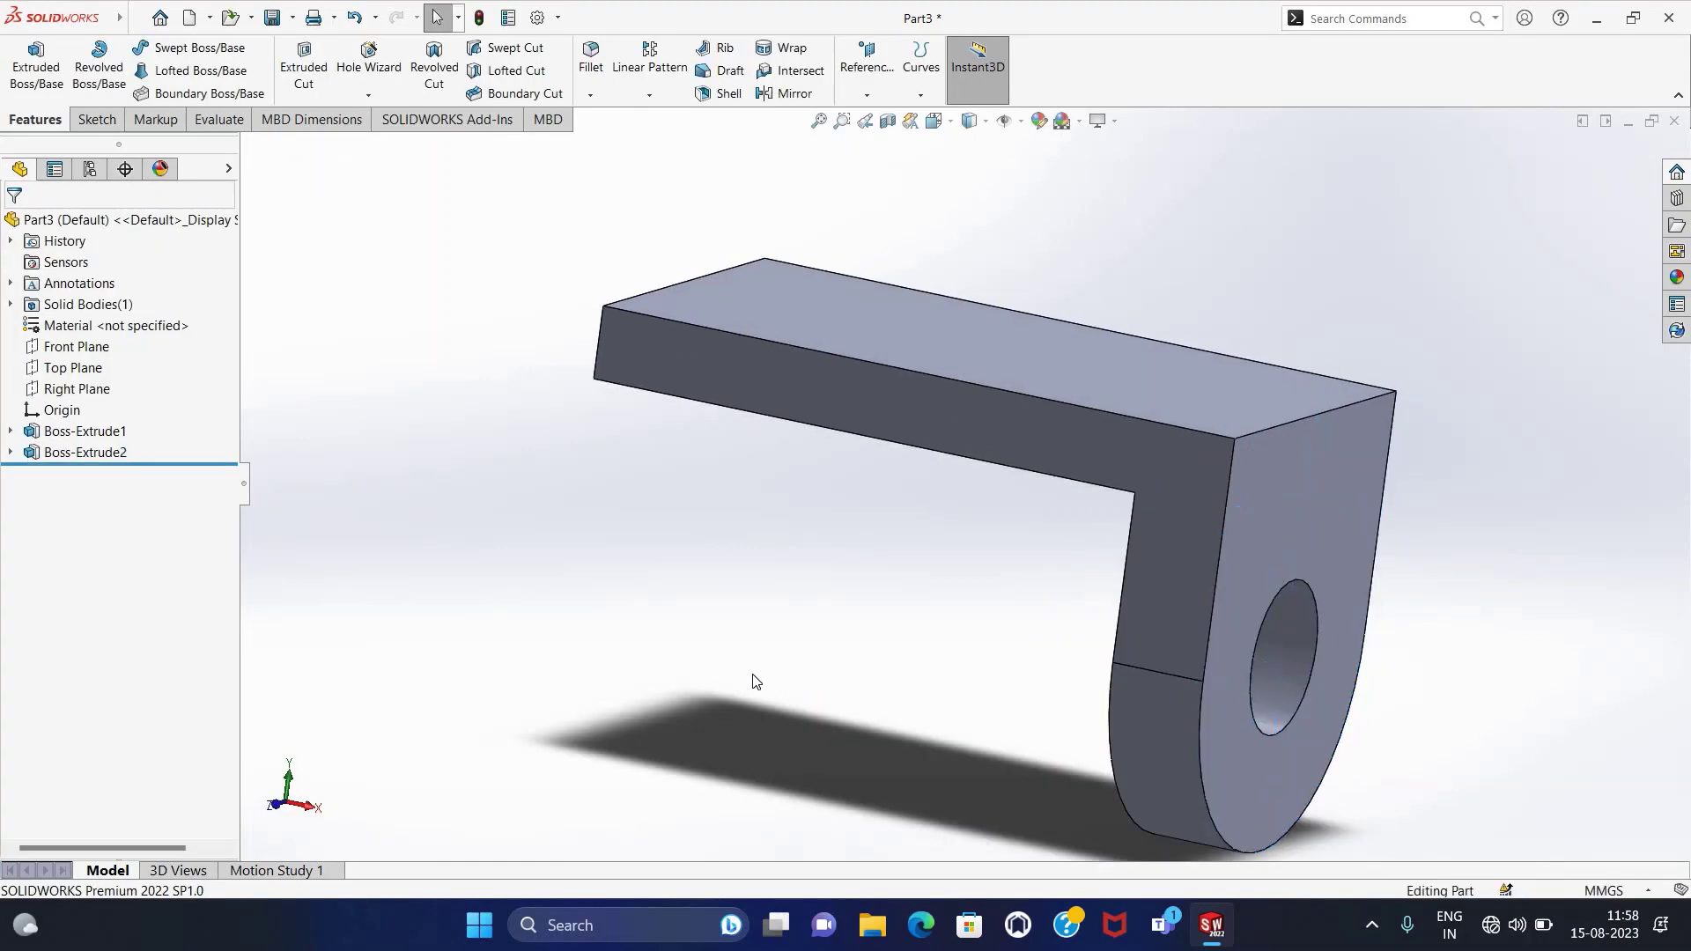
pyautogui.moveTo(755, 679)
pyautogui.mouseDown(button='middle')
pyautogui.moveTo(616, 589)
pyautogui.moveTo(672, 593)
pyautogui.moveTo(695, 658)
pyautogui.moveTo(755, 659)
pyautogui.moveTo(712, 620)
pyautogui.mouseUp(button='middle')
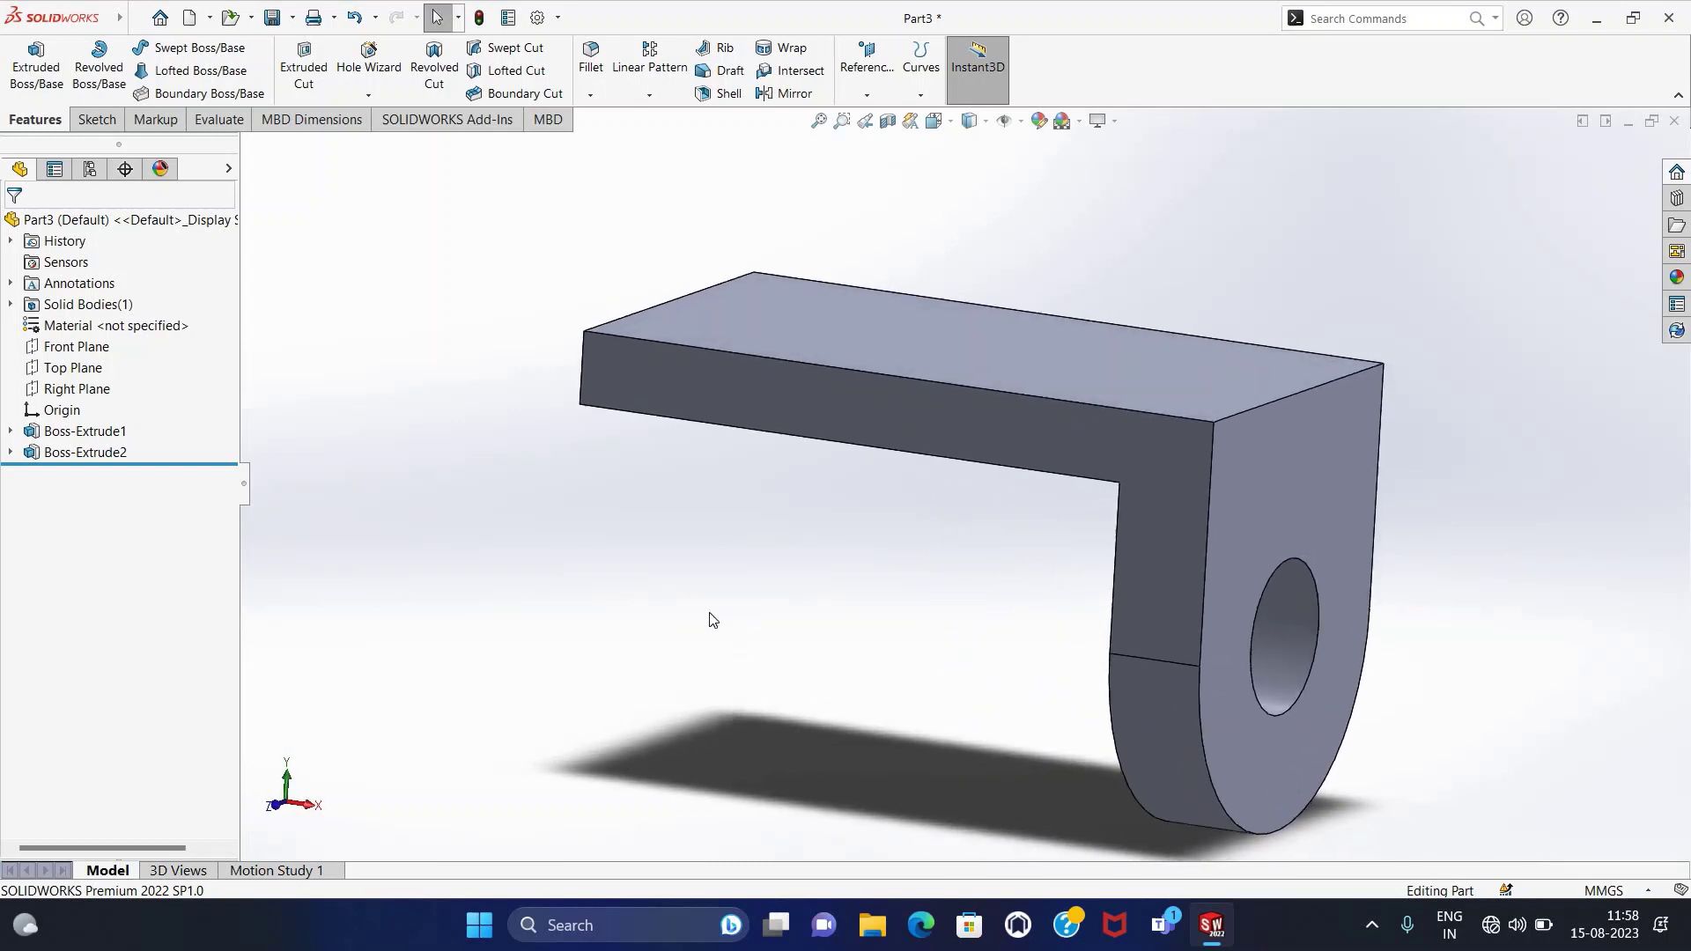
# Mirror the Boss-Extrude2 lug across the Right Plane and inspect both lugs.
pyautogui.click(1020, 122)
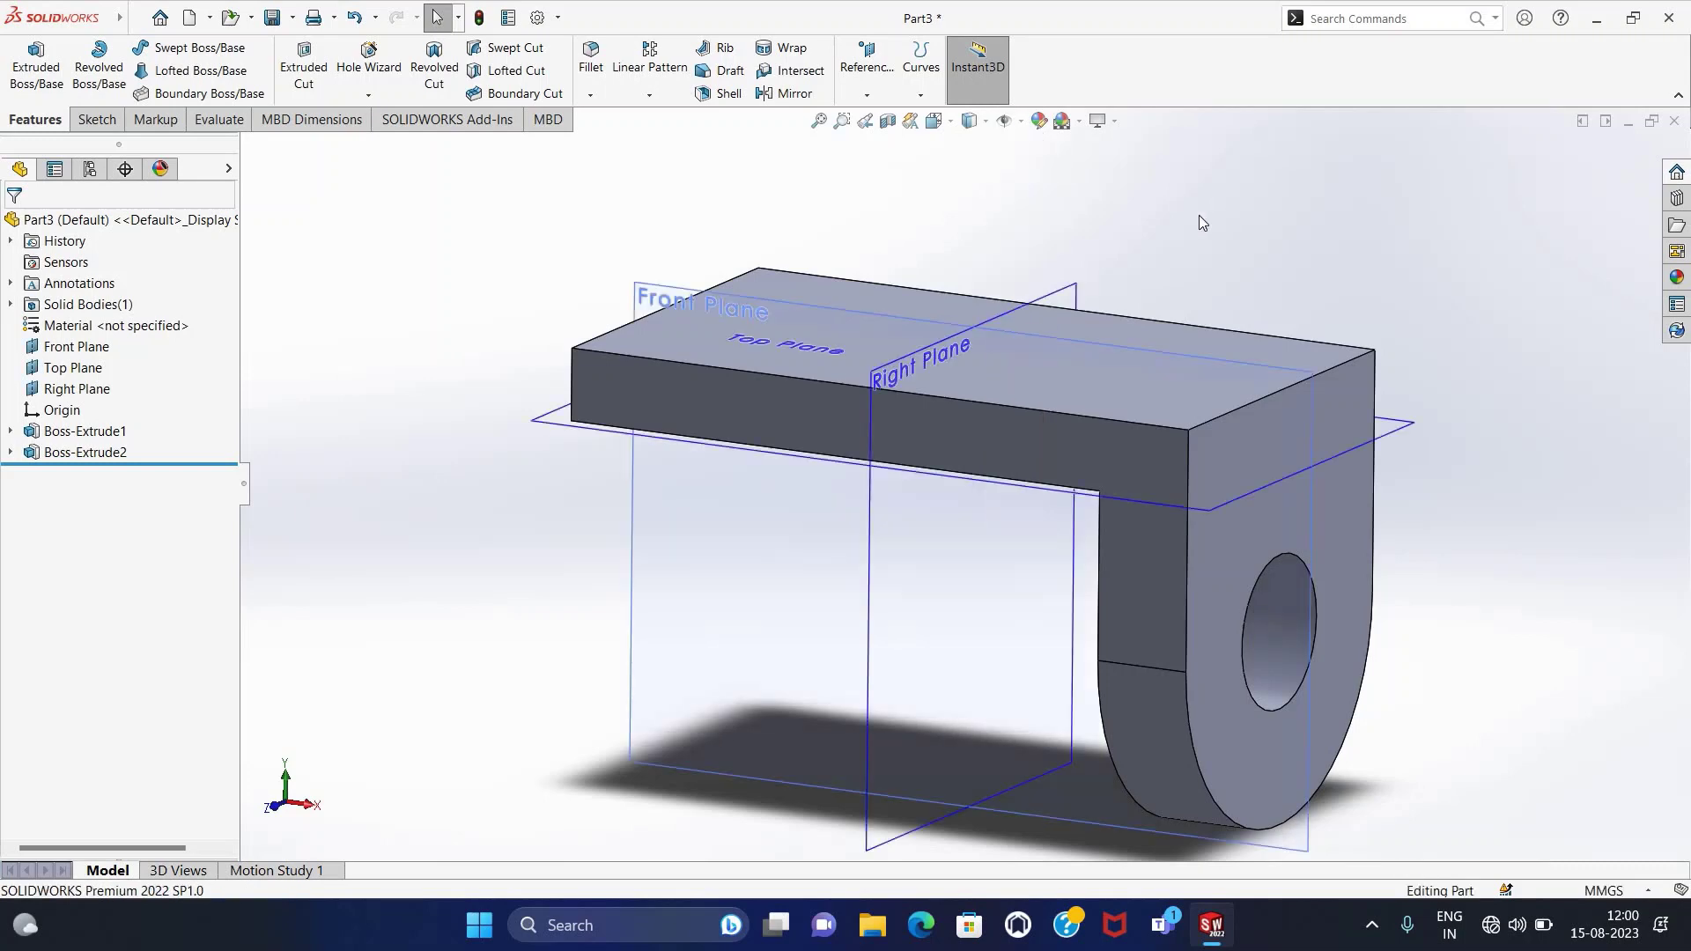
pyautogui.click(772, 95)
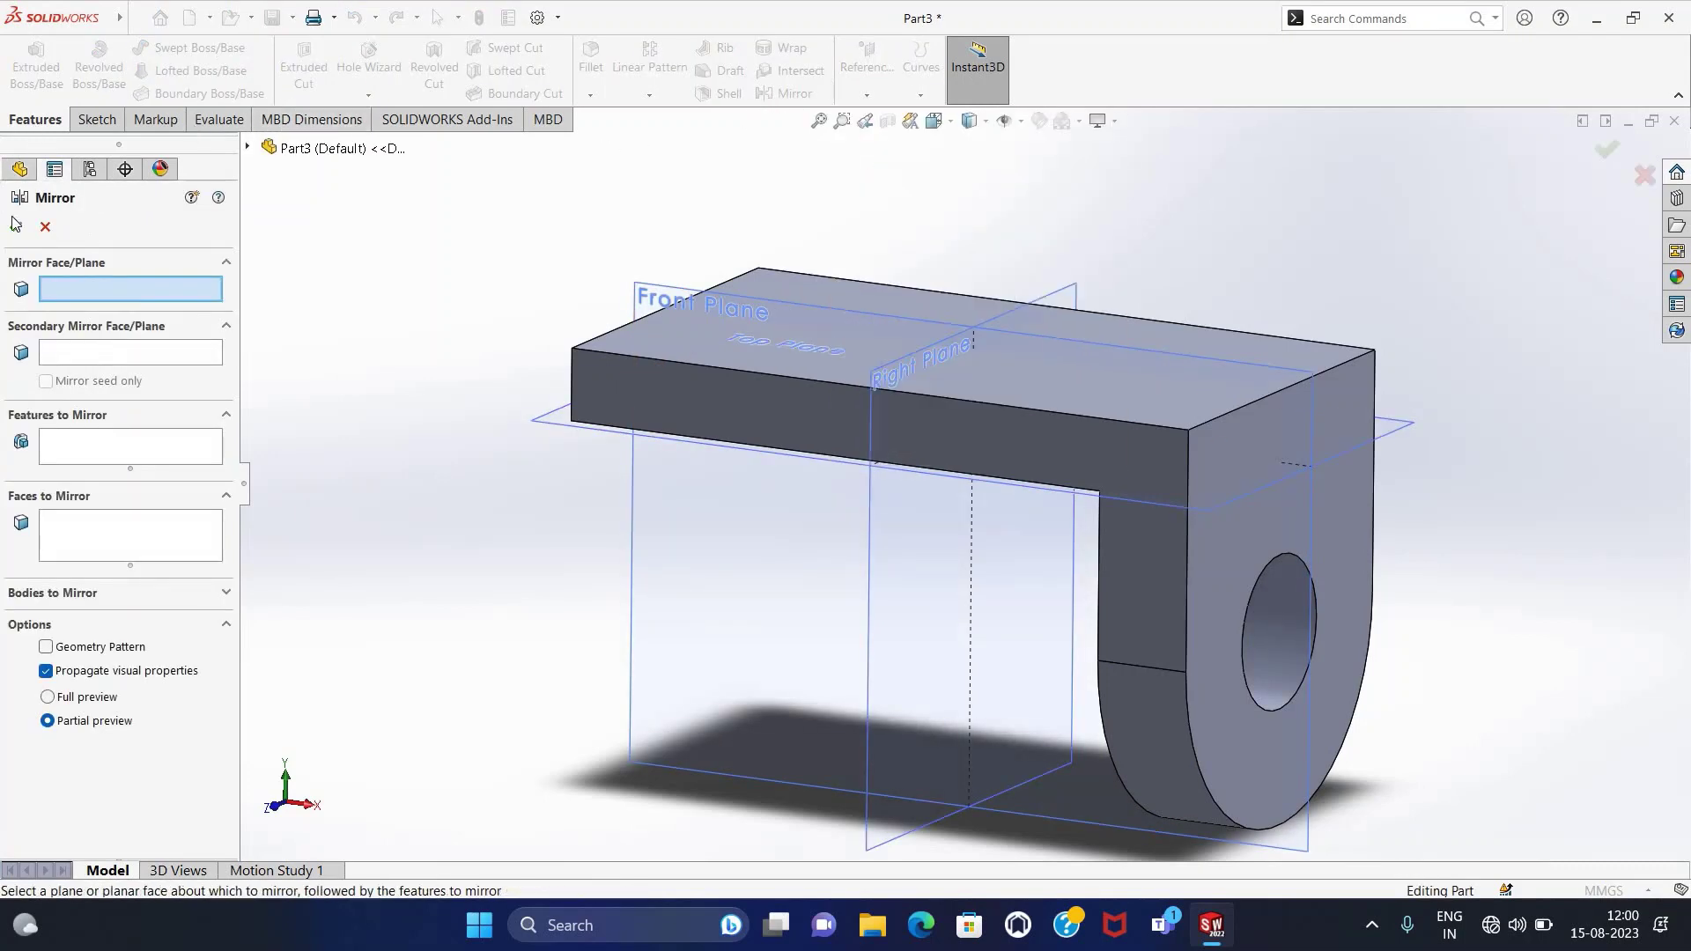
pyautogui.click(42, 228)
pyautogui.click(88, 454)
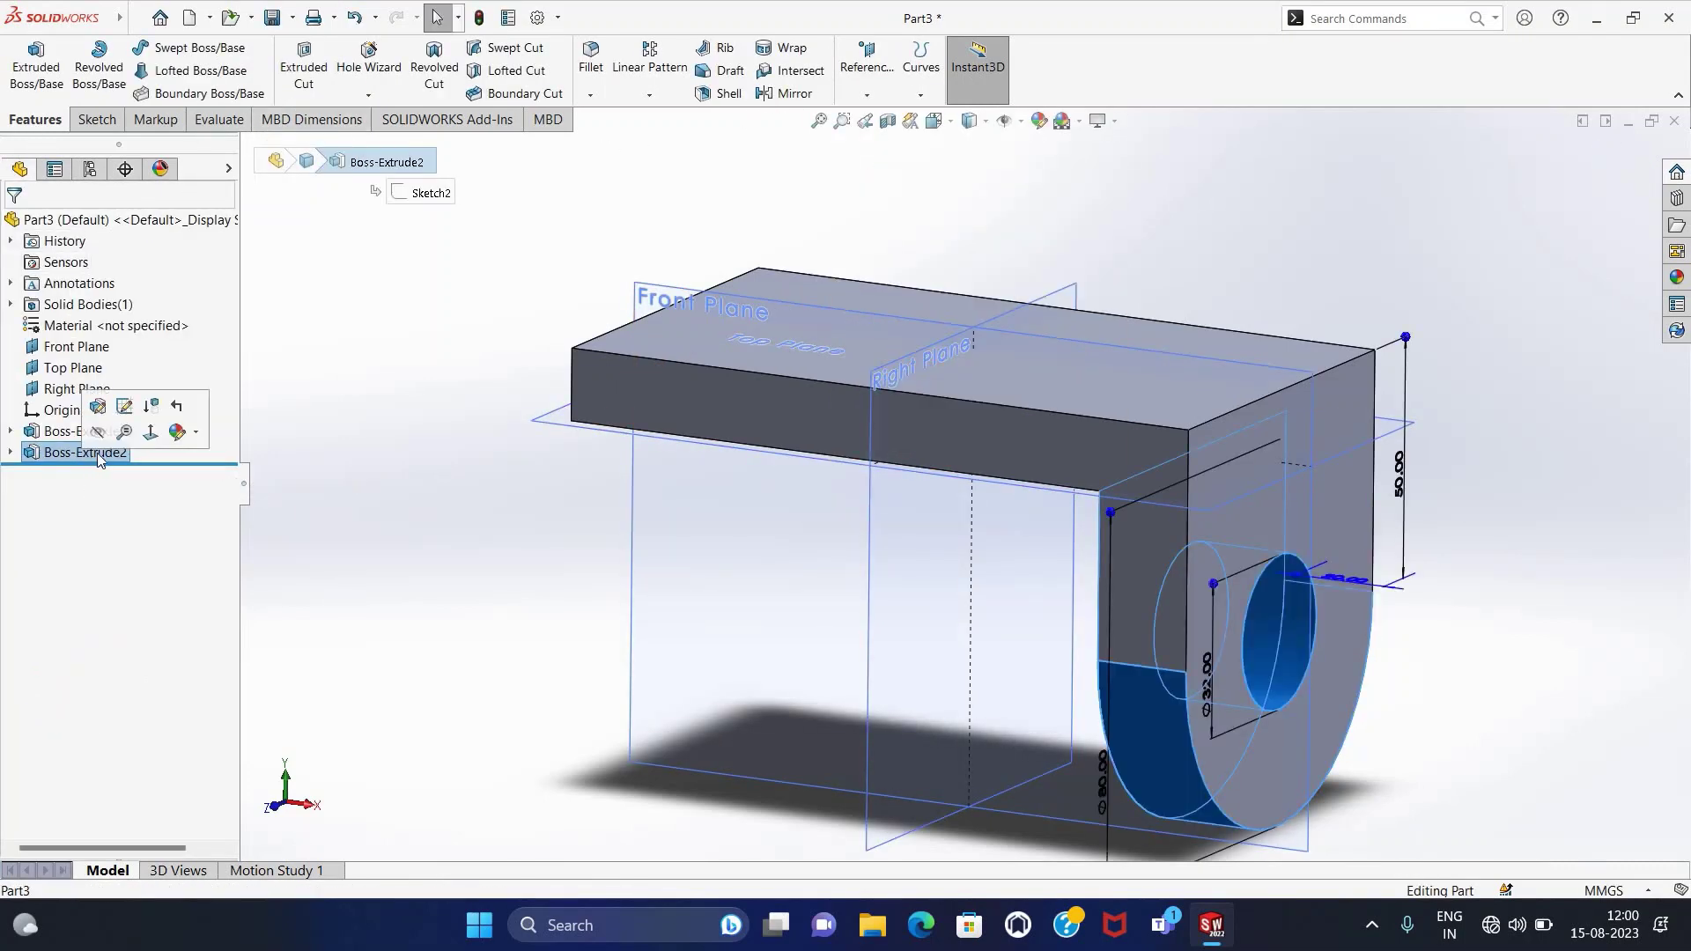
pyautogui.click(787, 95)
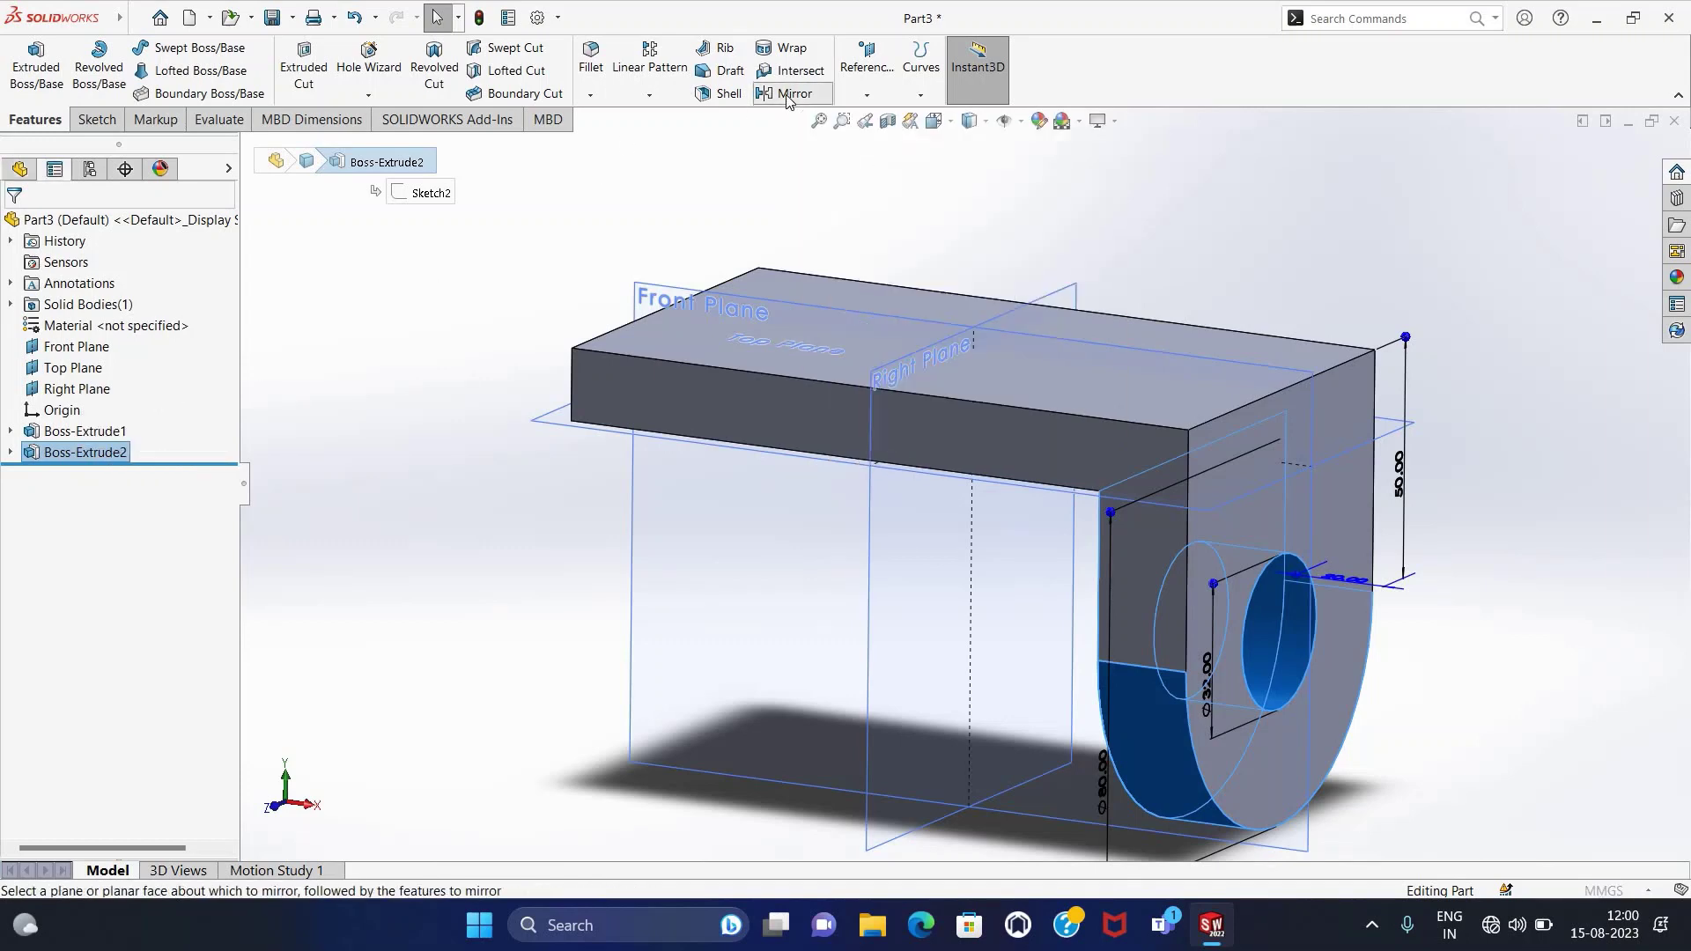
pyautogui.click(1057, 298)
pyautogui.moveTo(489, 654)
pyautogui.mouseDown(button='middle')
pyautogui.moveTo(558, 597)
pyautogui.moveTo(585, 642)
pyautogui.moveTo(546, 634)
pyautogui.mouseUp(button='middle')
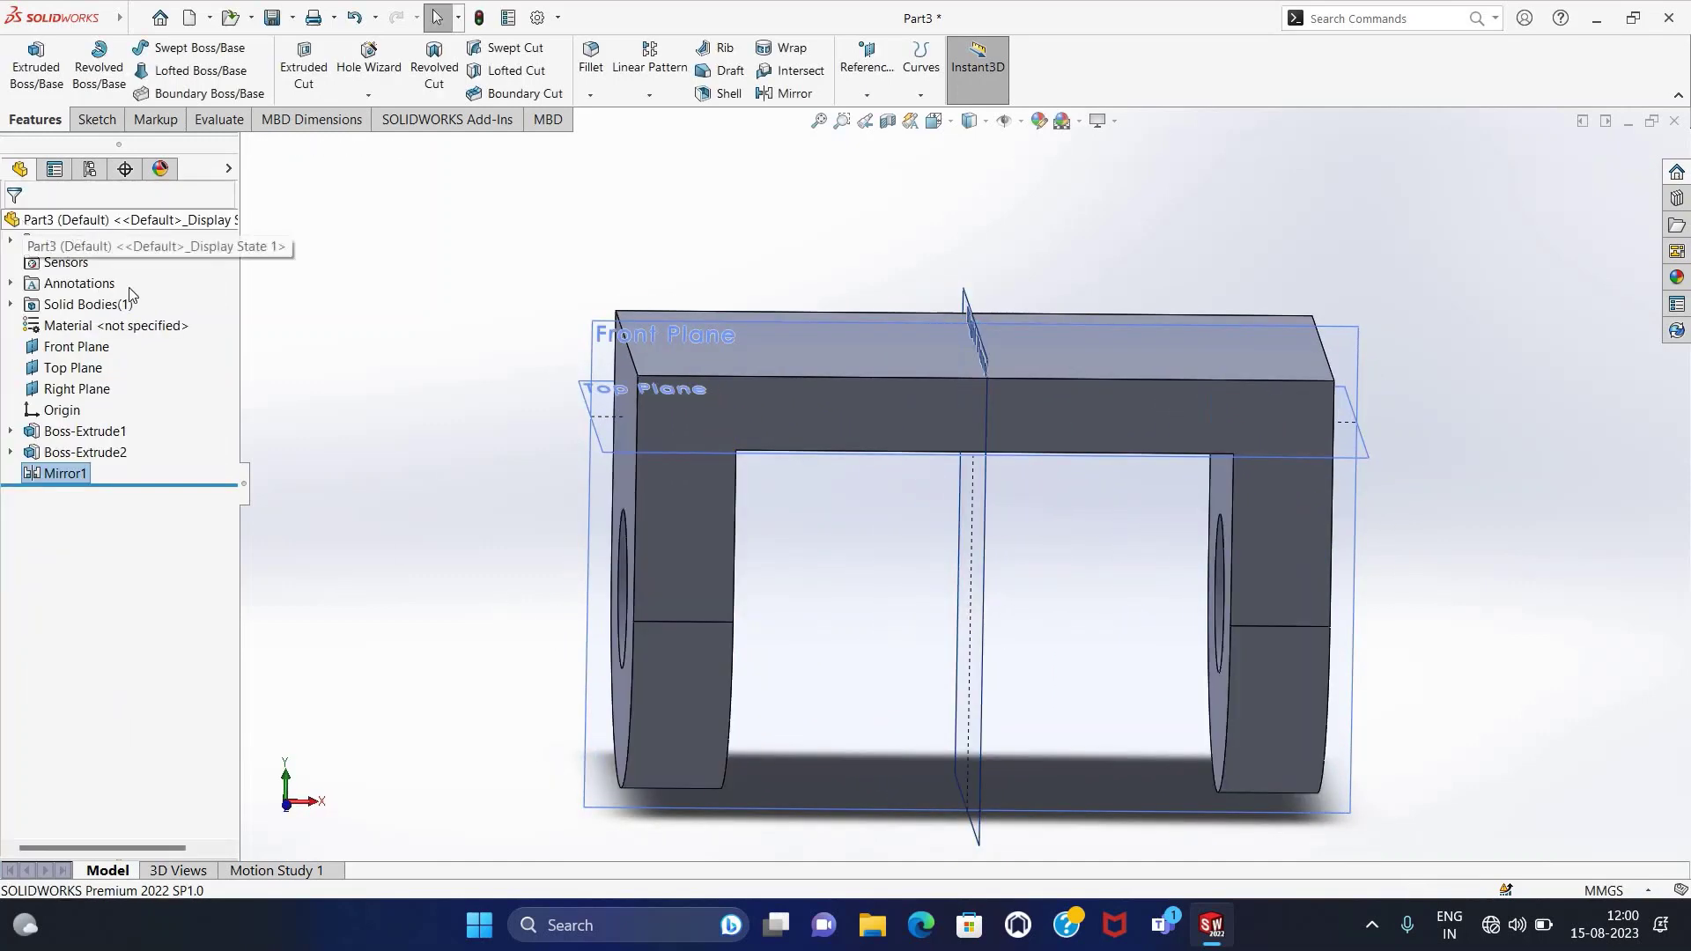
pyautogui.moveTo(440, 449)
pyautogui.mouseDown(button='middle')
pyautogui.moveTo(375, 424)
pyautogui.moveTo(378, 461)
pyautogui.moveTo(332, 400)
pyautogui.moveTo(291, 453)
pyautogui.moveTo(309, 486)
pyautogui.mouseUp(button='middle')
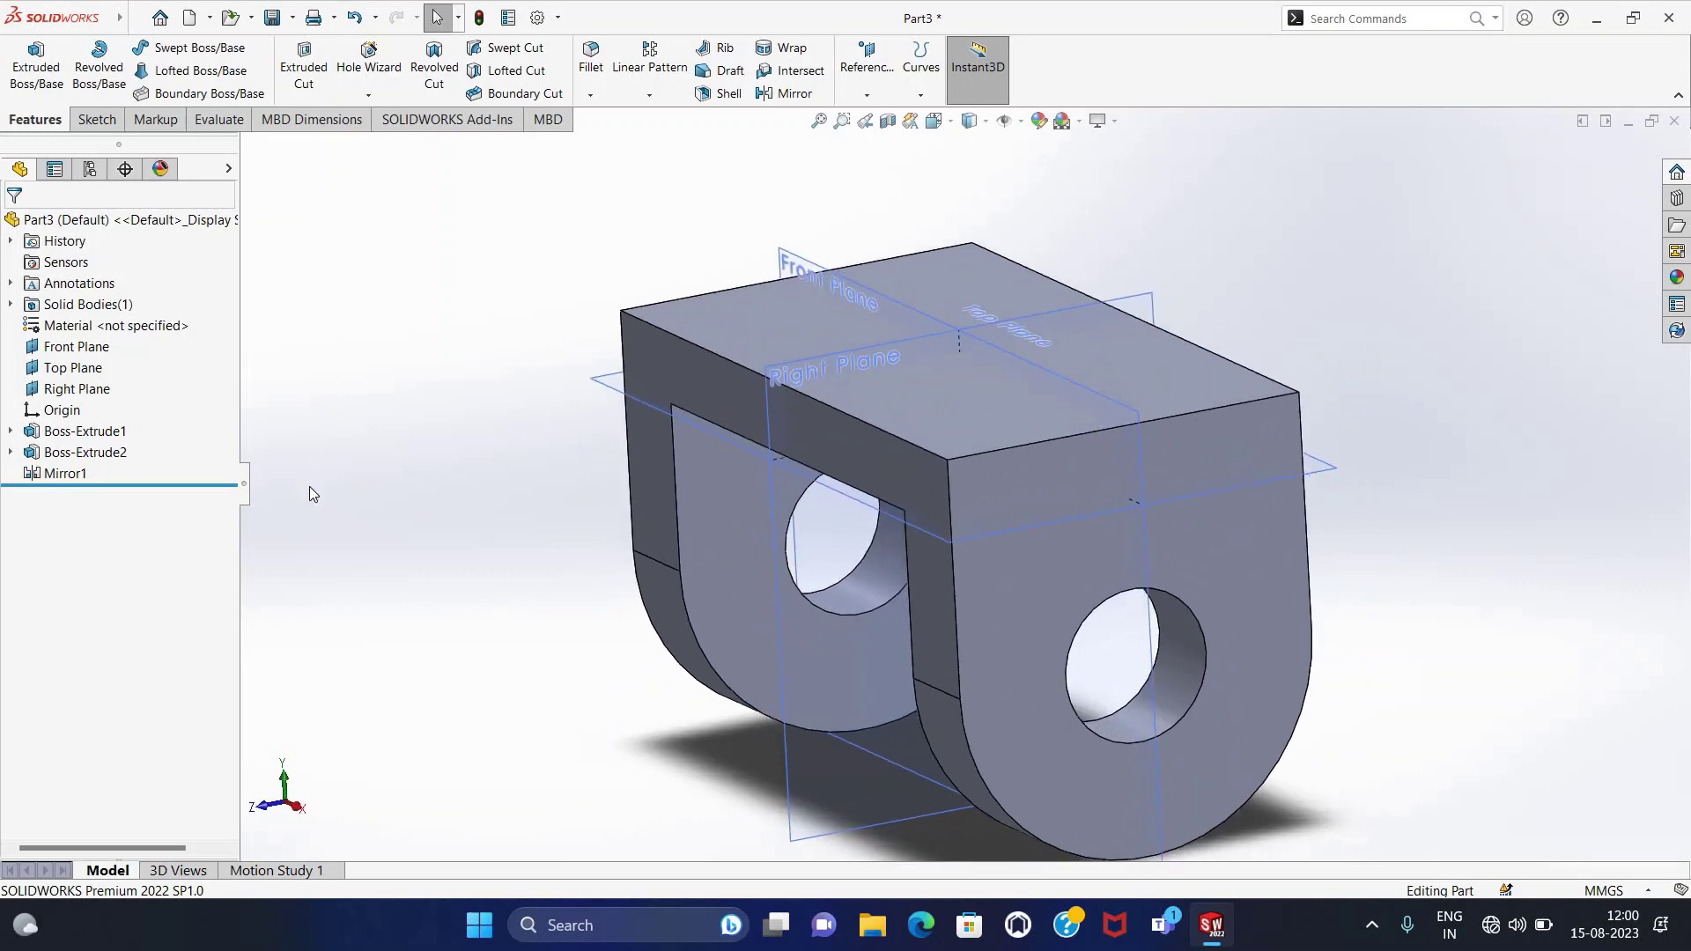
pyautogui.scroll(-2, 315, 488)
pyautogui.scroll(3, 435, 546)
pyautogui.scroll(1, 452, 553)
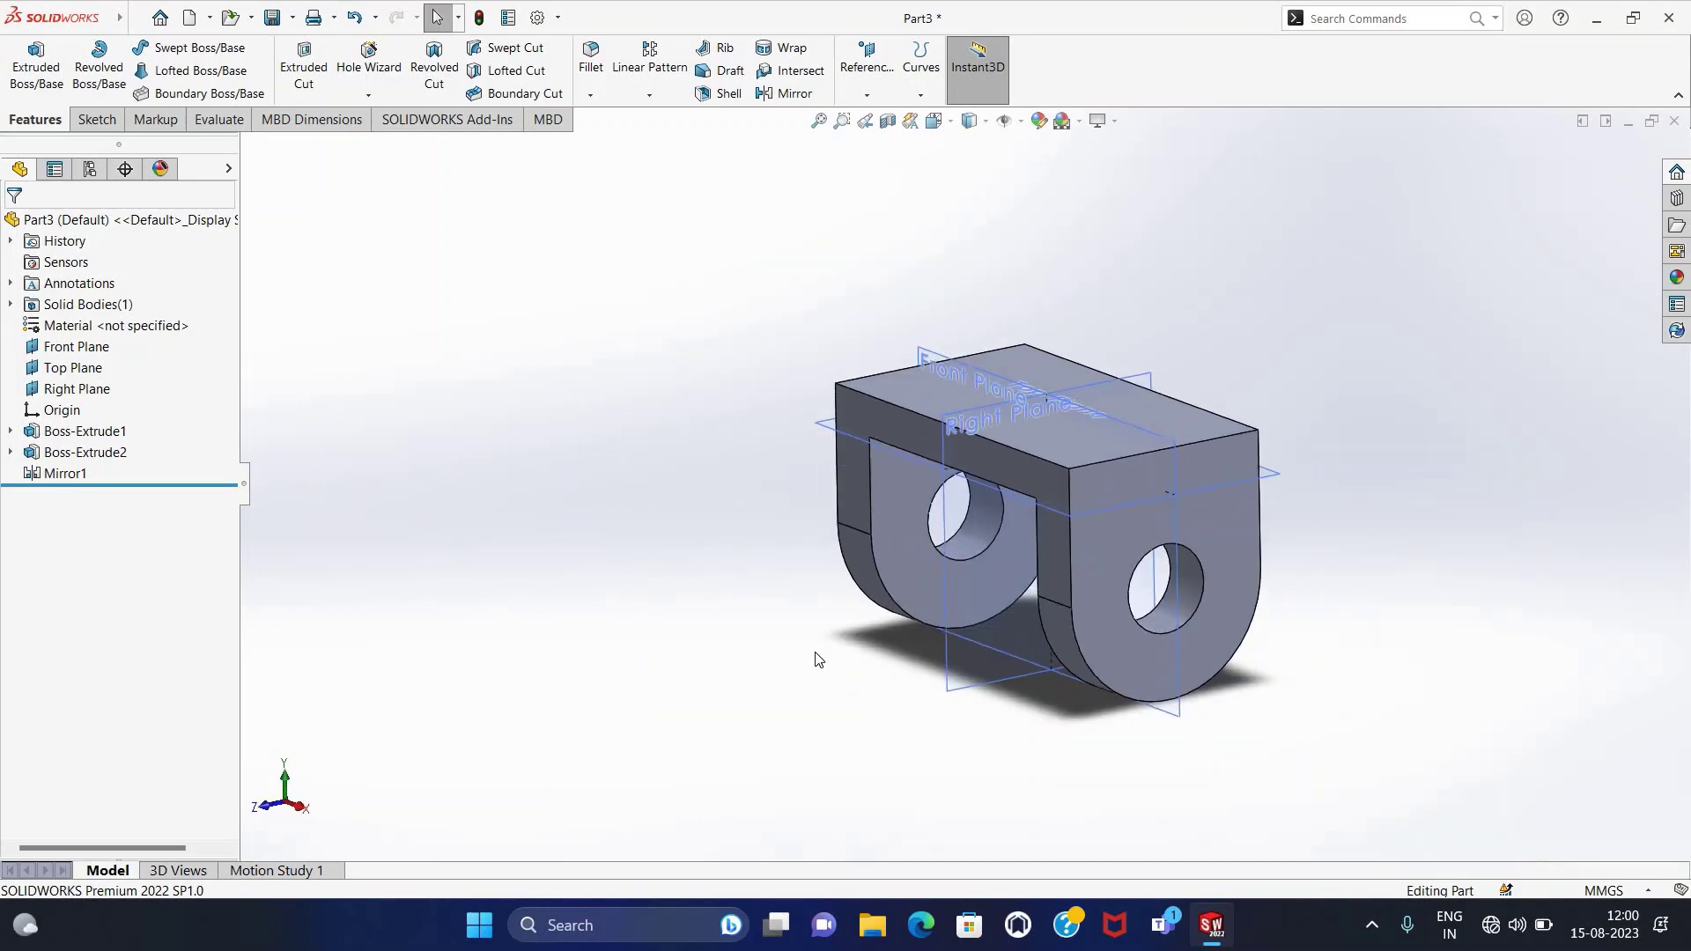
# Sketch concentric circles of radius 40 and 30 at the origin on the plate's top face.
pyautogui.click(1073, 443)
pyautogui.click(80, 115)
pyautogui.click(26, 55)
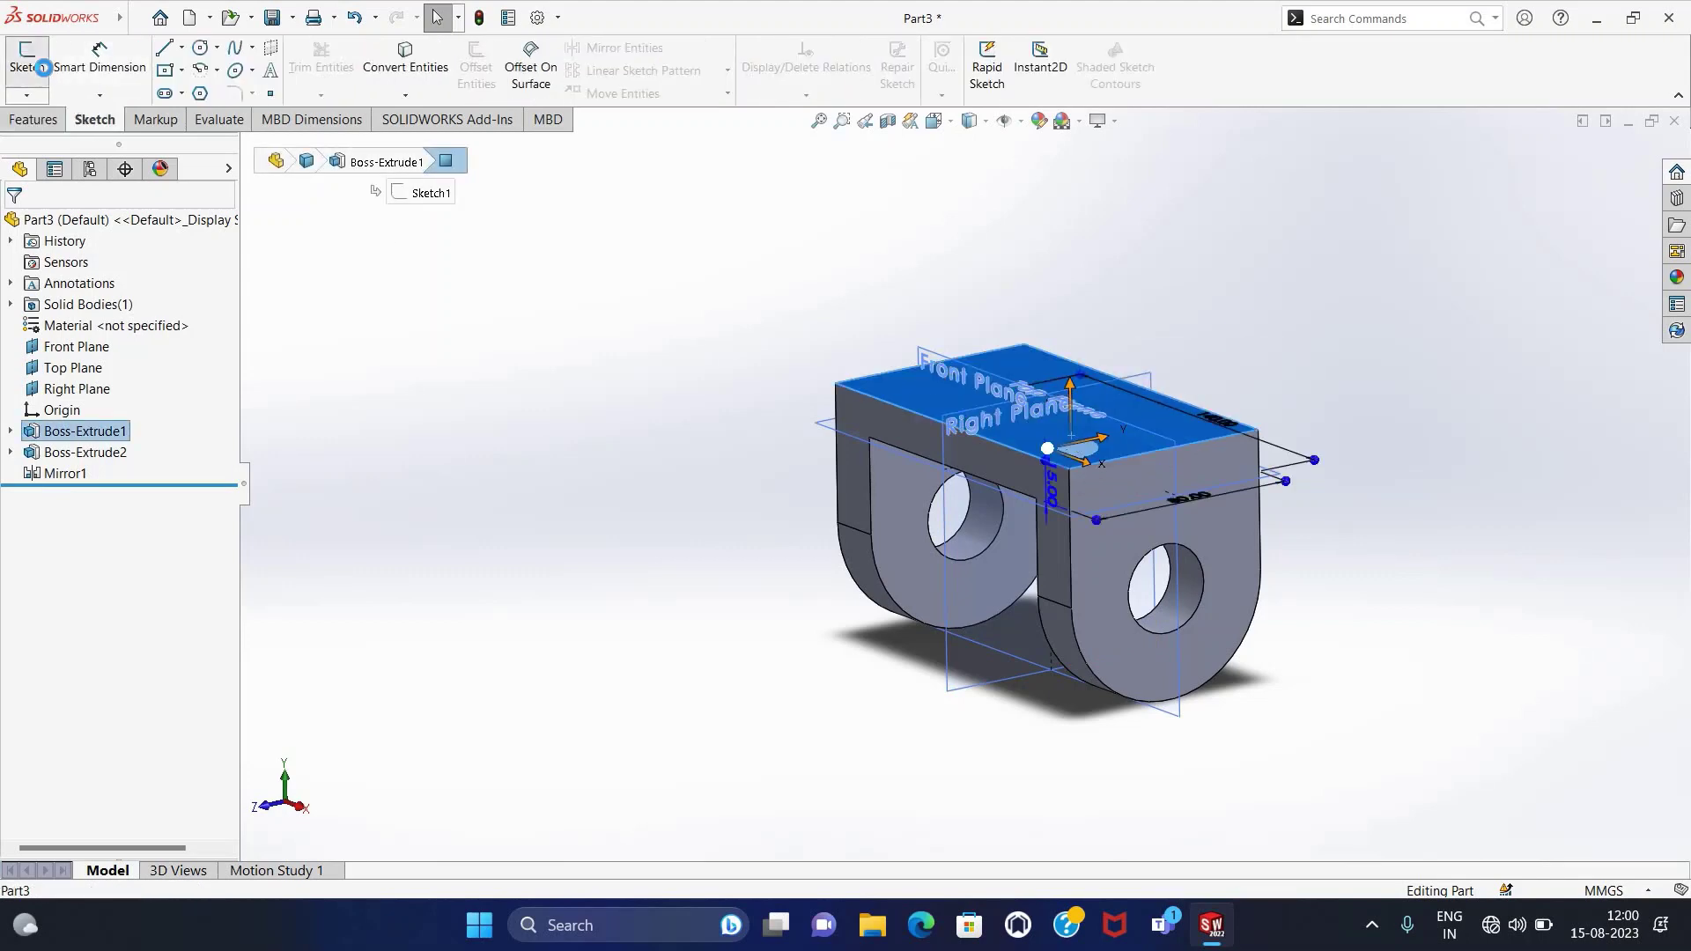
pyautogui.click(200, 47)
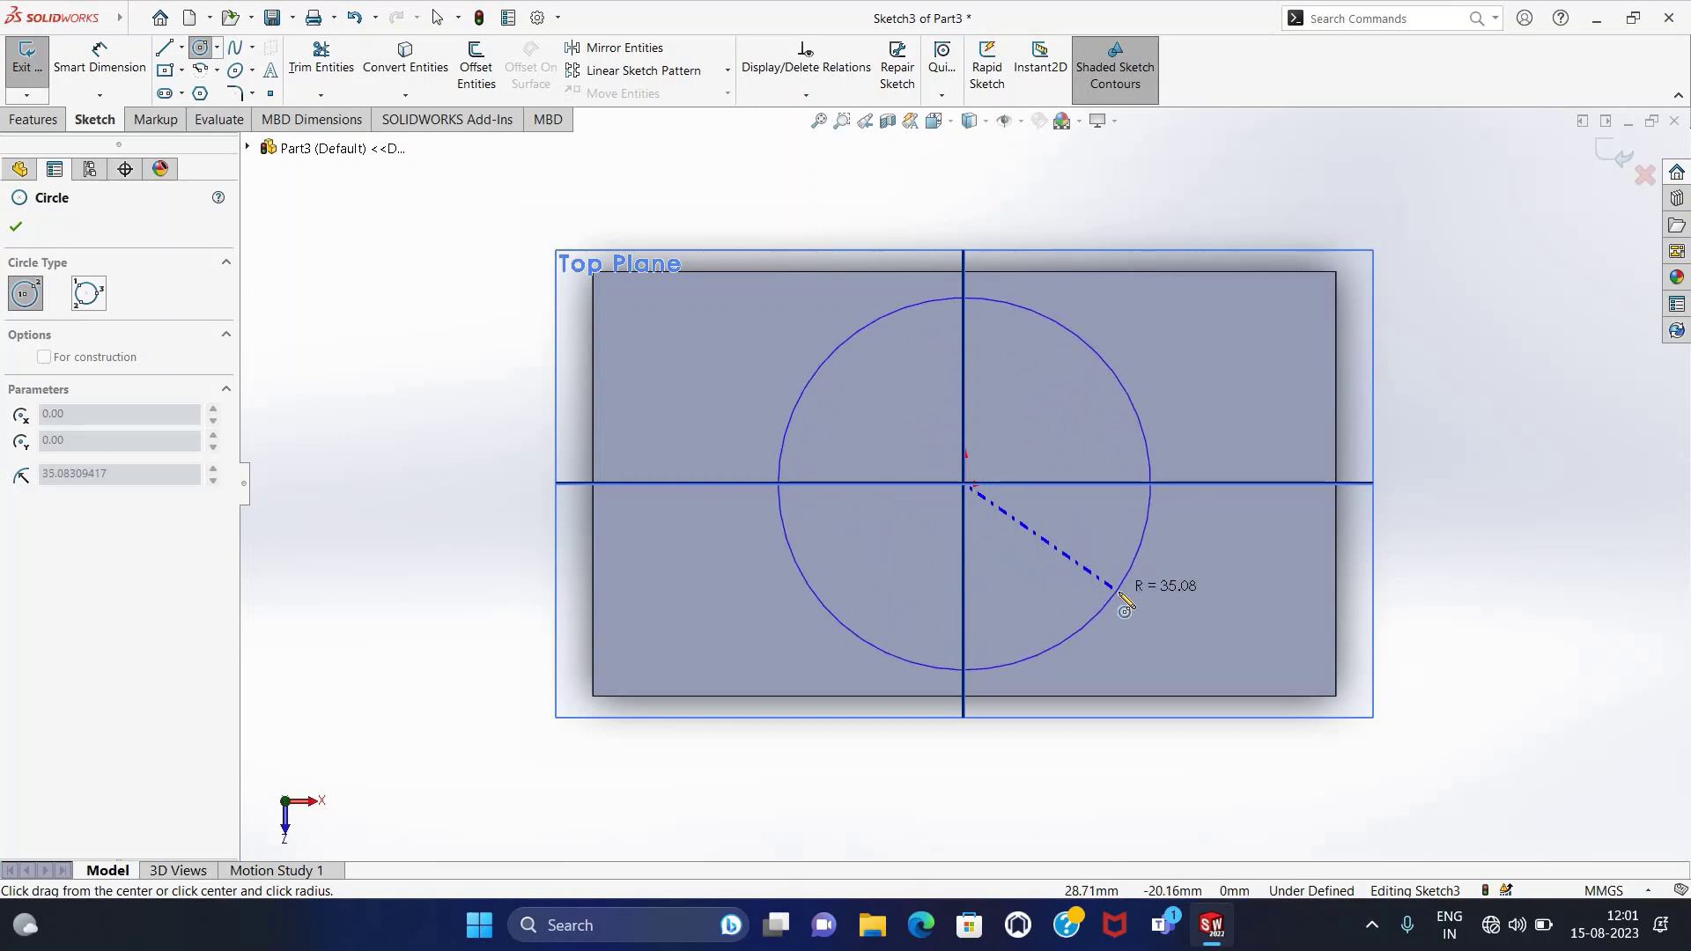
pyautogui.click(966, 700)
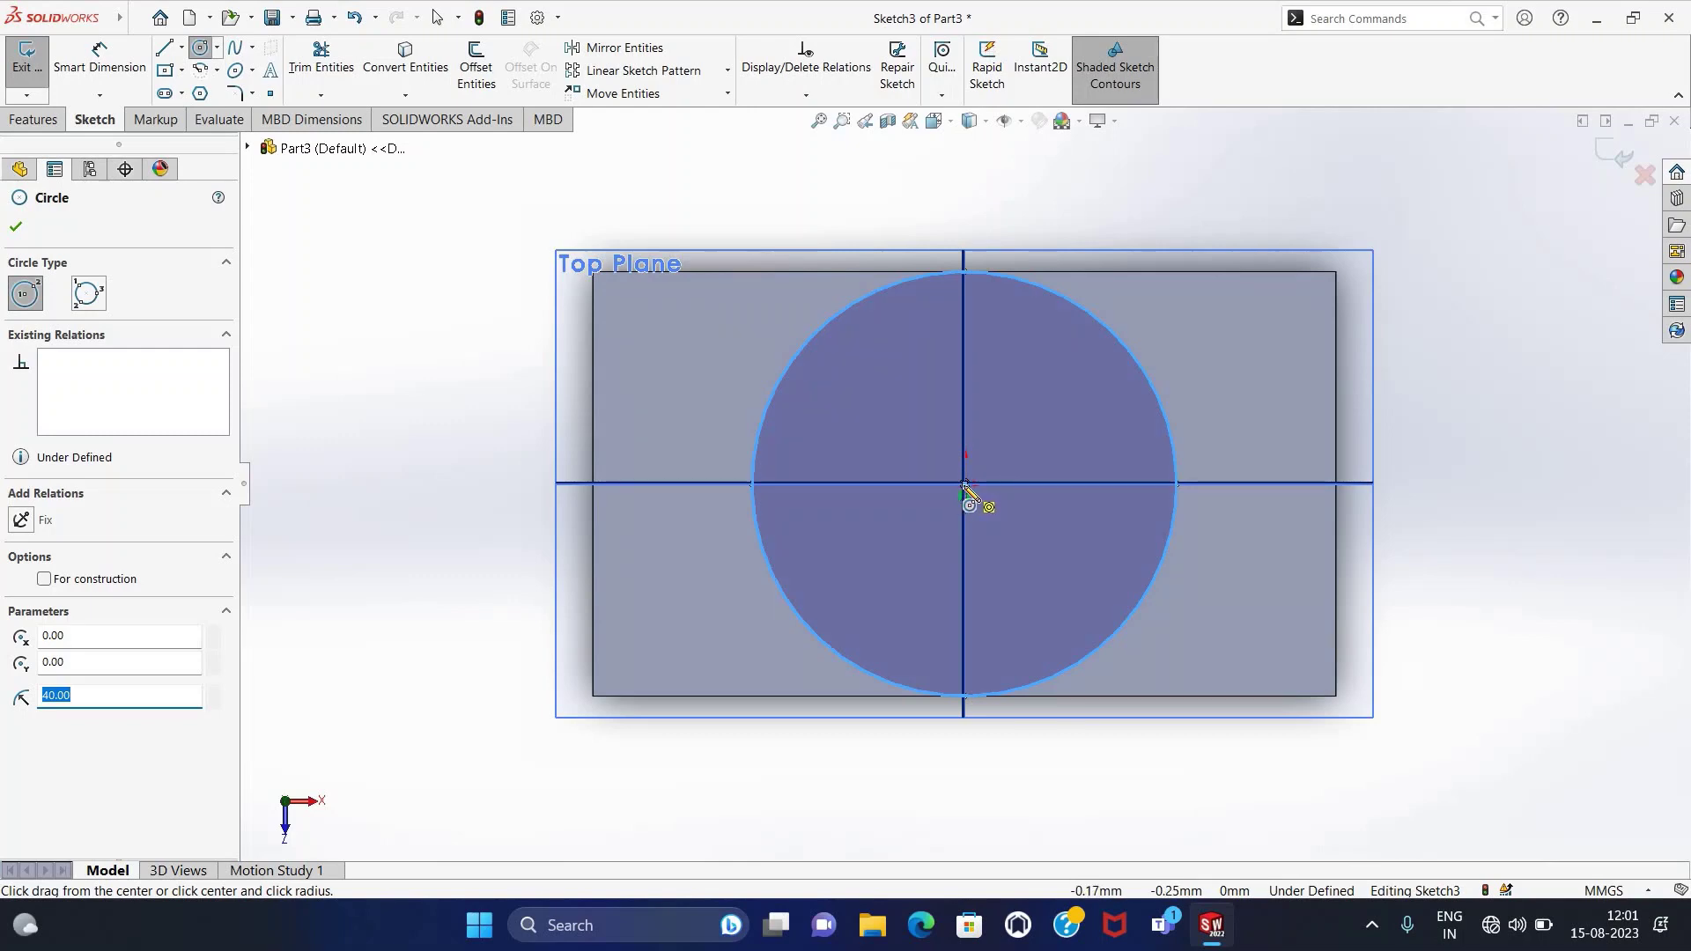
pyautogui.click(965, 484)
pyautogui.click(1069, 569)
pyautogui.write('30')
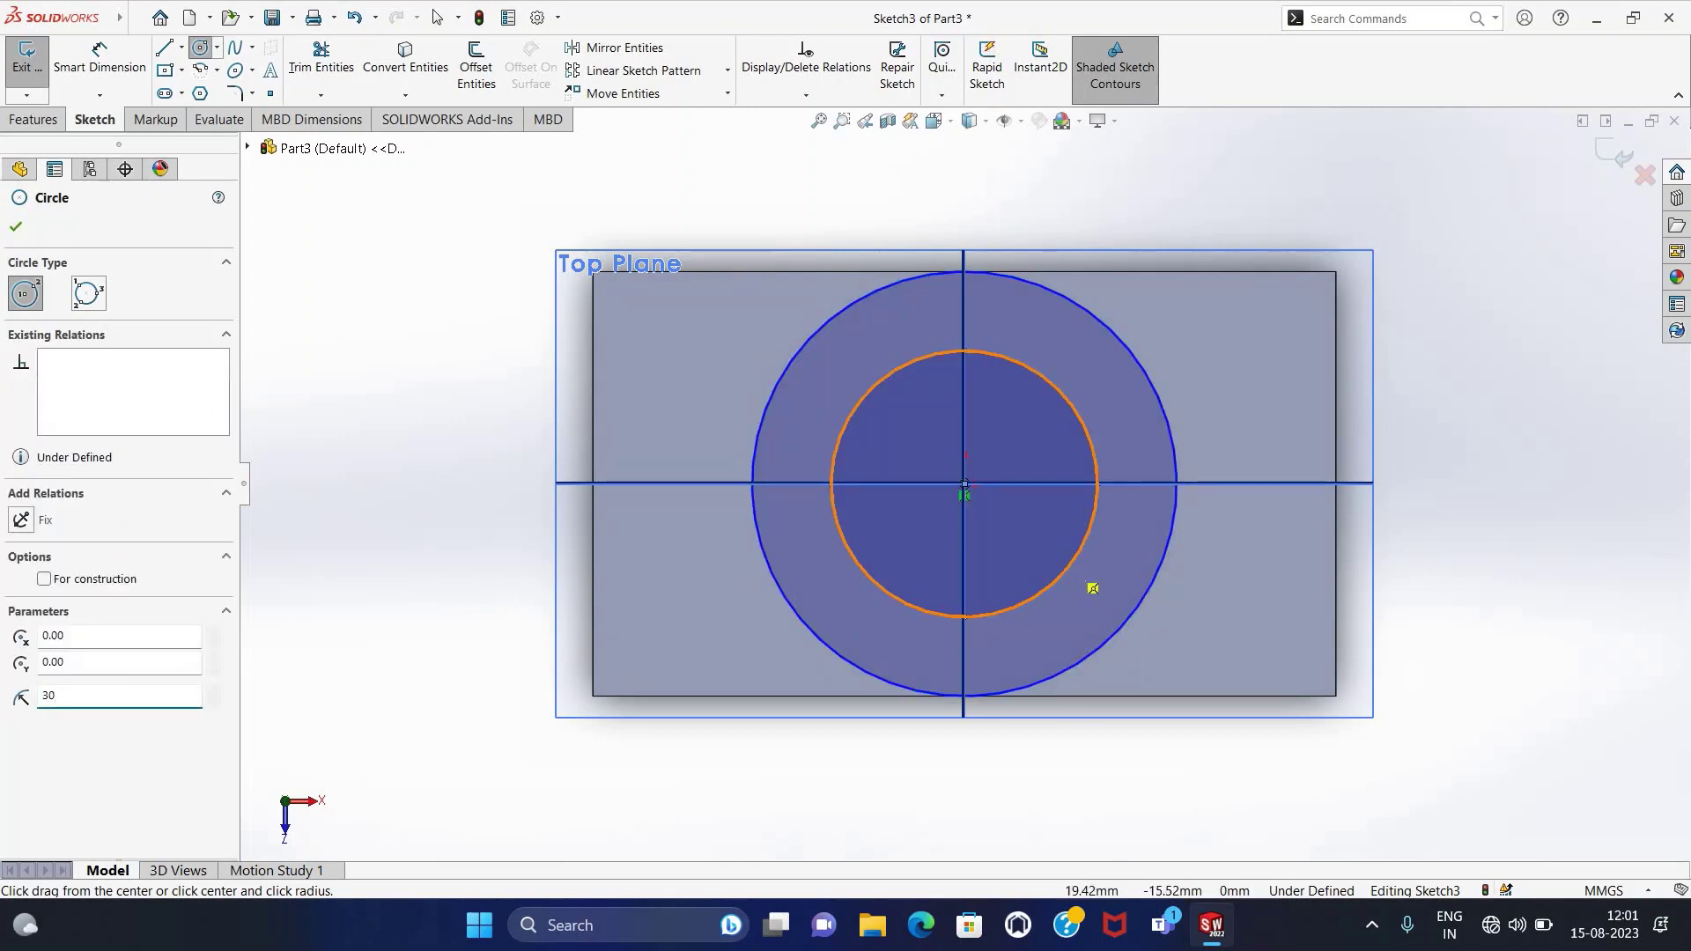
pyautogui.press('Return')
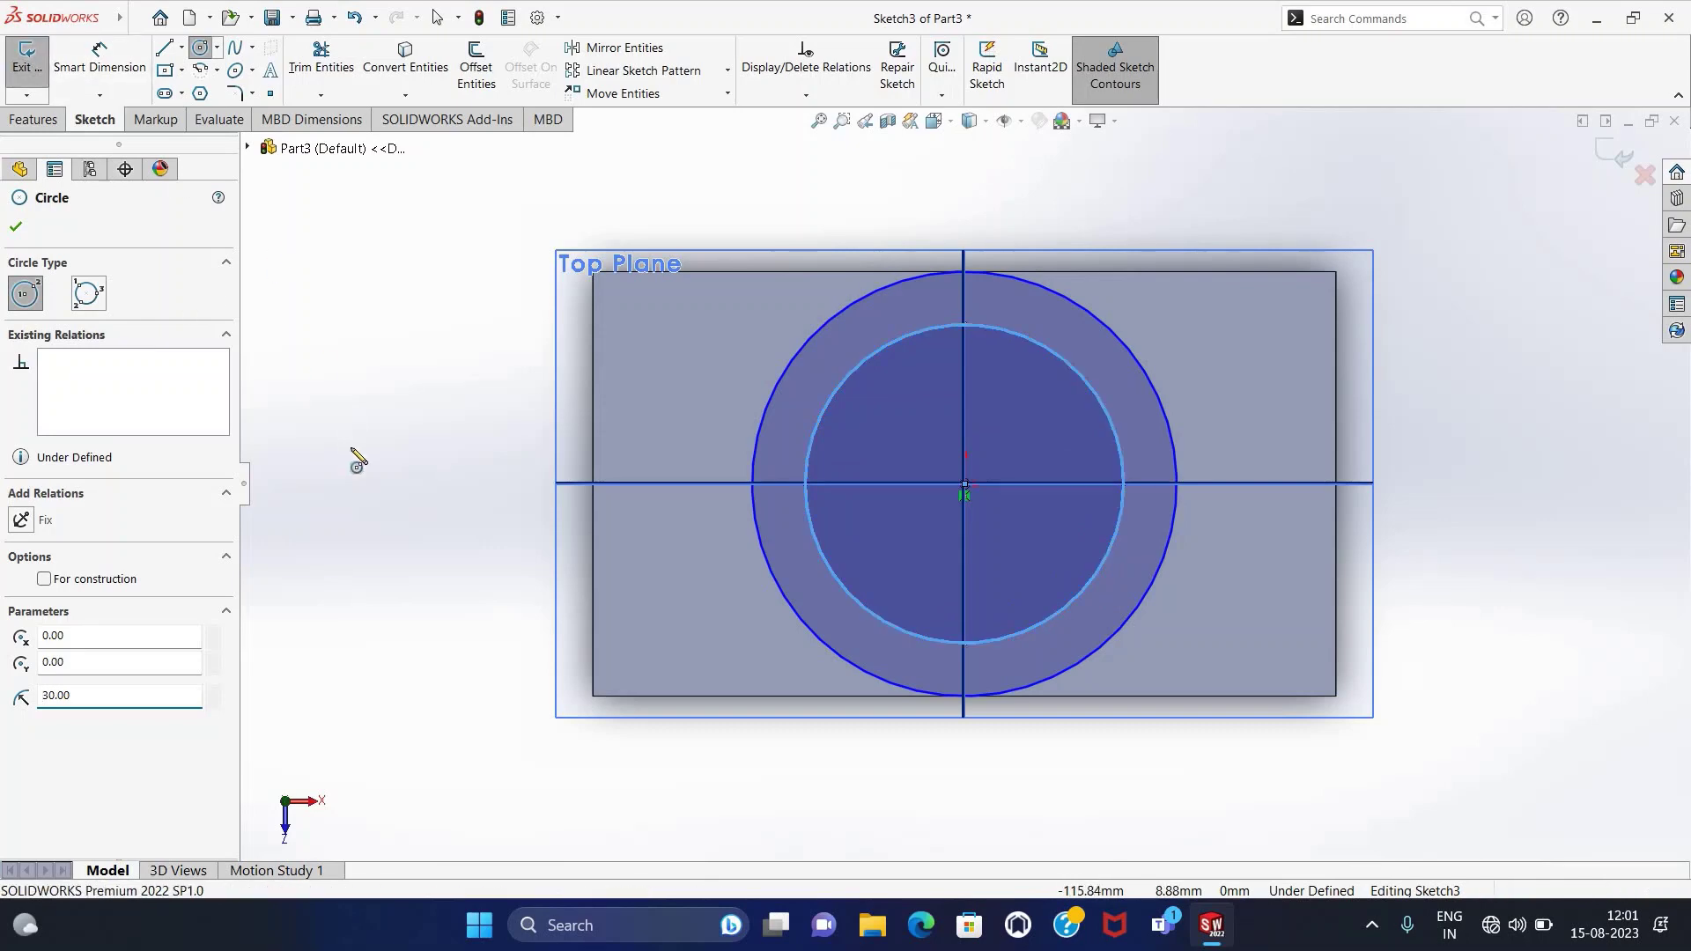
pyautogui.click(352, 450)
# Dimension the inner circle at 60 mm diameter and exit the sketch.
pyautogui.click(99, 62)
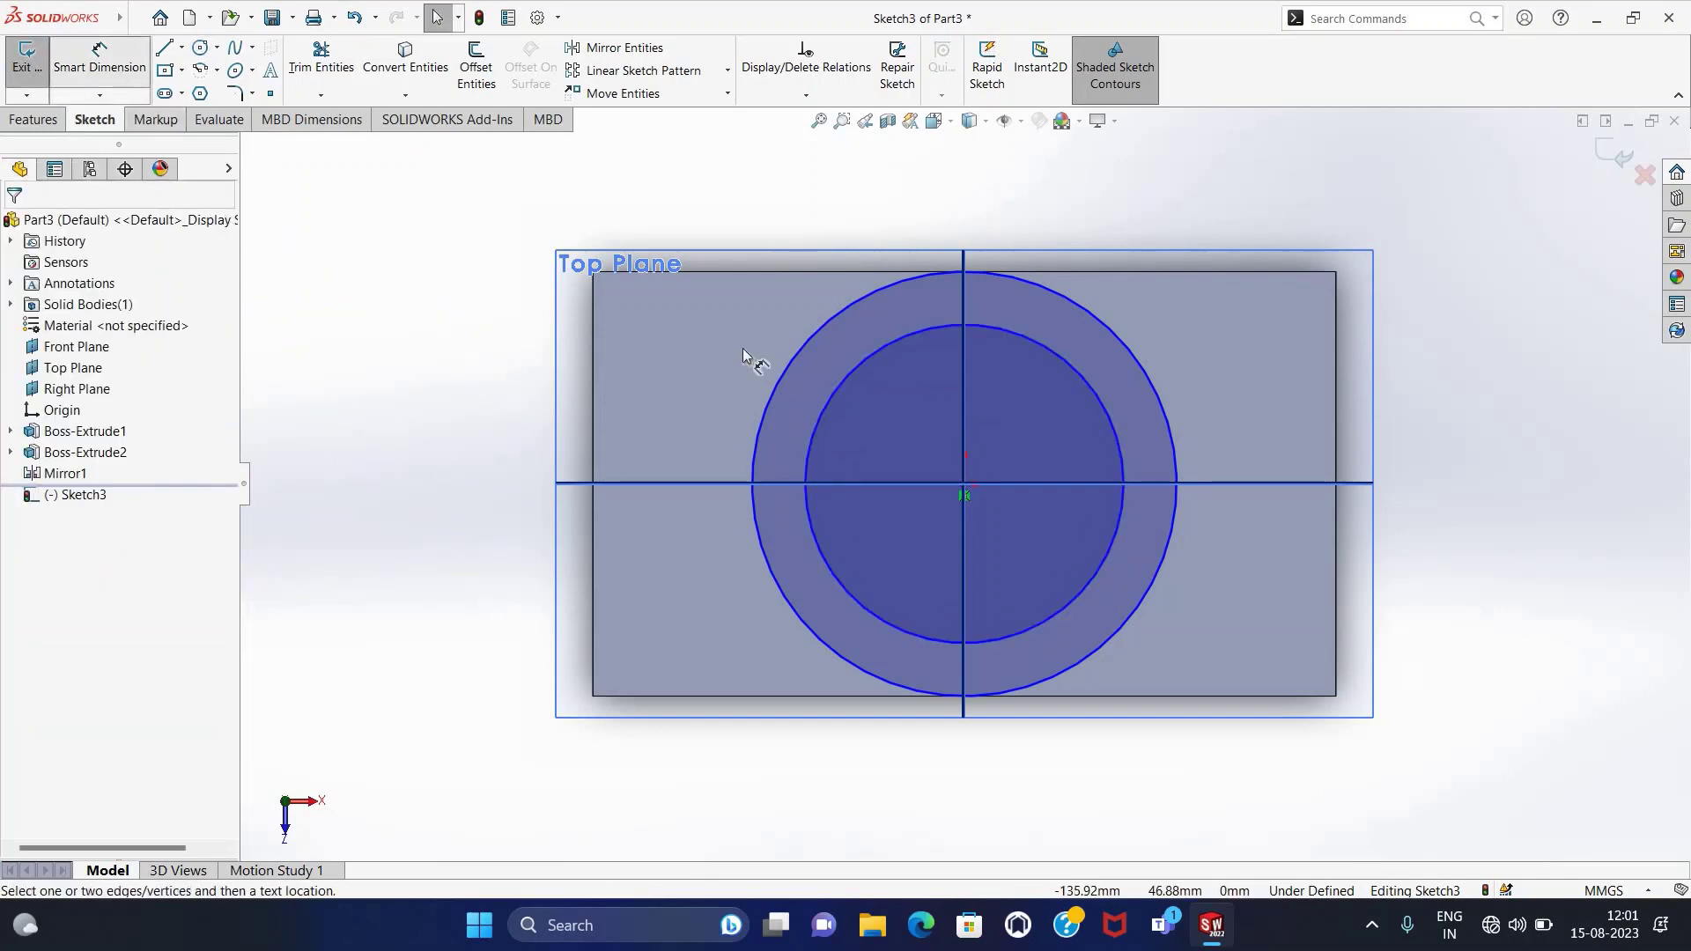
pyautogui.click(1020, 340)
pyautogui.click(969, 172)
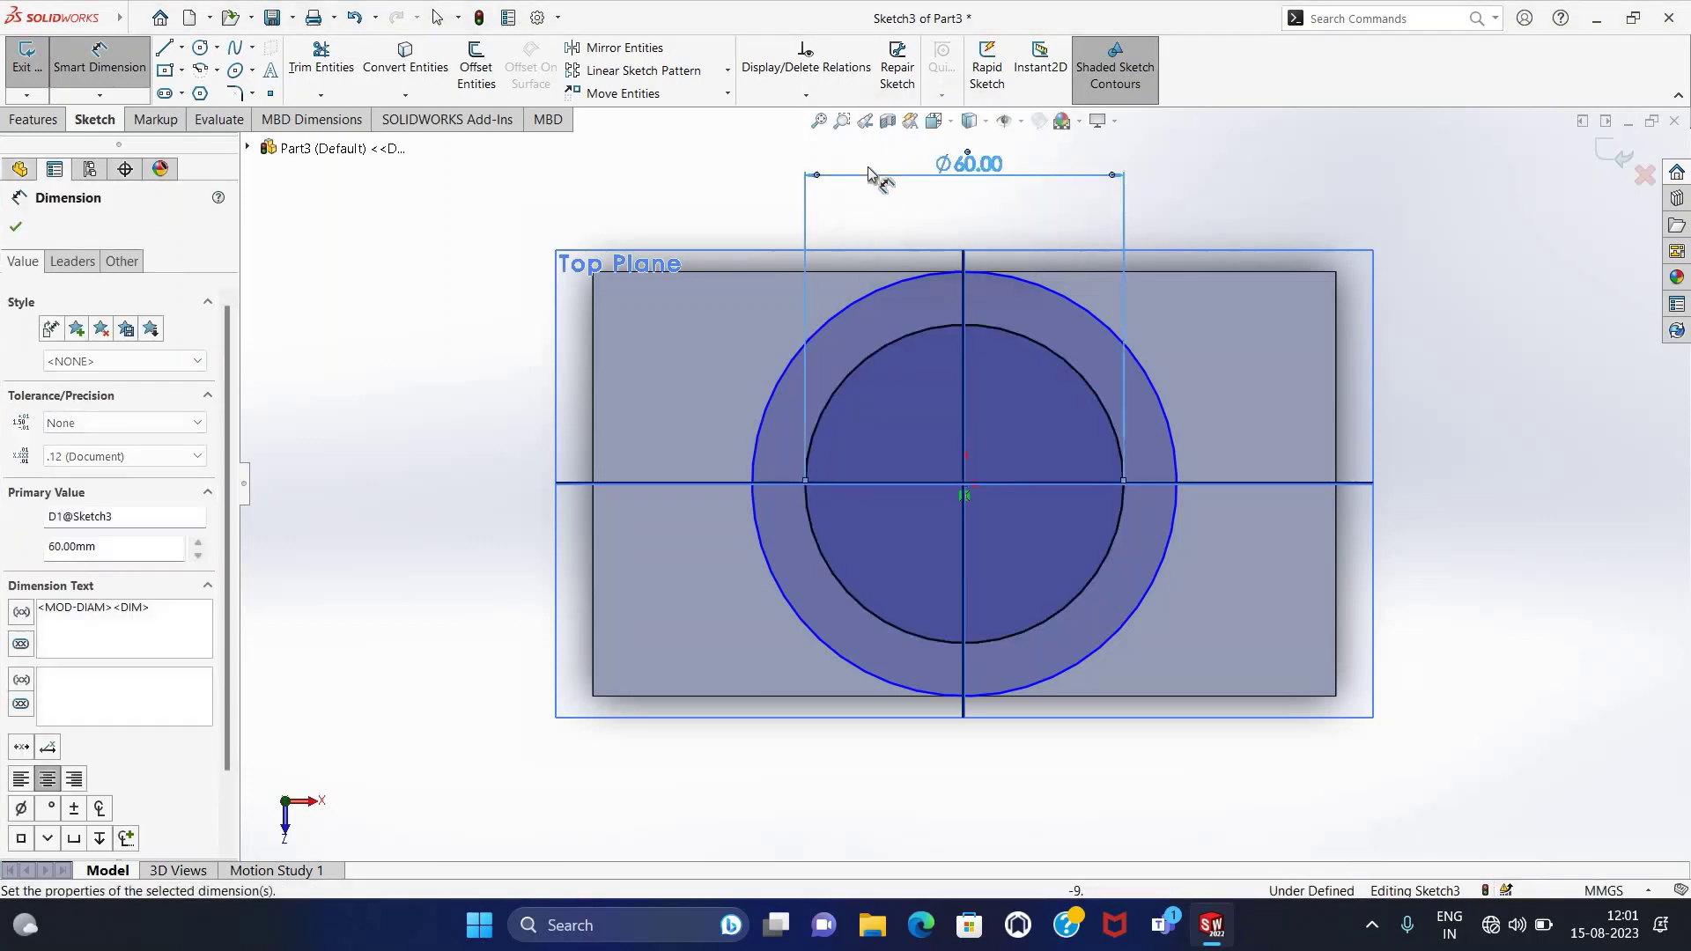
pyautogui.press('Escape')
pyautogui.hotkey('ctrl', 'b')
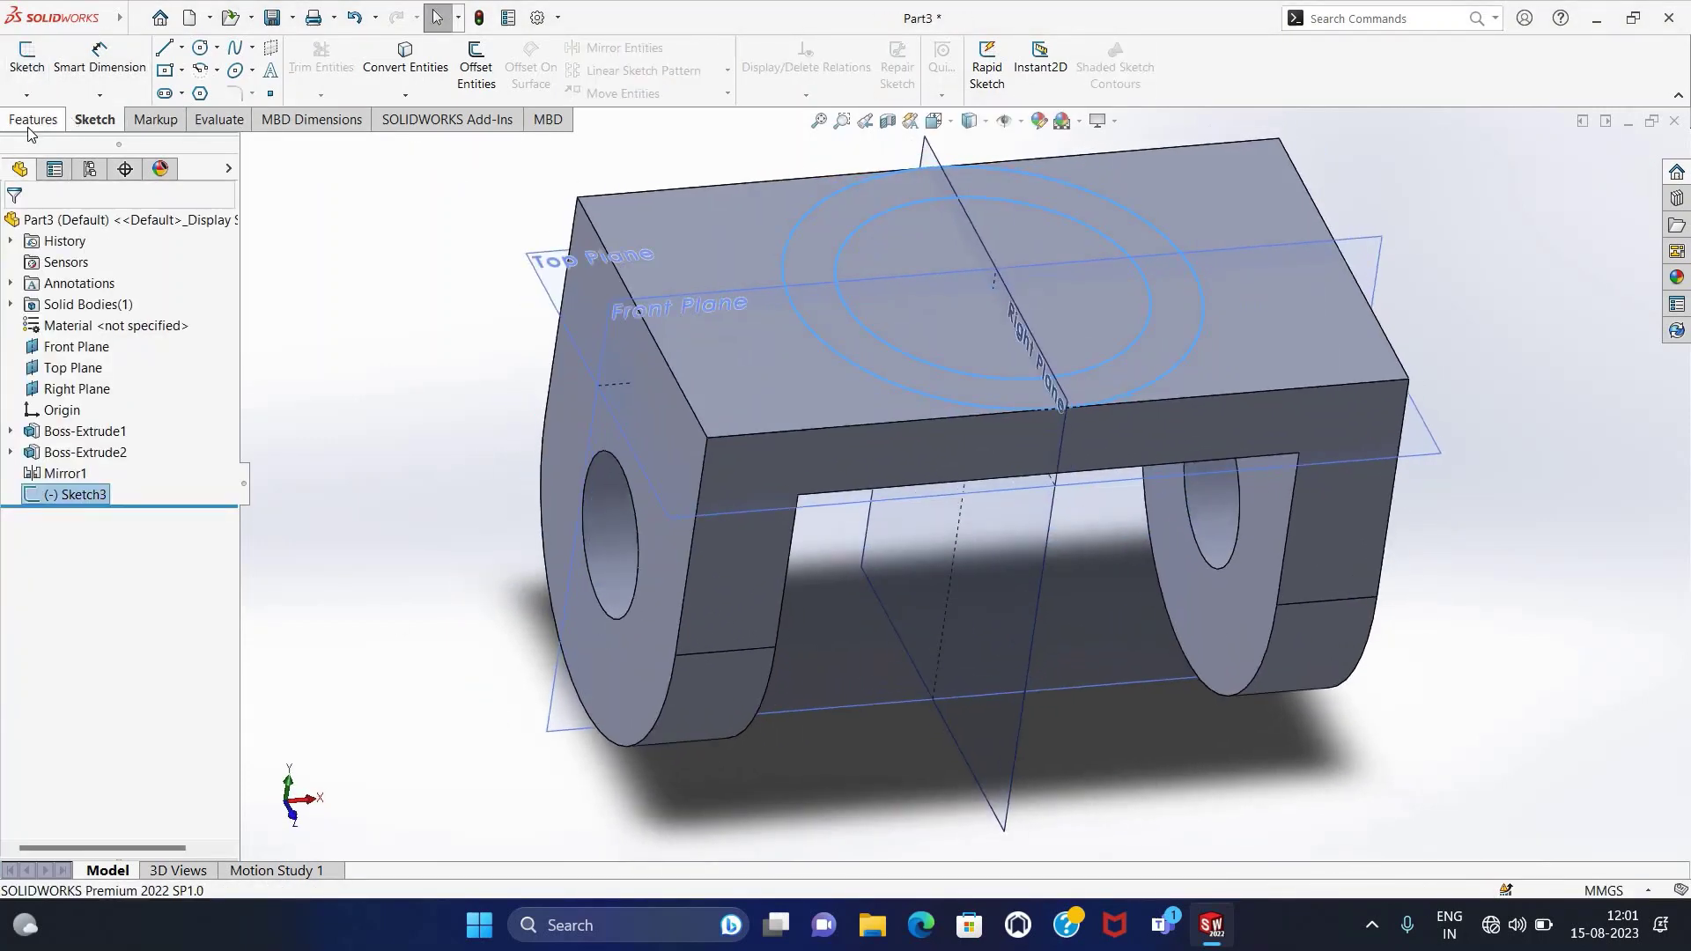
# Extrude the ring sketch 20 mm as a blind boss.
pyautogui.click(33, 120)
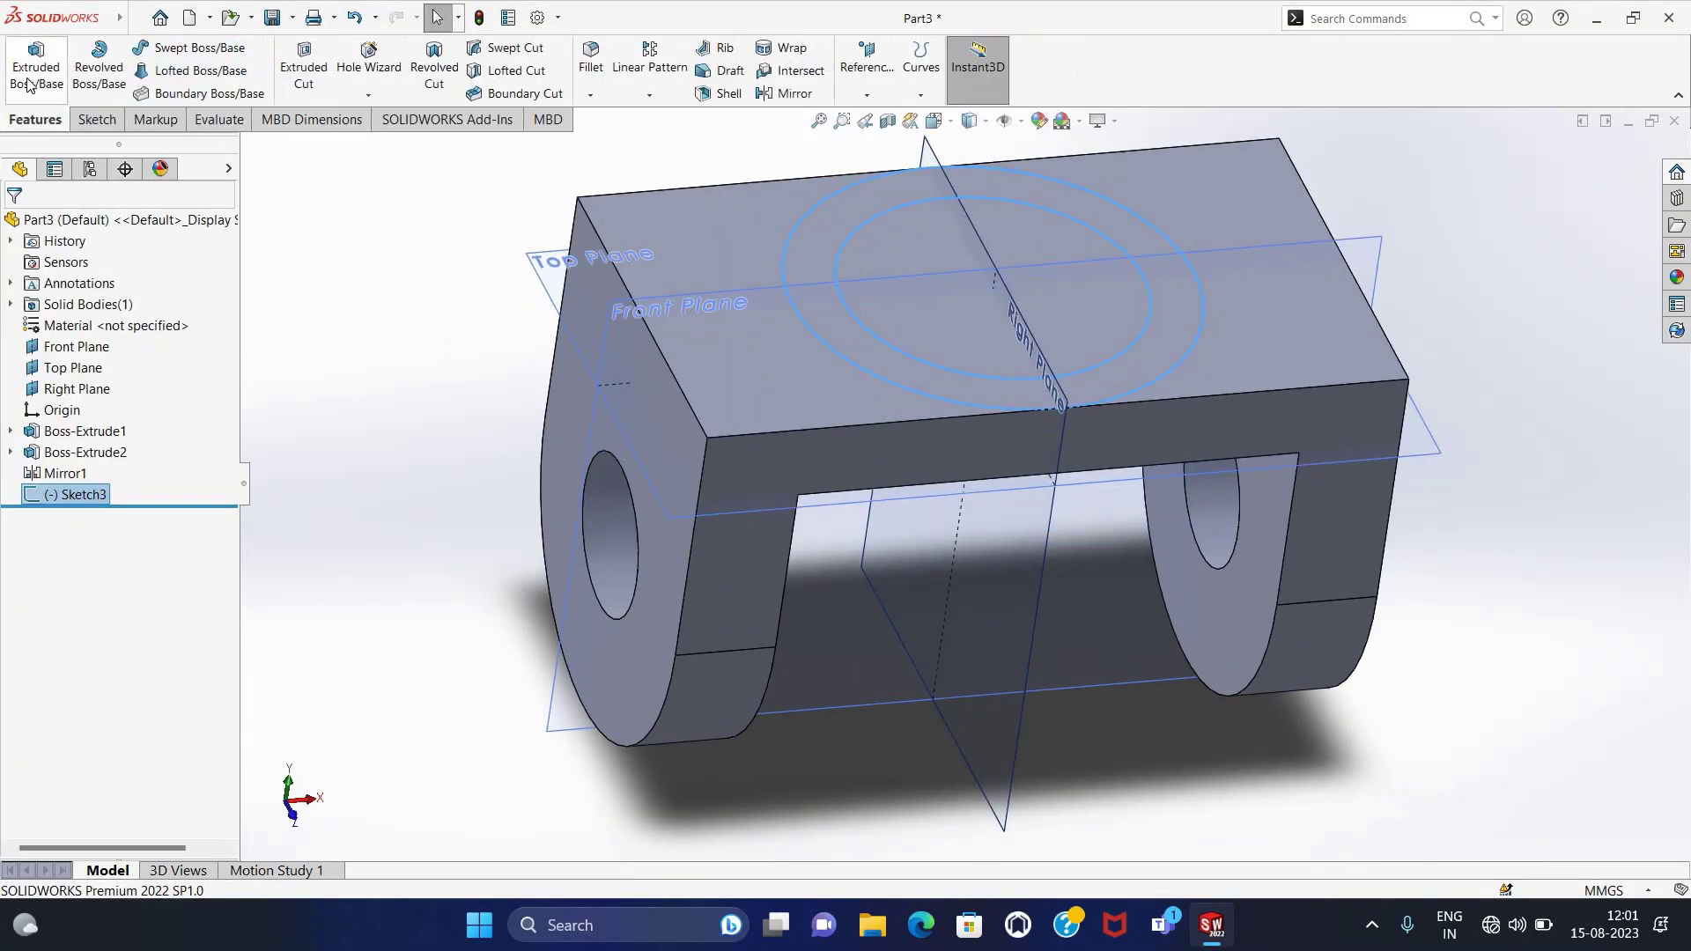
pyautogui.click(35, 66)
pyautogui.moveTo(1335, 800); pyautogui.dragTo(1165, 823, button='middle')
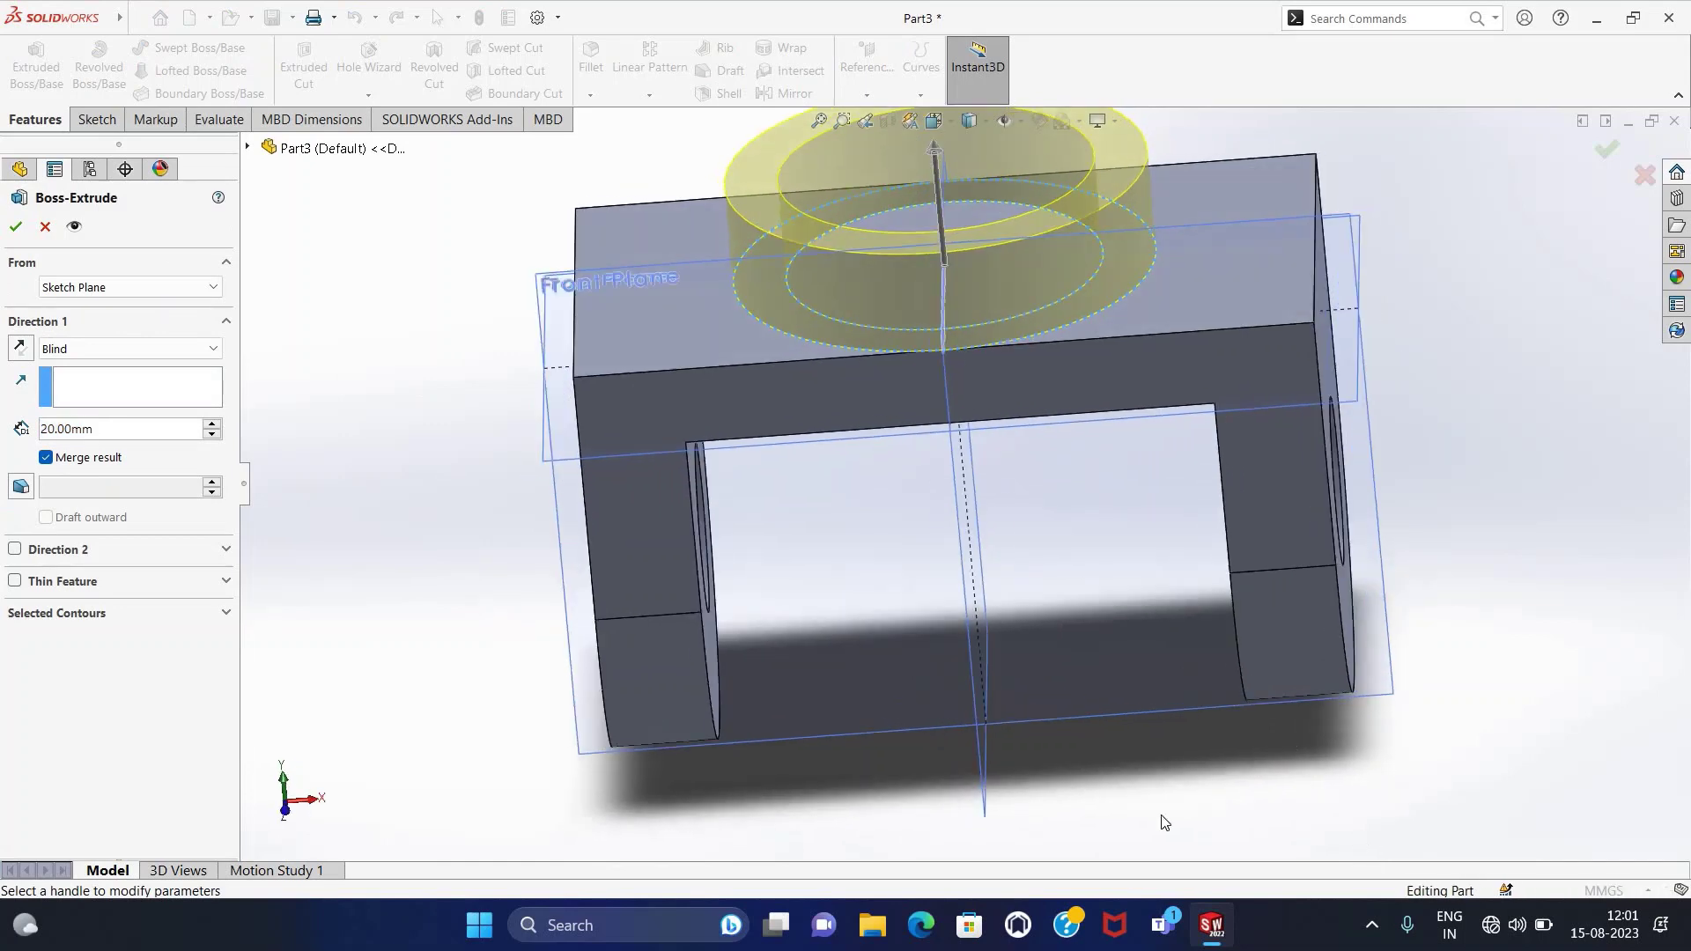
pyautogui.click(15, 228)
pyautogui.moveTo(427, 581); pyautogui.dragTo(815, 331, button='middle')
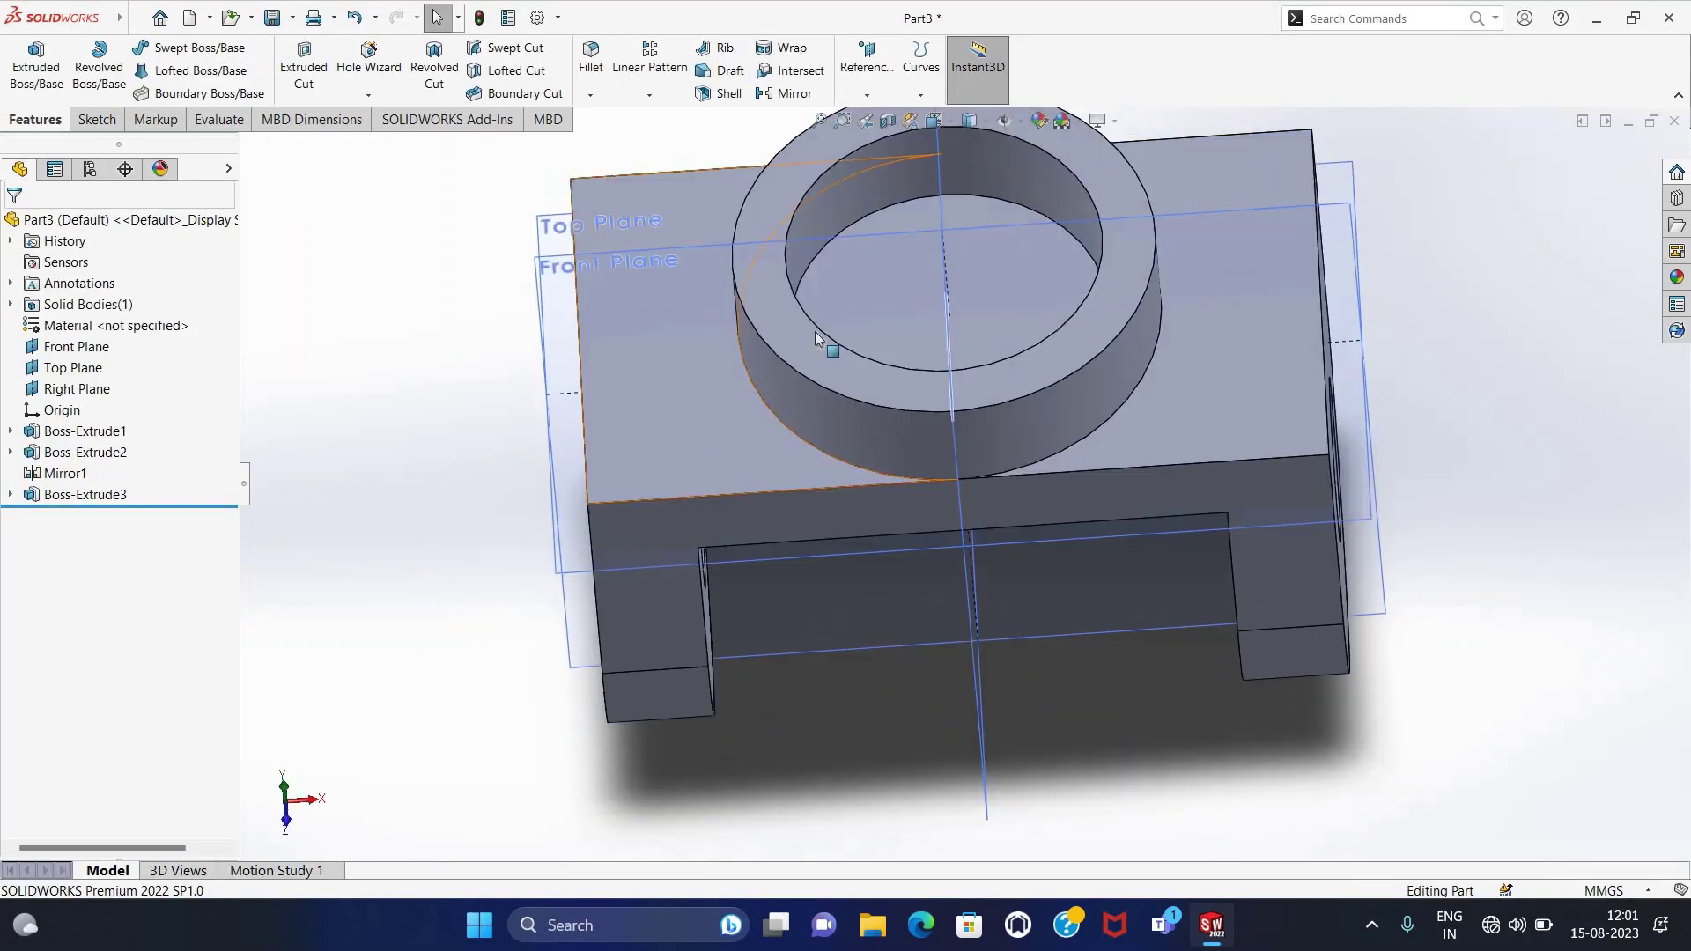
# Sketch a 15 mm radius circle at the origin on the floor inside the ring.
pyautogui.click(877, 296)
pyautogui.click(95, 120)
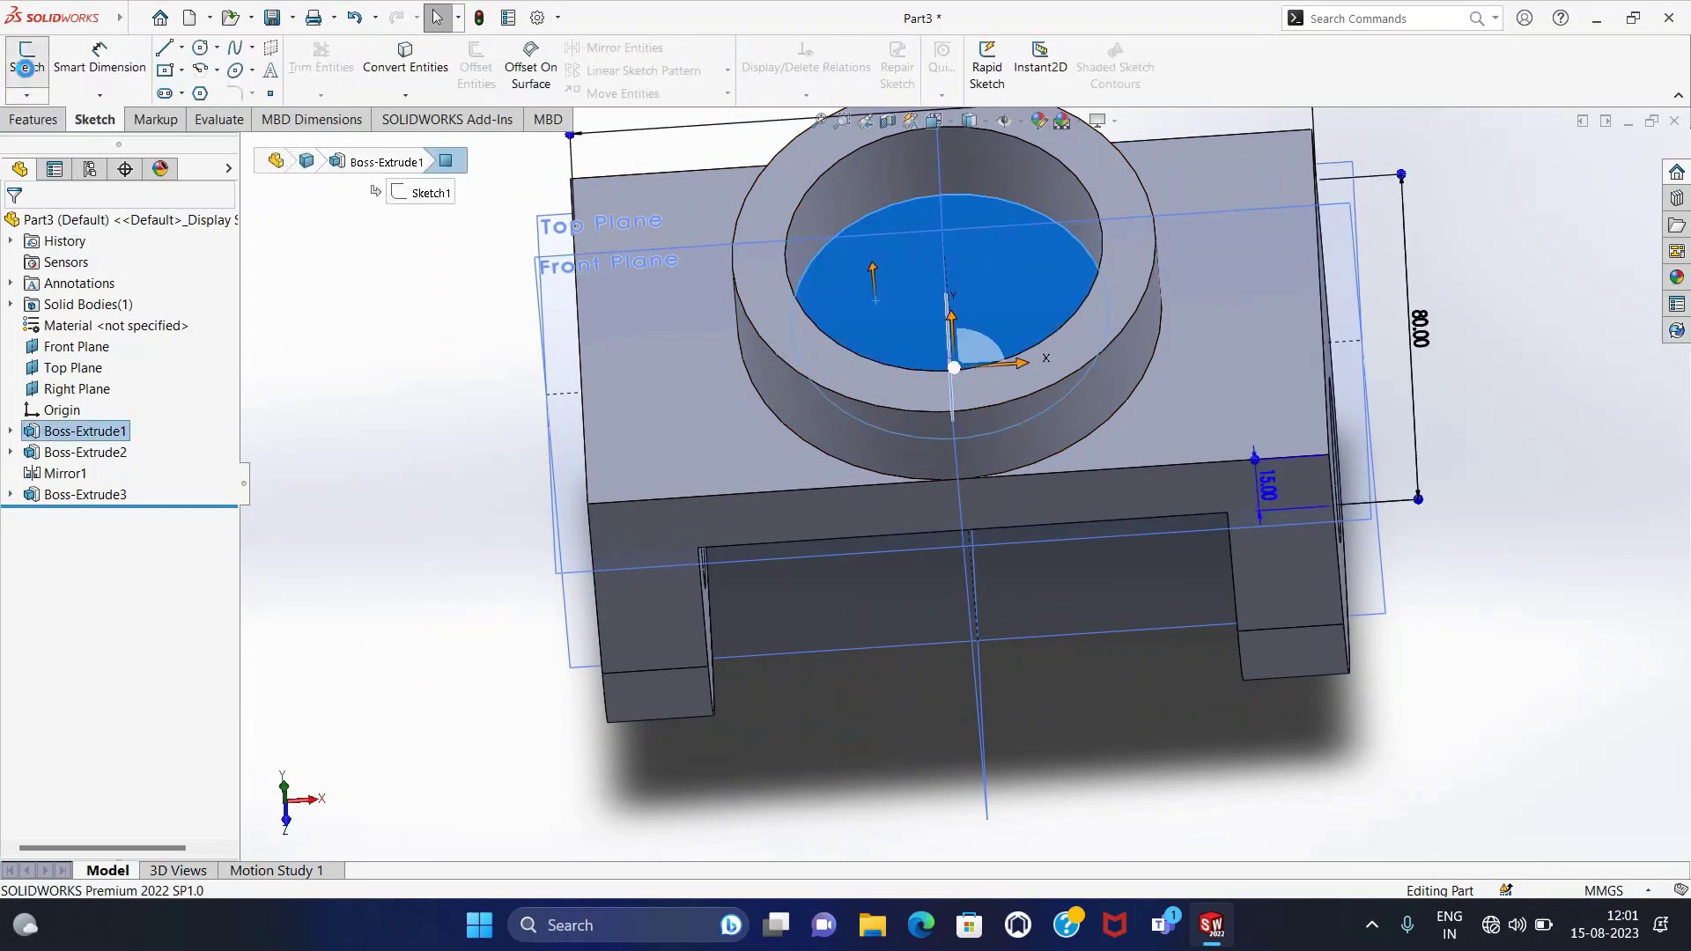
pyautogui.click(26, 67)
pyautogui.click(202, 48)
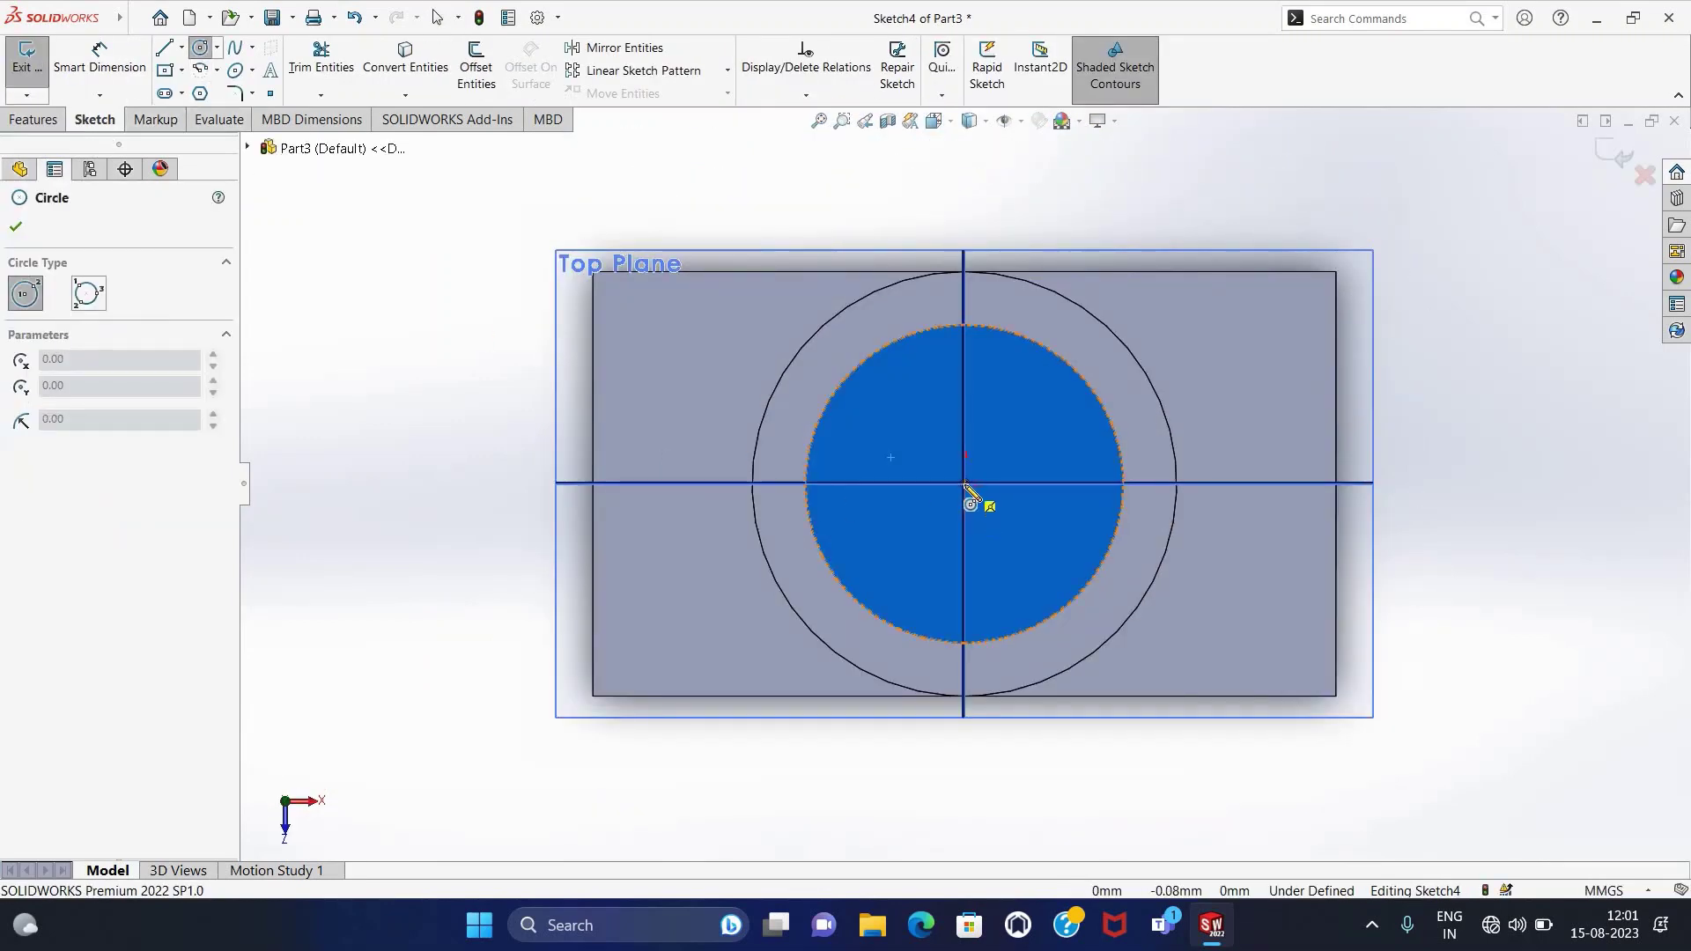
pyautogui.click(964, 483)
pyautogui.click(1027, 531)
pyautogui.write('15')
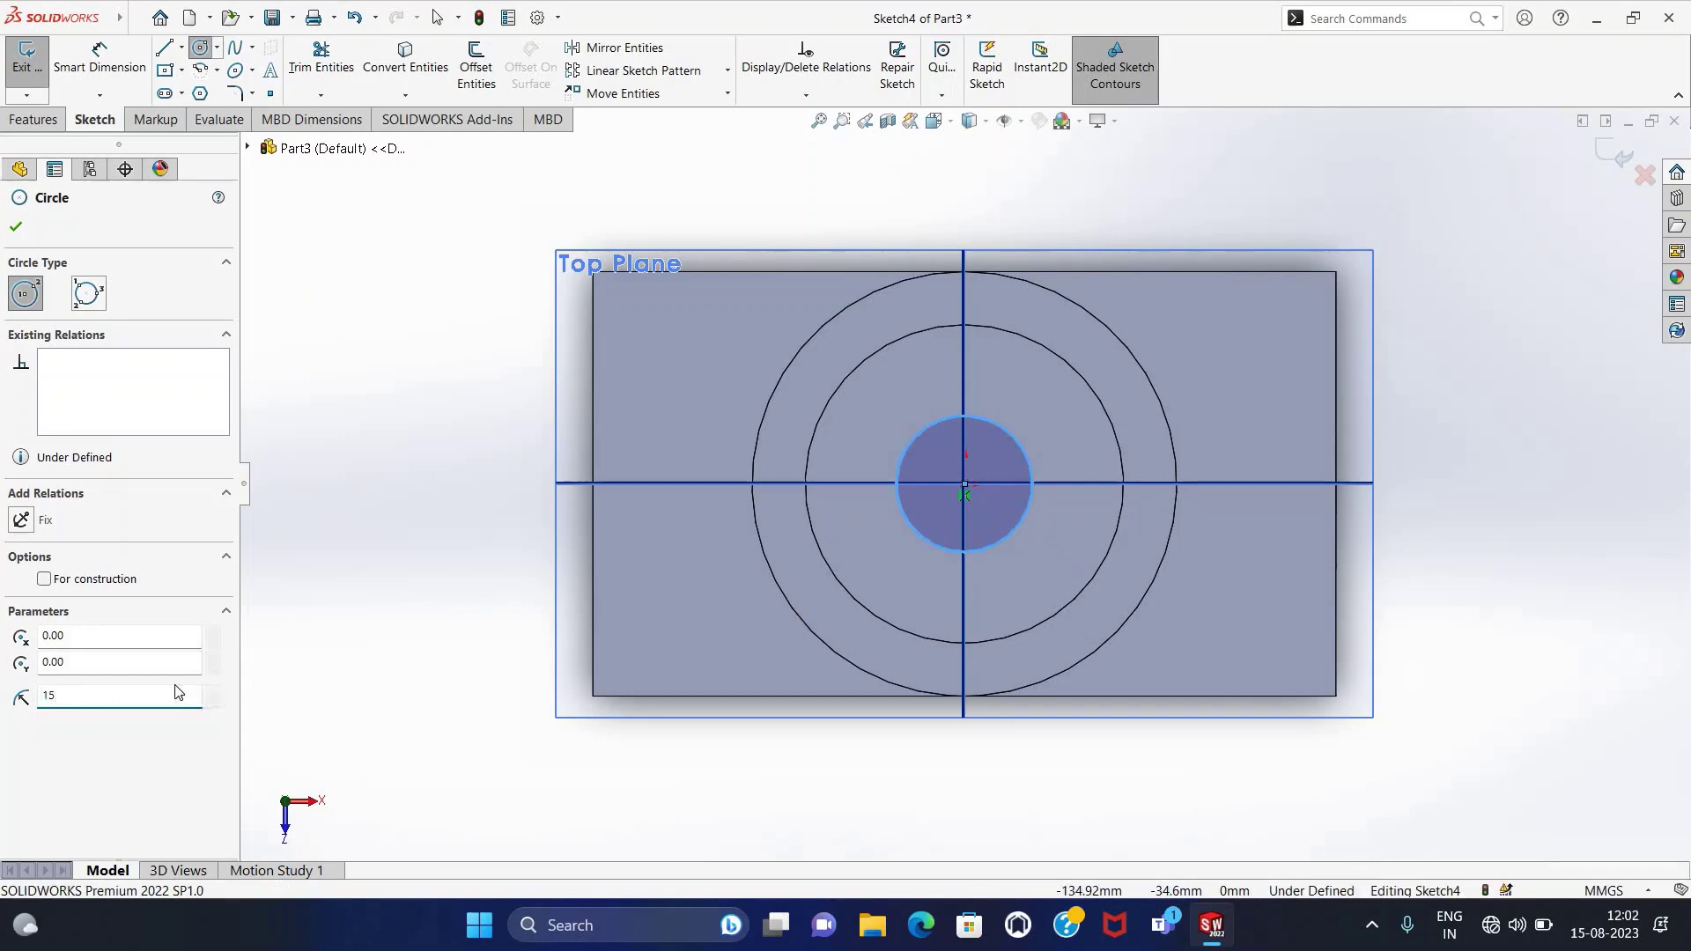
pyautogui.press('Return')
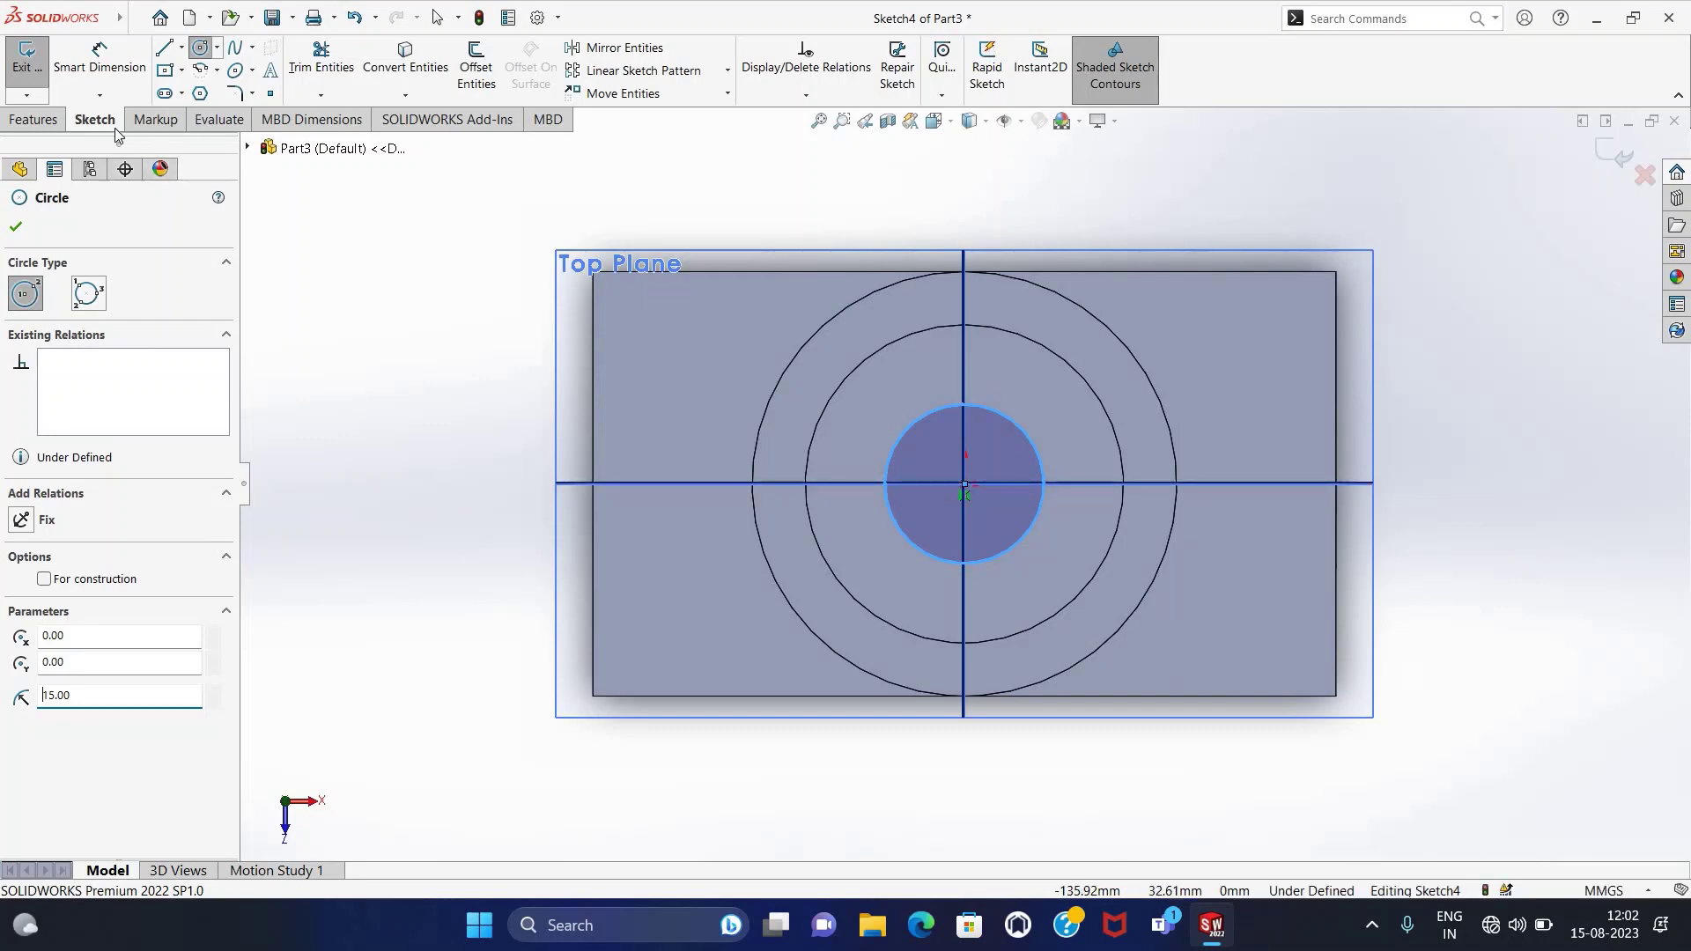
# Extrude-cut the circle through the plate to make the Ø30 hole.
pyautogui.click(38, 56)
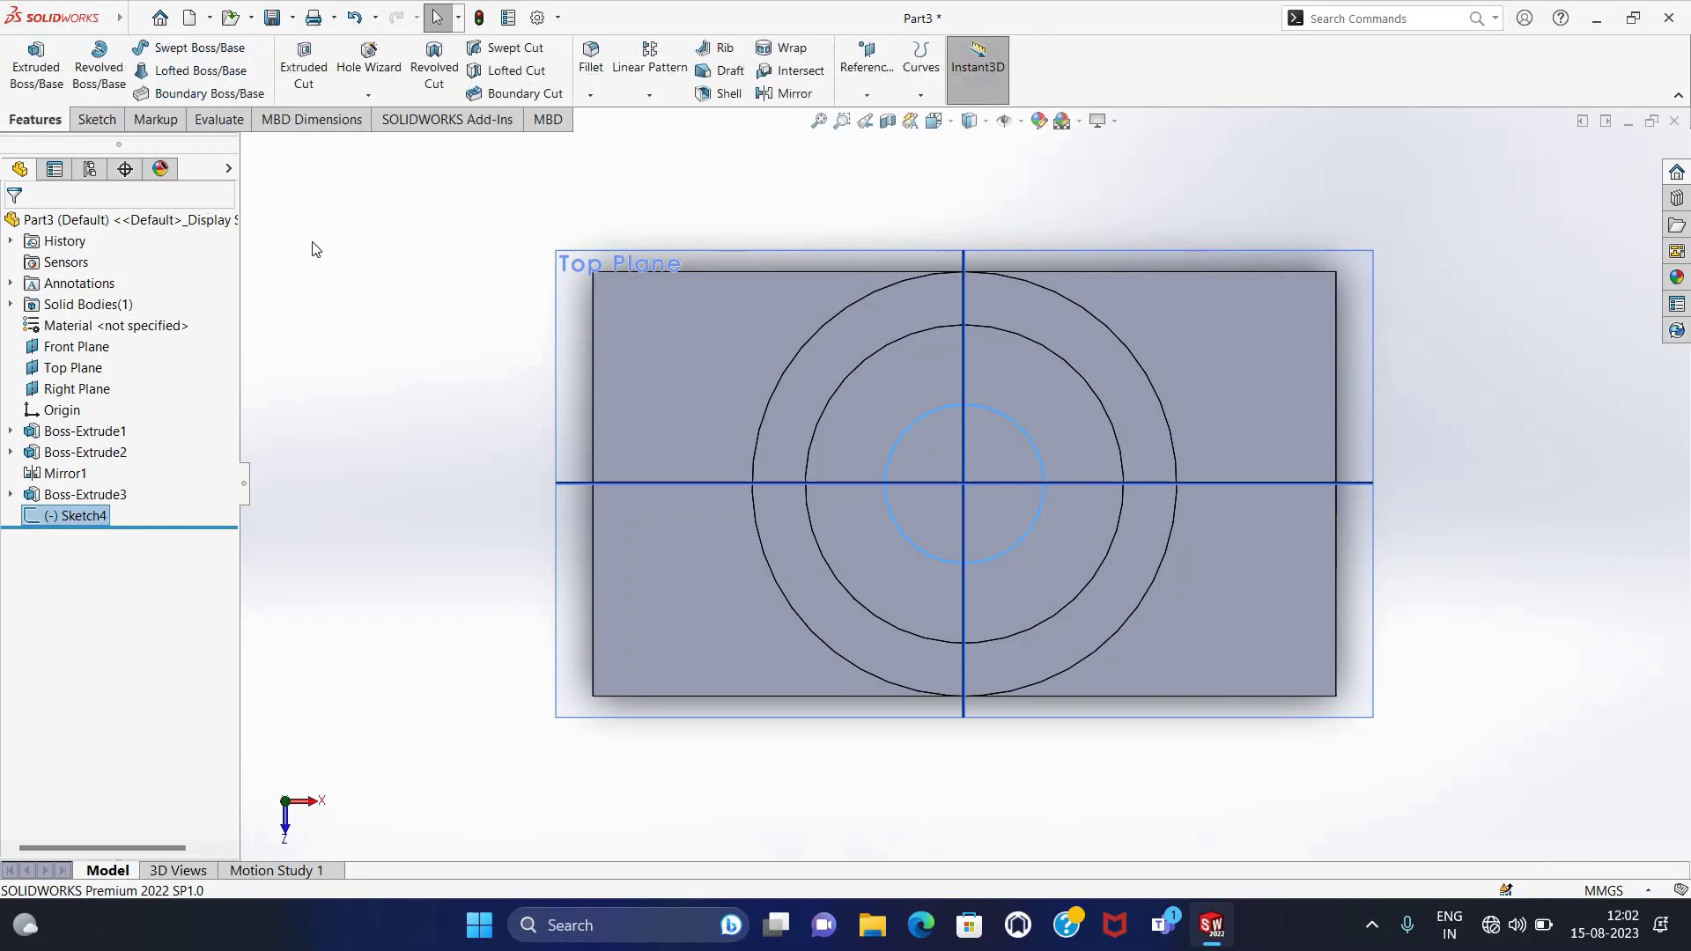
pyautogui.click(317, 51)
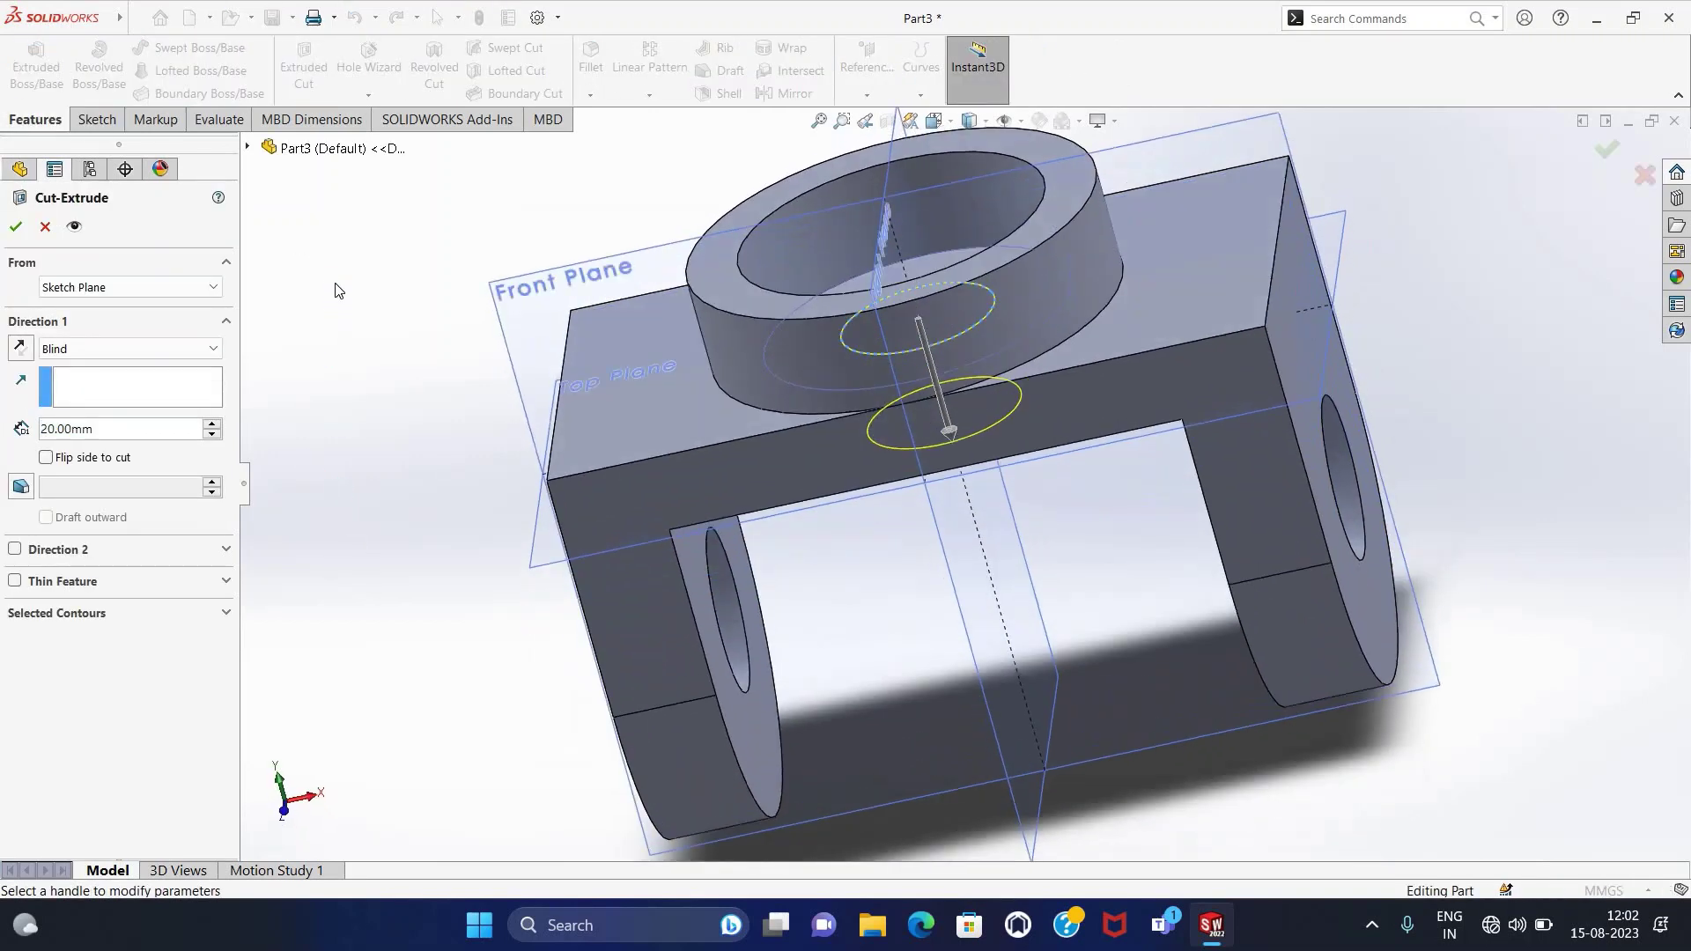
pyautogui.click(16, 227)
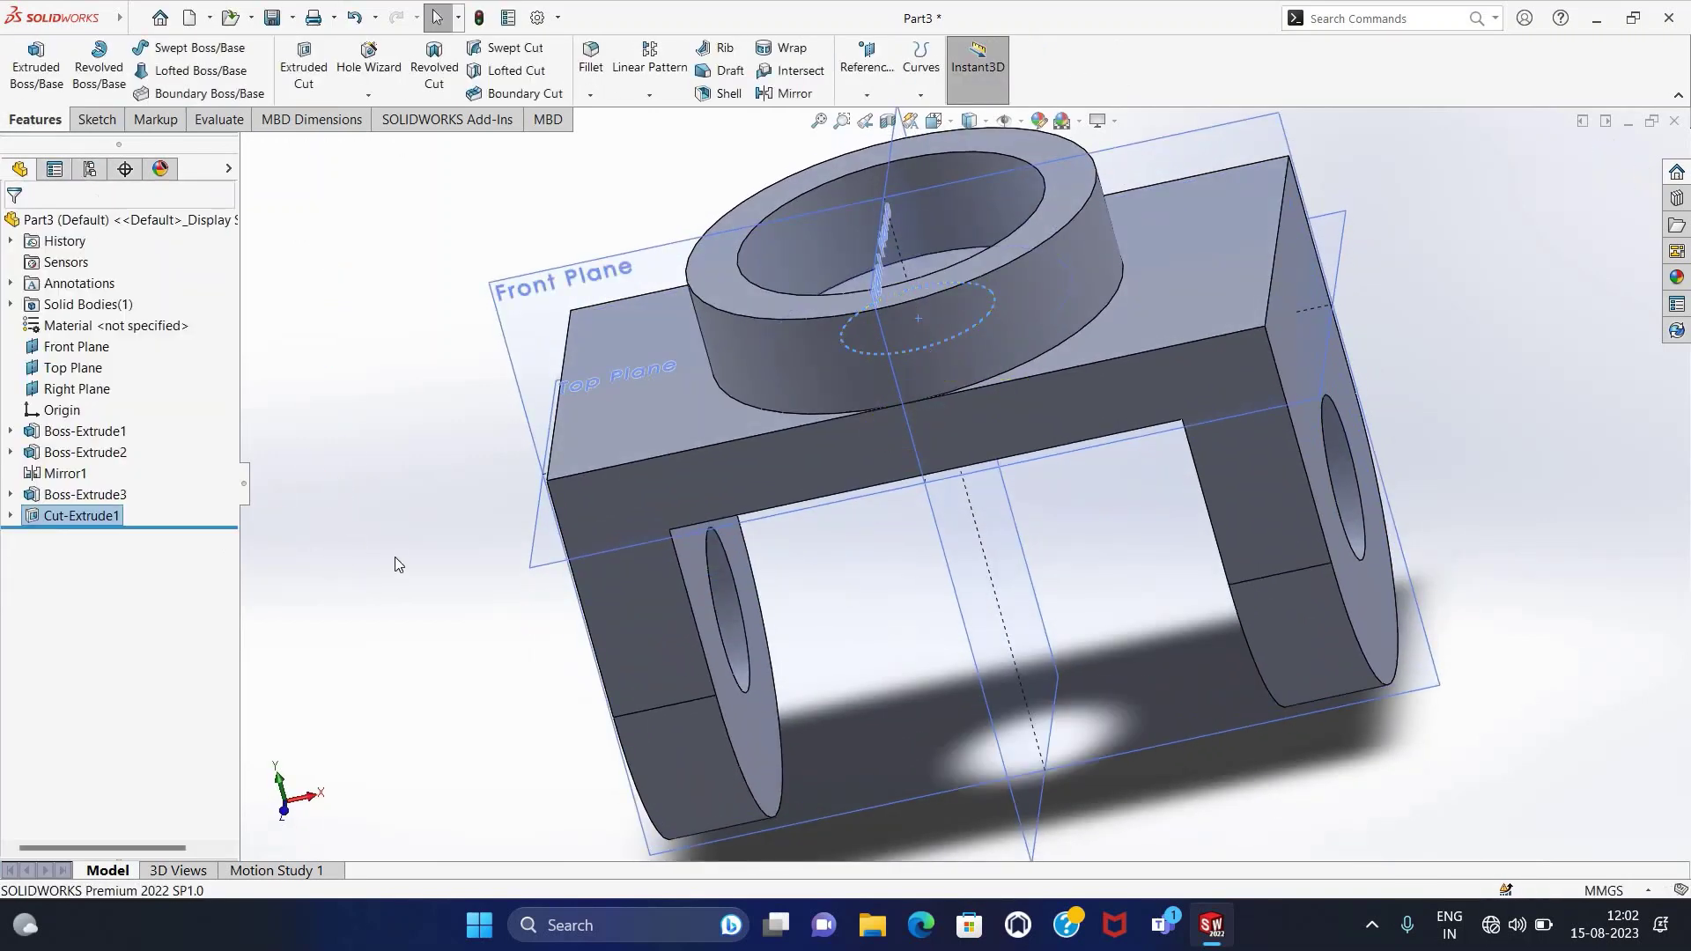
# Sketch 30 mm and 15 mm radius circles at the origin on the ring floor.
pyautogui.click(849, 339)
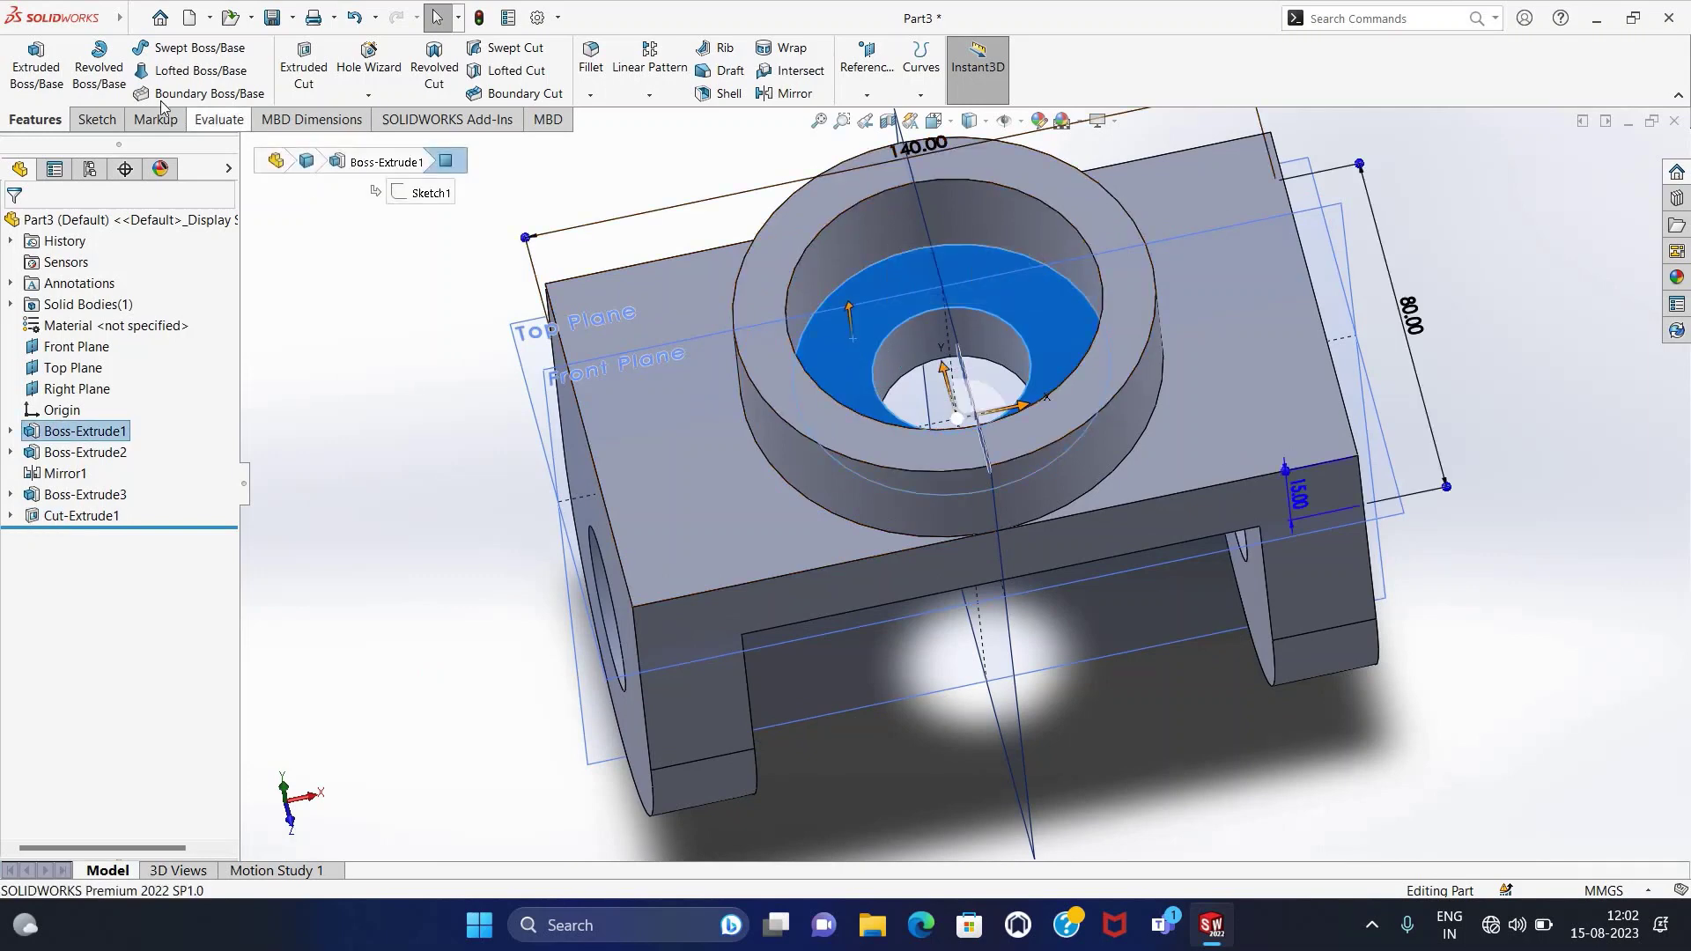
pyautogui.click(97, 119)
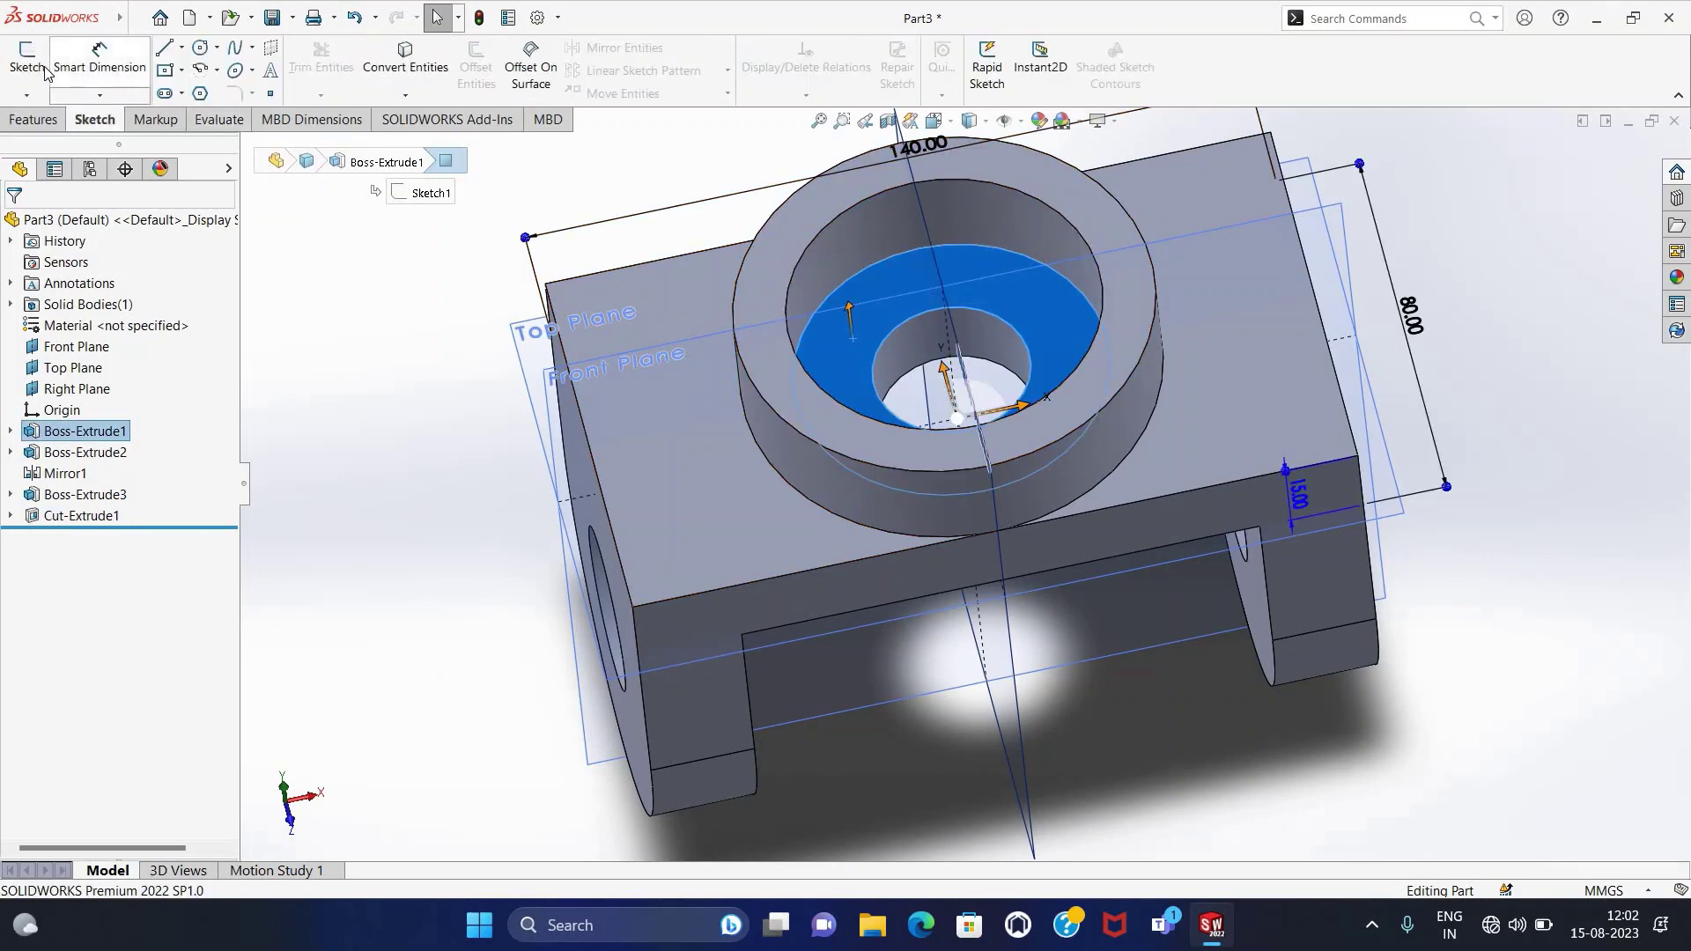
pyautogui.click(26, 54)
pyautogui.click(201, 47)
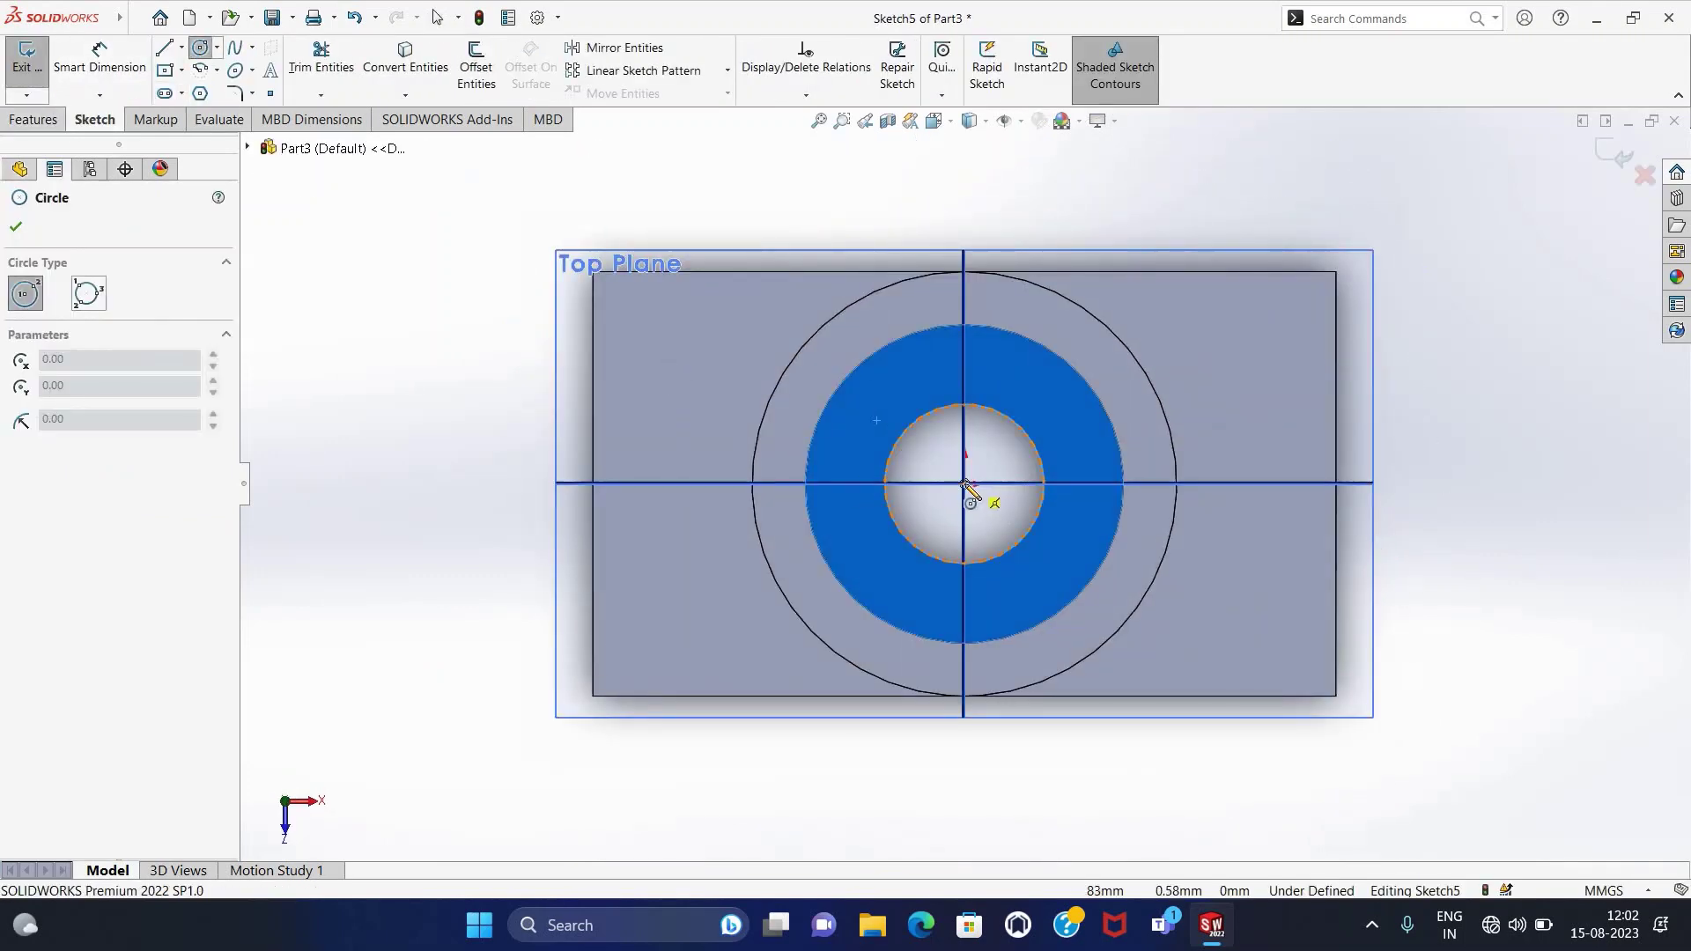
pyautogui.click(966, 484)
pyautogui.click(1114, 414)
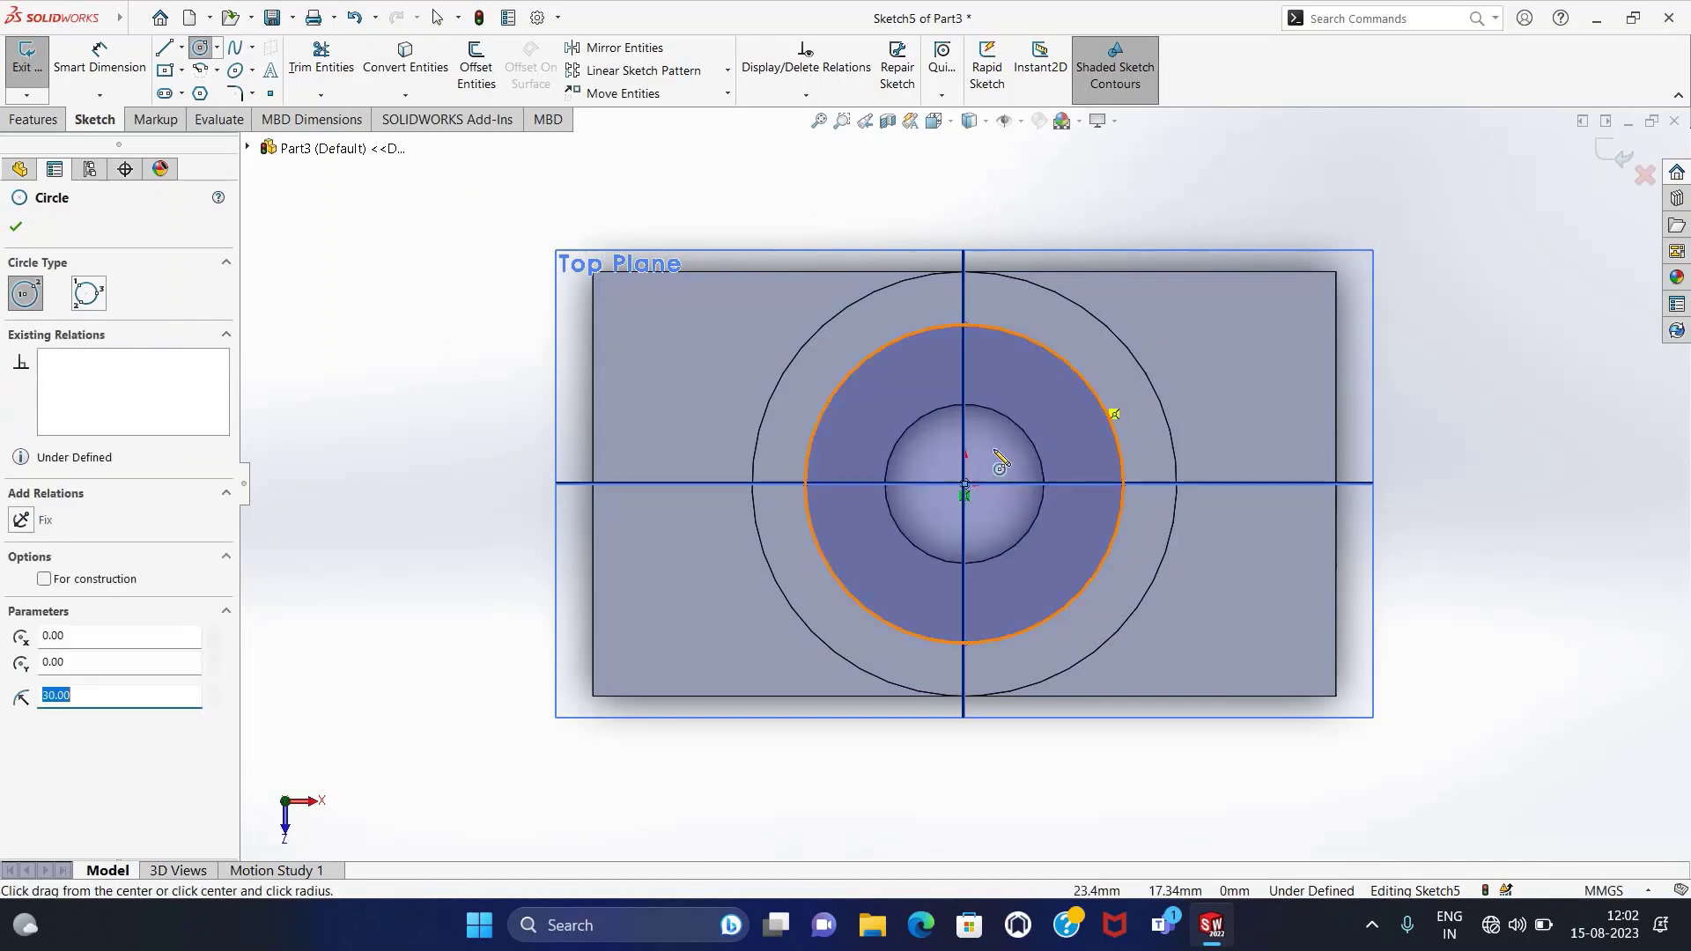
pyautogui.click(966, 484)
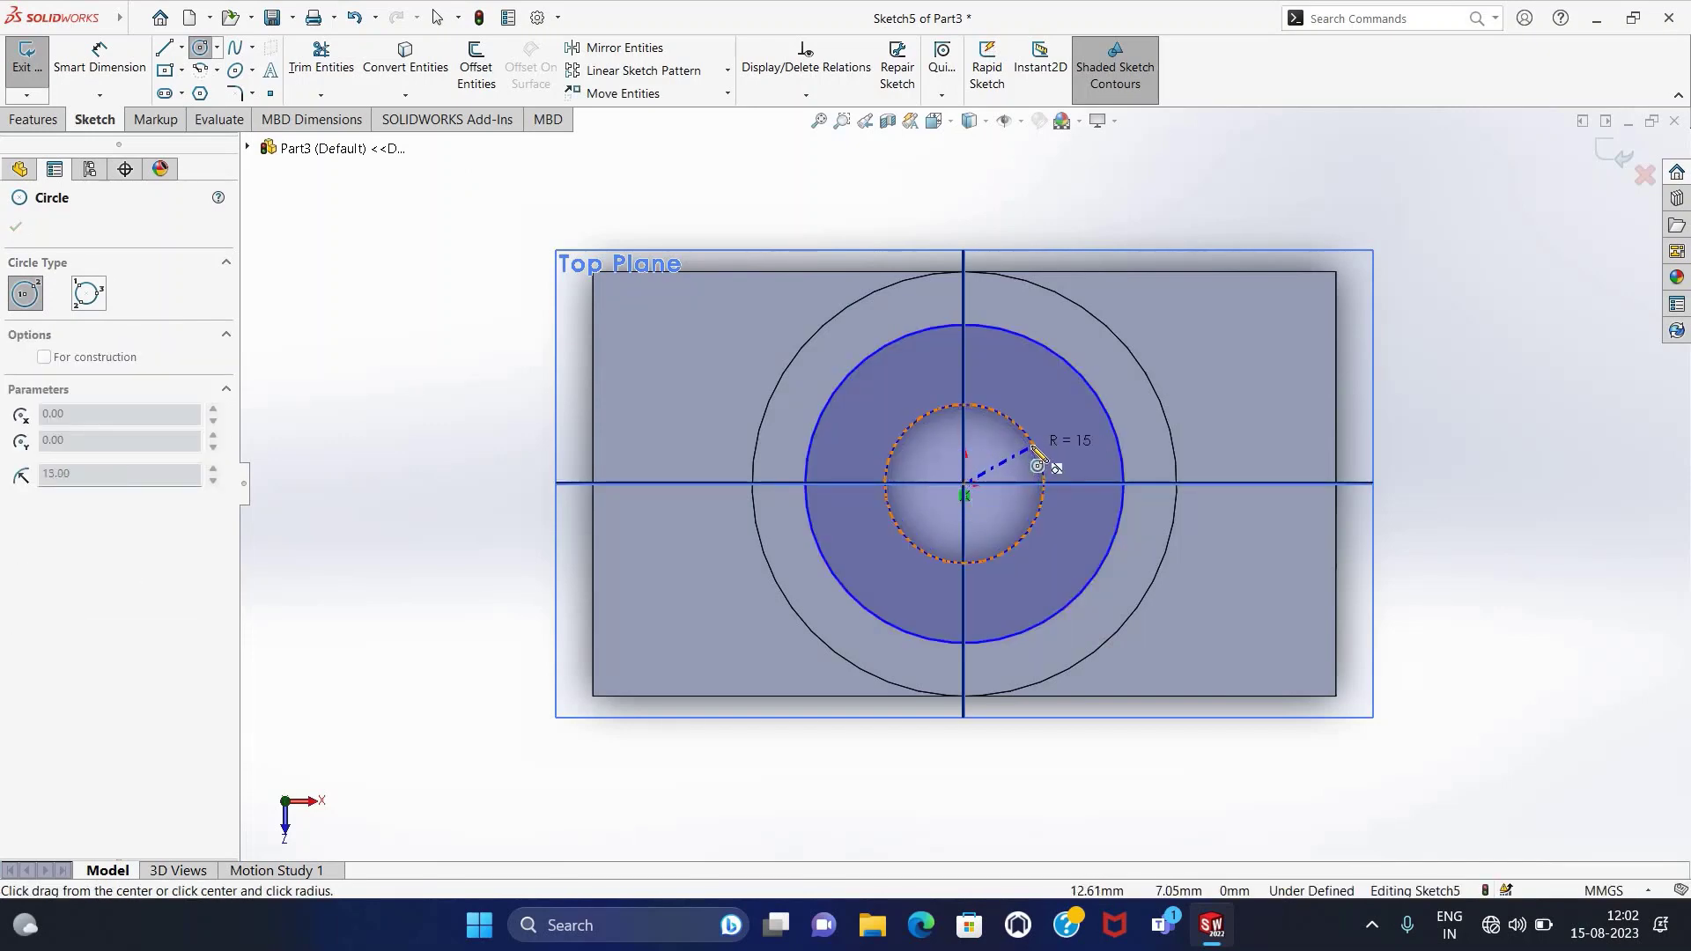
pyautogui.click(1038, 465)
pyautogui.press('Escape')
# Extrude the annular region 5 mm as a boss, then view the part isometrically.
pyautogui.click(35, 84)
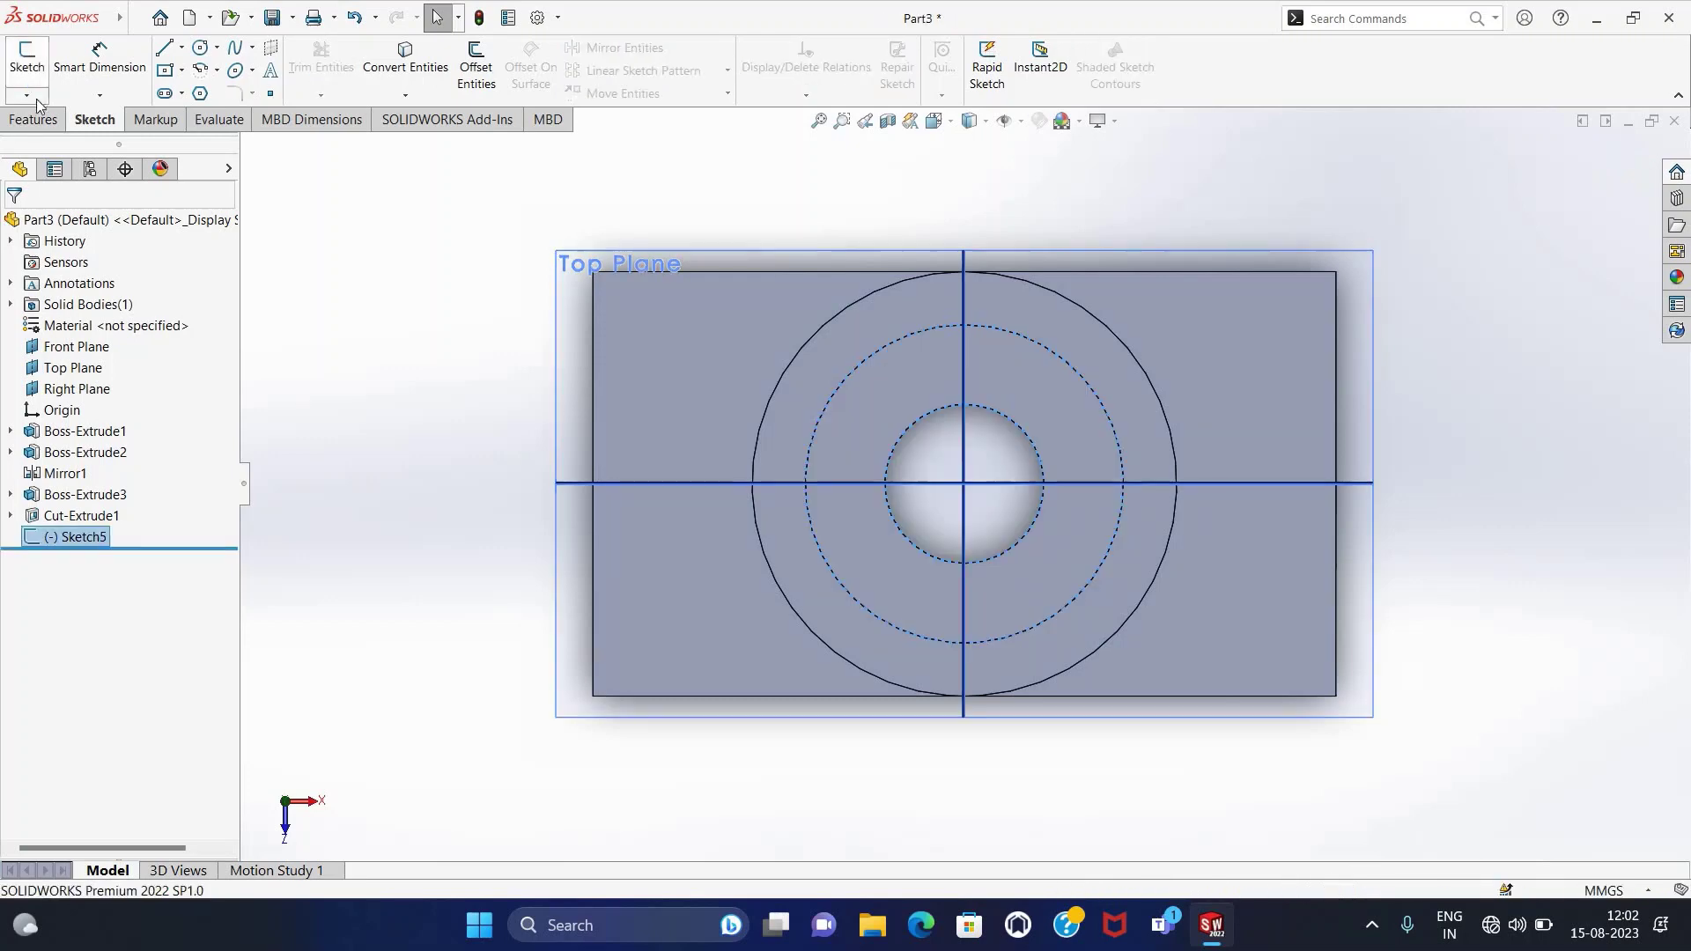
pyautogui.click(41, 119)
pyautogui.click(44, 77)
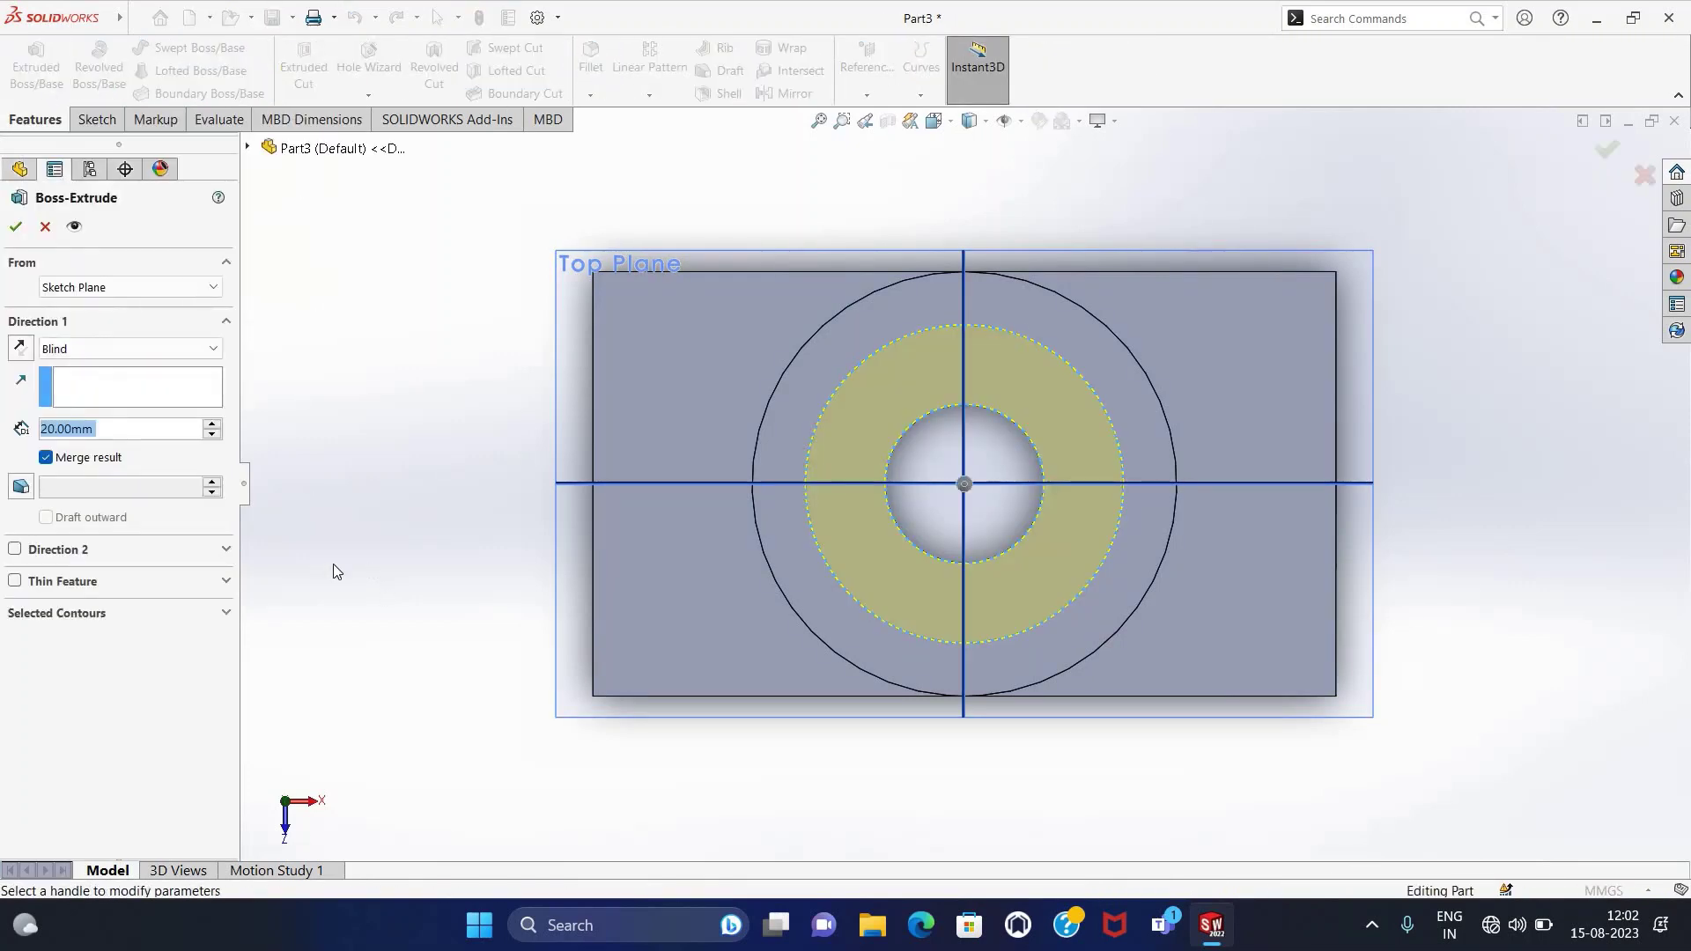
pyautogui.write('5')
pyautogui.press('Return')
pyautogui.moveTo(458, 719)
pyautogui.mouseDown(button='middle')
pyautogui.moveTo(483, 557)
pyautogui.moveTo(468, 487)
pyautogui.mouseUp(button='middle')
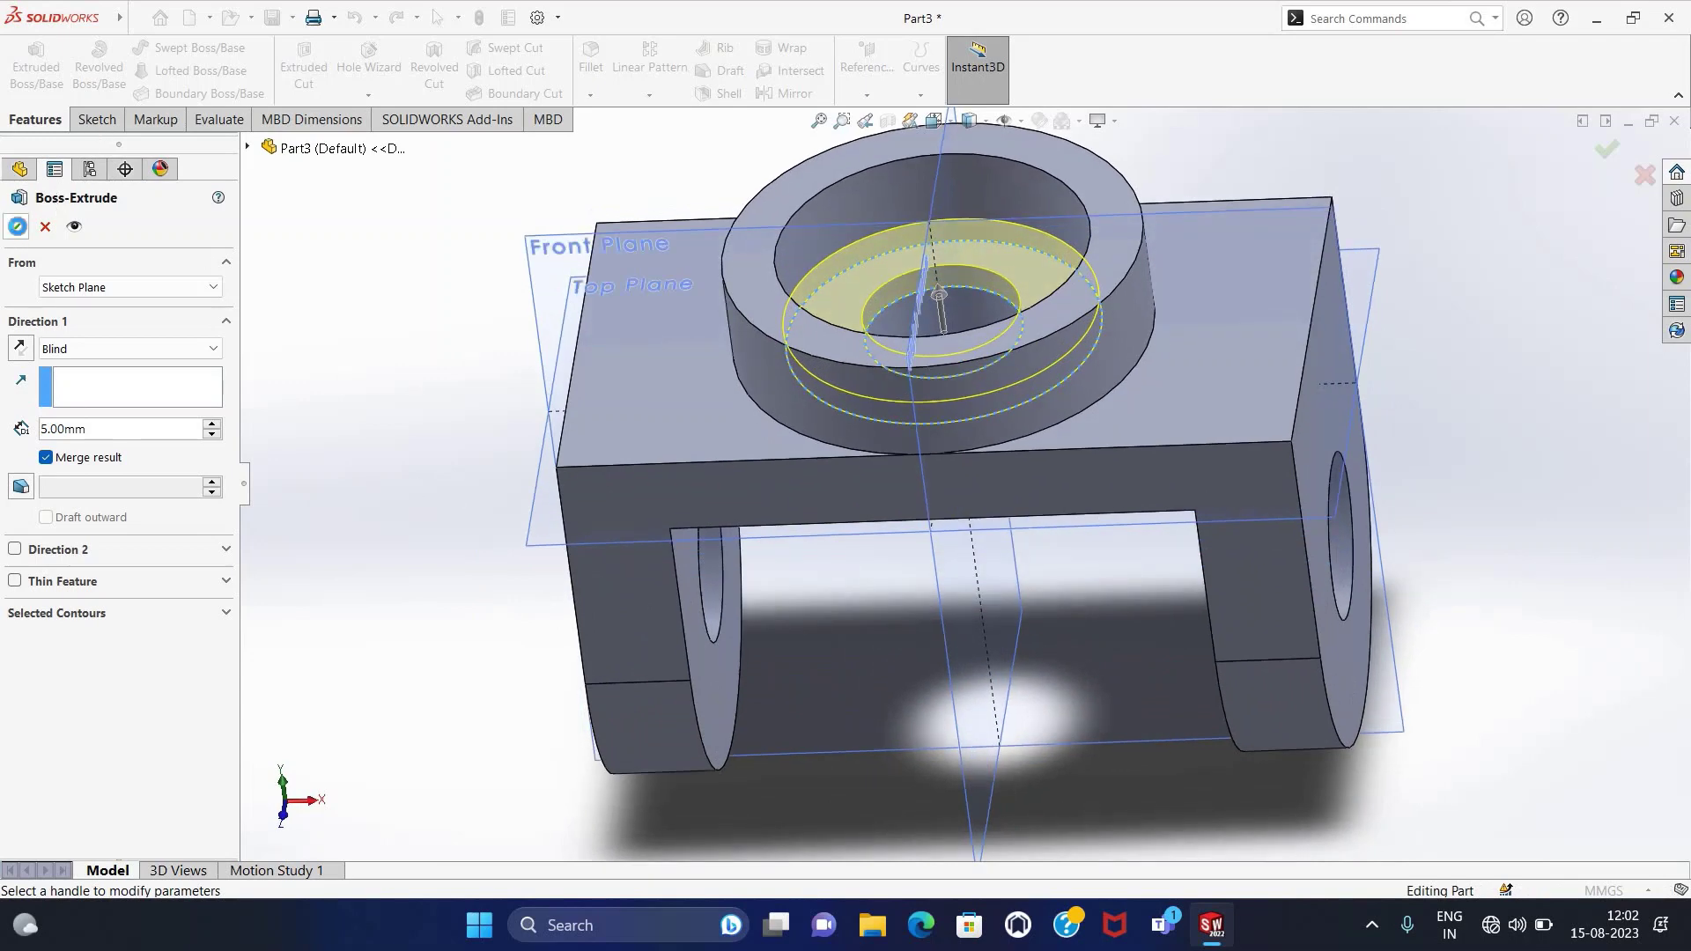
pyautogui.click(17, 227)
pyautogui.moveTo(1576, 608)
pyautogui.mouseDown(button='middle')
pyautogui.moveTo(1526, 562)
pyautogui.moveTo(1497, 638)
pyautogui.mouseUp(button='middle')
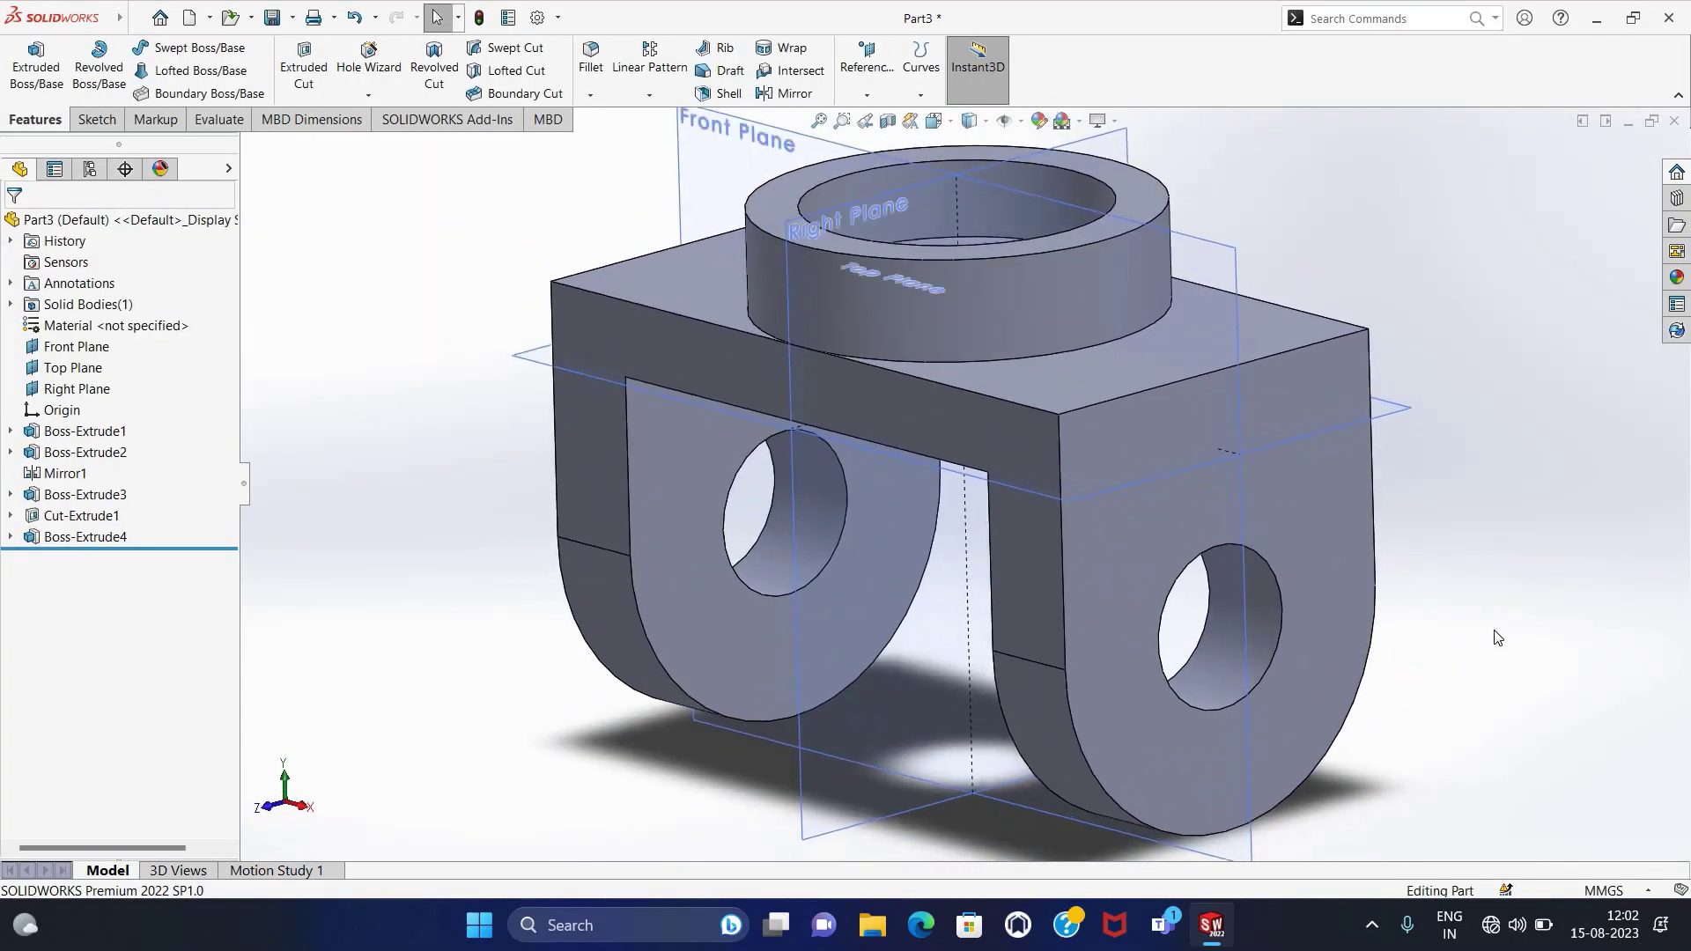
pyautogui.hotkey('ctrl', '7')
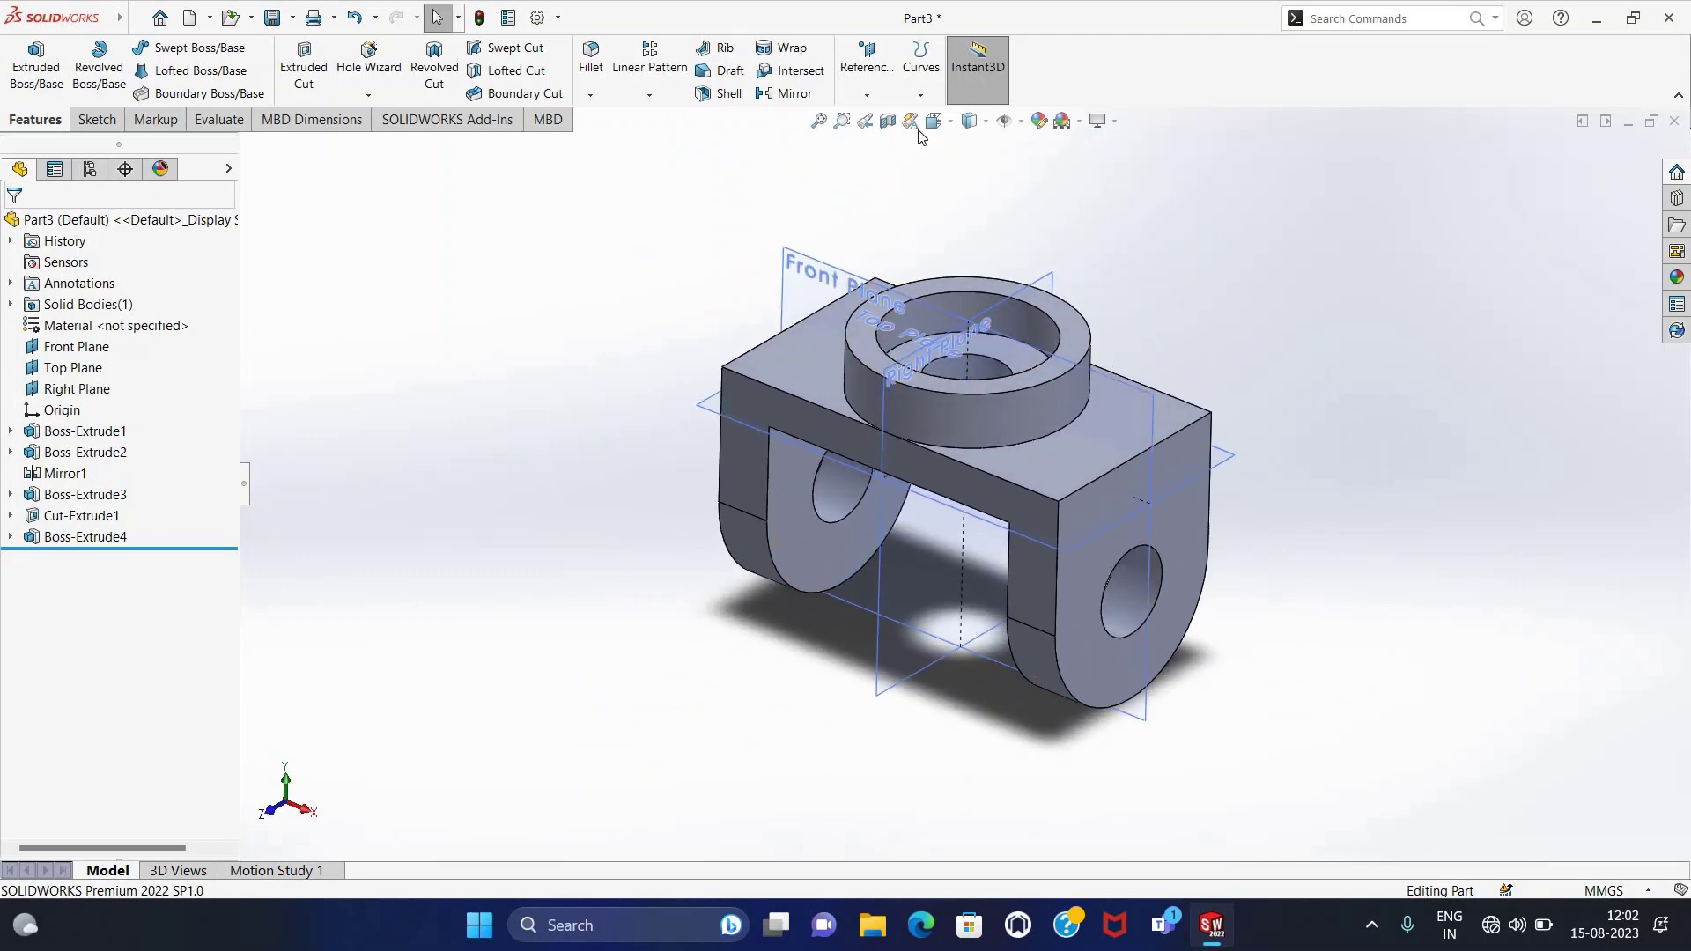
# Hide the reference planes and save the part as Part3 in the CAD\Solidworks folder.
pyautogui.click(1020, 120)
pyautogui.click(1031, 220)
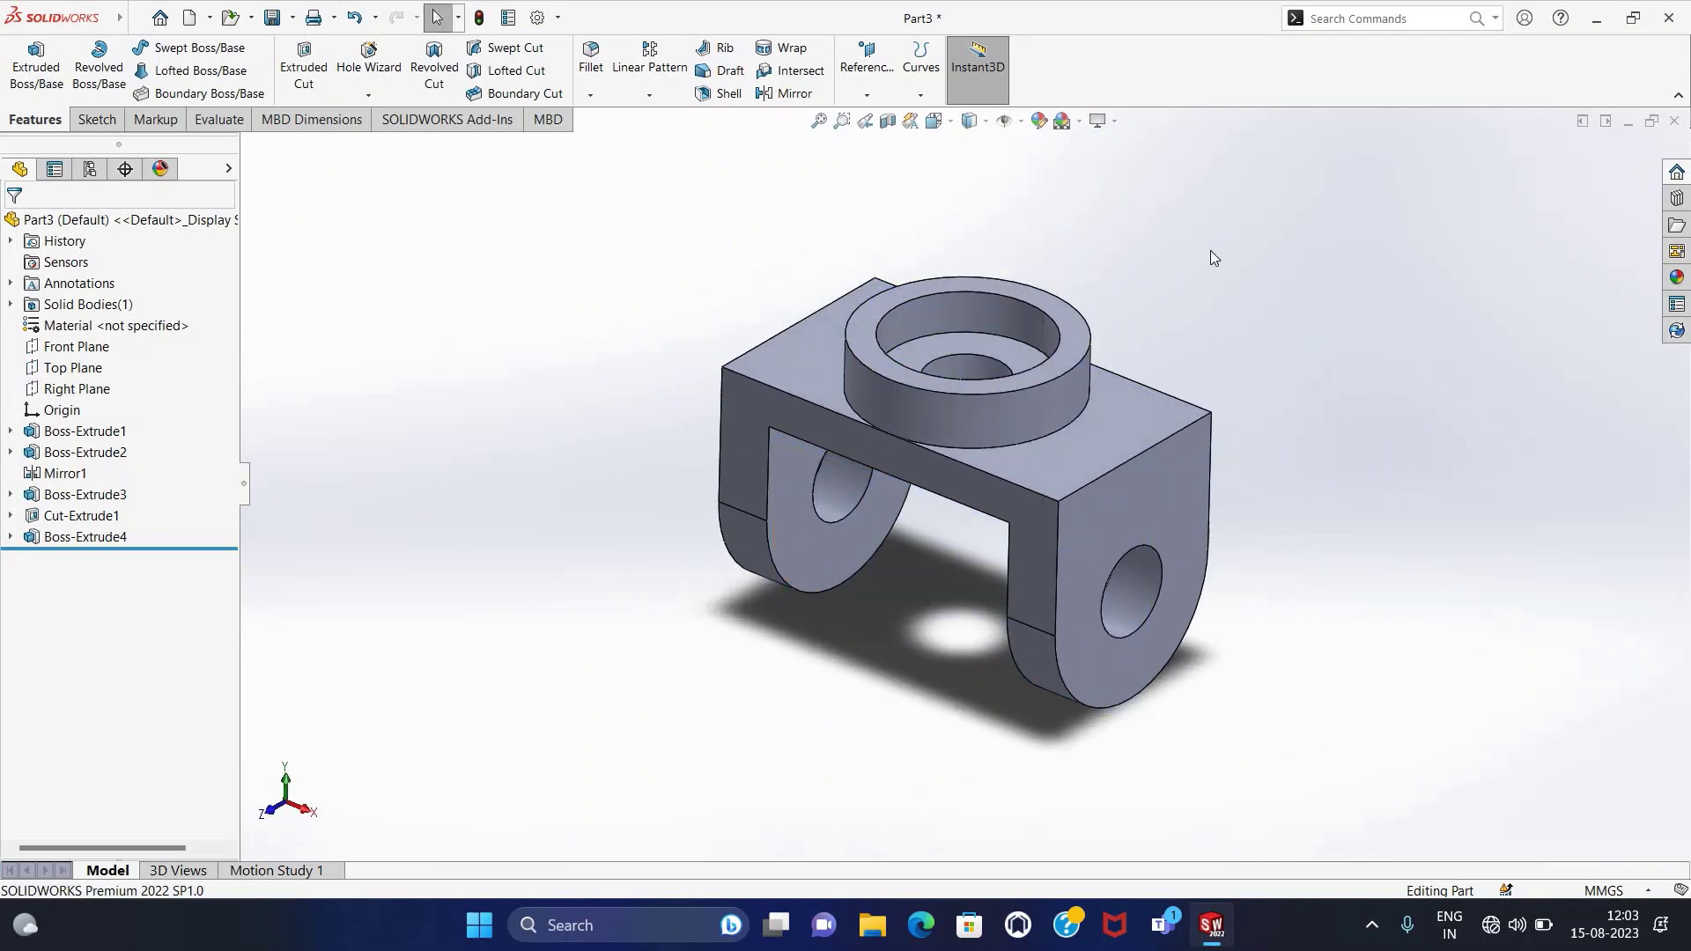
pyautogui.scroll(-2, 1210, 250)
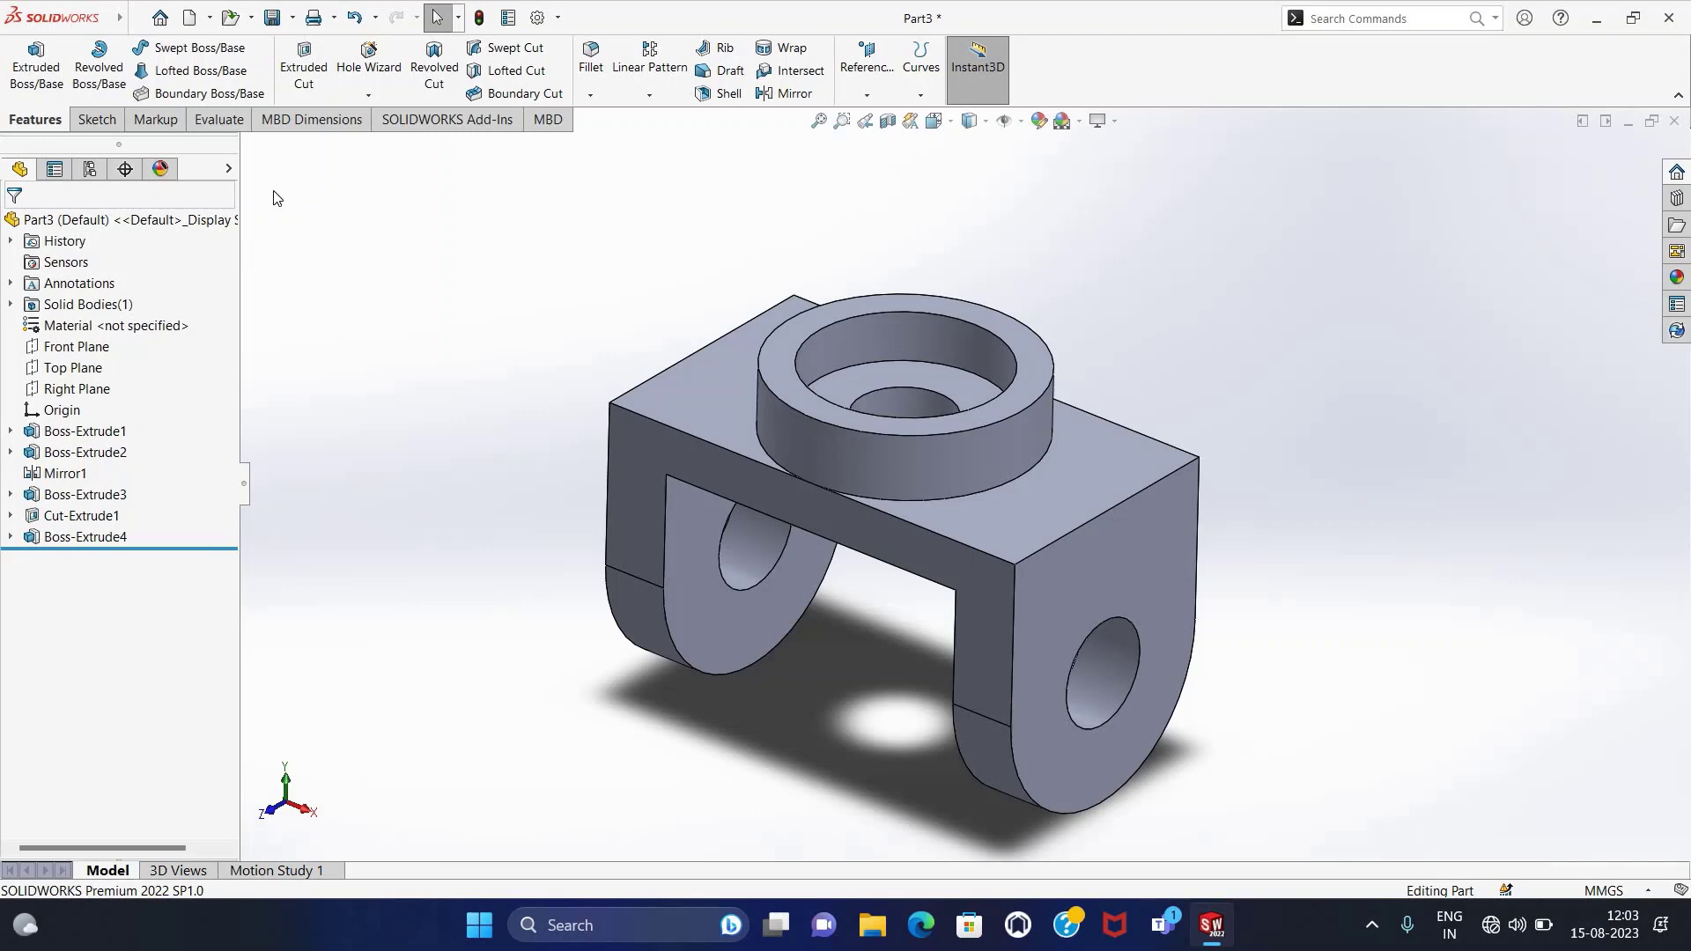
pyautogui.hotkey('ctrl', 's')
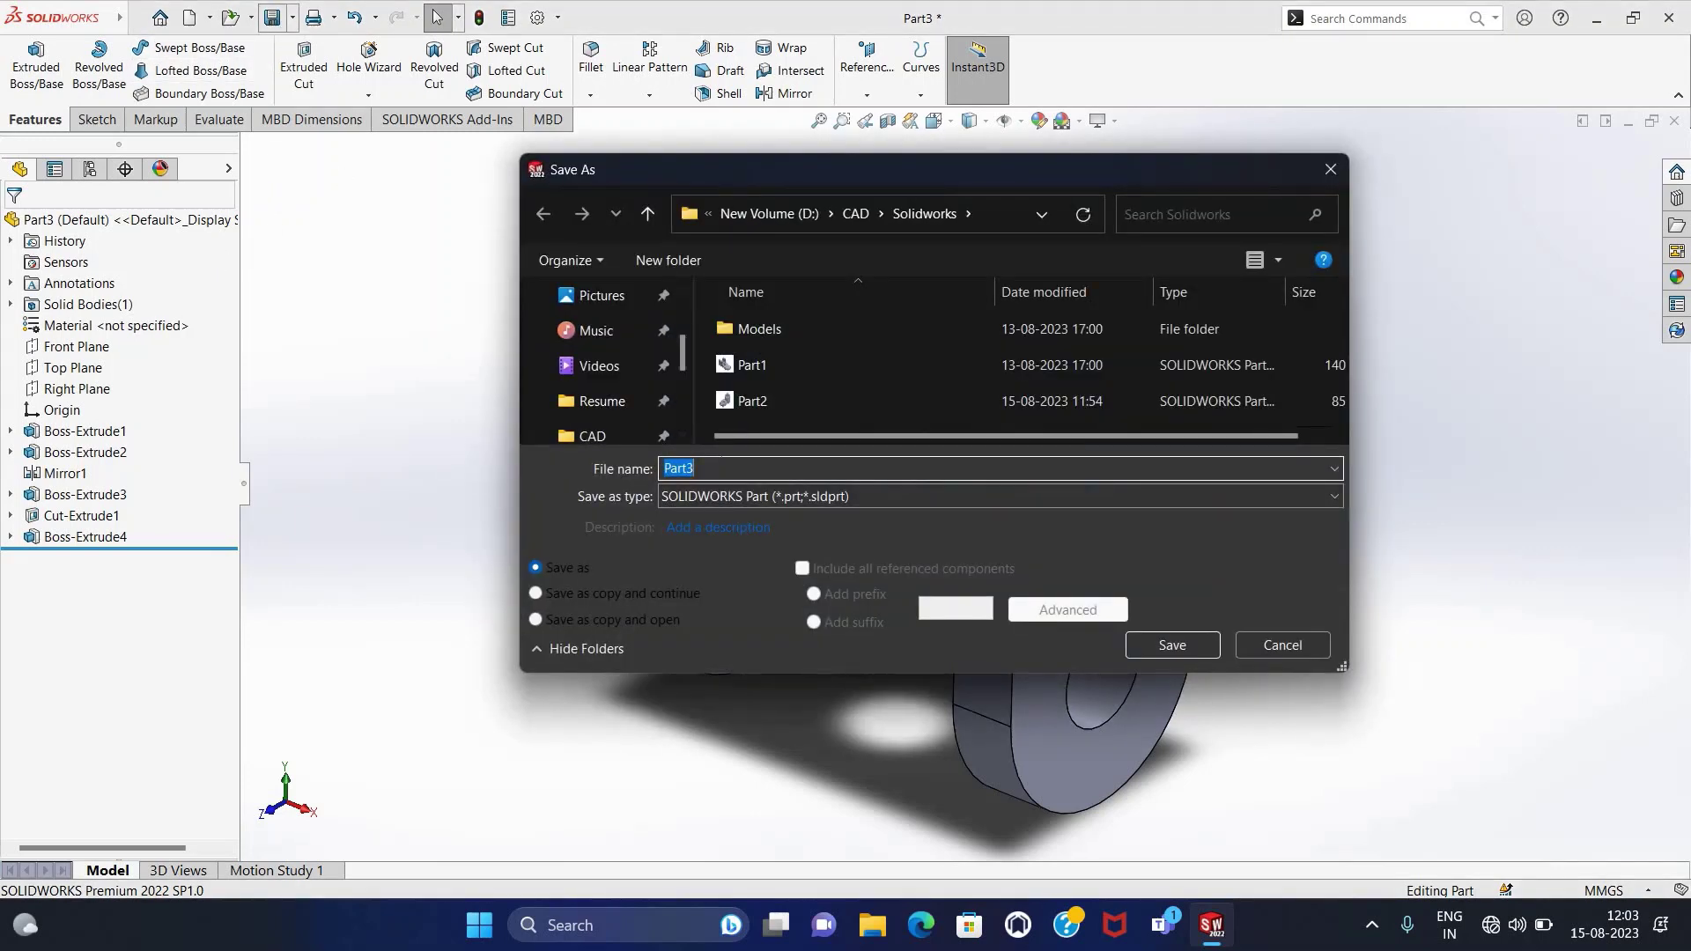
pyautogui.click(1164, 642)
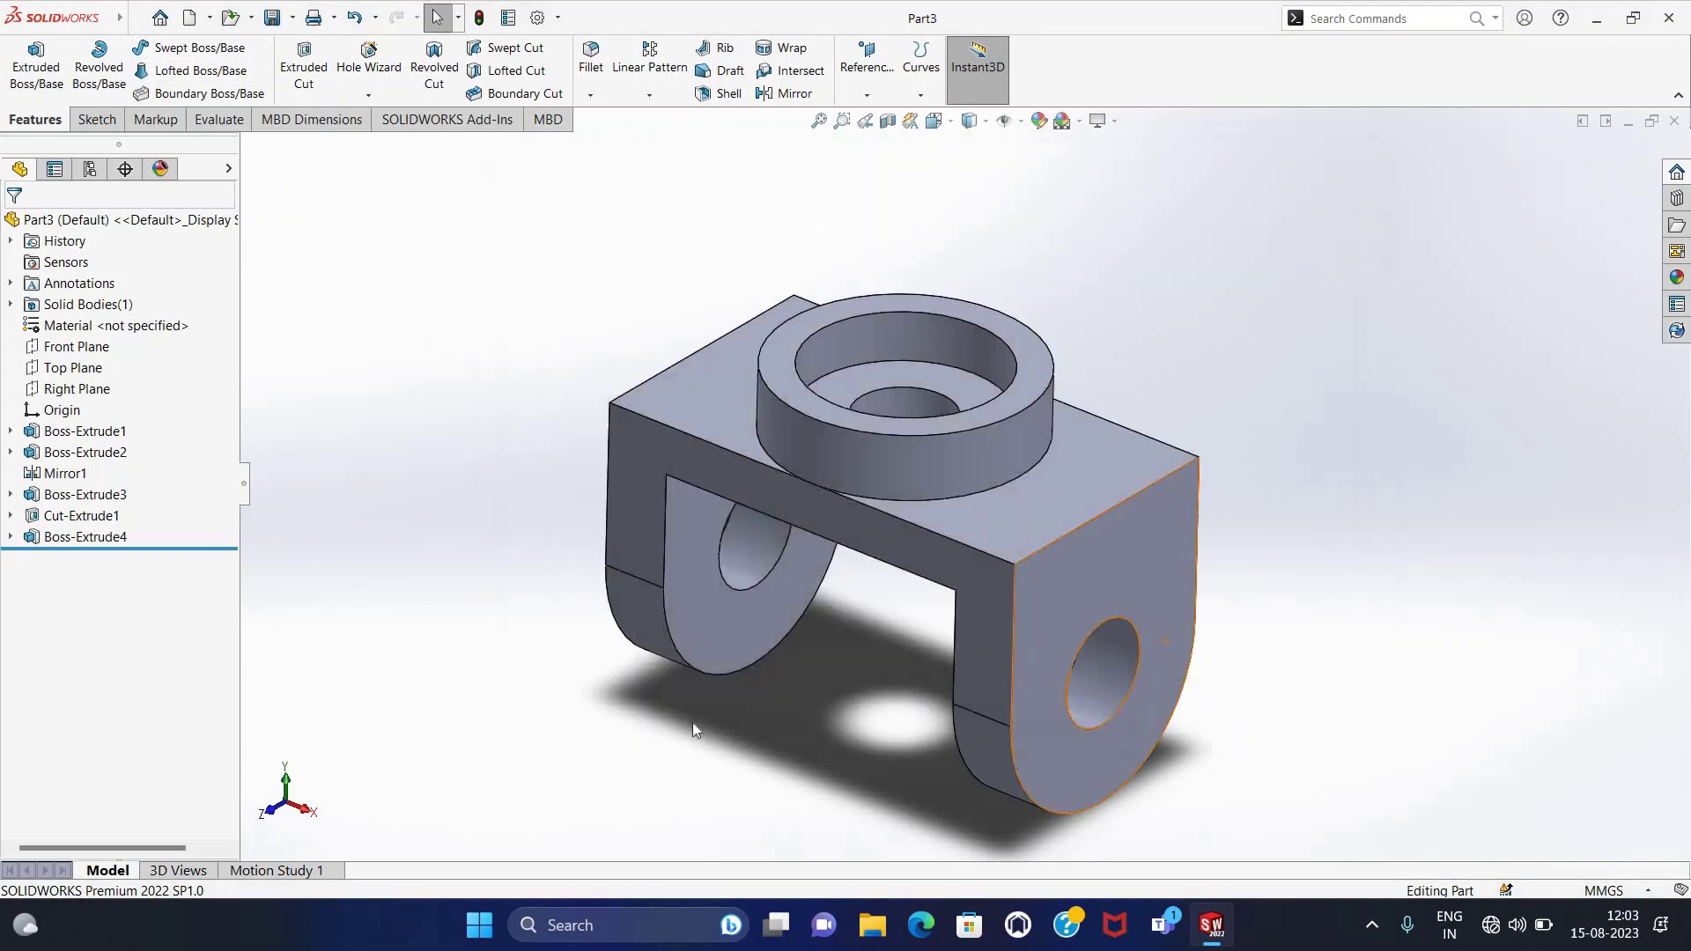